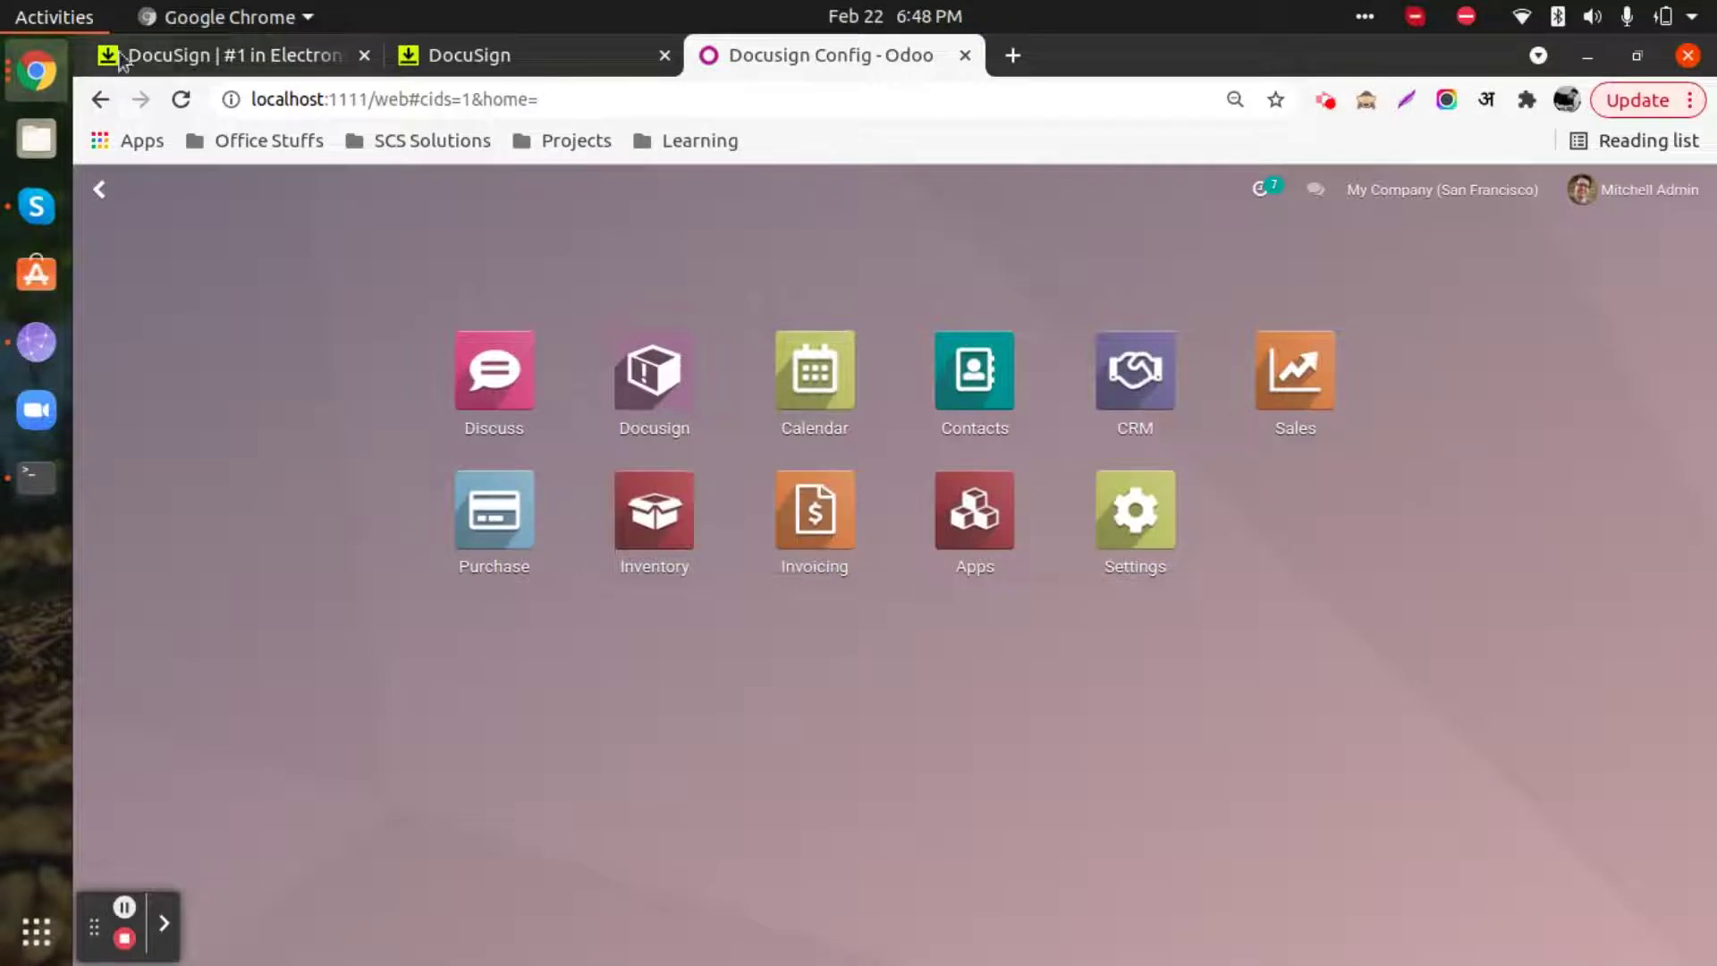
# Switch to the DocuSign website and look over its home page and product offerings
pyautogui.click(177, 56)
pyautogui.scroll(-4, 492, 752)
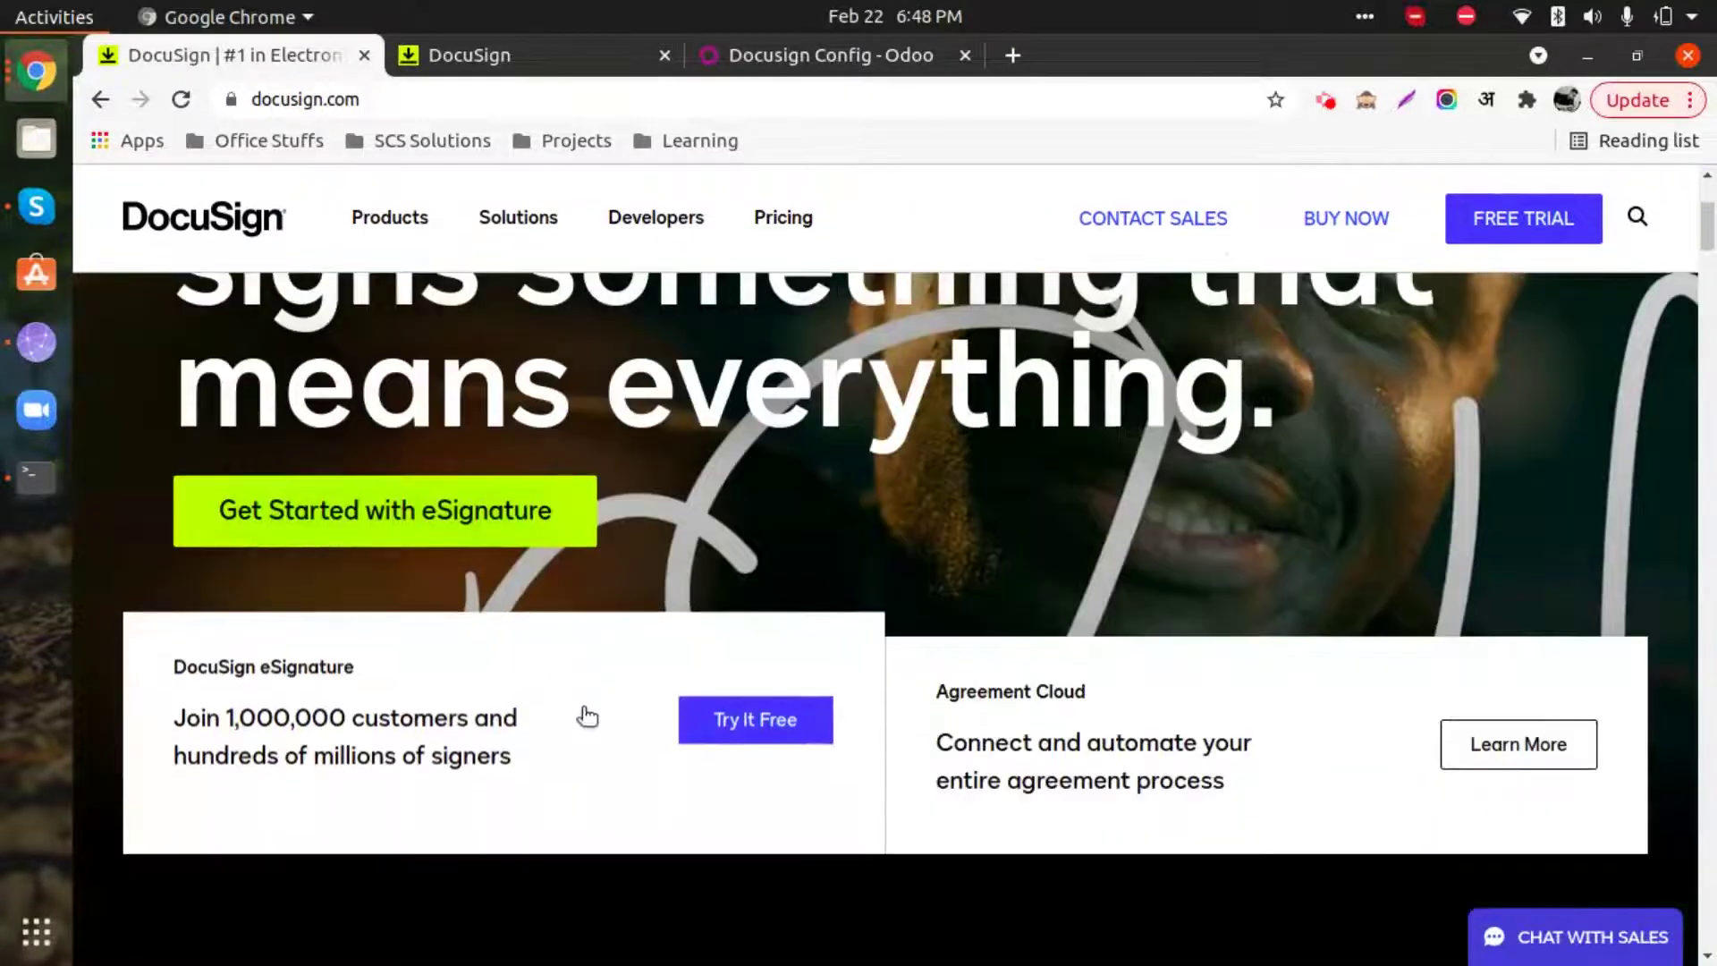
pyautogui.moveTo(546, 958)
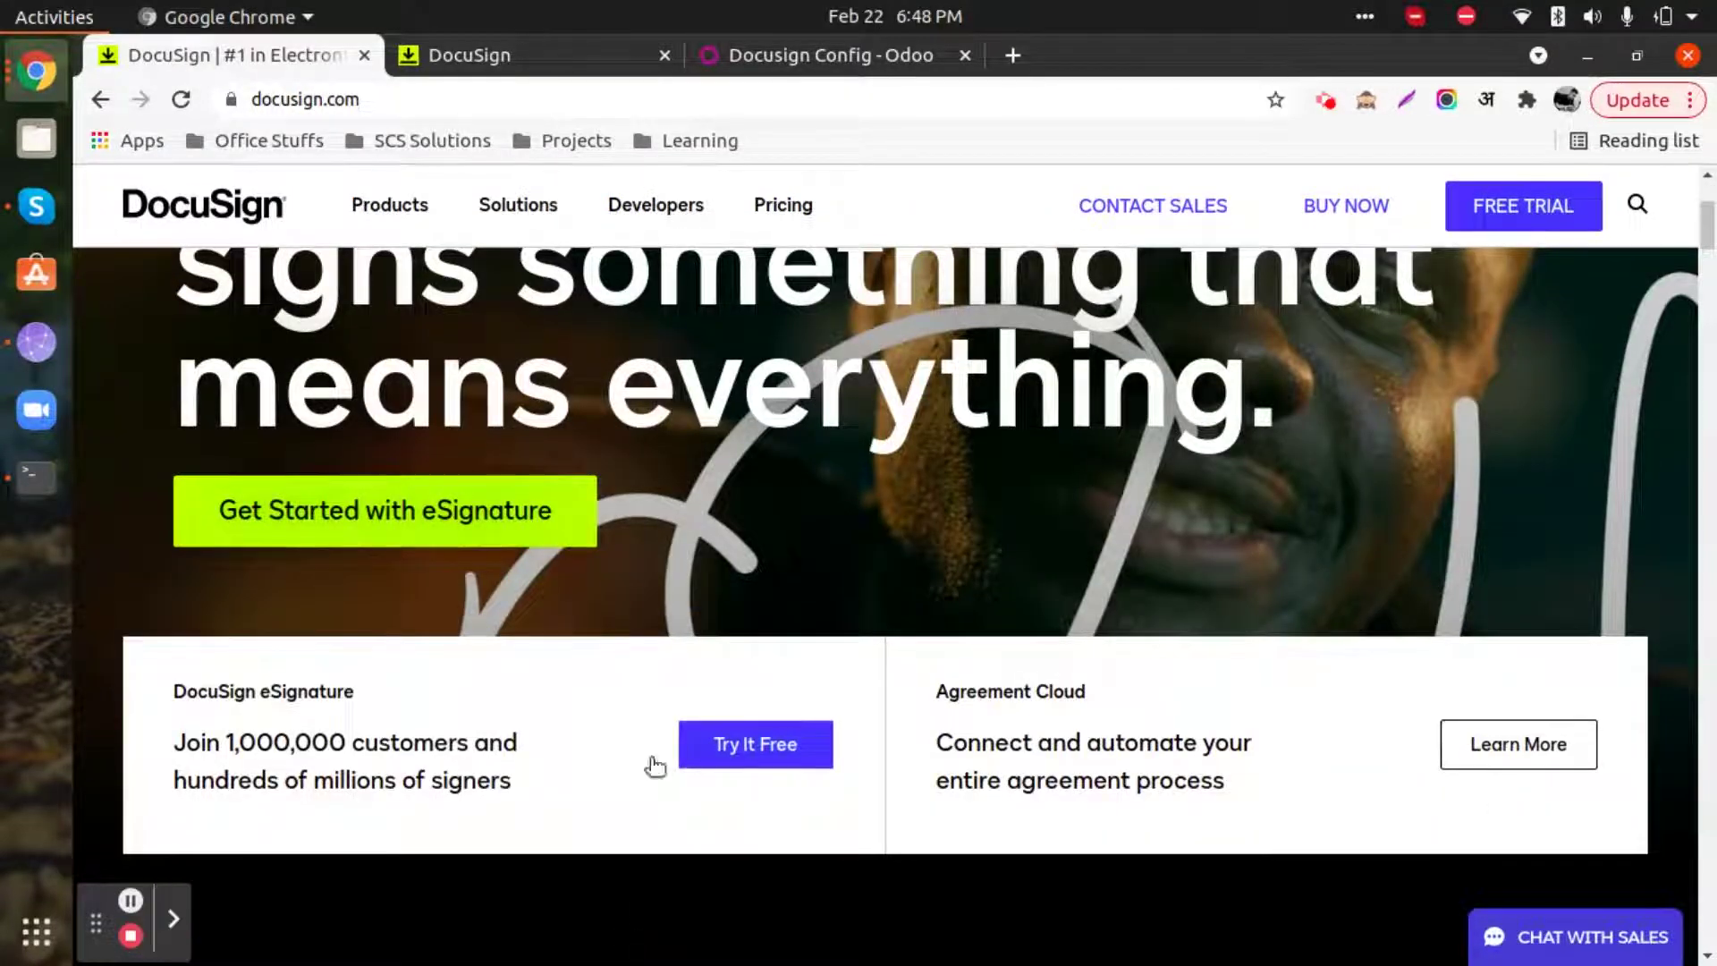
pyautogui.scroll(-10, 583, 776)
pyautogui.scroll(15, 590, 791)
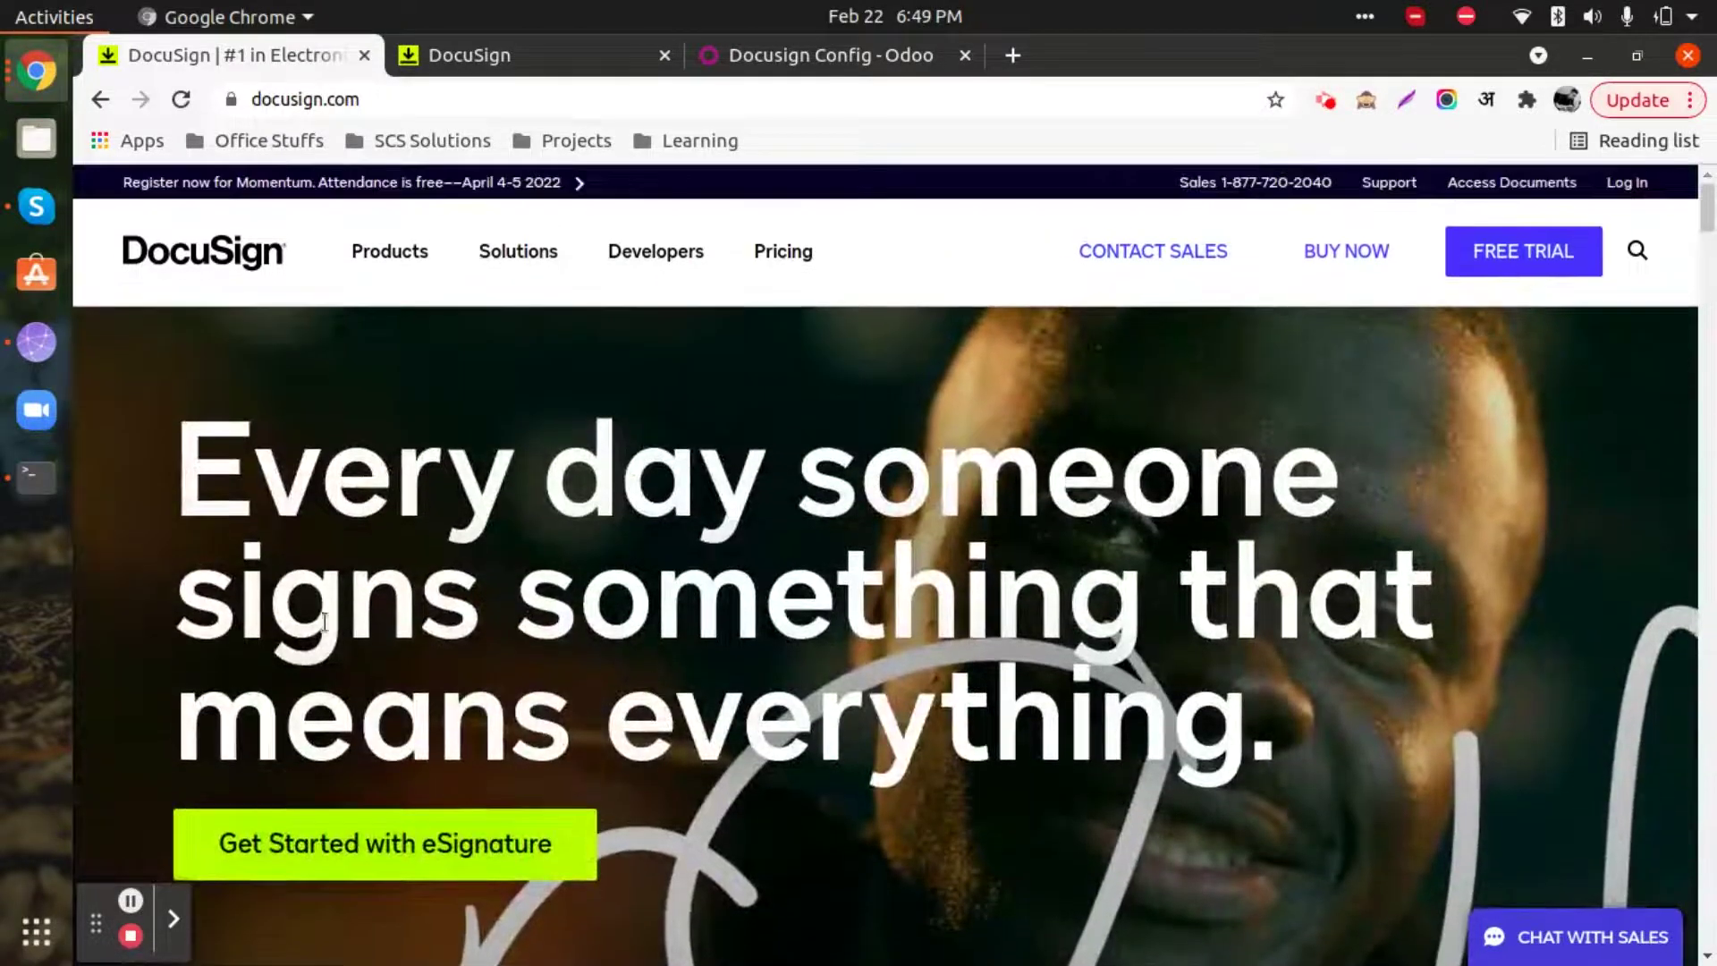
pyautogui.moveTo(406, 248)
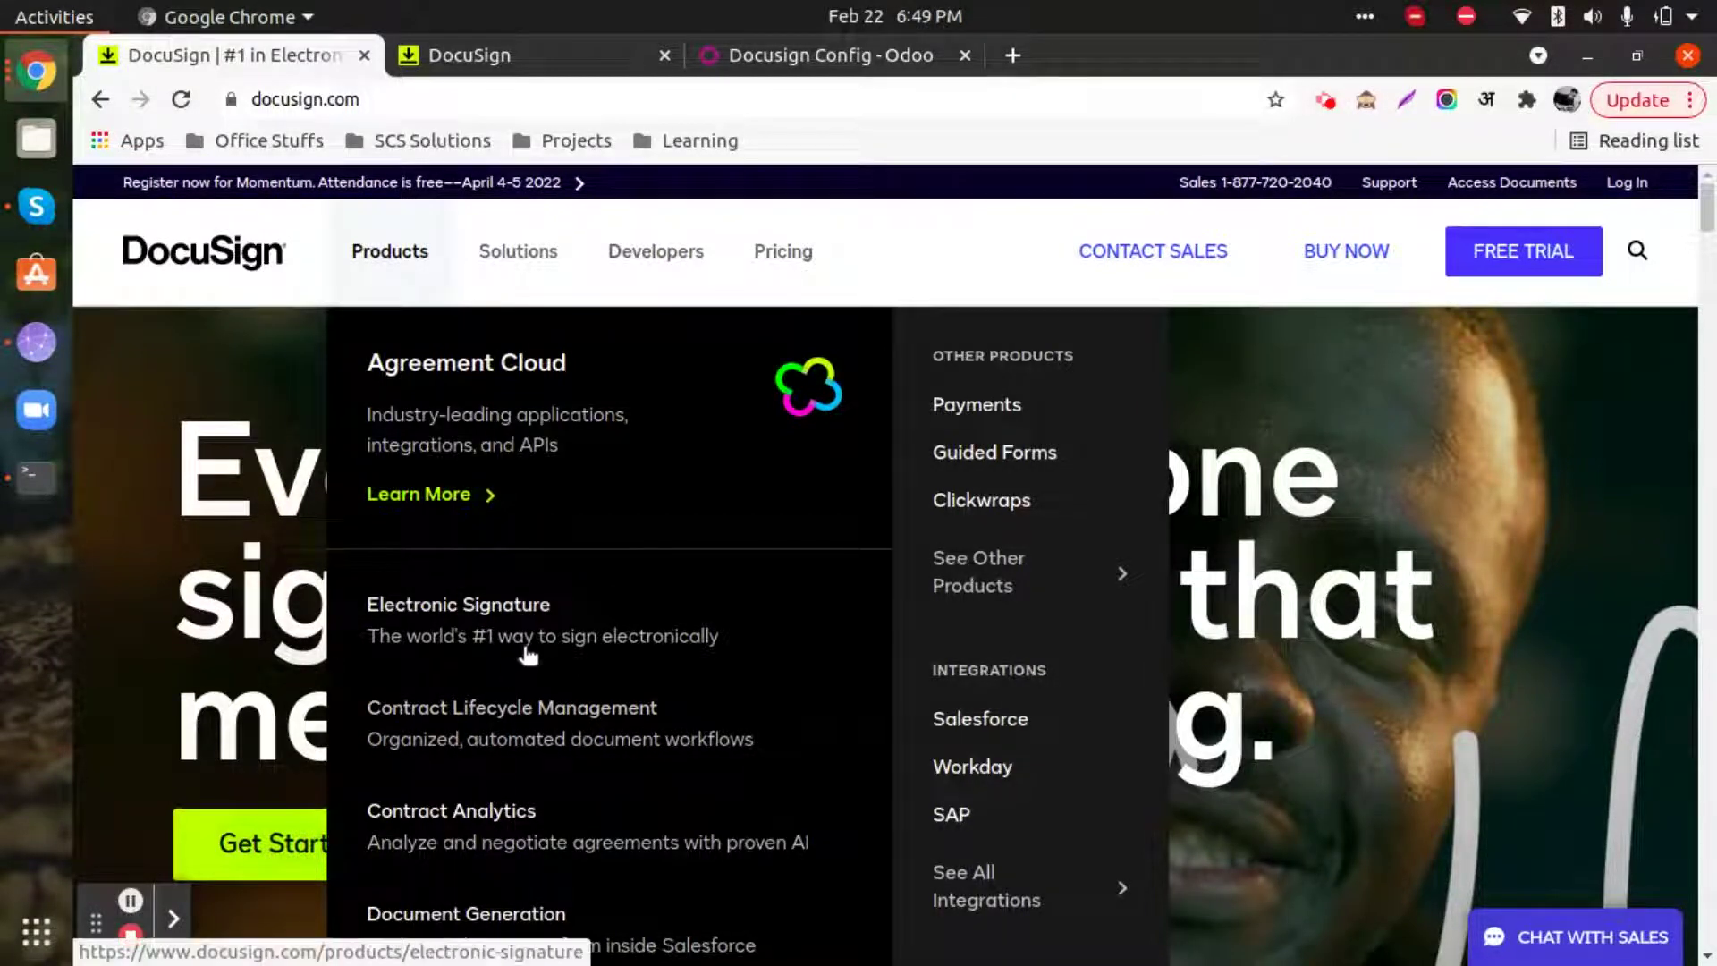
pyautogui.scroll(-2, 548, 601)
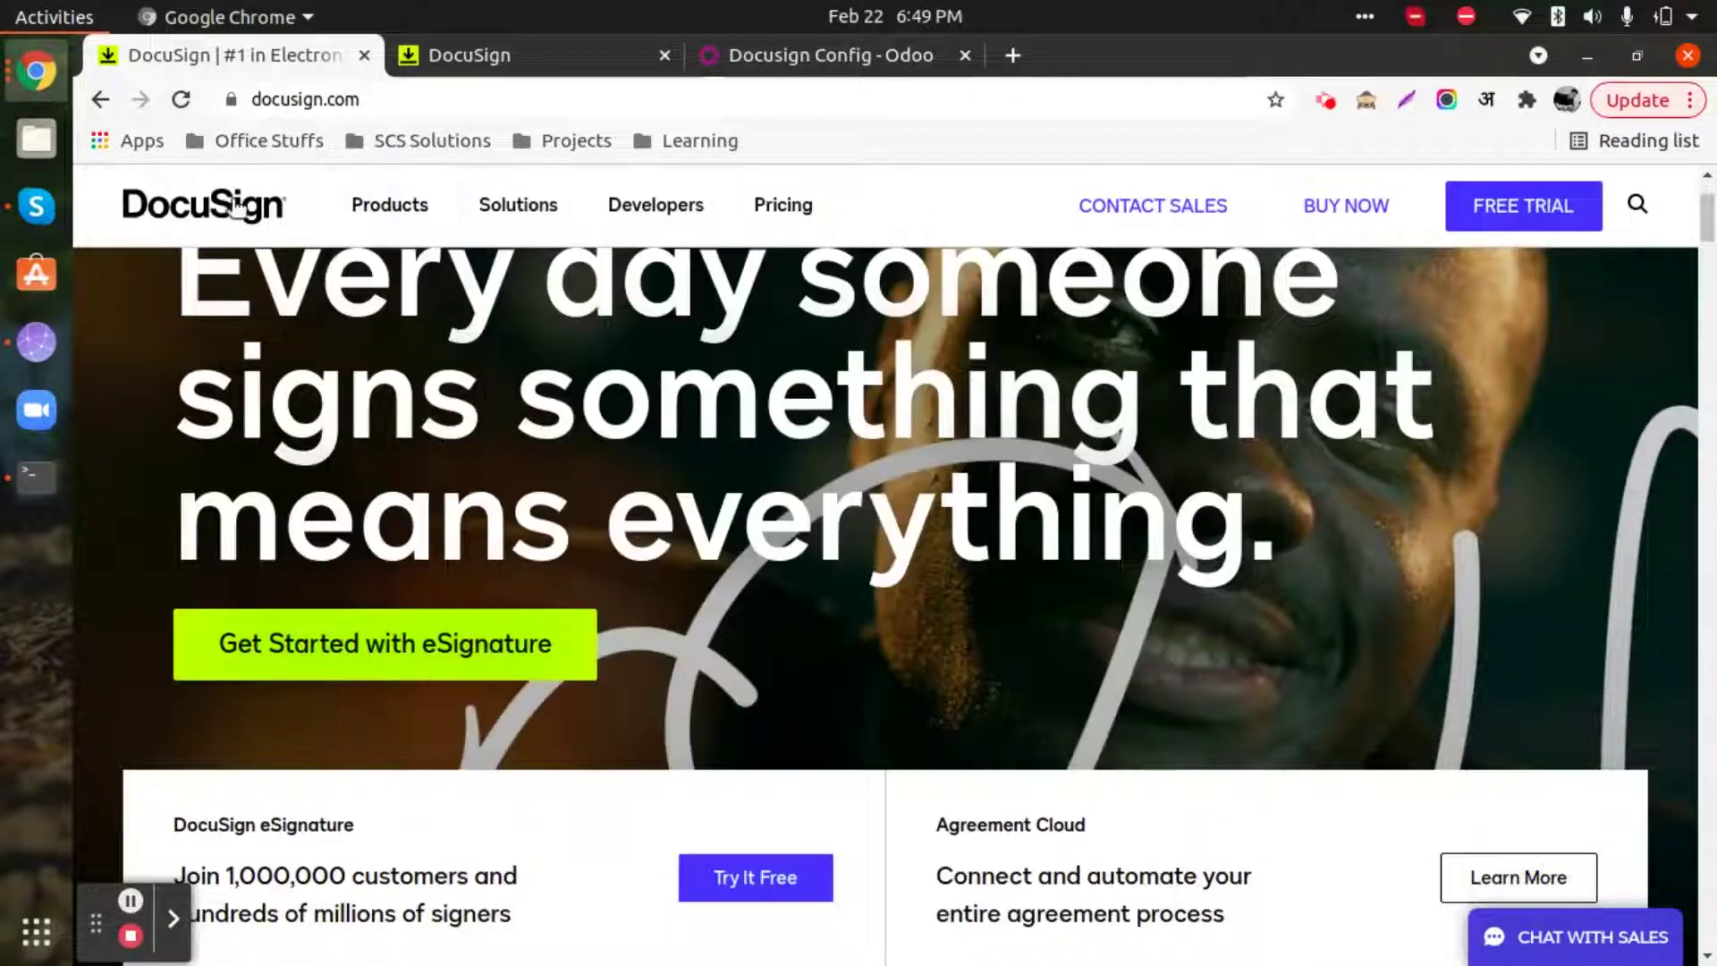
pyautogui.moveTo(383, 204)
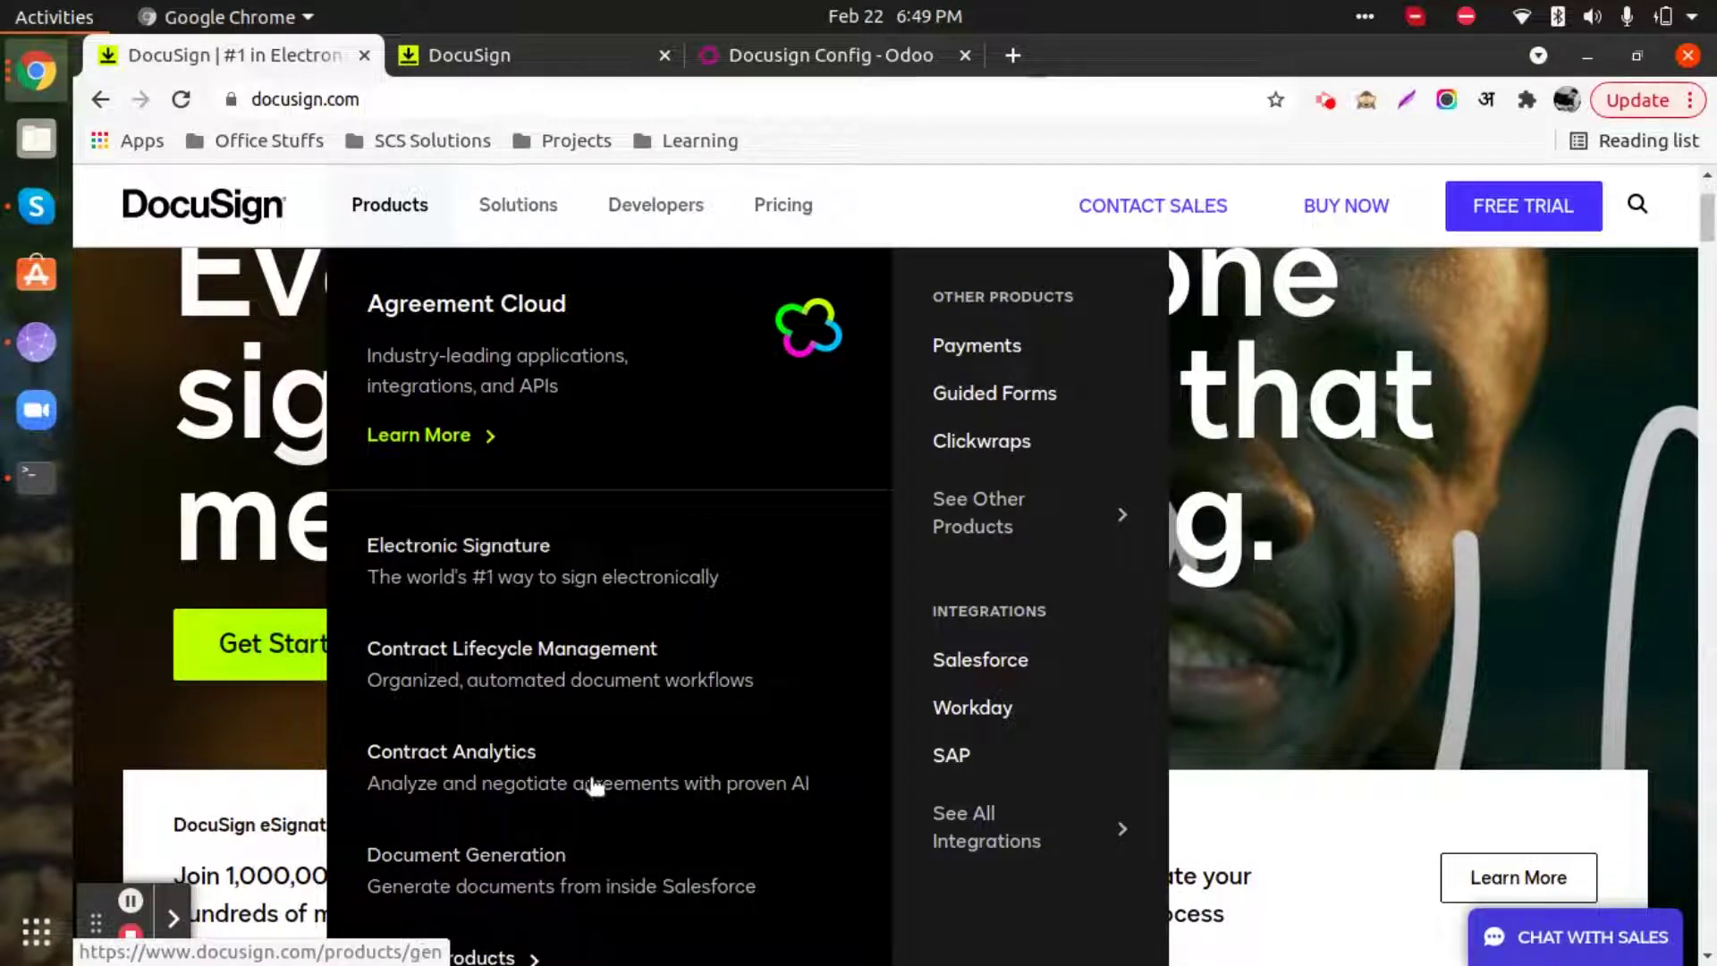
pyautogui.scroll(-5, 567, 725)
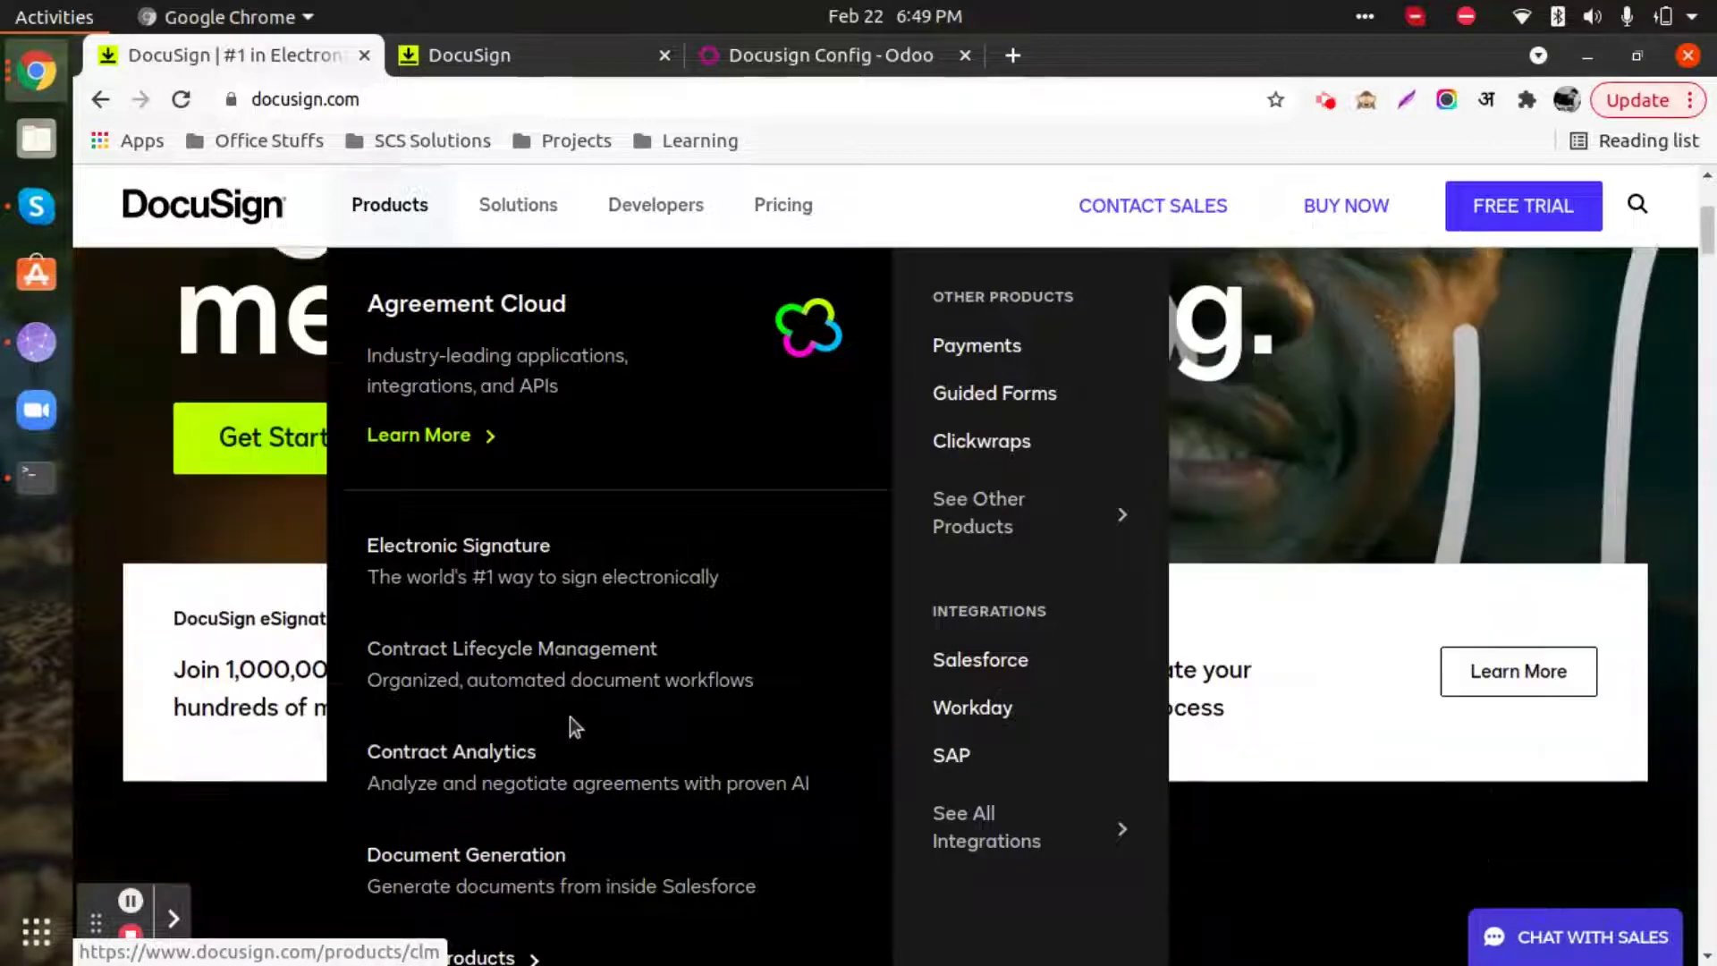
pyautogui.scroll(4, 575, 617)
pyautogui.scroll(3, 604, 753)
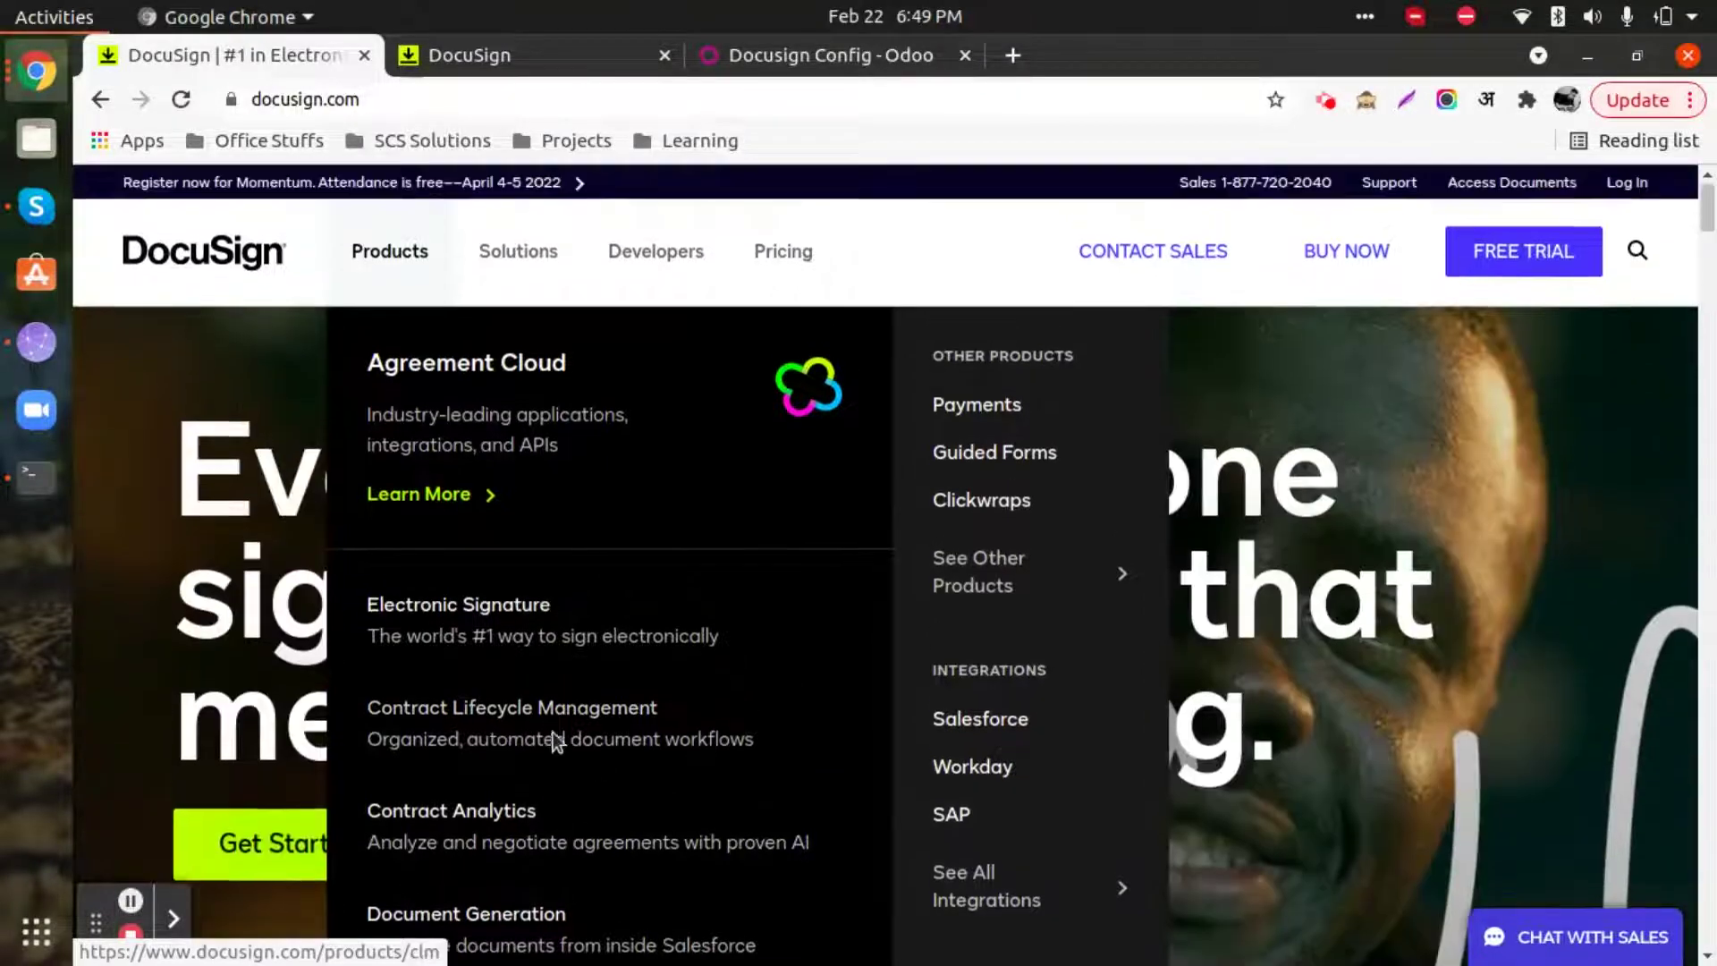
# Switch to the DocuSign eSignature developer account and examine its home page, including the getting started and app configuration resources
pyautogui.click(490, 53)
pyautogui.scroll(-5, 647, 715)
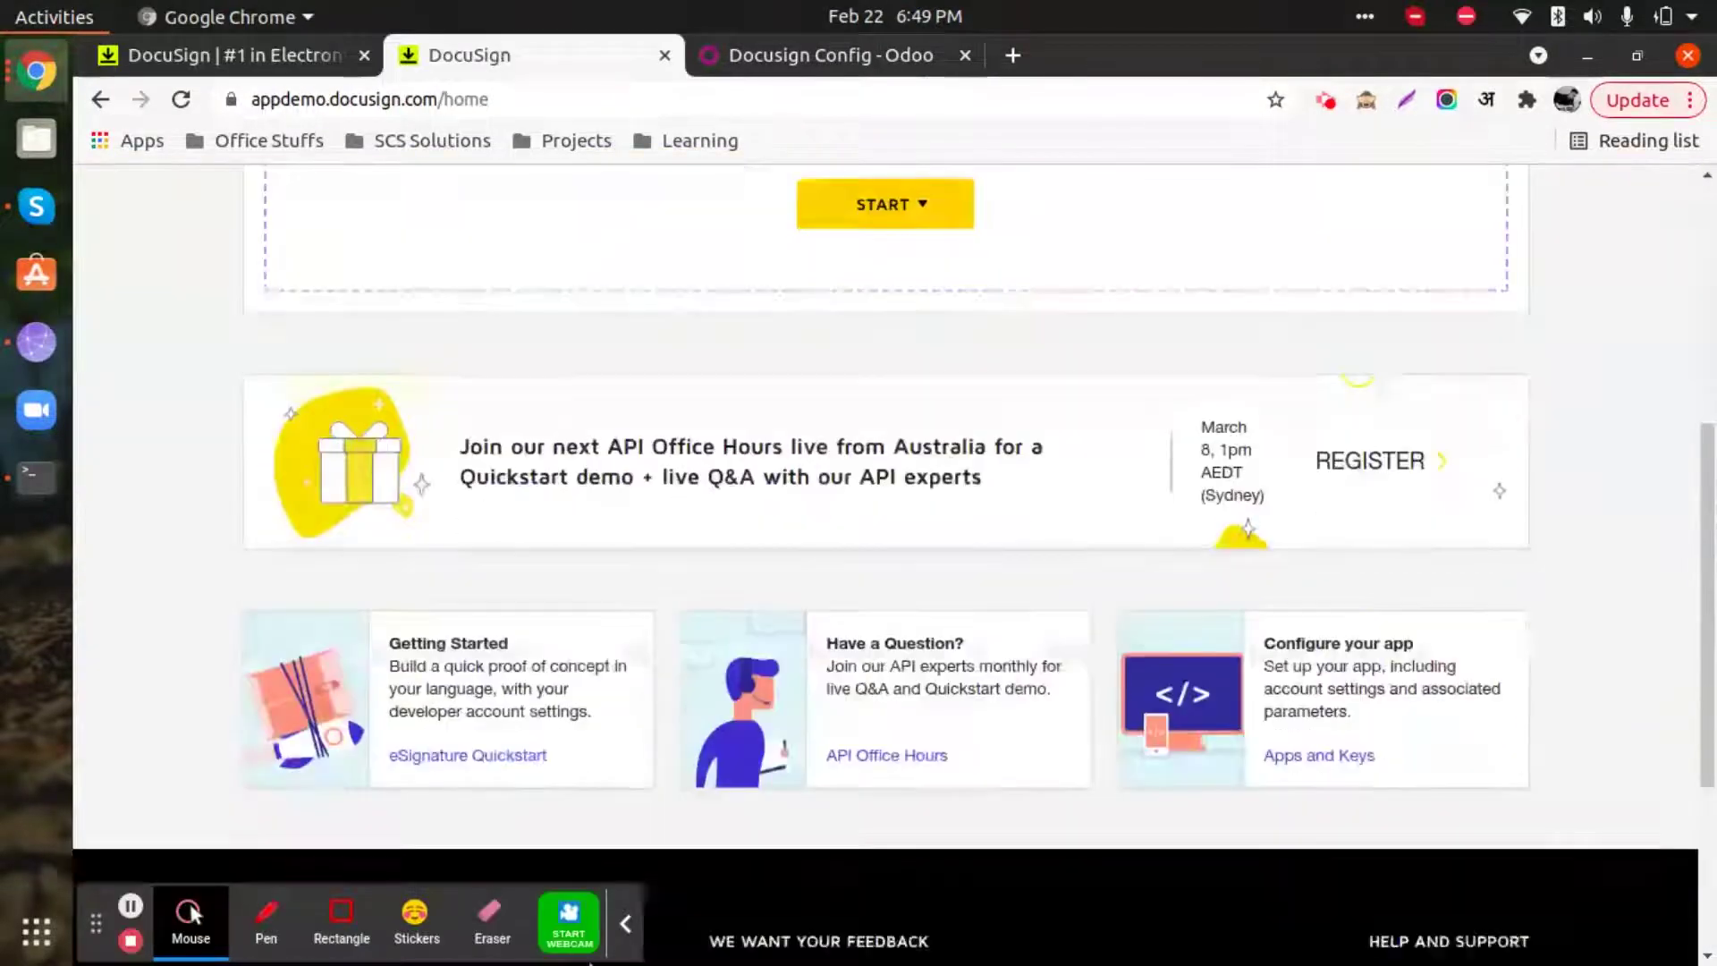
pyautogui.click(625, 923)
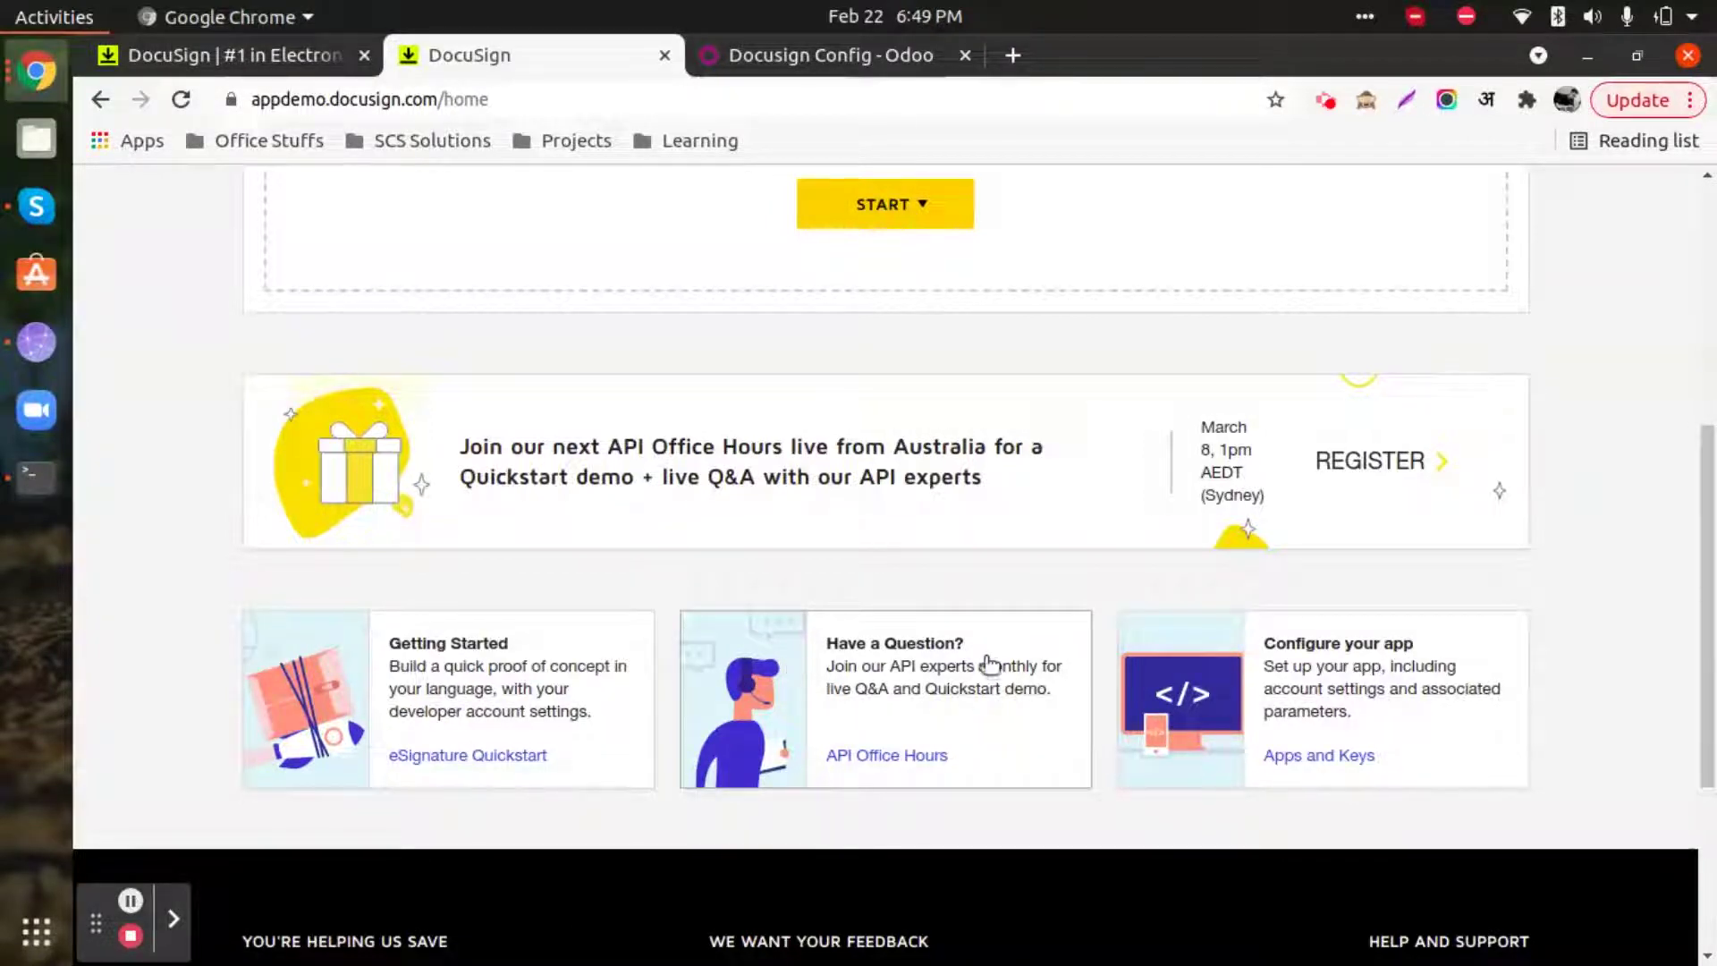
pyautogui.scroll(5, 921, 608)
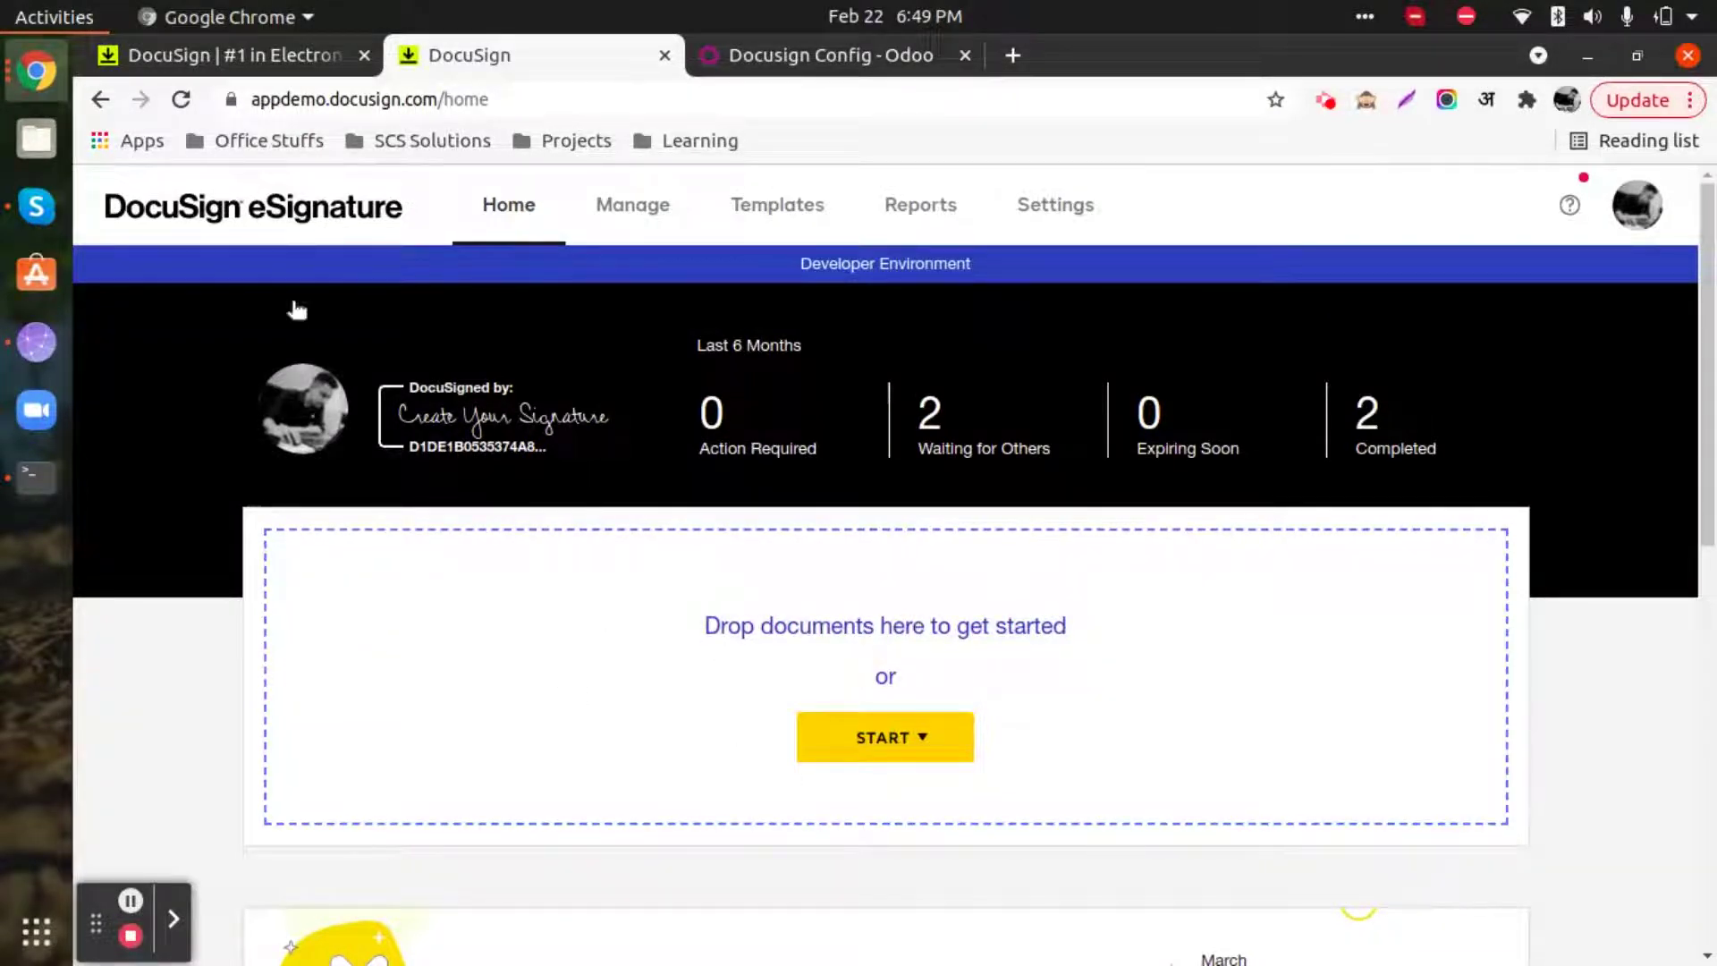
# Close the DocuSign marketing website and switch to Odoo
pyautogui.click(369, 70)
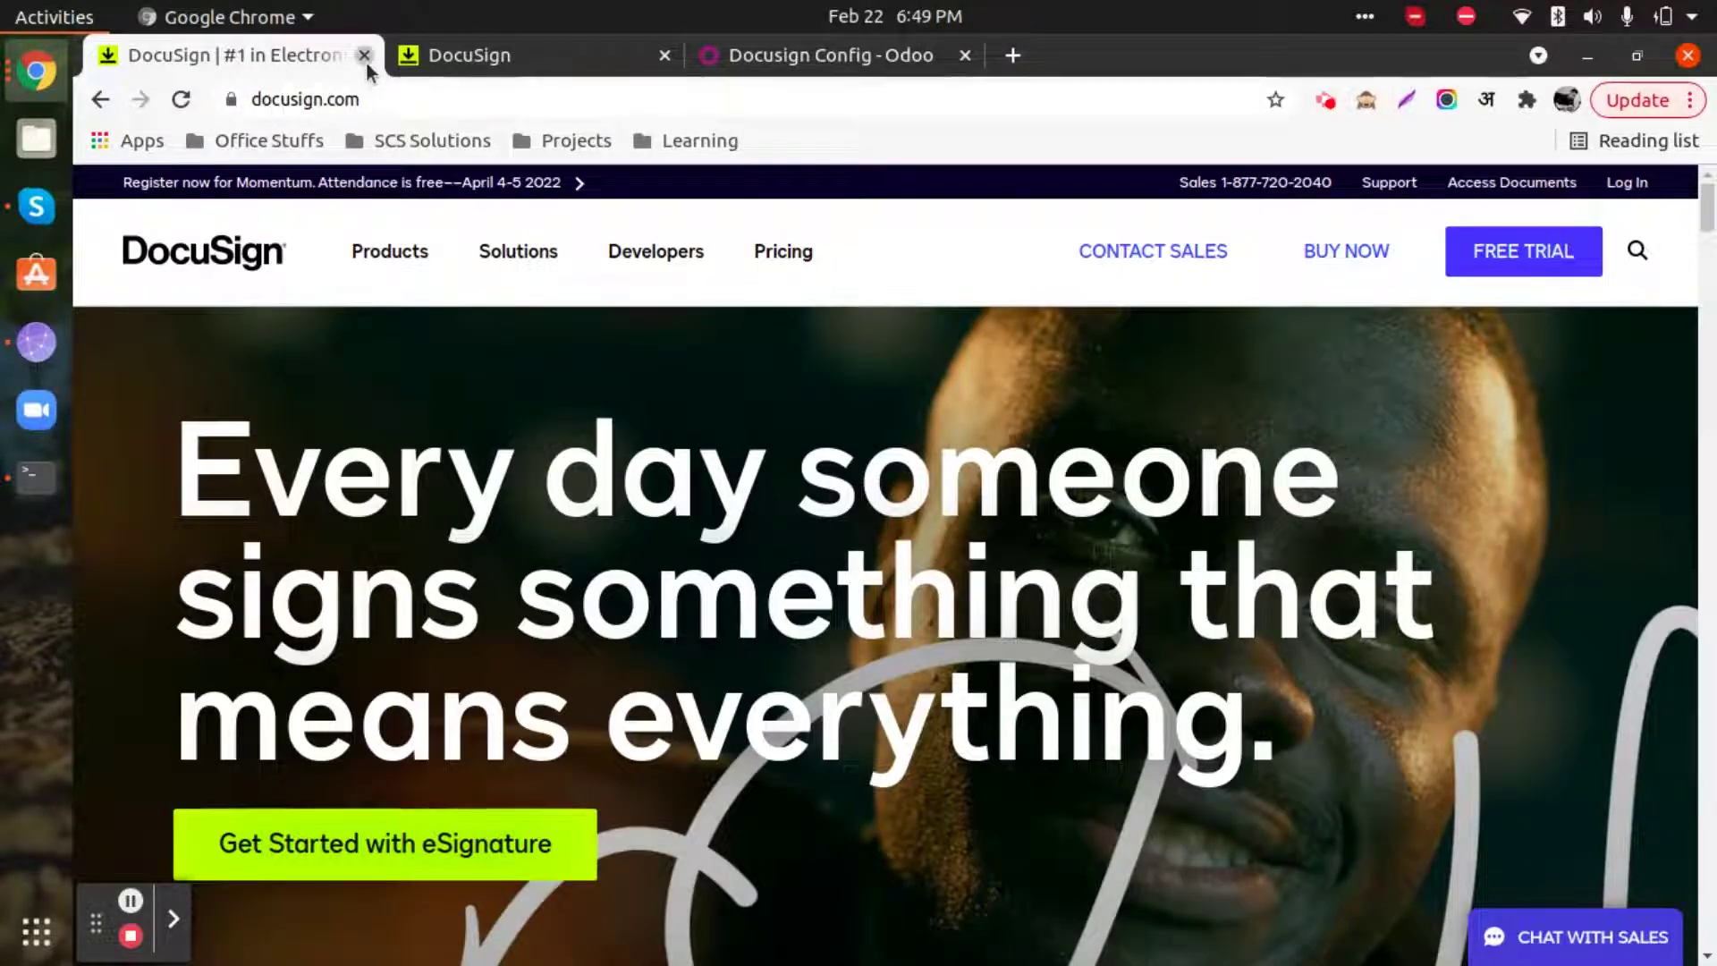
pyautogui.click(364, 55)
pyautogui.click(623, 63)
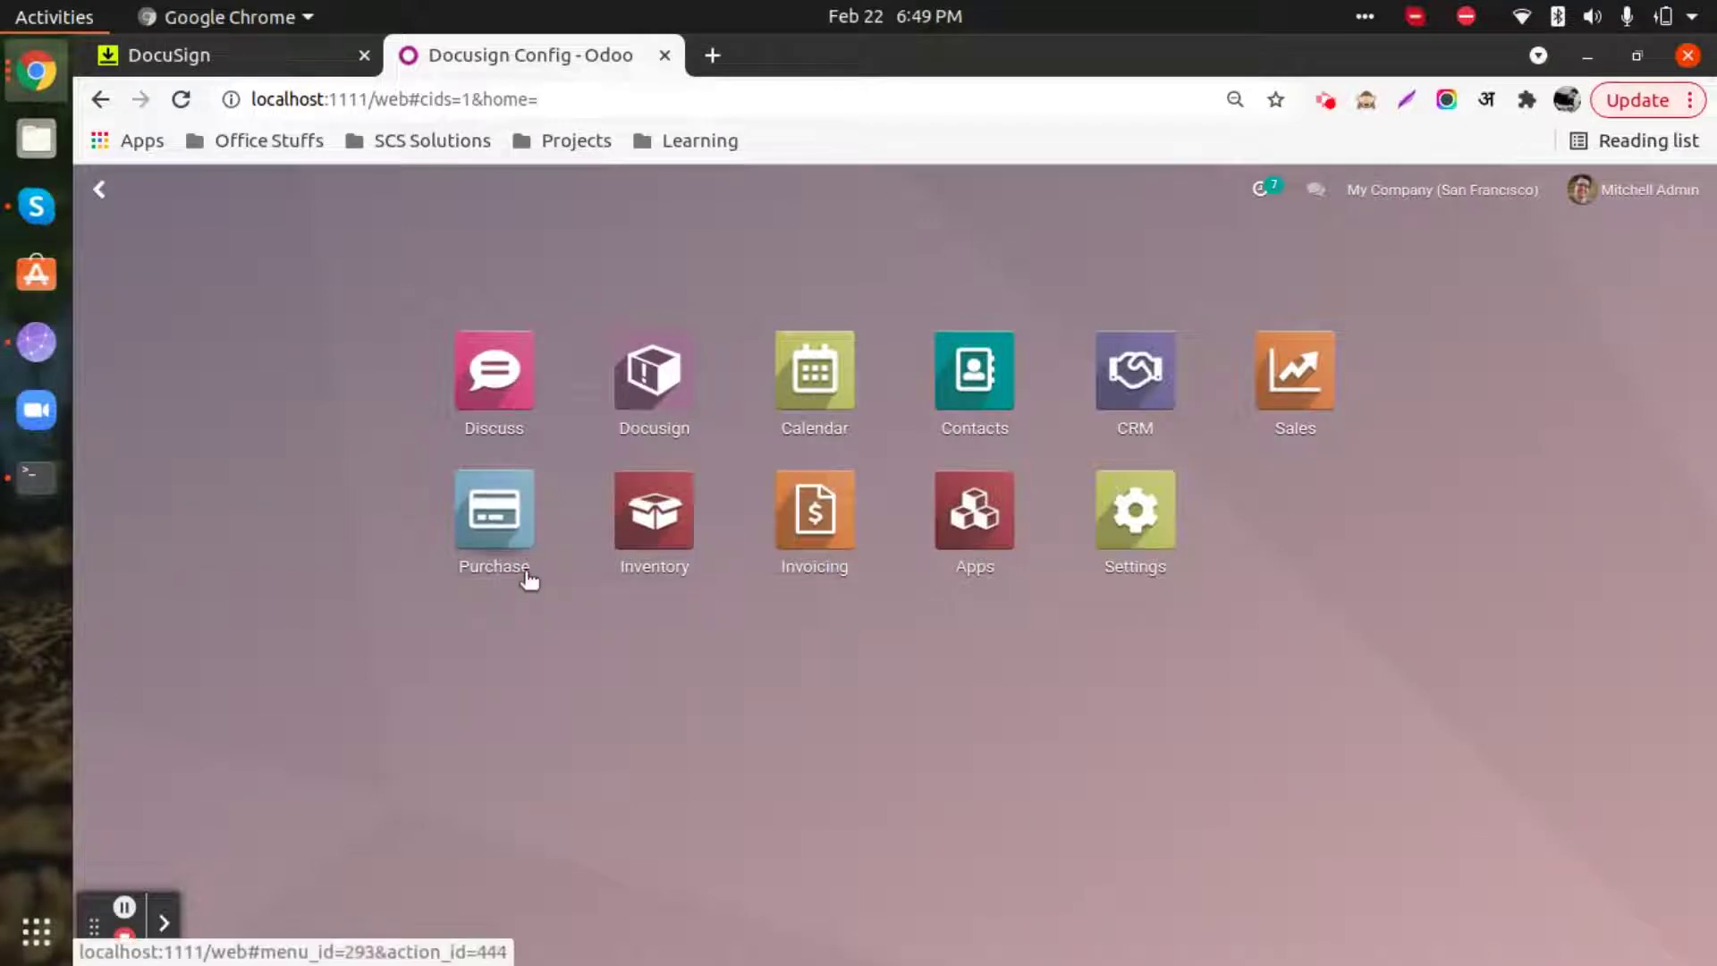
# Return to DocuSign eSignature and review the developer account's home page
pyautogui.click(116, 71)
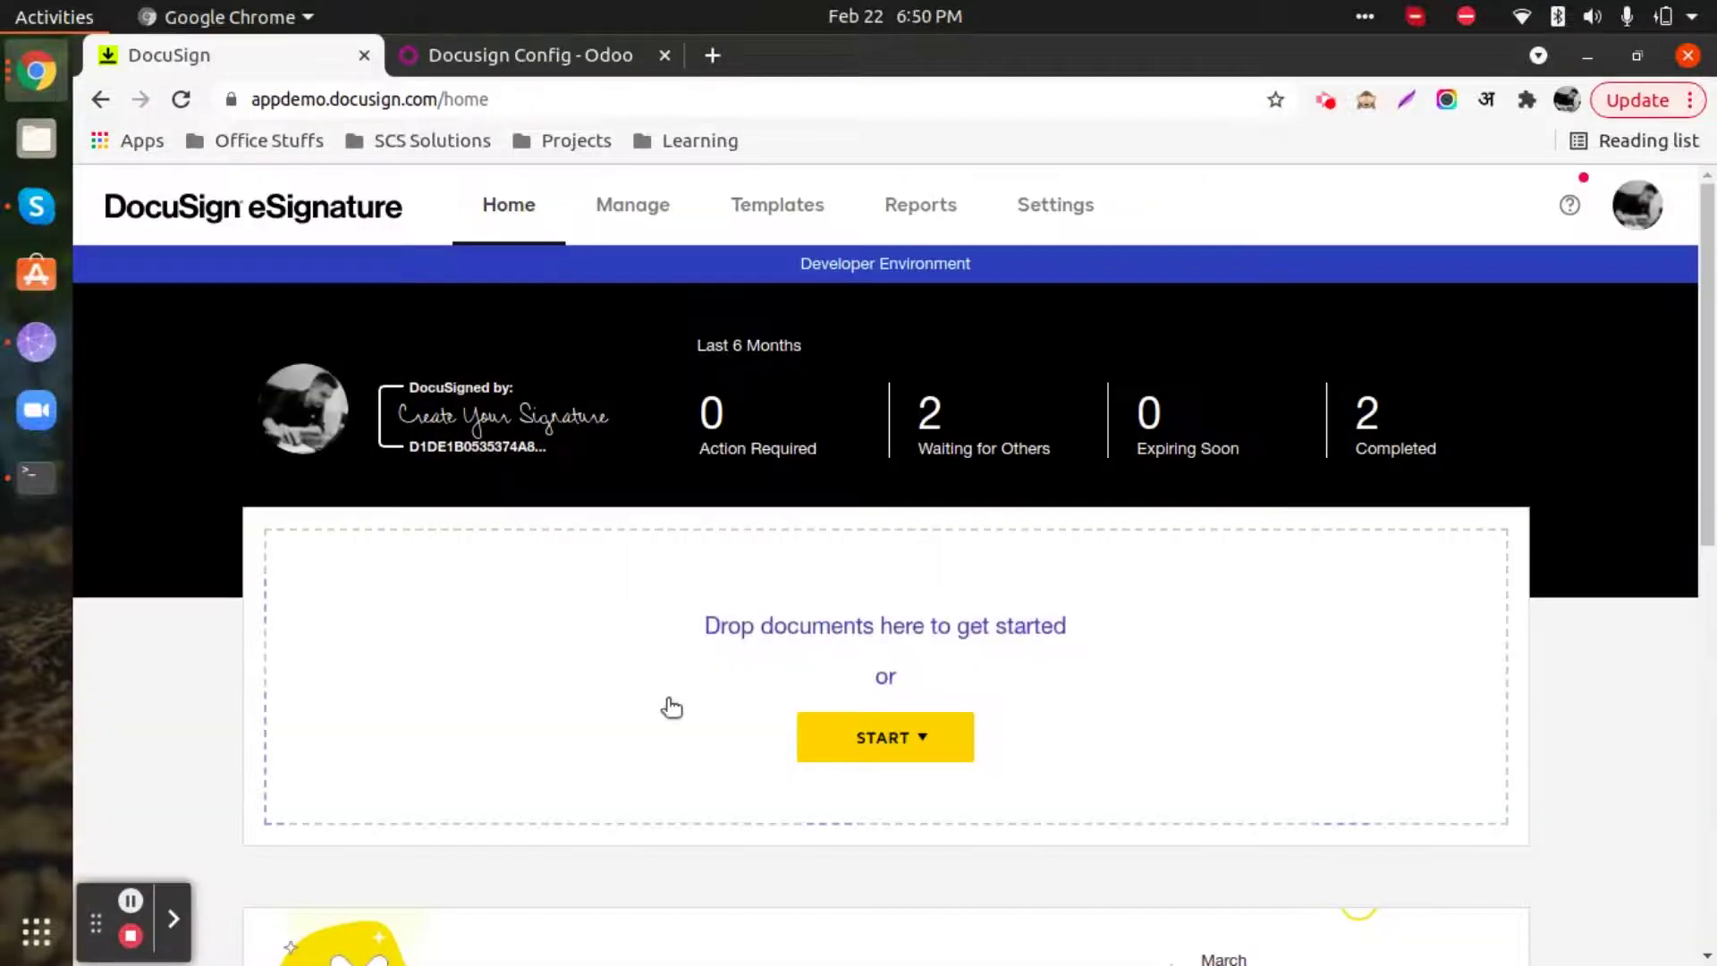
pyautogui.scroll(-5, 435, 608)
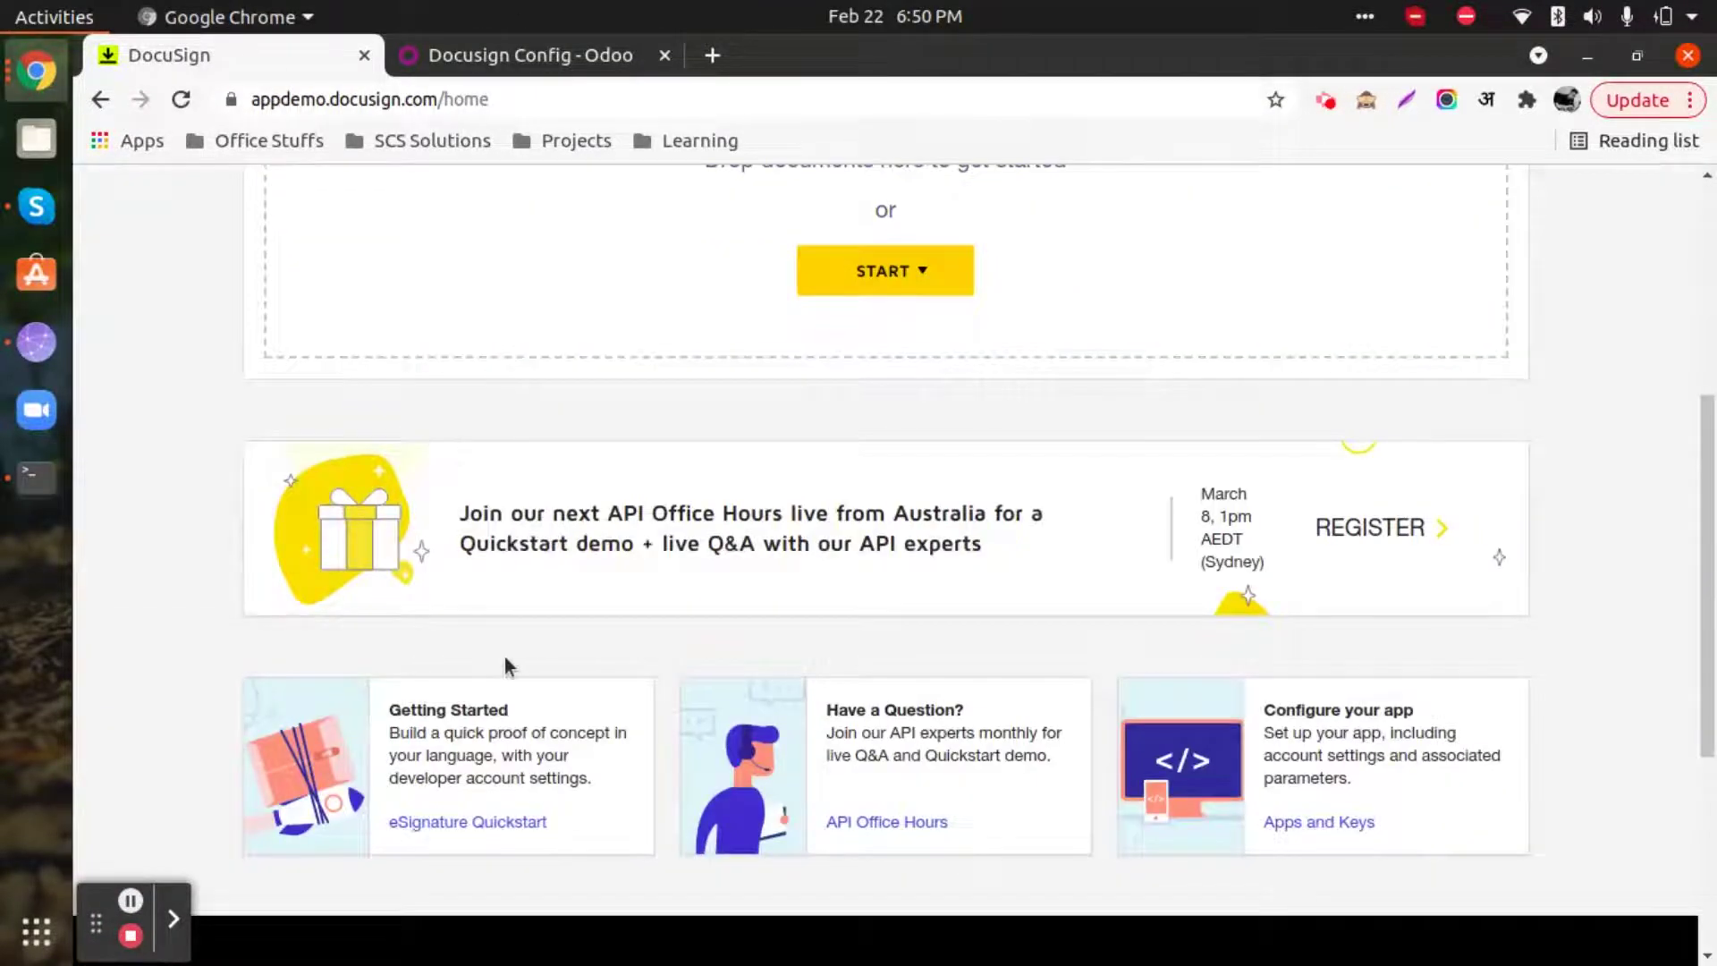
pyautogui.scroll(5, 504, 656)
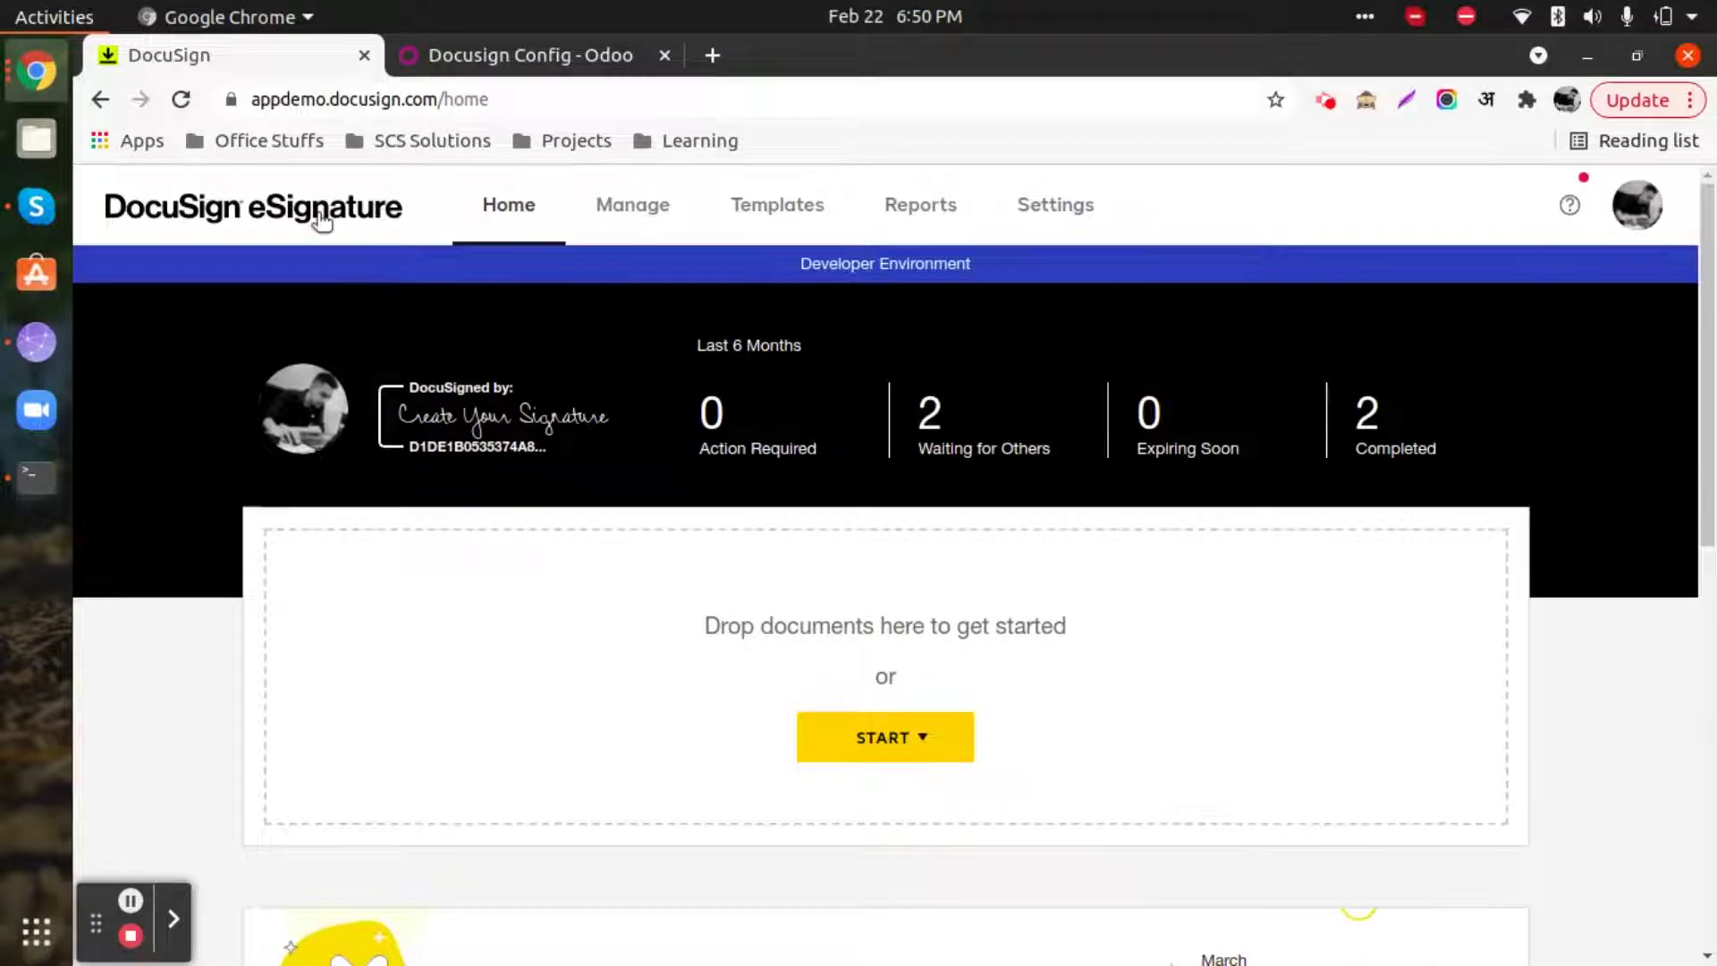
pyautogui.click(1028, 210)
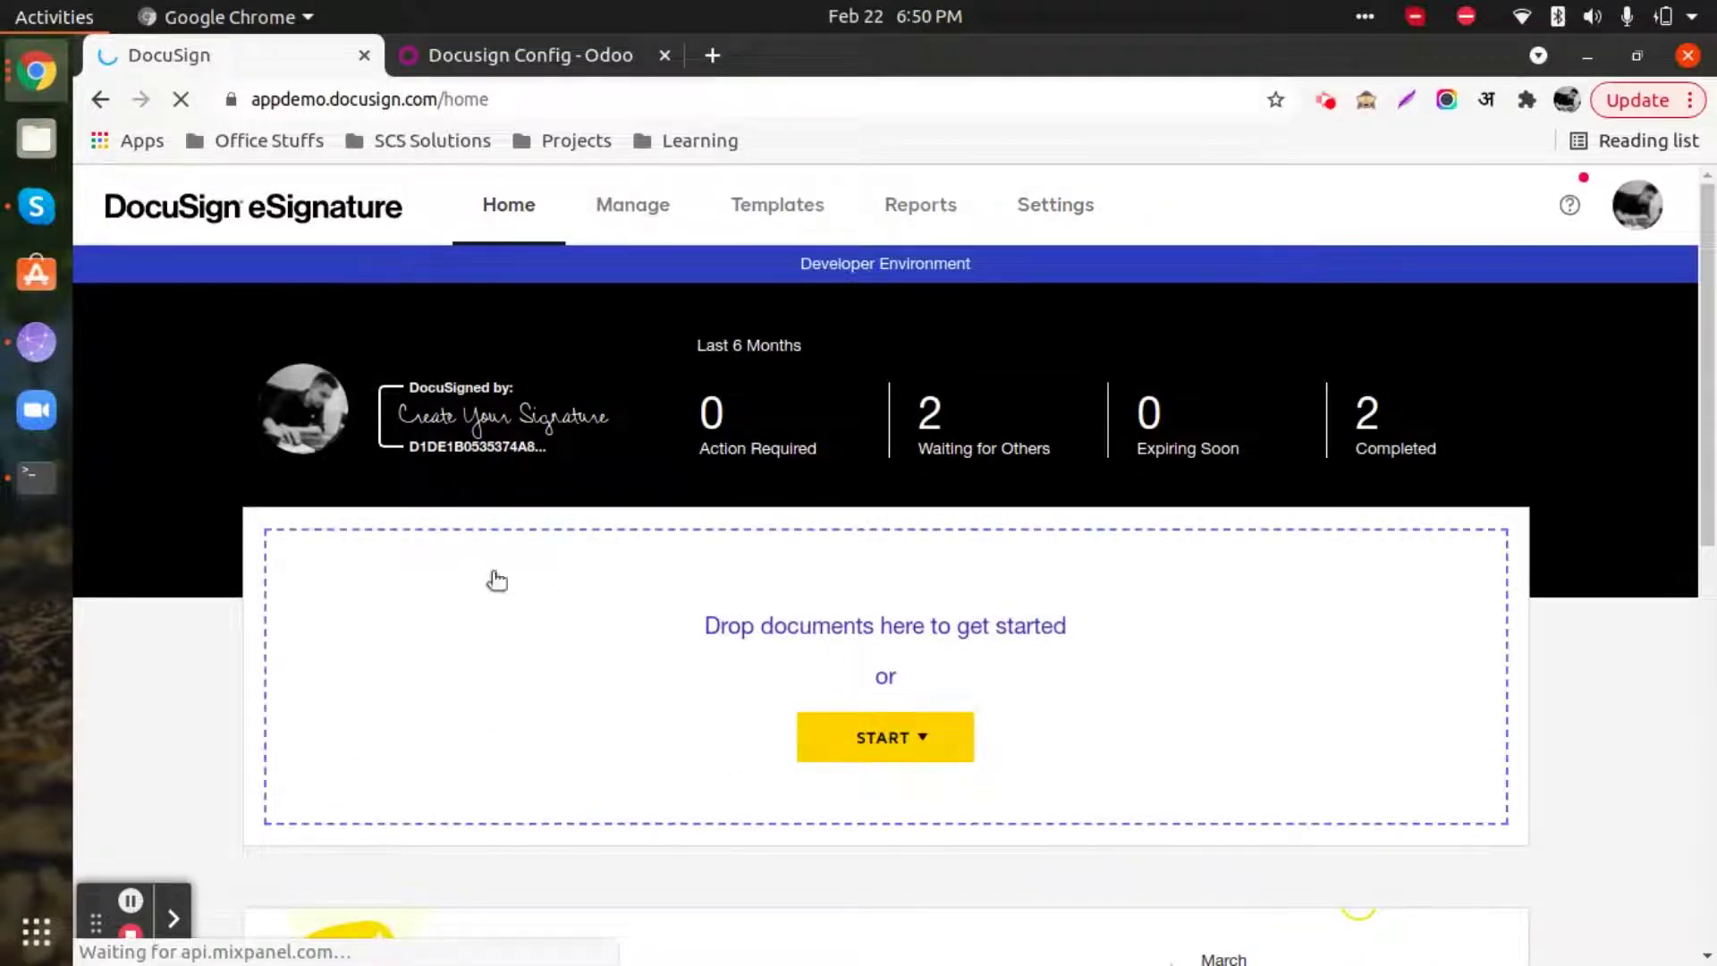
# Switch to Odoo, open the Docusign app and display its Docusign Config list
pyautogui.click(536, 58)
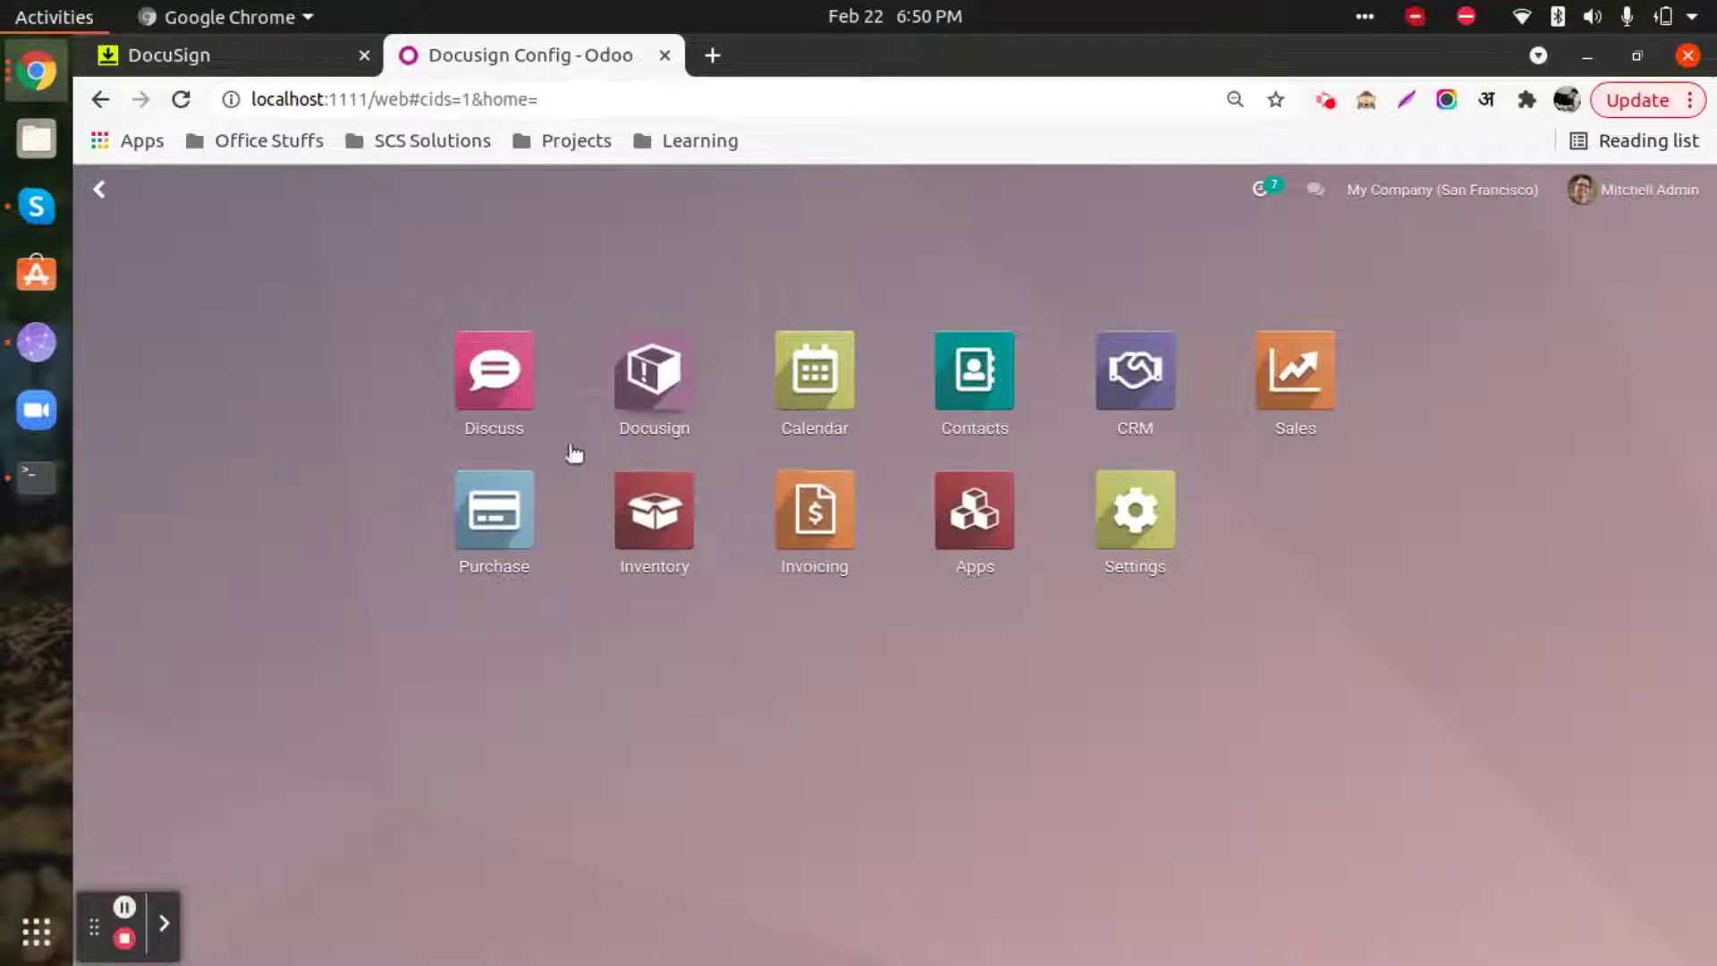
pyautogui.click(625, 414)
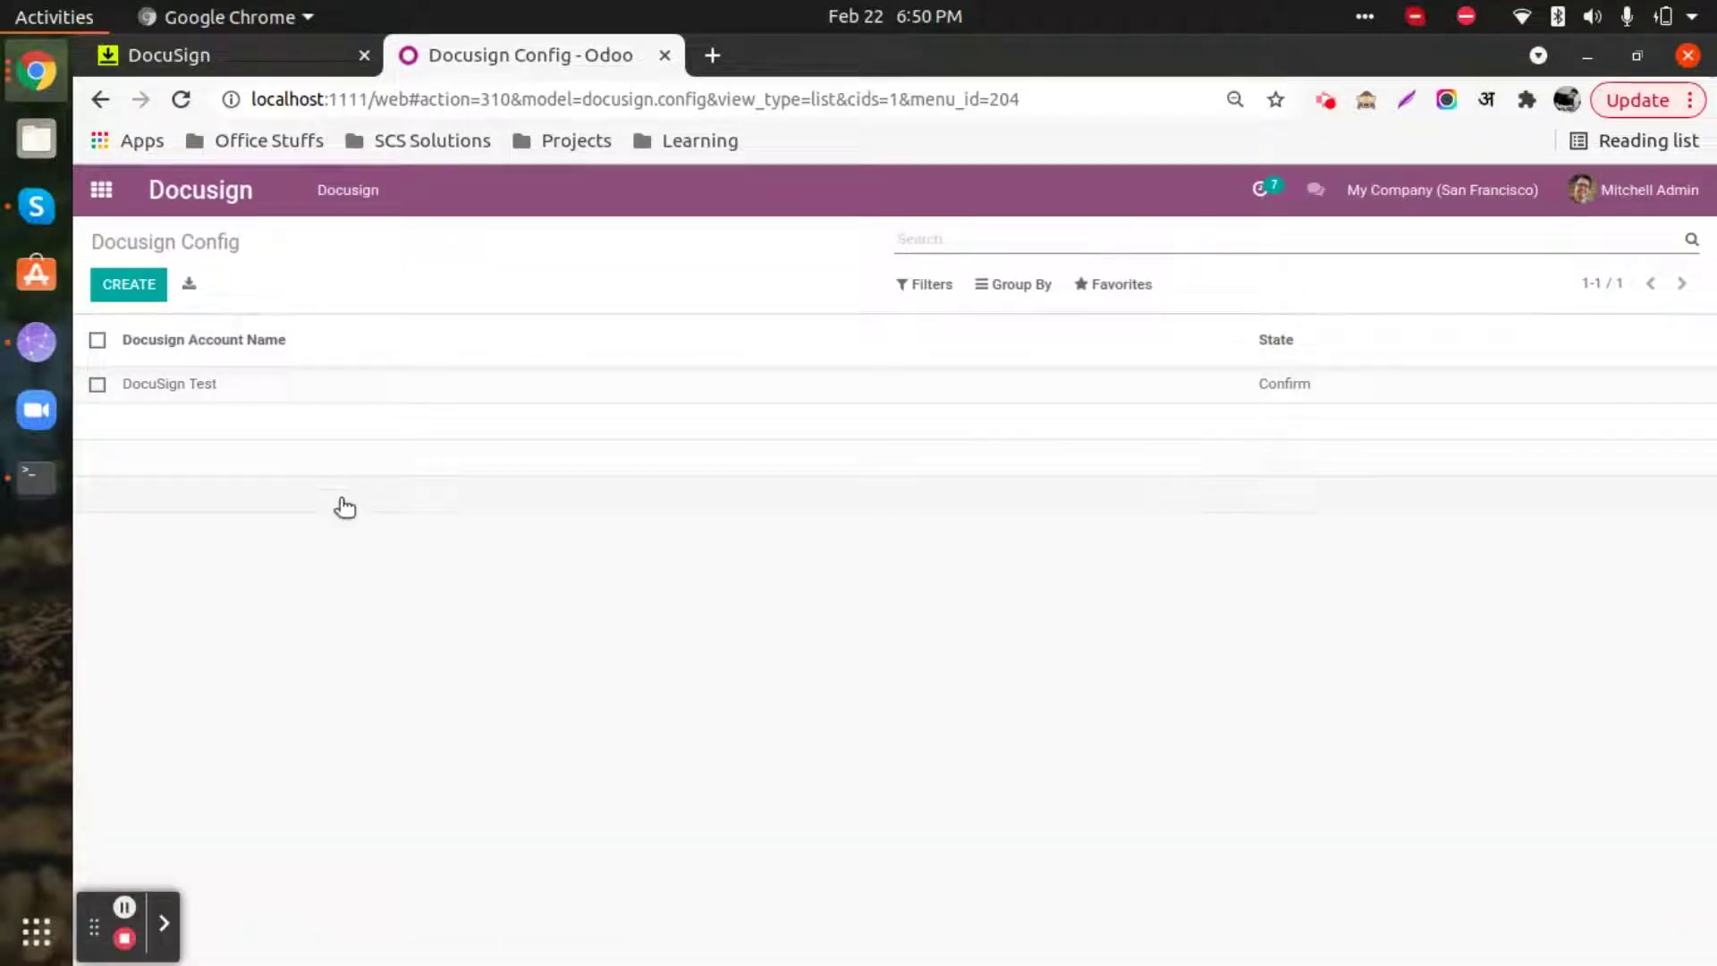
pyautogui.click(368, 193)
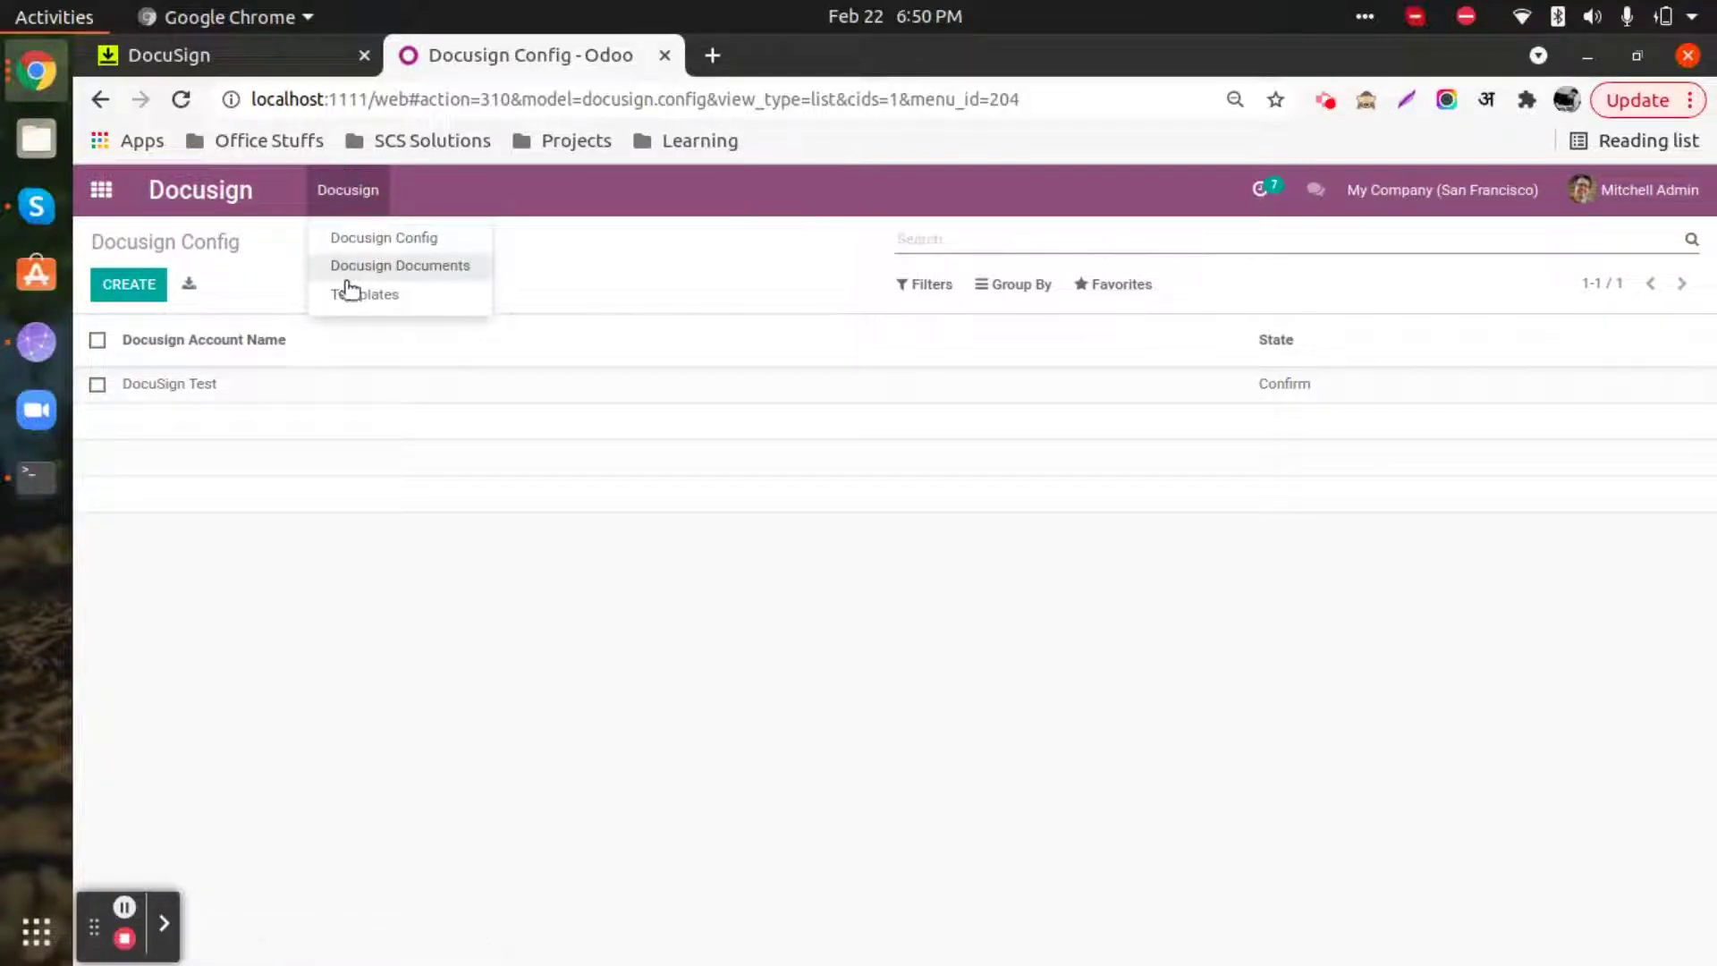
pyautogui.click(386, 238)
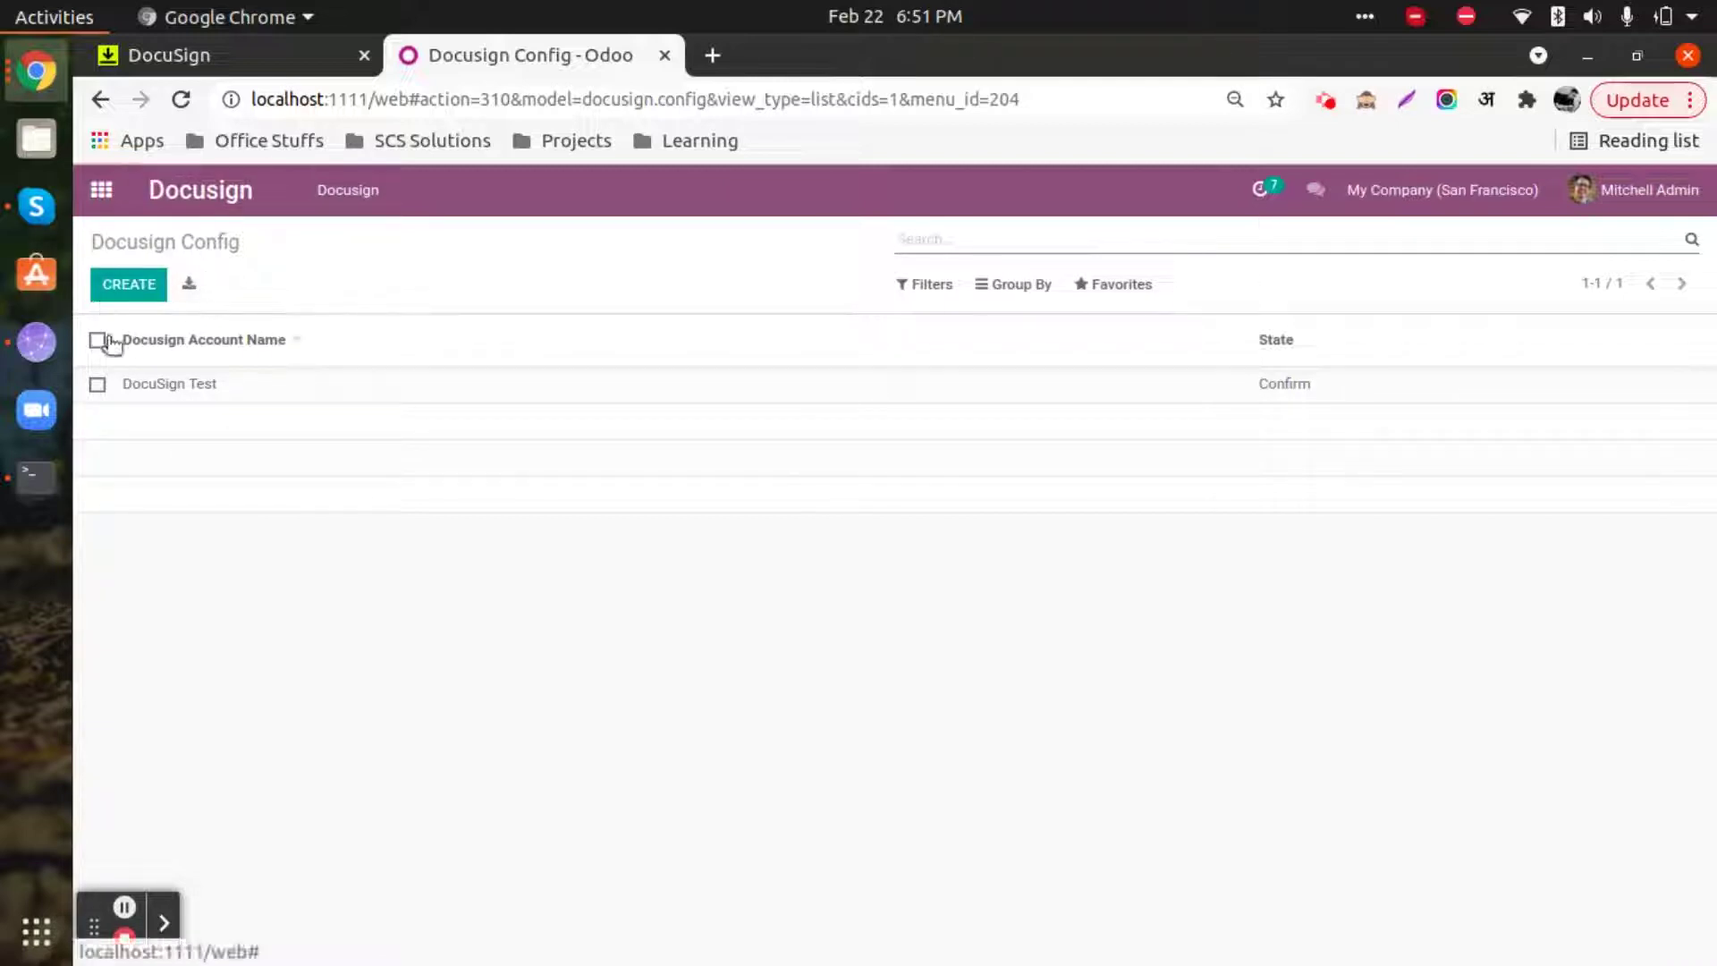
# Start a new Docusign configuration record, review its fields and try to save it with them empty
pyautogui.click(128, 284)
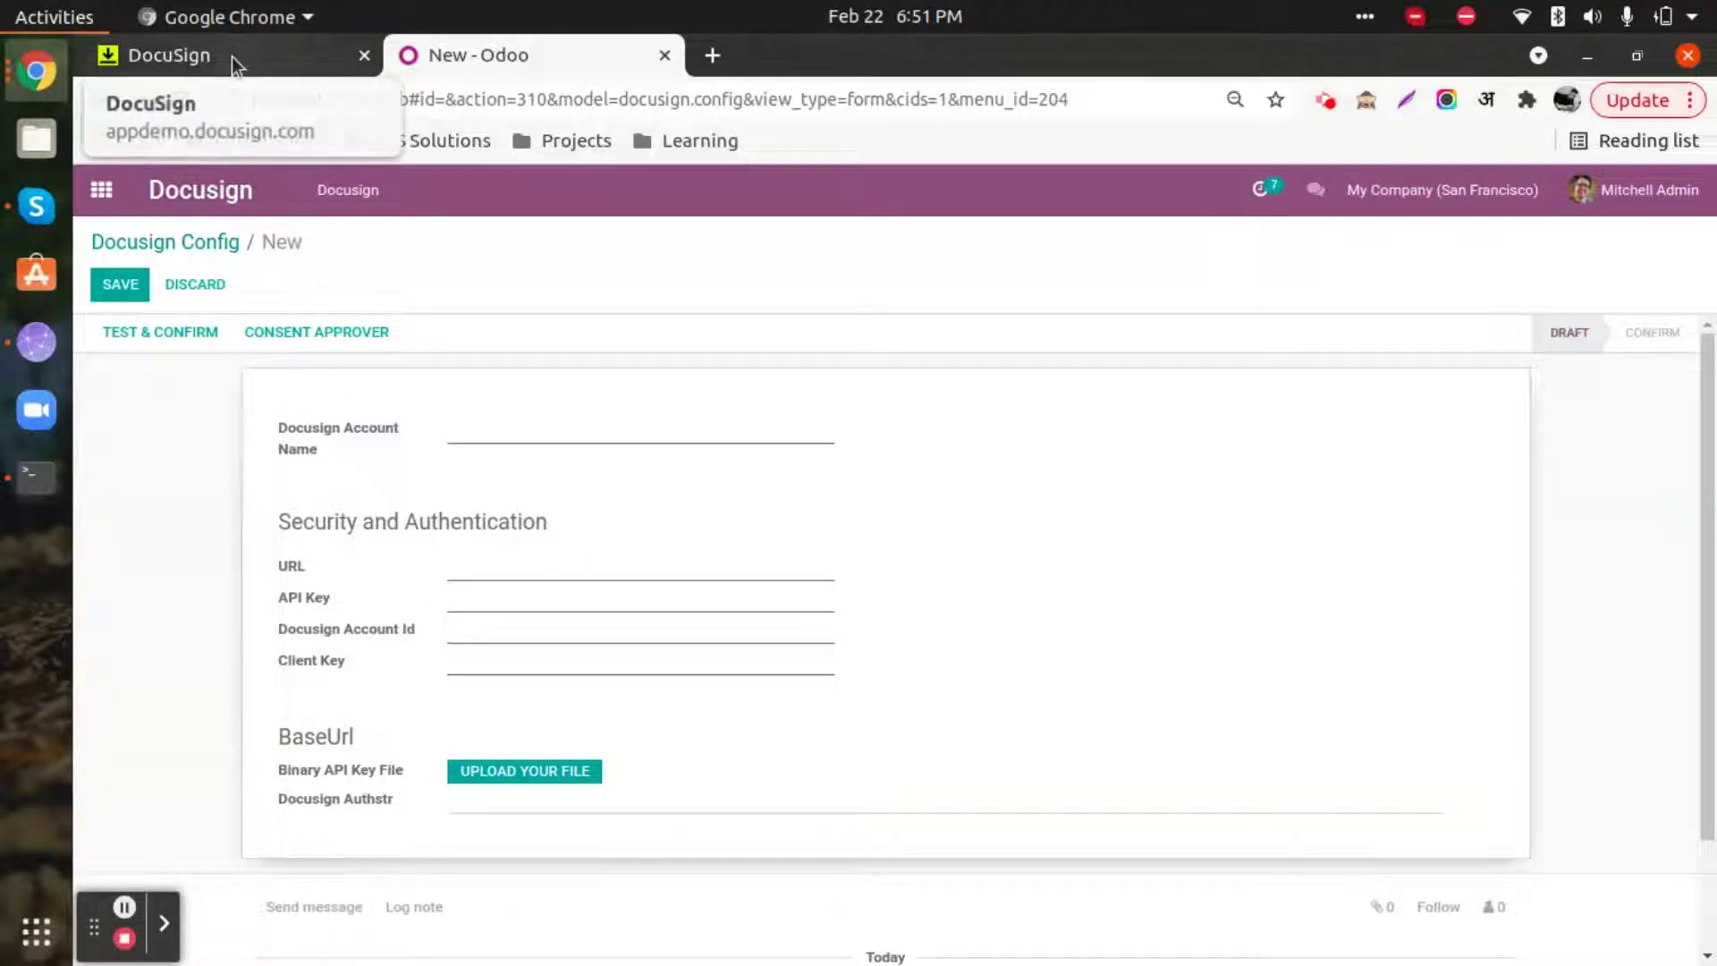
pyautogui.scroll(-3, 537, 572)
pyautogui.scroll(3, 257, 510)
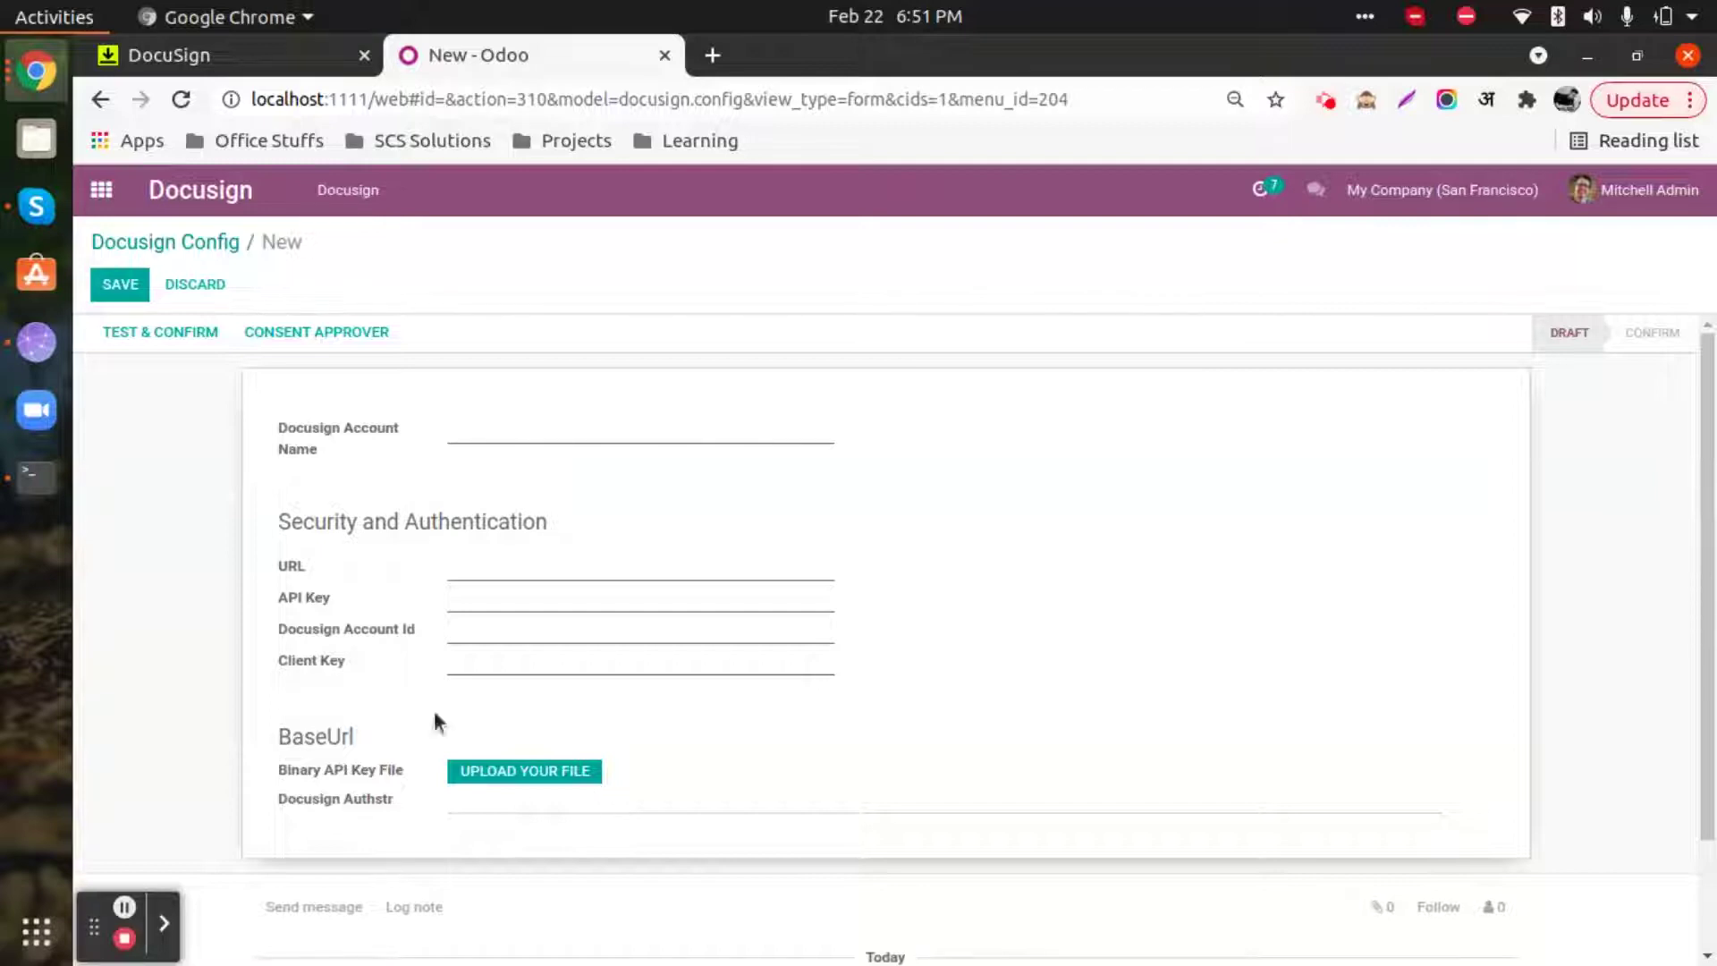
pyautogui.click(133, 297)
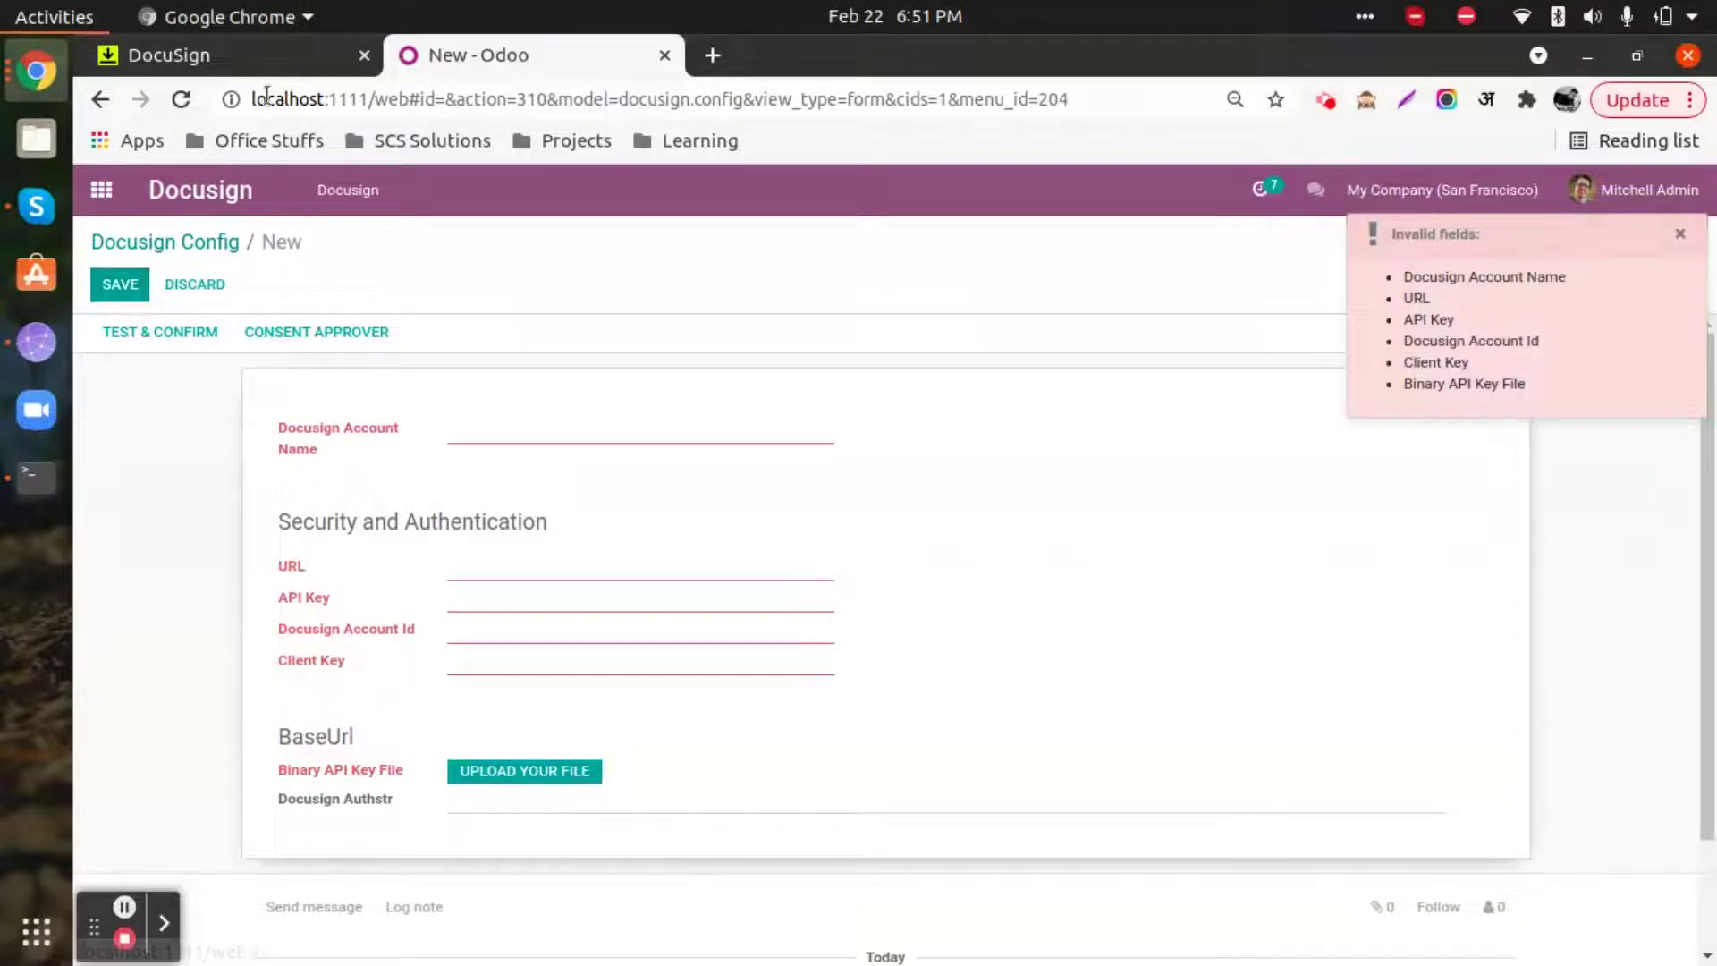
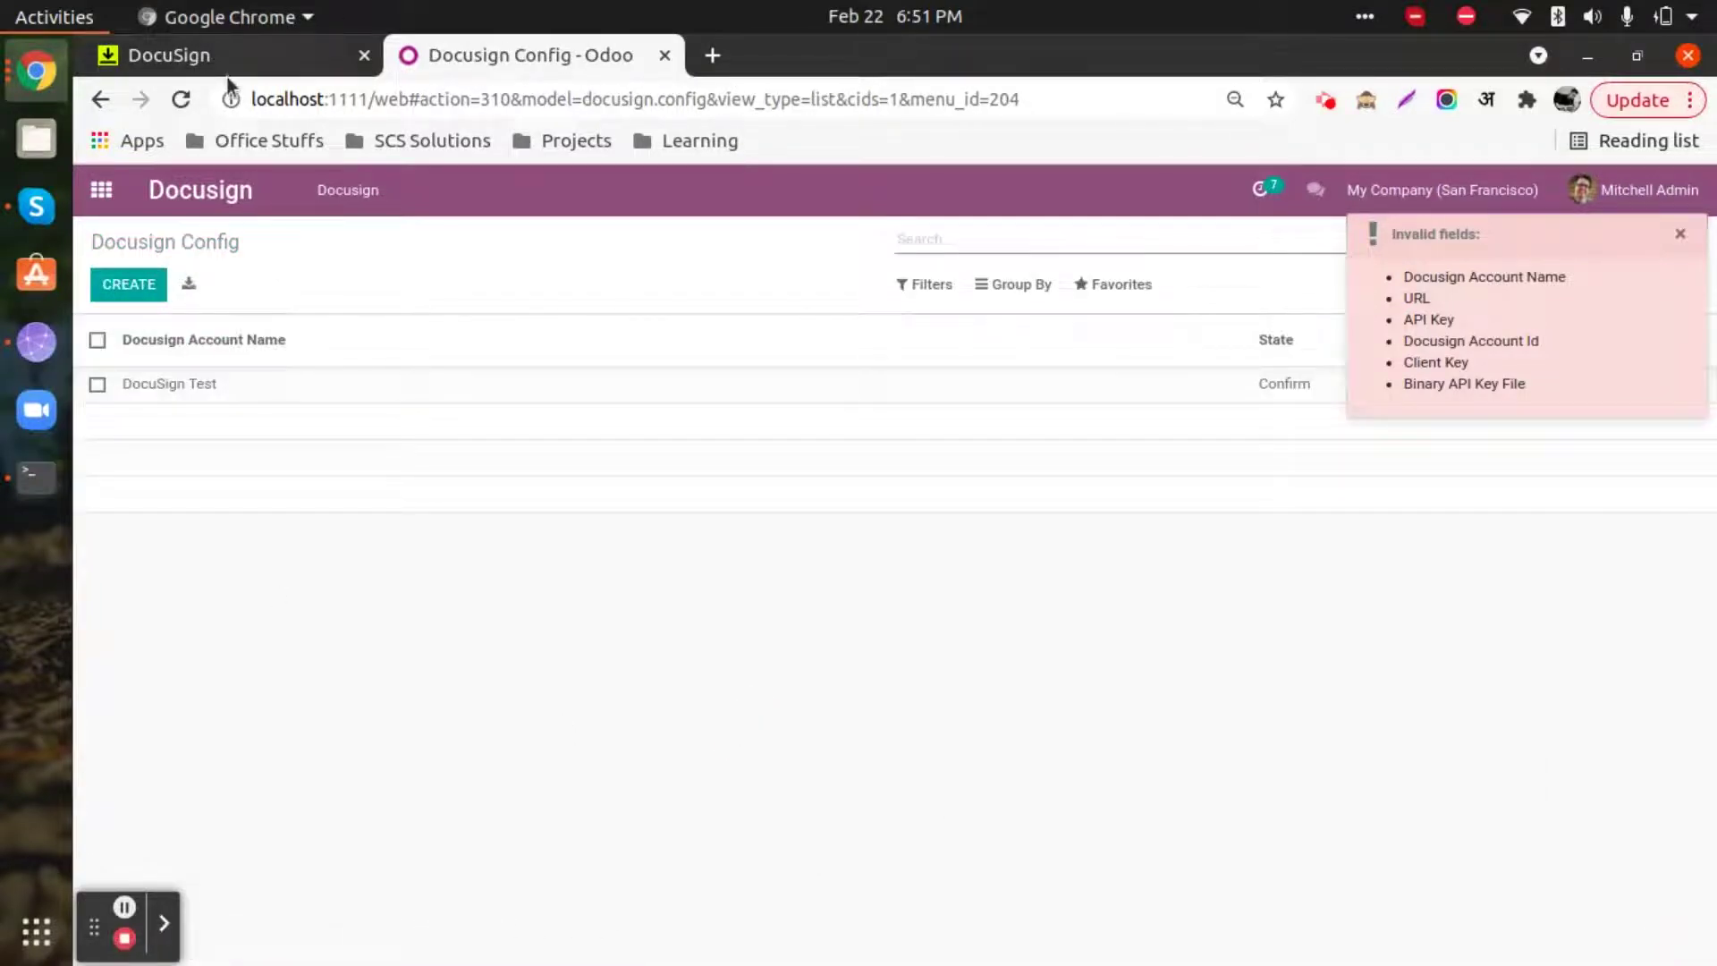
# Switch back to DocuSign eSignature and look over the developer account's home page again
pyautogui.click(170, 55)
pyautogui.scroll(-5, 707, 843)
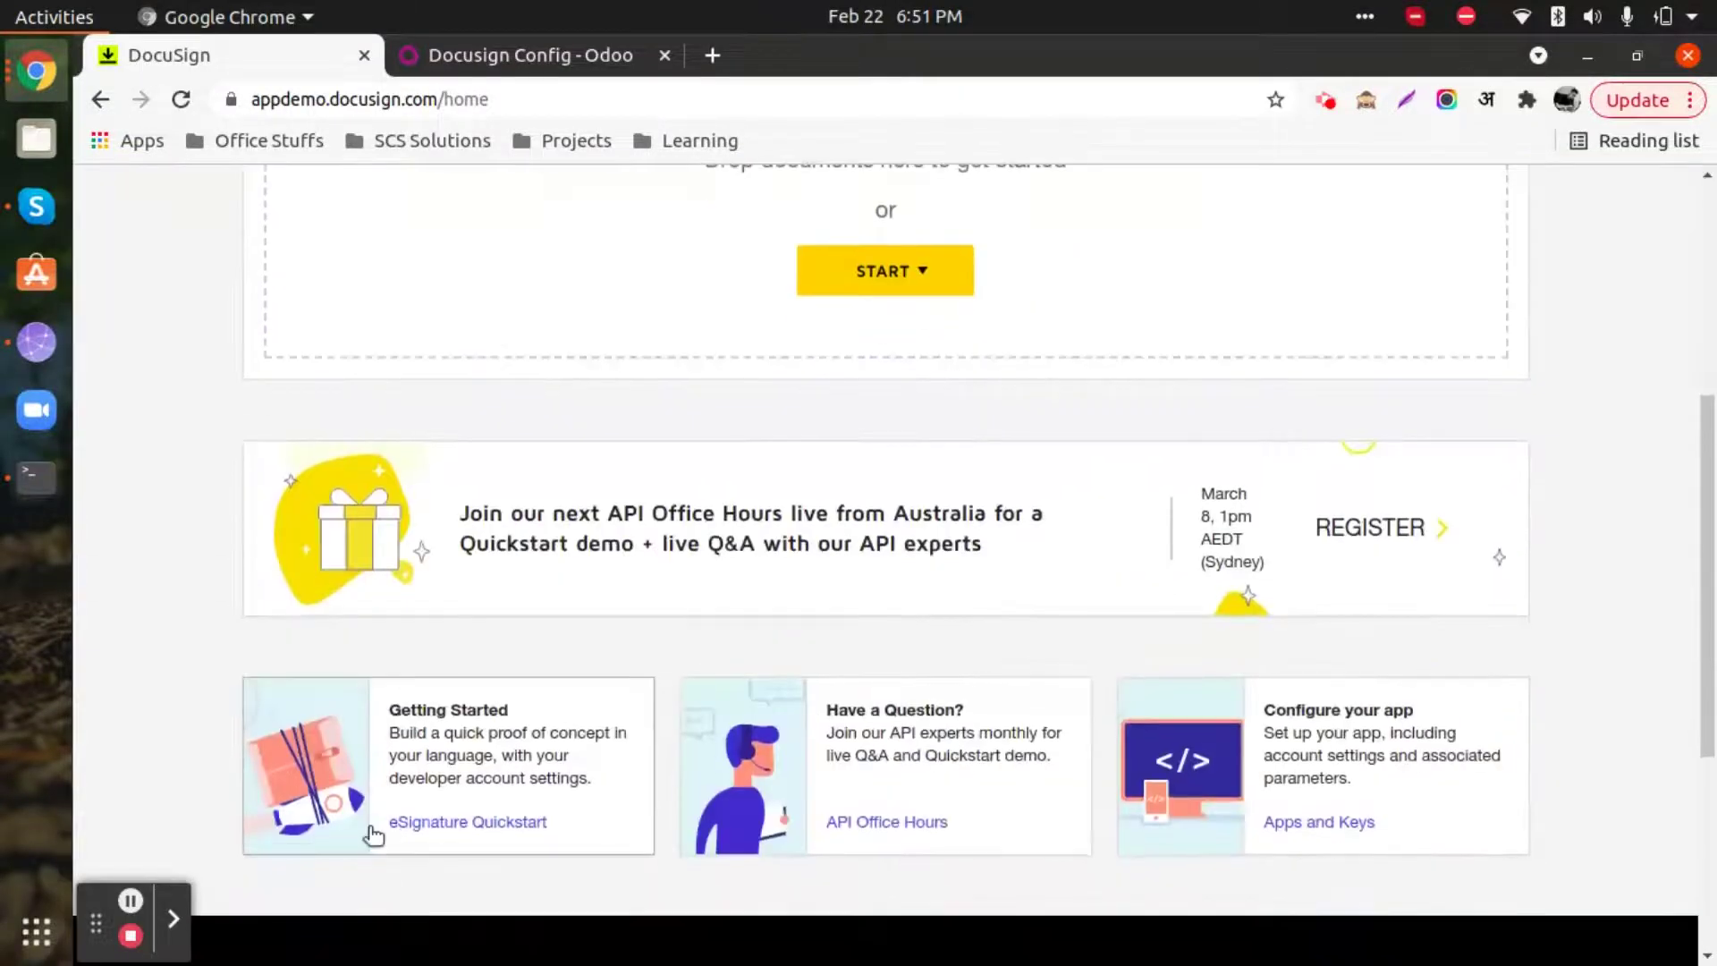
pyautogui.scroll(5, 376, 805)
pyautogui.click(466, 54)
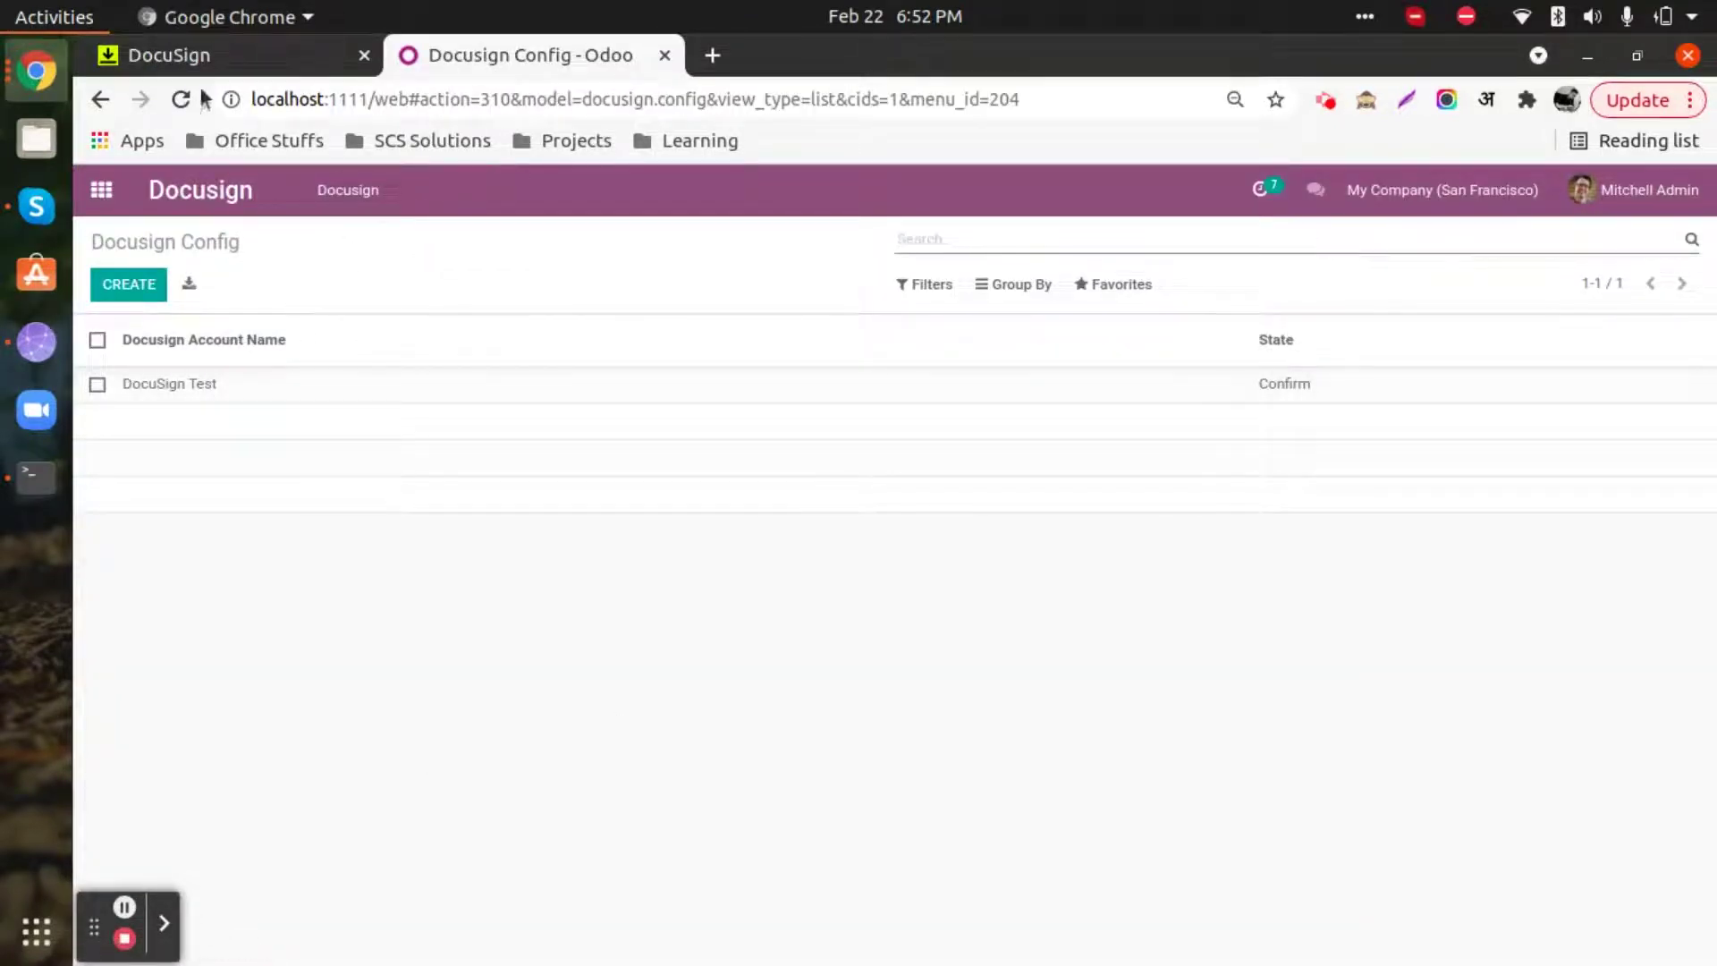
pyautogui.click(255, 54)
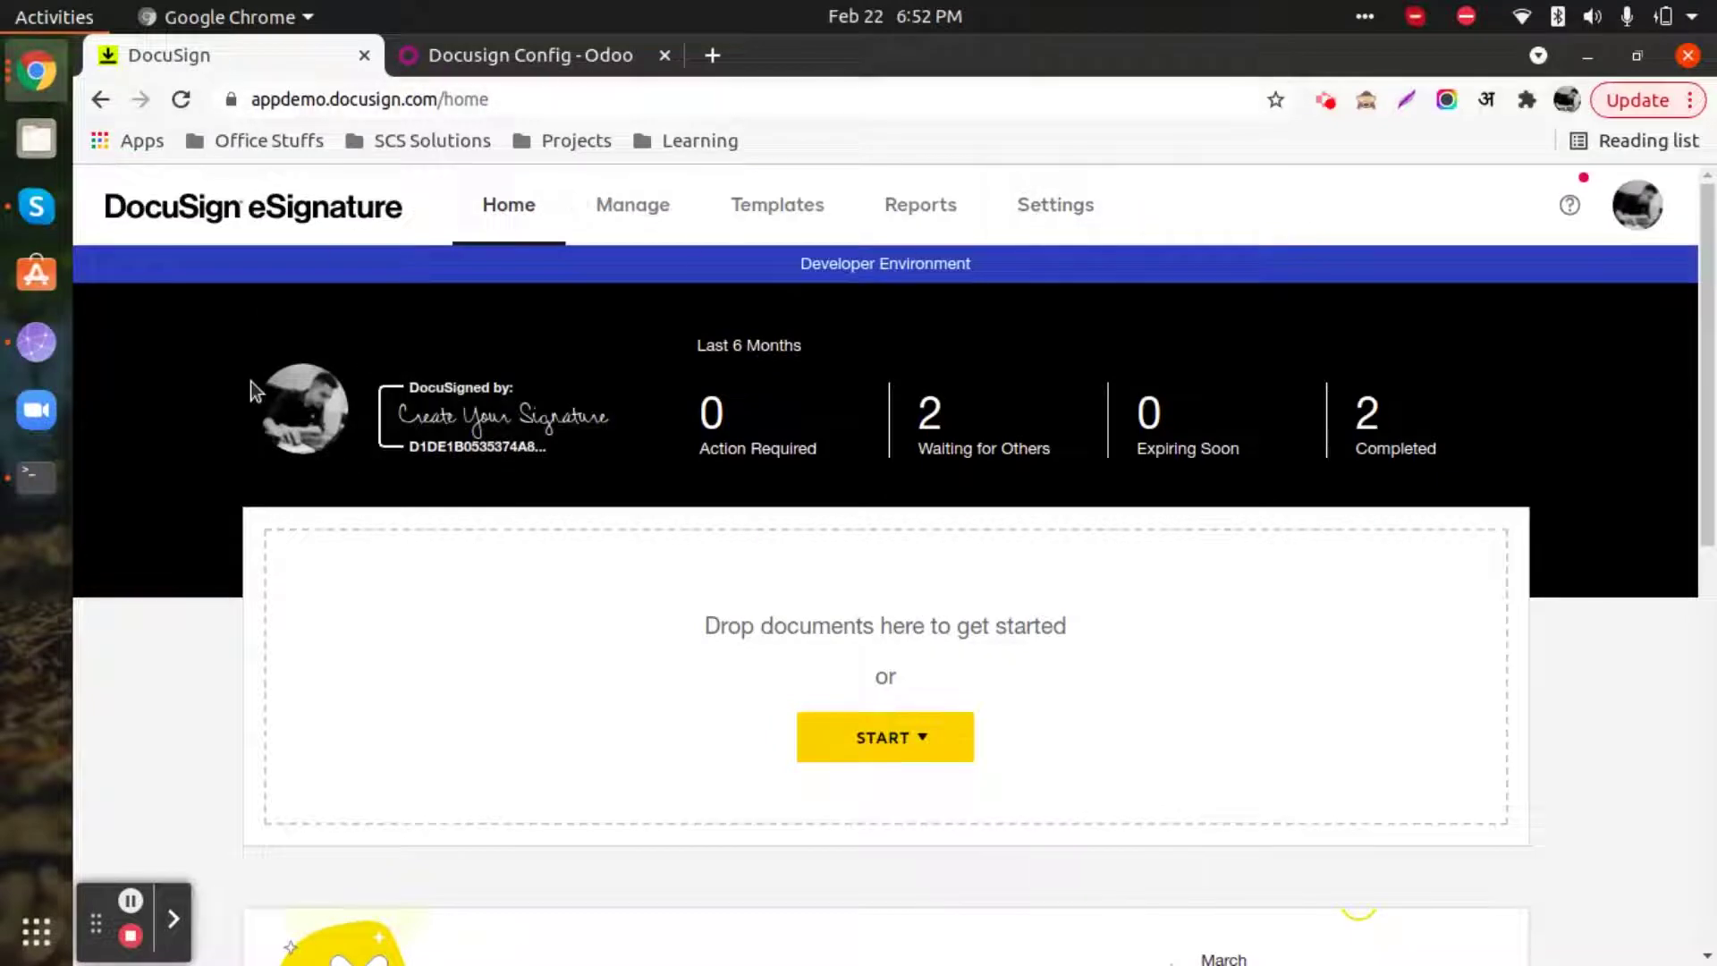
pyautogui.scroll(-5, 950, 867)
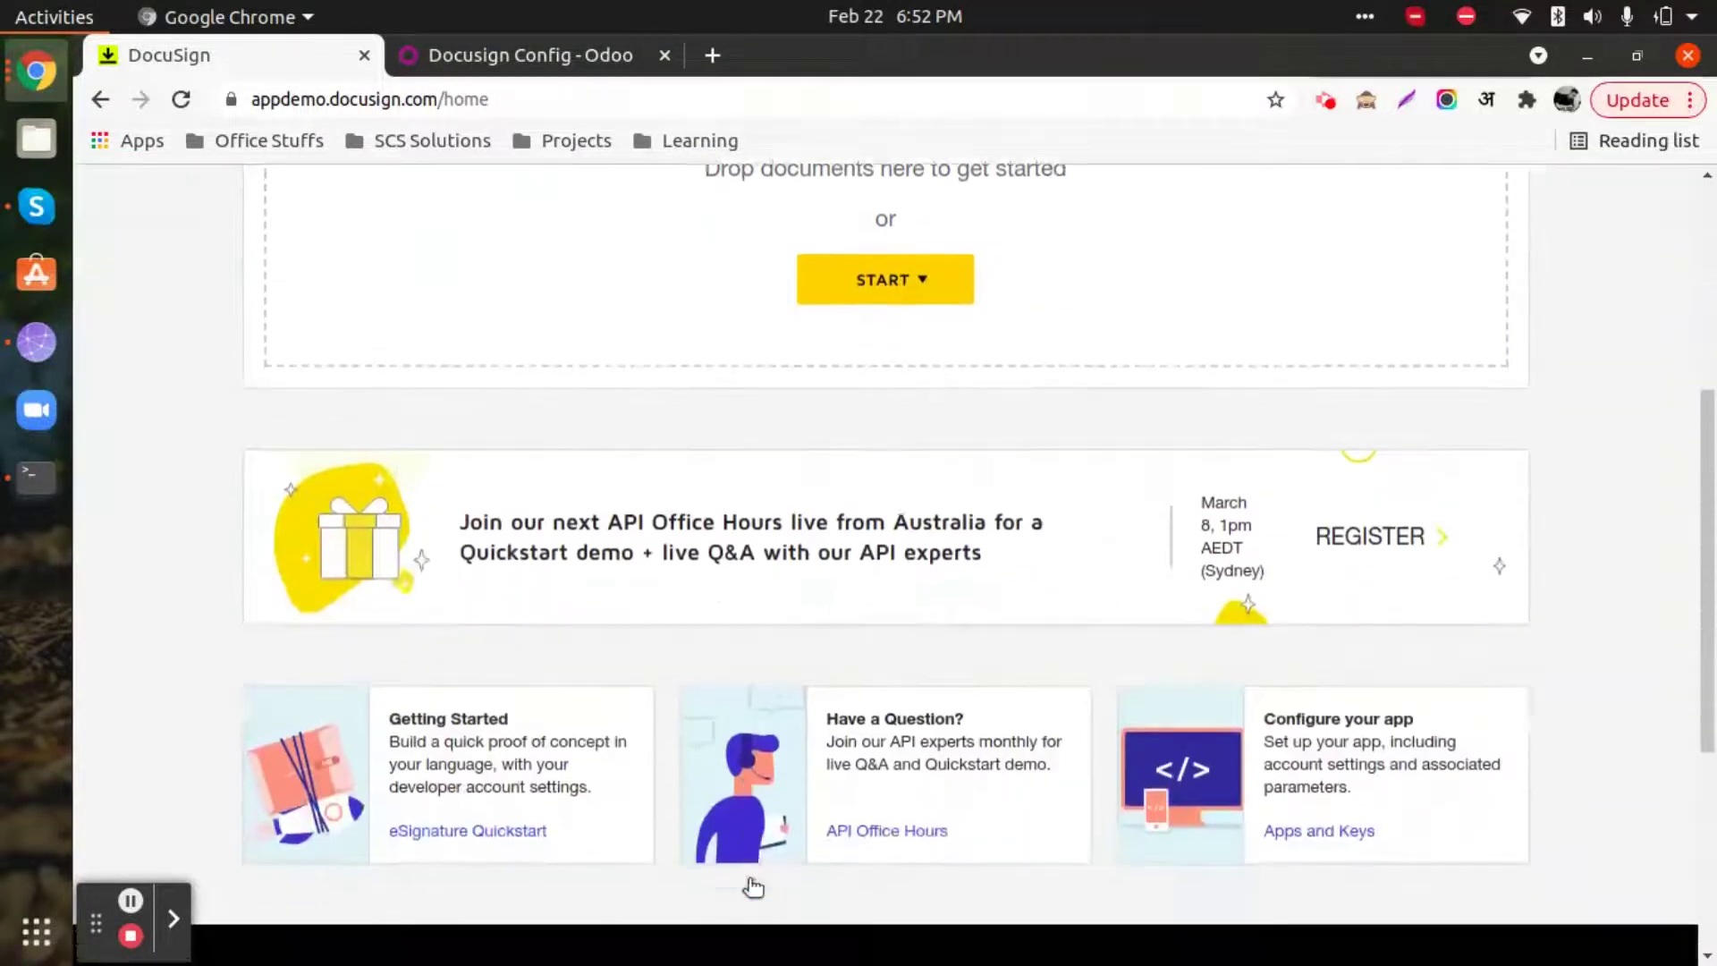
pyautogui.scroll(5, 753, 886)
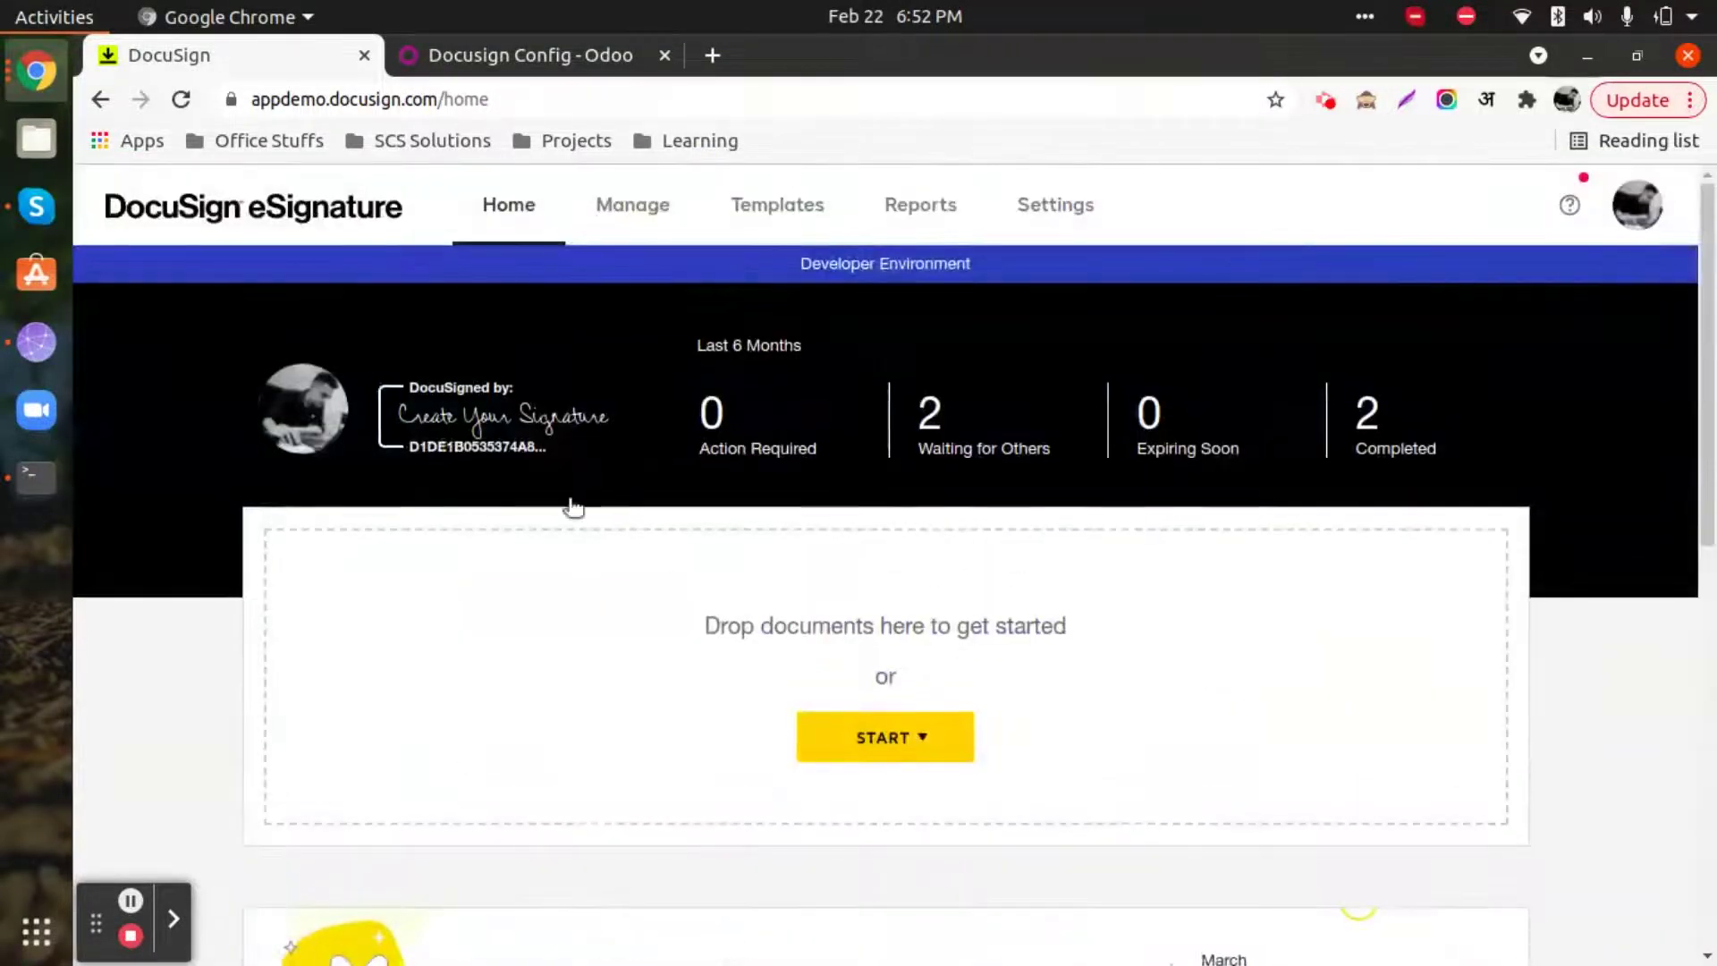
# Open the DocuSign developer account's admin settings
pyautogui.click(1056, 211)
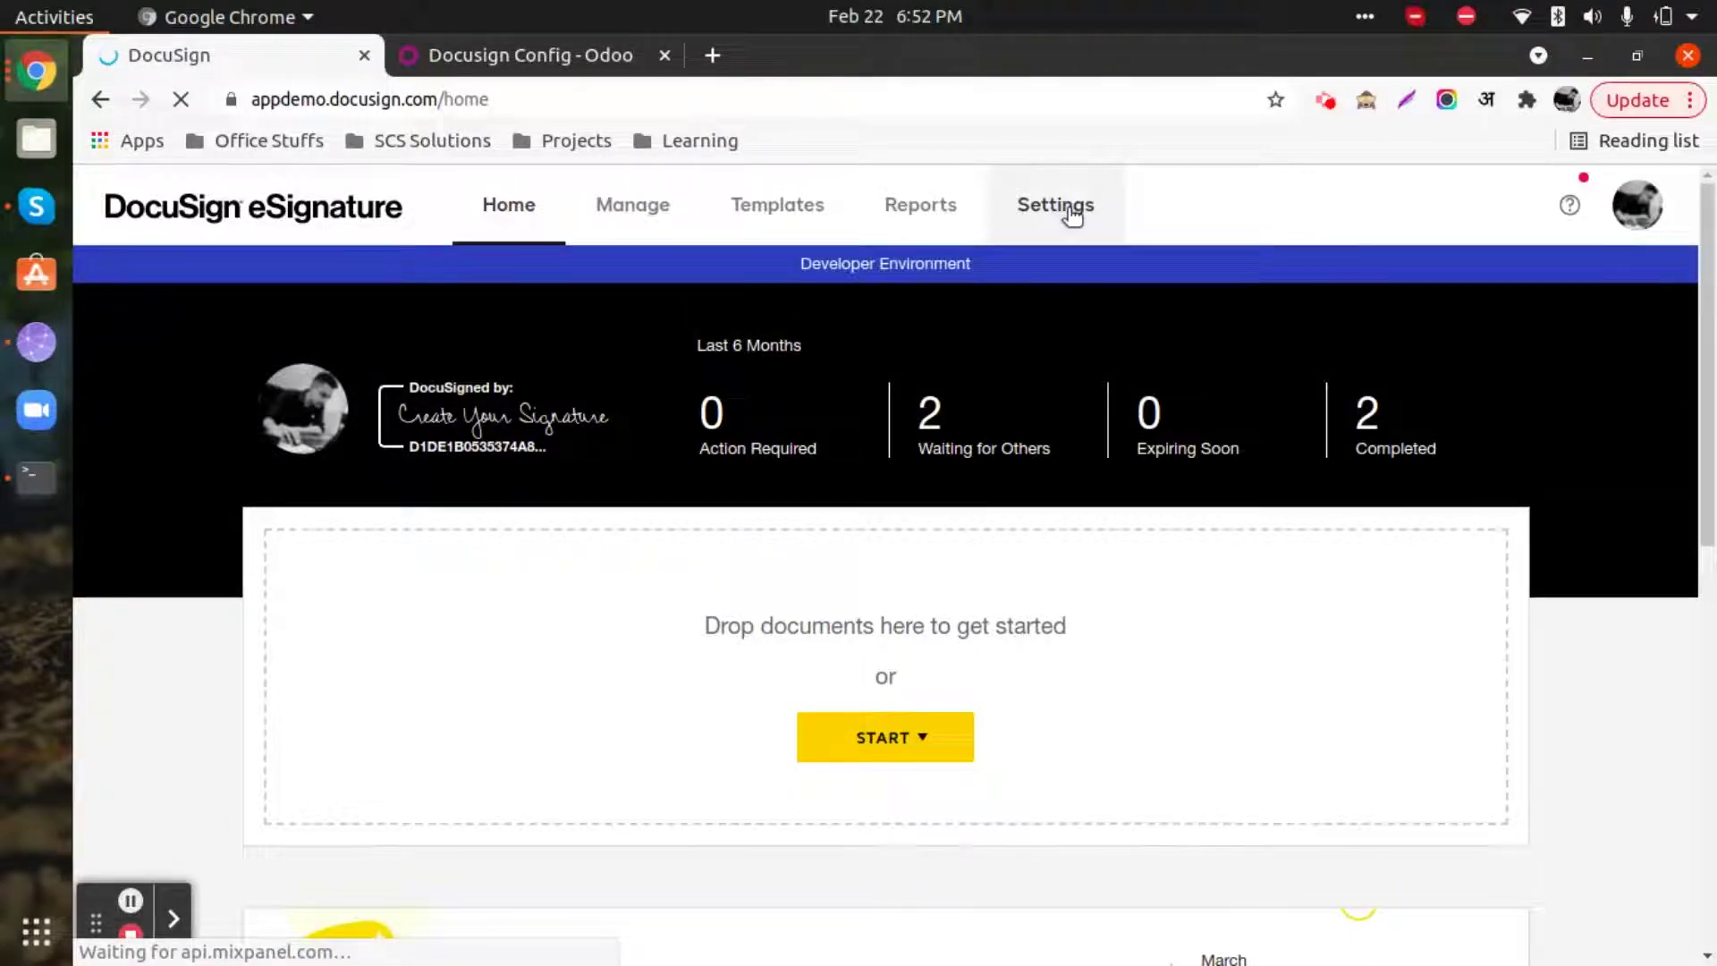
pyautogui.scroll(-5, 469, 838)
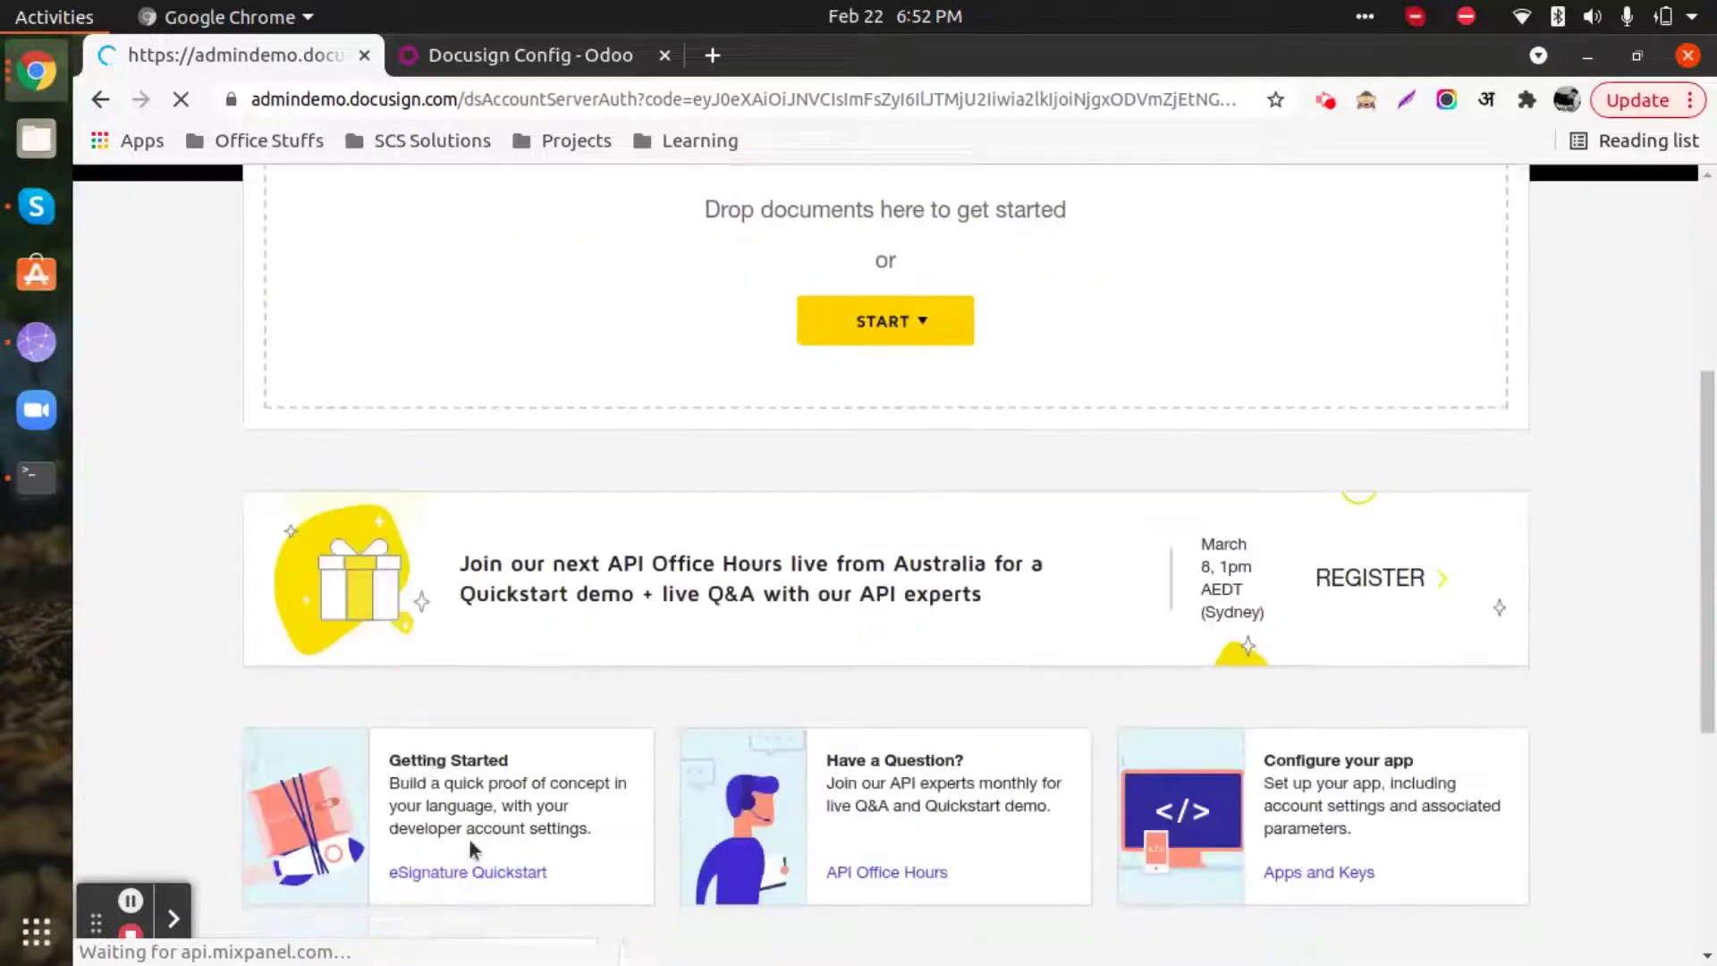
pyautogui.scroll(-1, 468, 839)
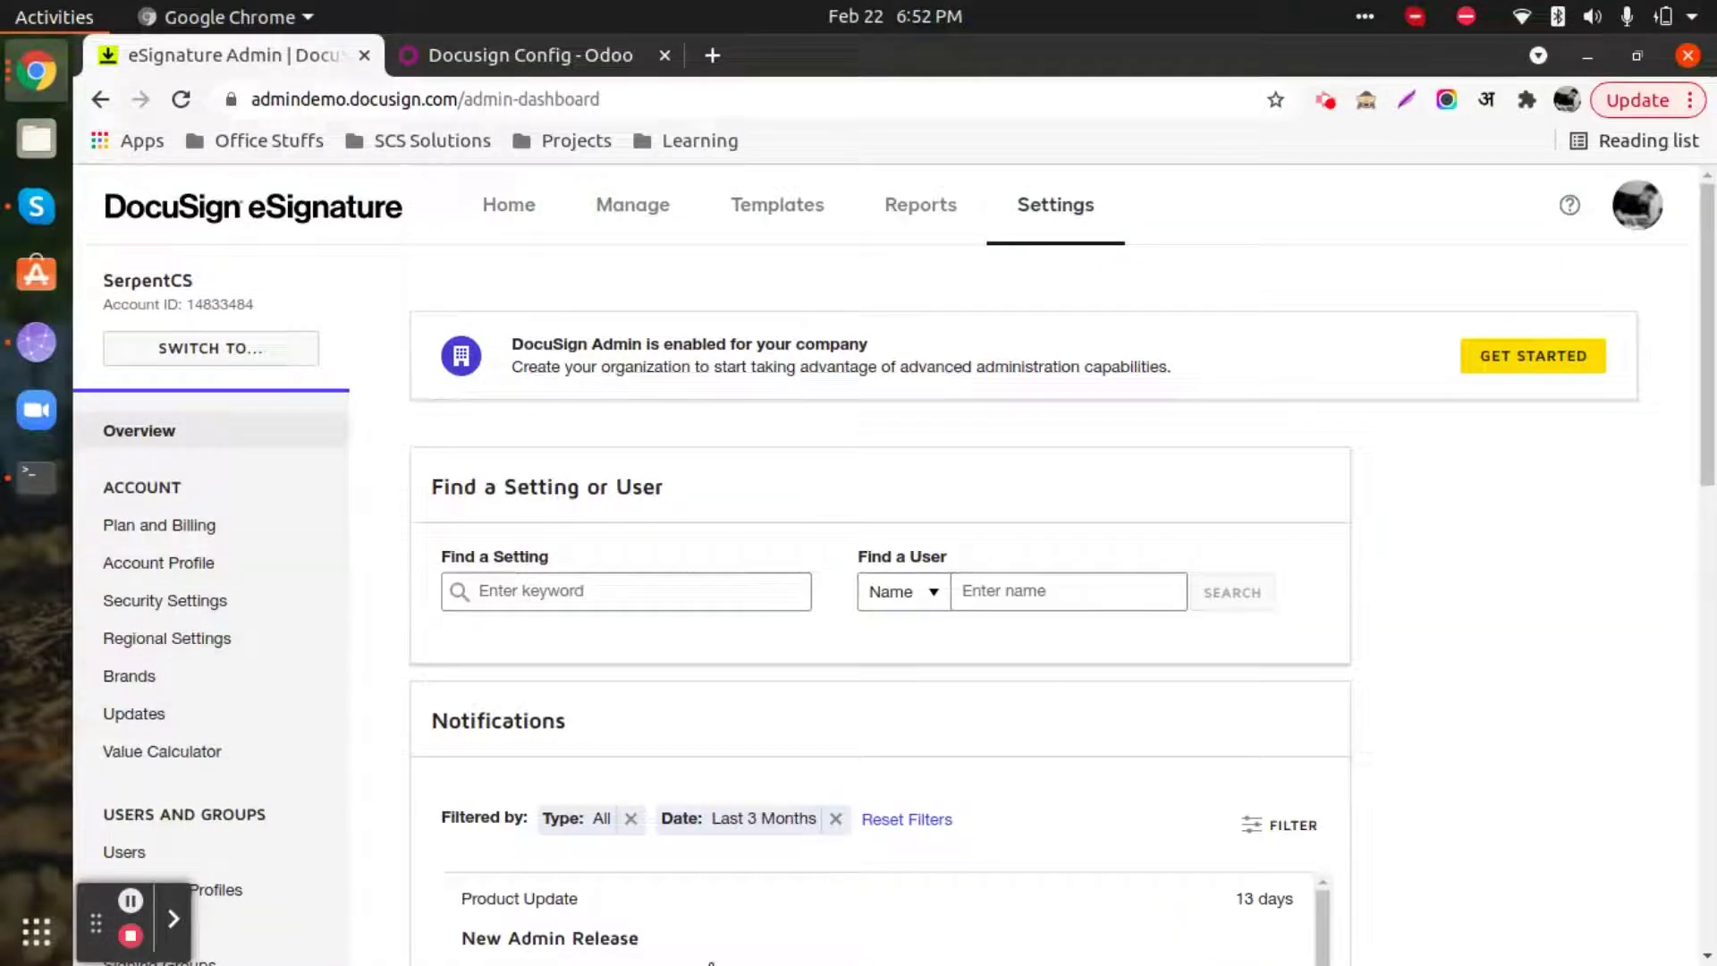
# Look through the settings categories and open the Apps and Keys page under Integrations
pyautogui.scroll(-5, 191, 769)
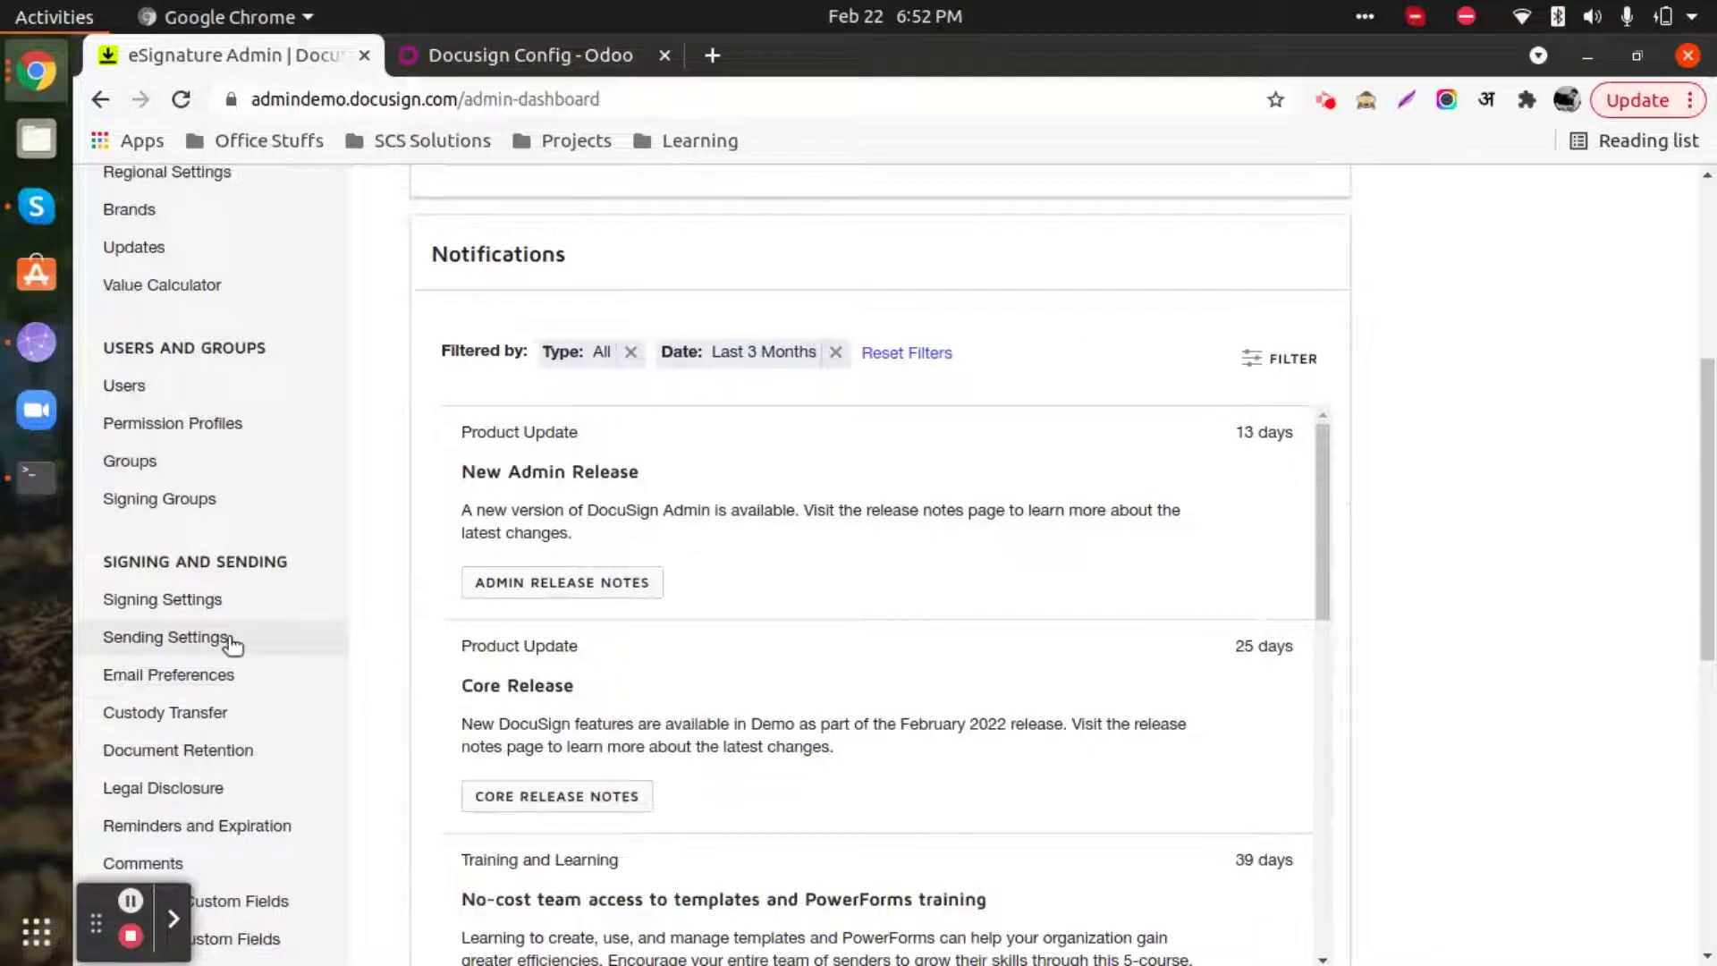
pyautogui.scroll(-4, 224, 645)
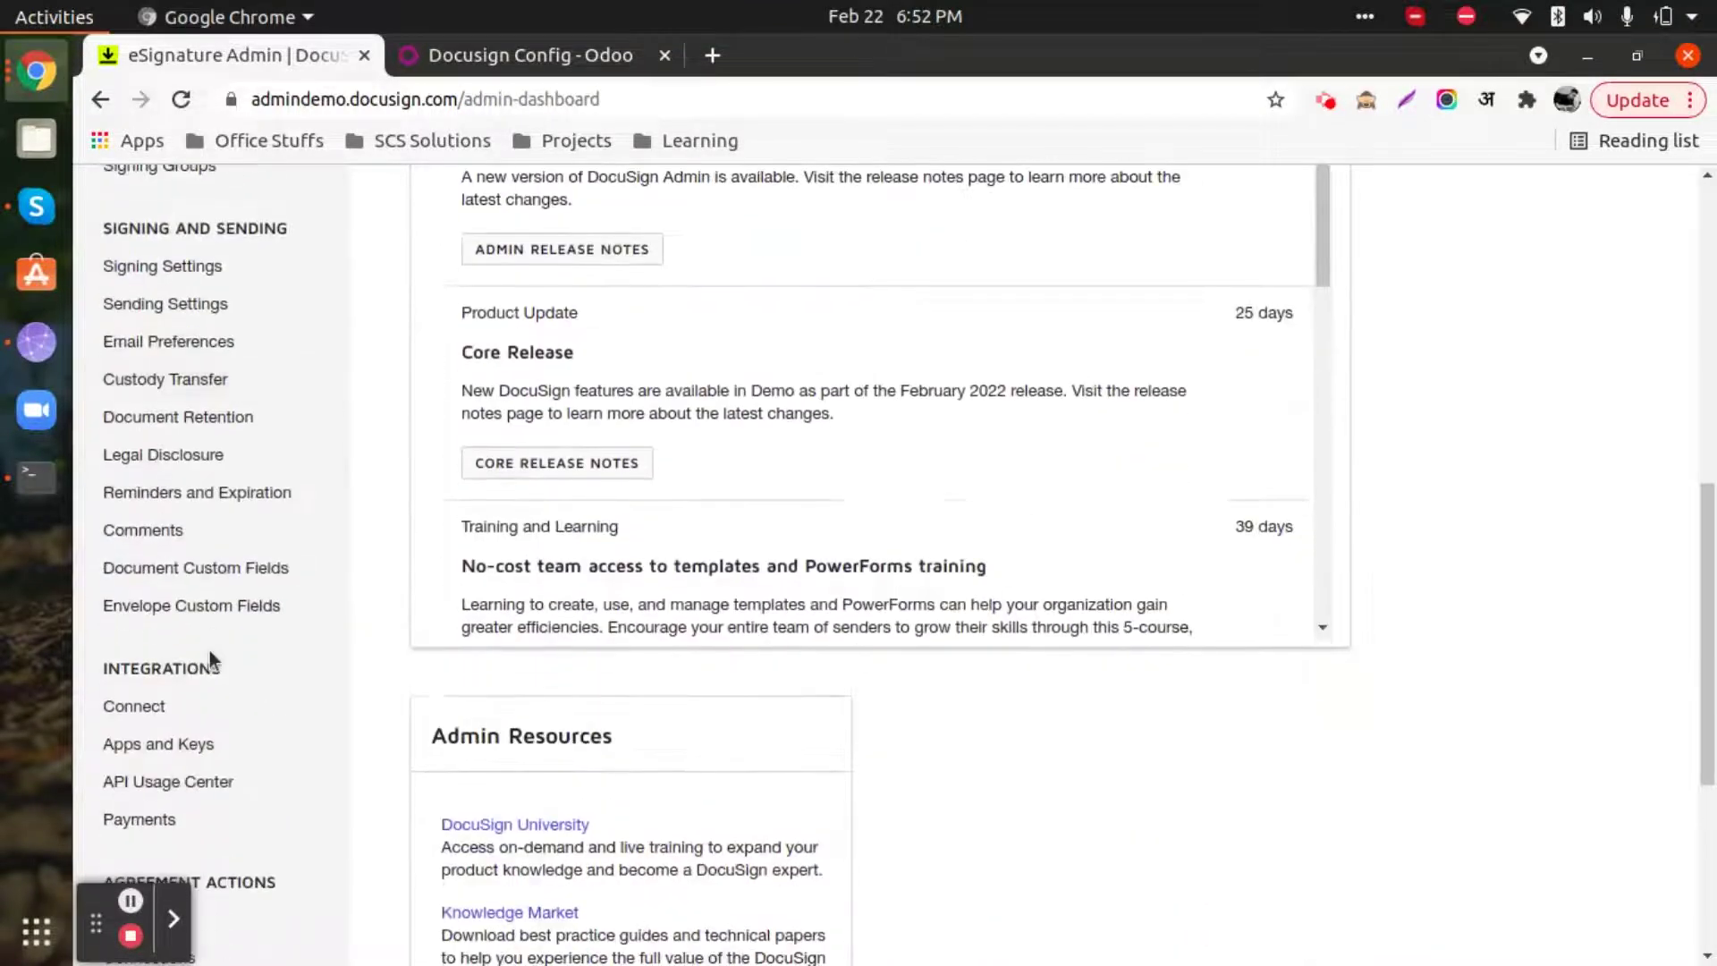
pyautogui.scroll(-4, 213, 637)
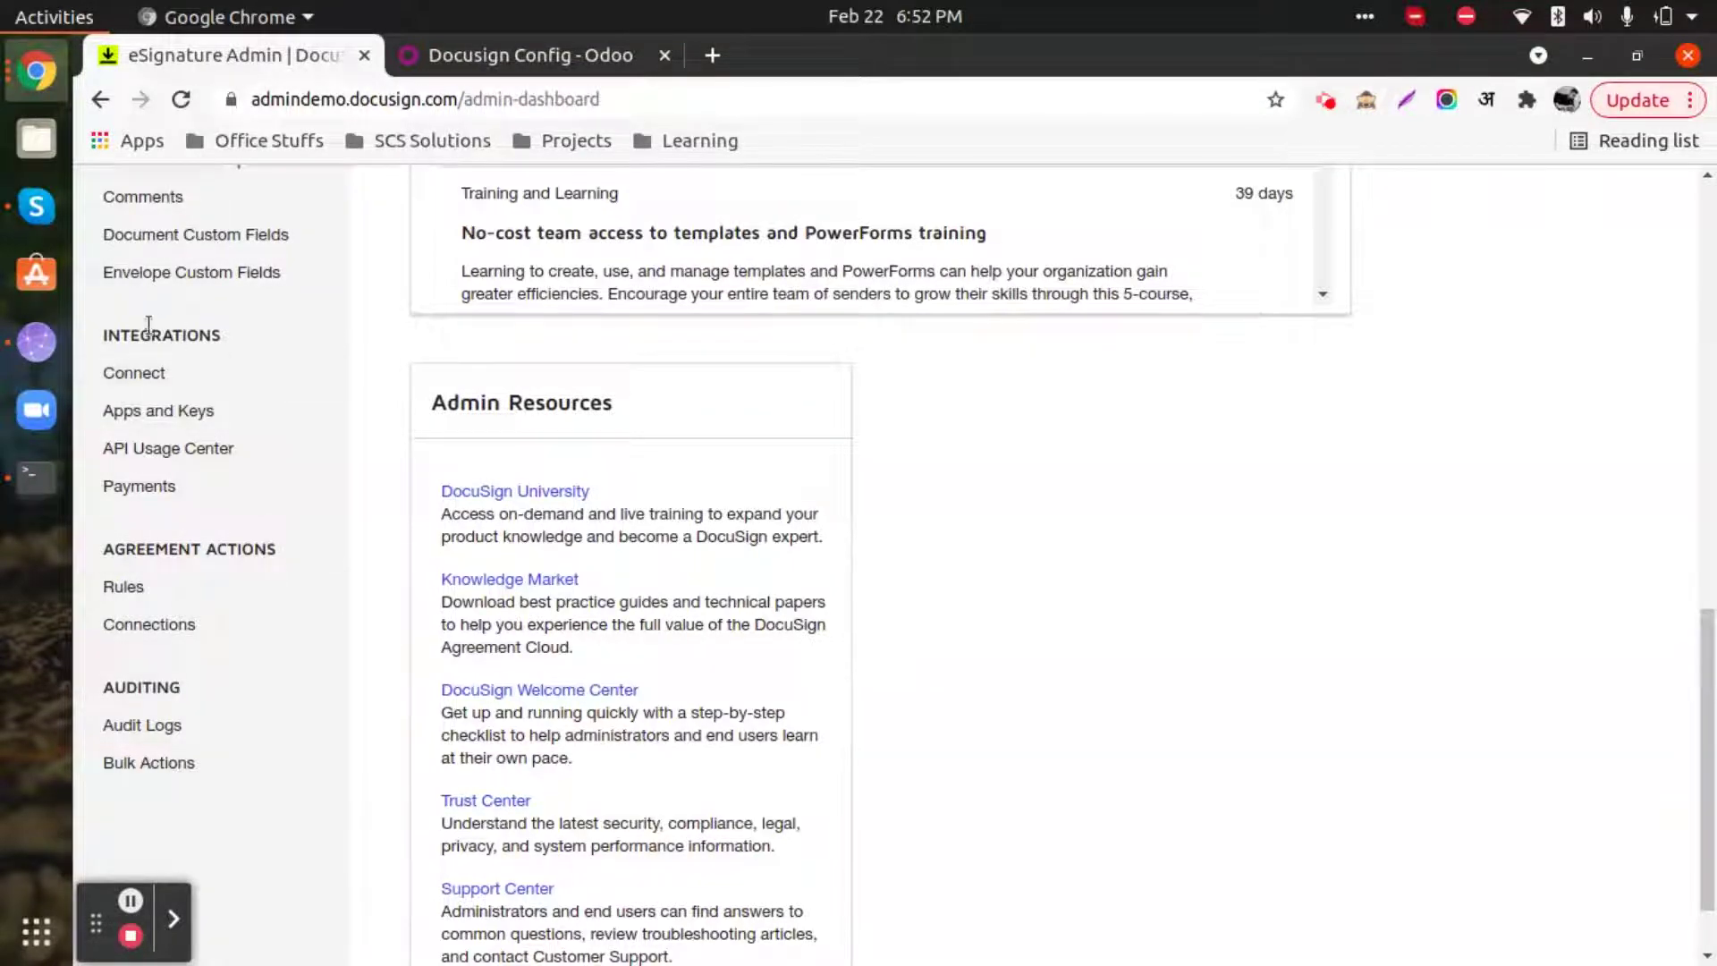
pyautogui.scroll(12, 177, 326)
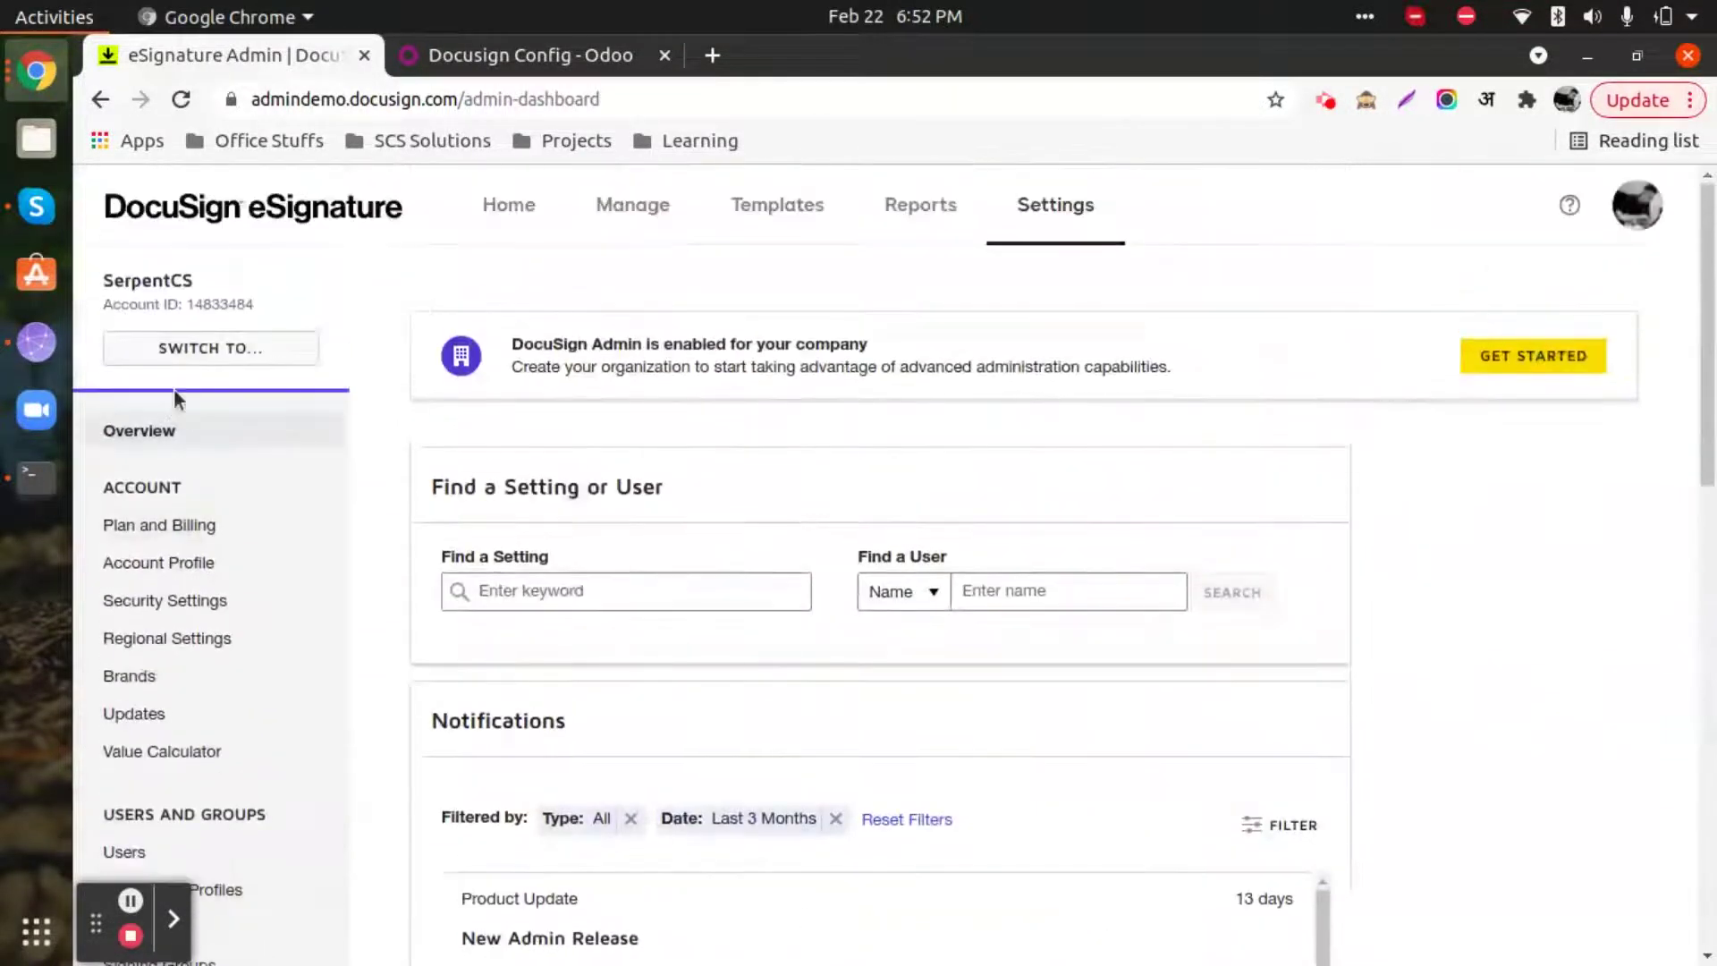
pyautogui.scroll(-6, 172, 671)
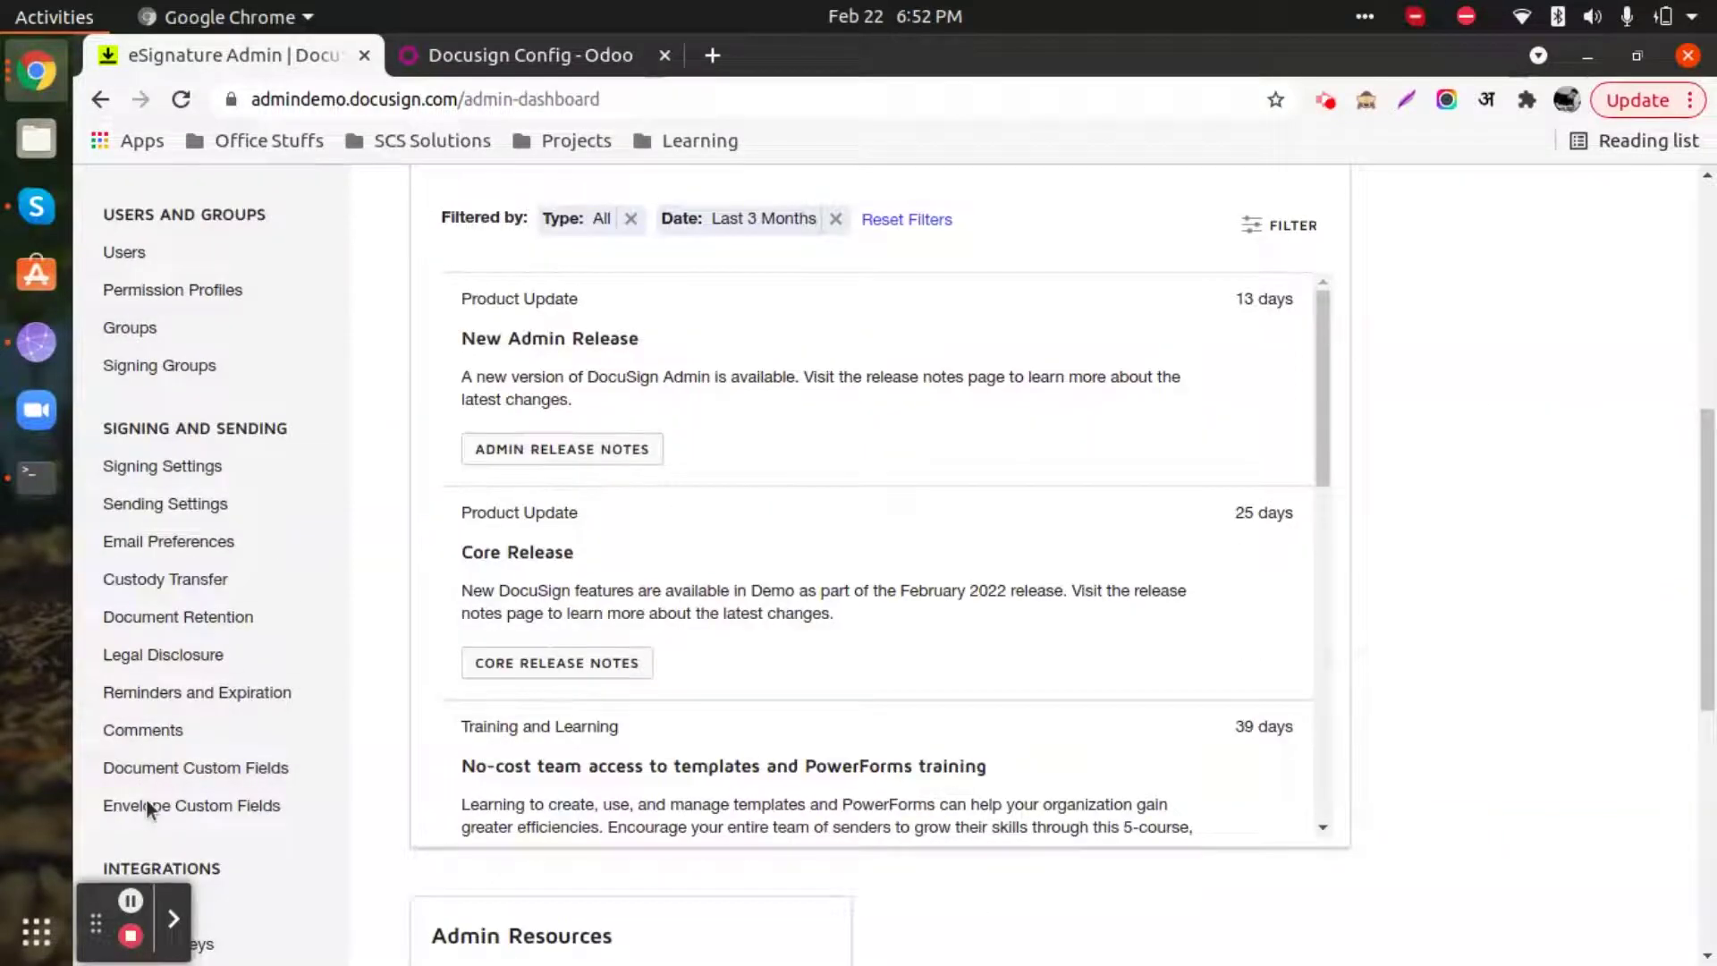
pyautogui.scroll(-4, 147, 800)
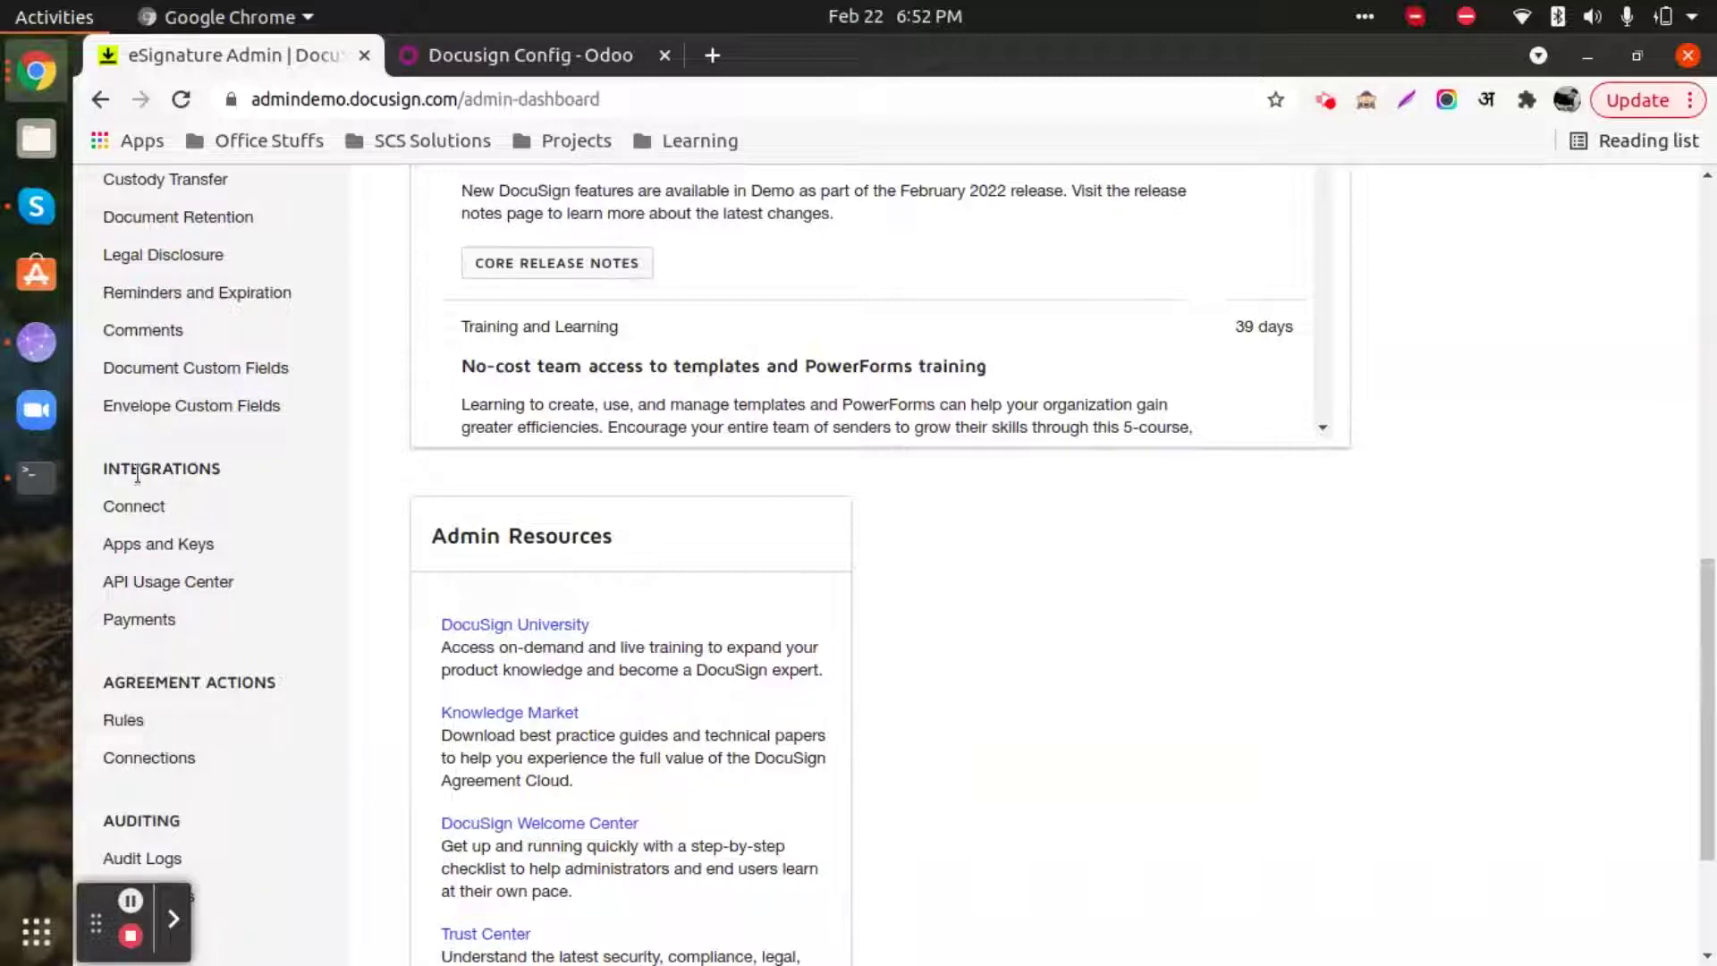
pyautogui.click(172, 542)
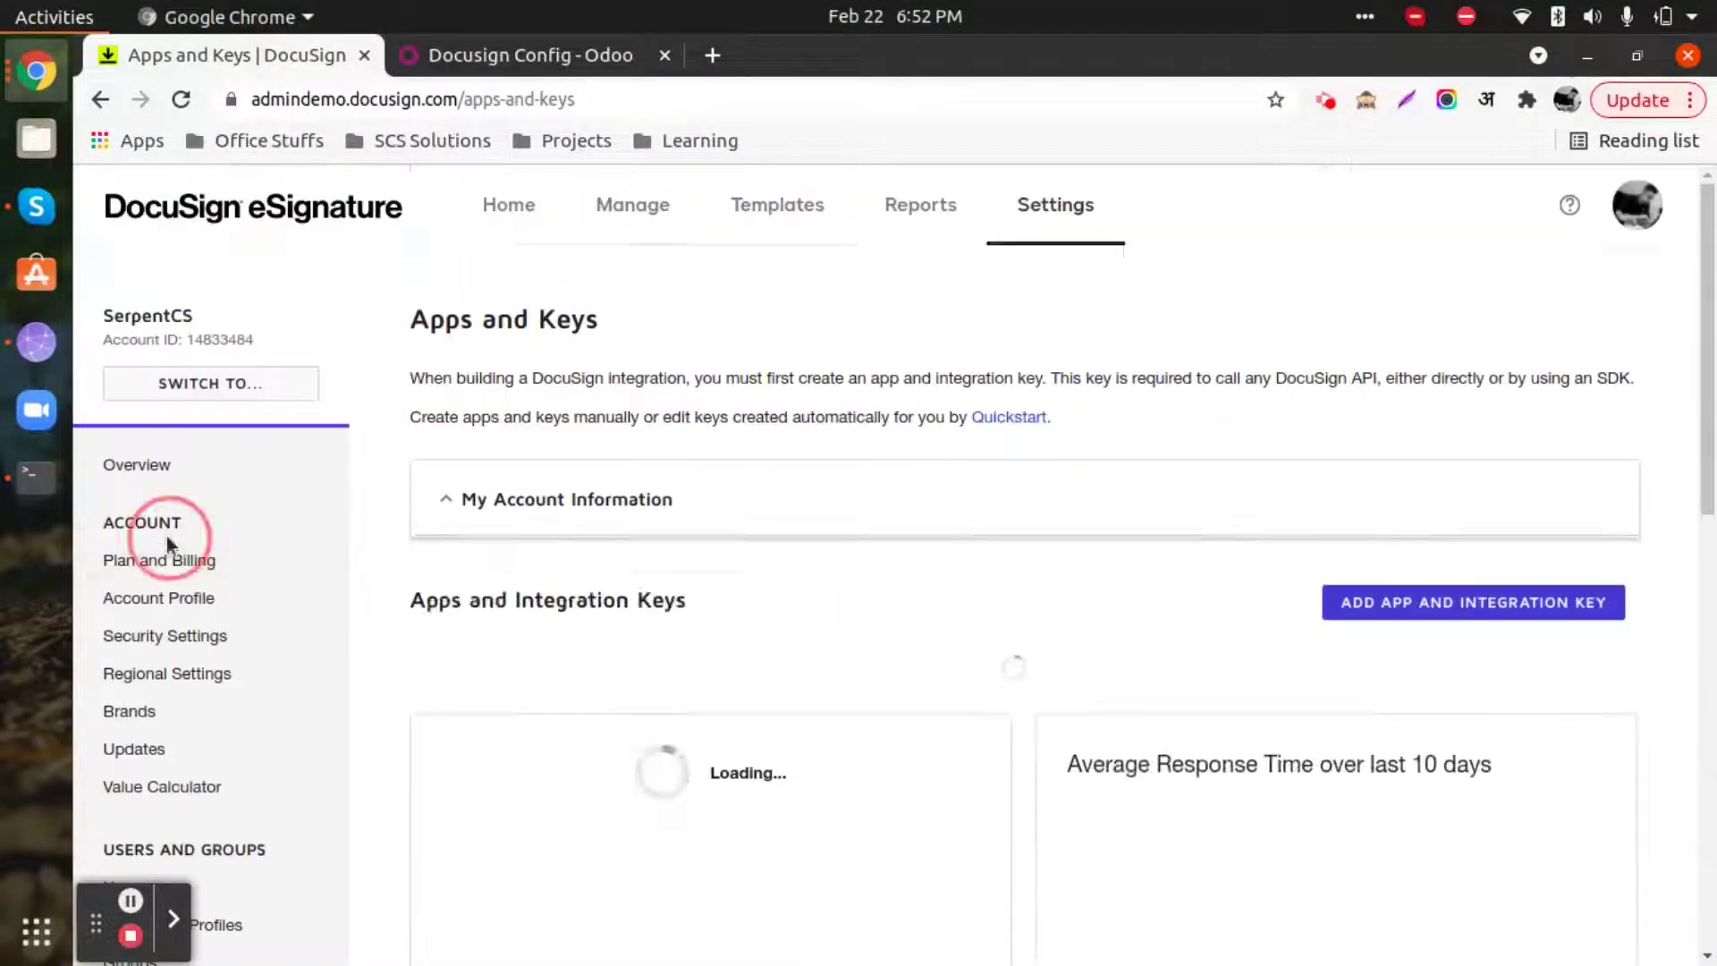
# Review the Apps and Keys page, examining the account information, the OdooDocu Integration app's key and the usage charts
pyautogui.scroll(-5, 759, 727)
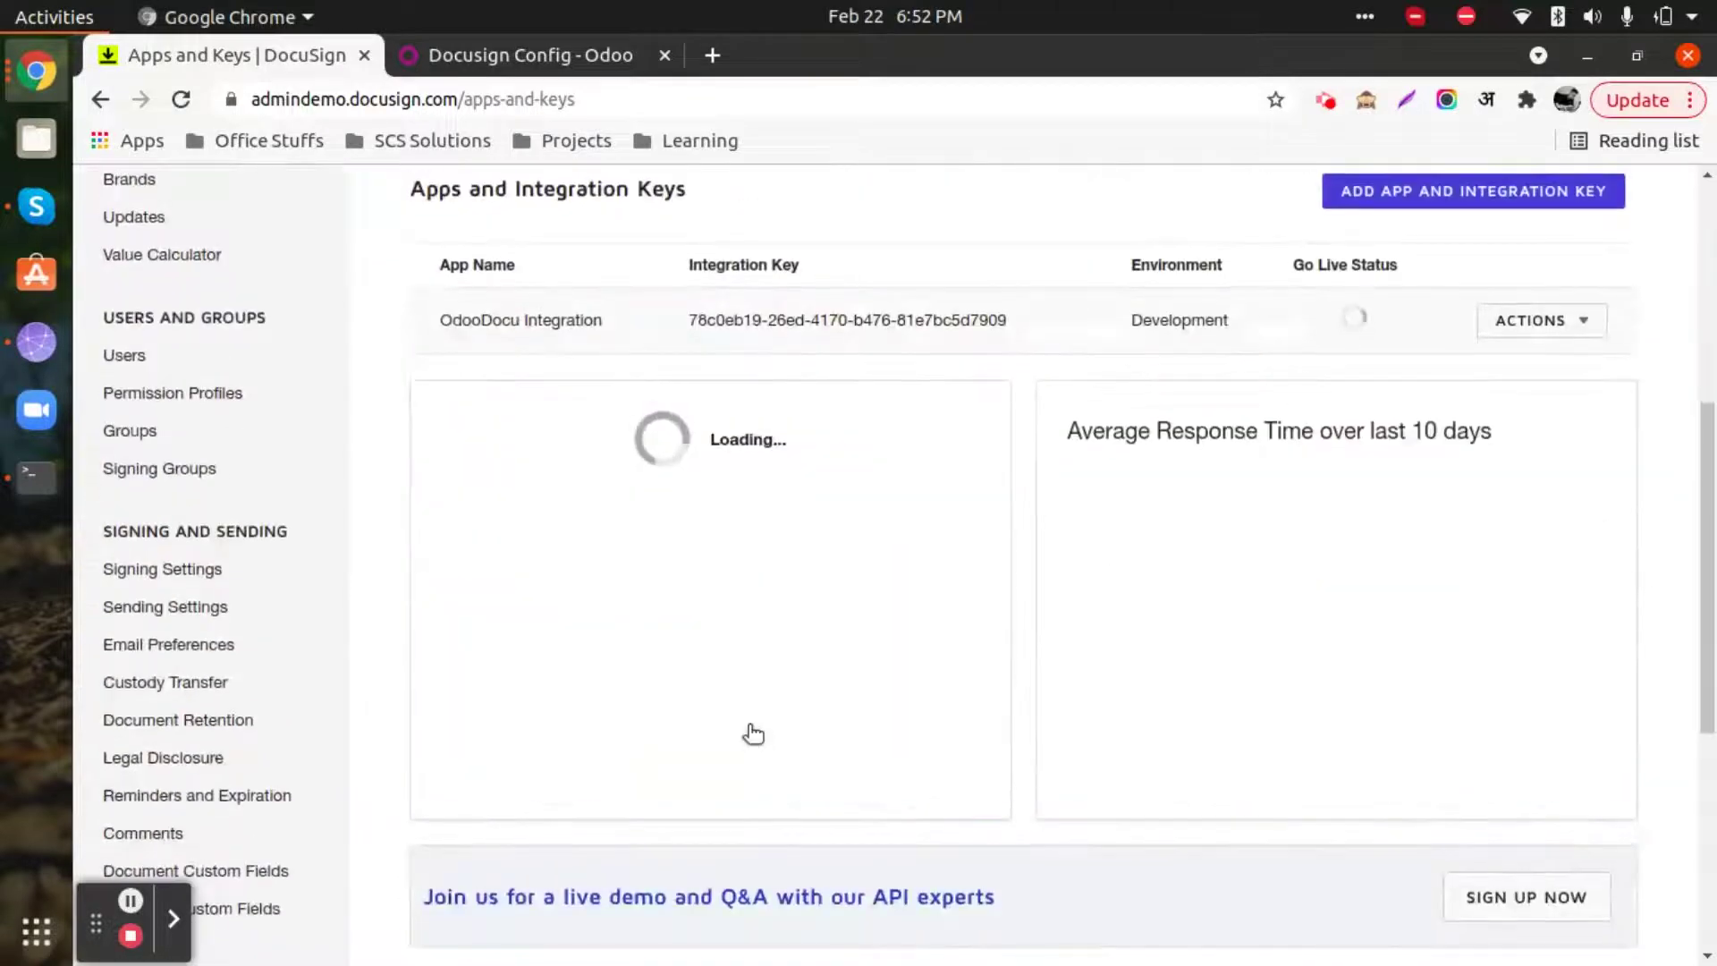
pyautogui.scroll(5, 754, 732)
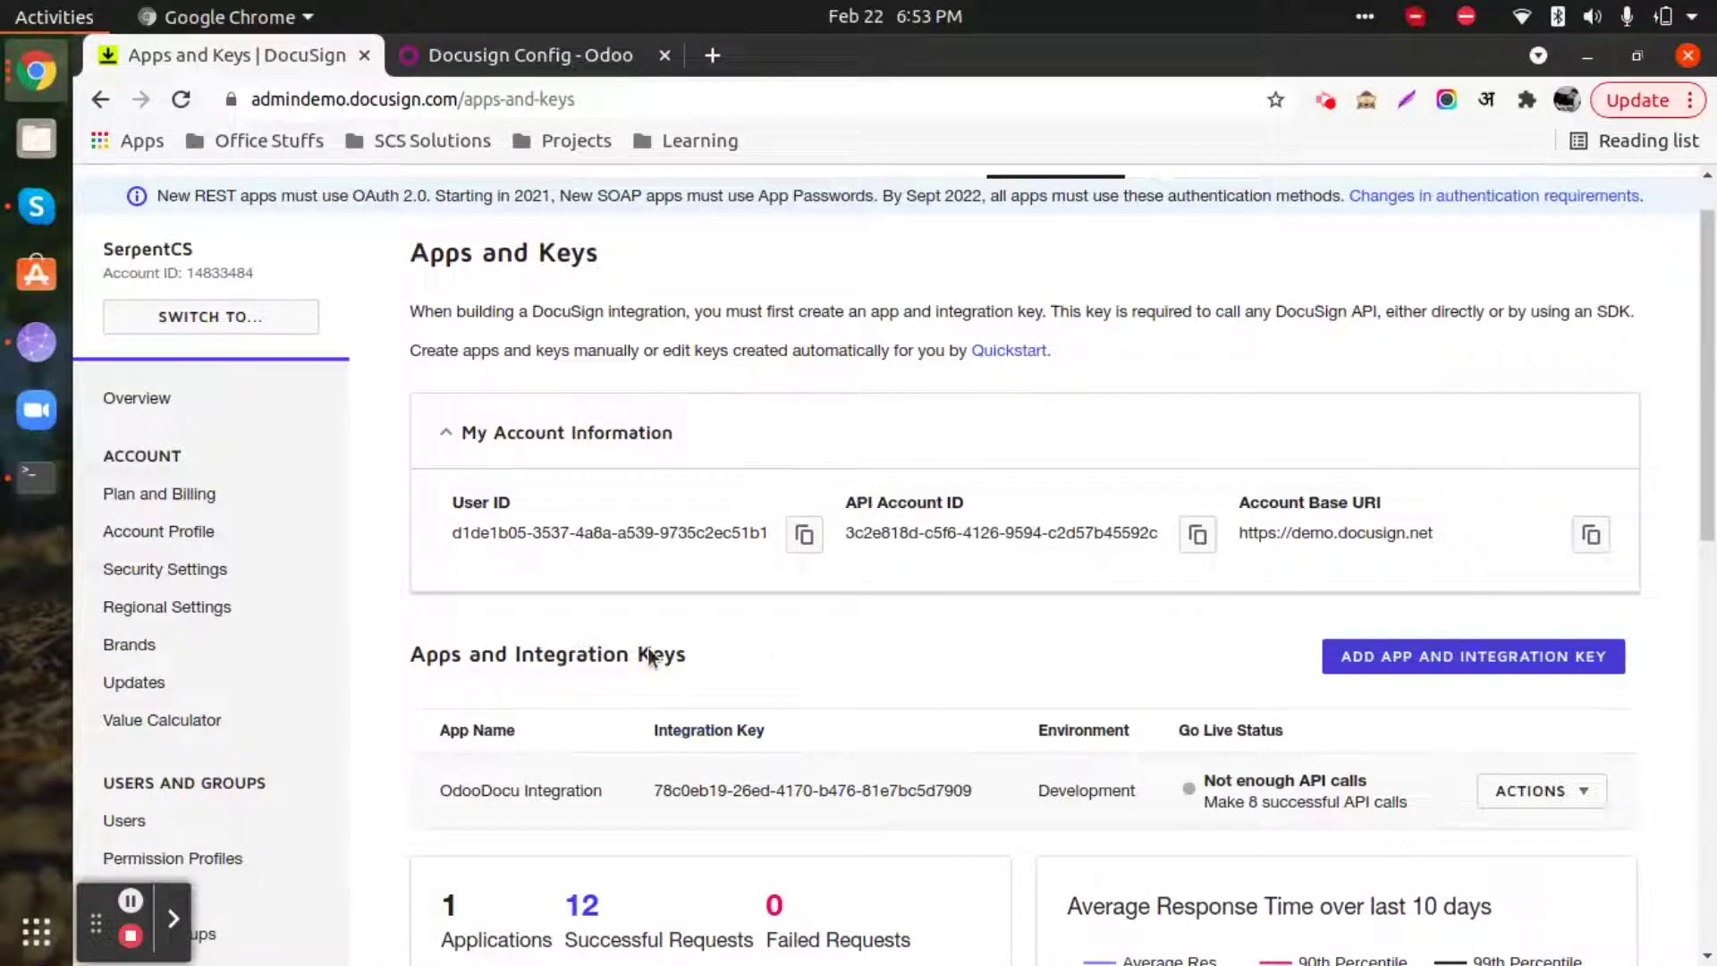
pyautogui.click(445, 434)
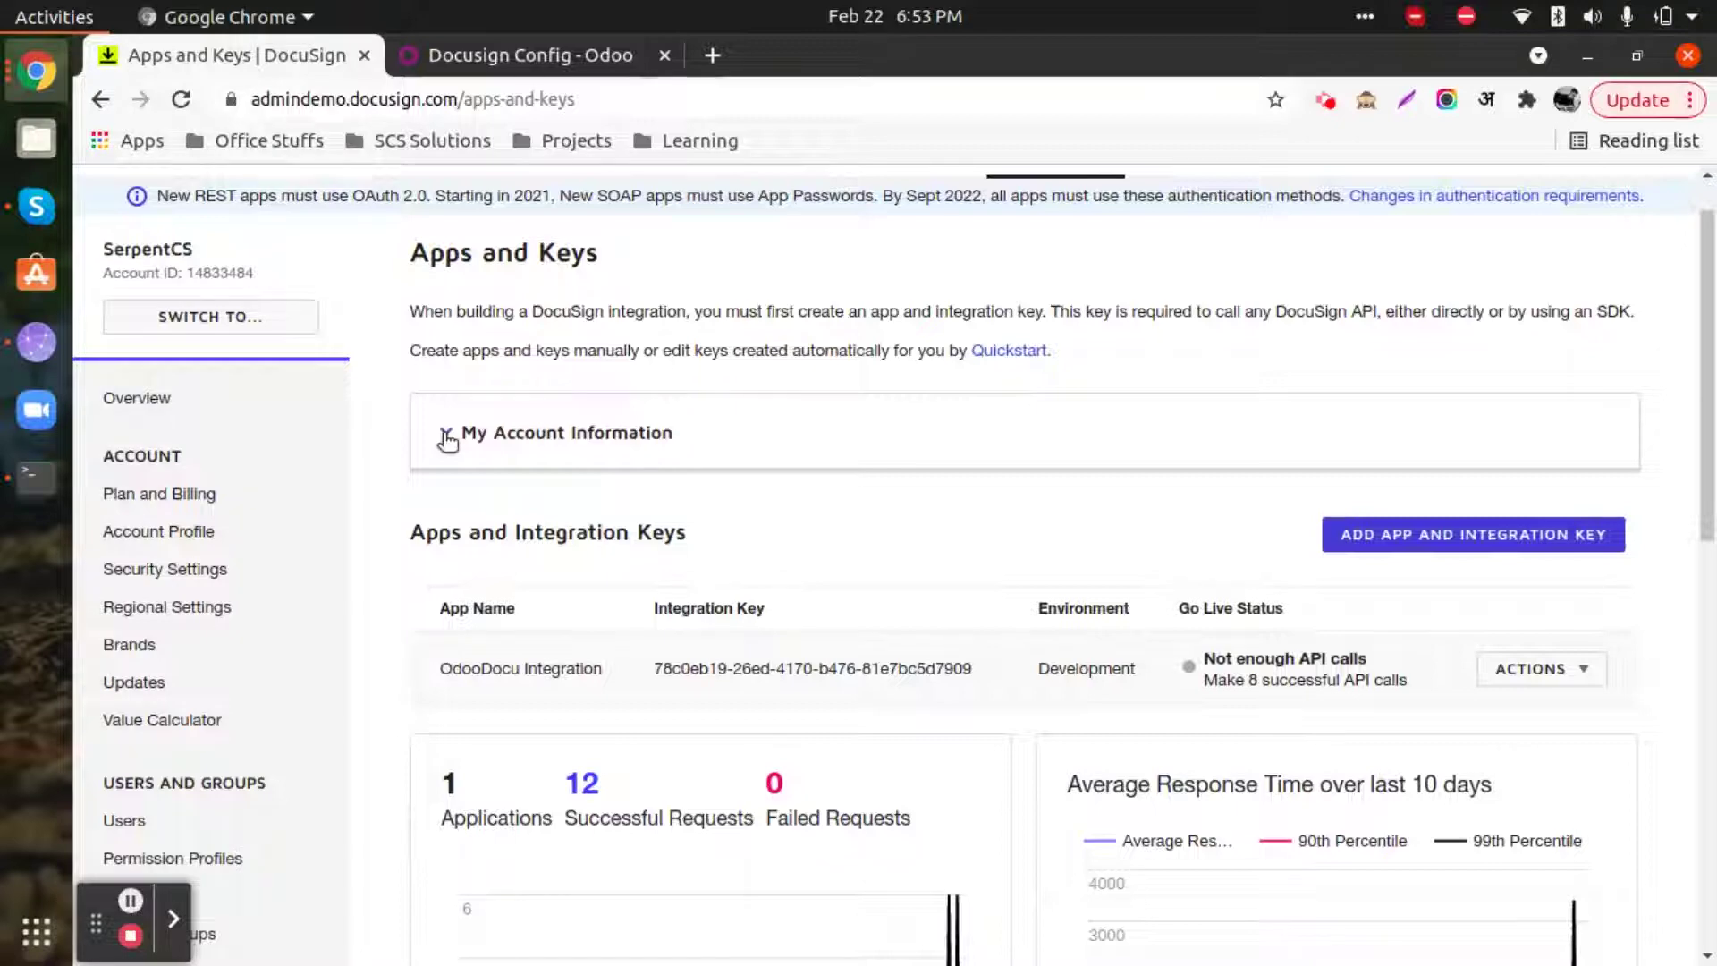
pyautogui.click(447, 437)
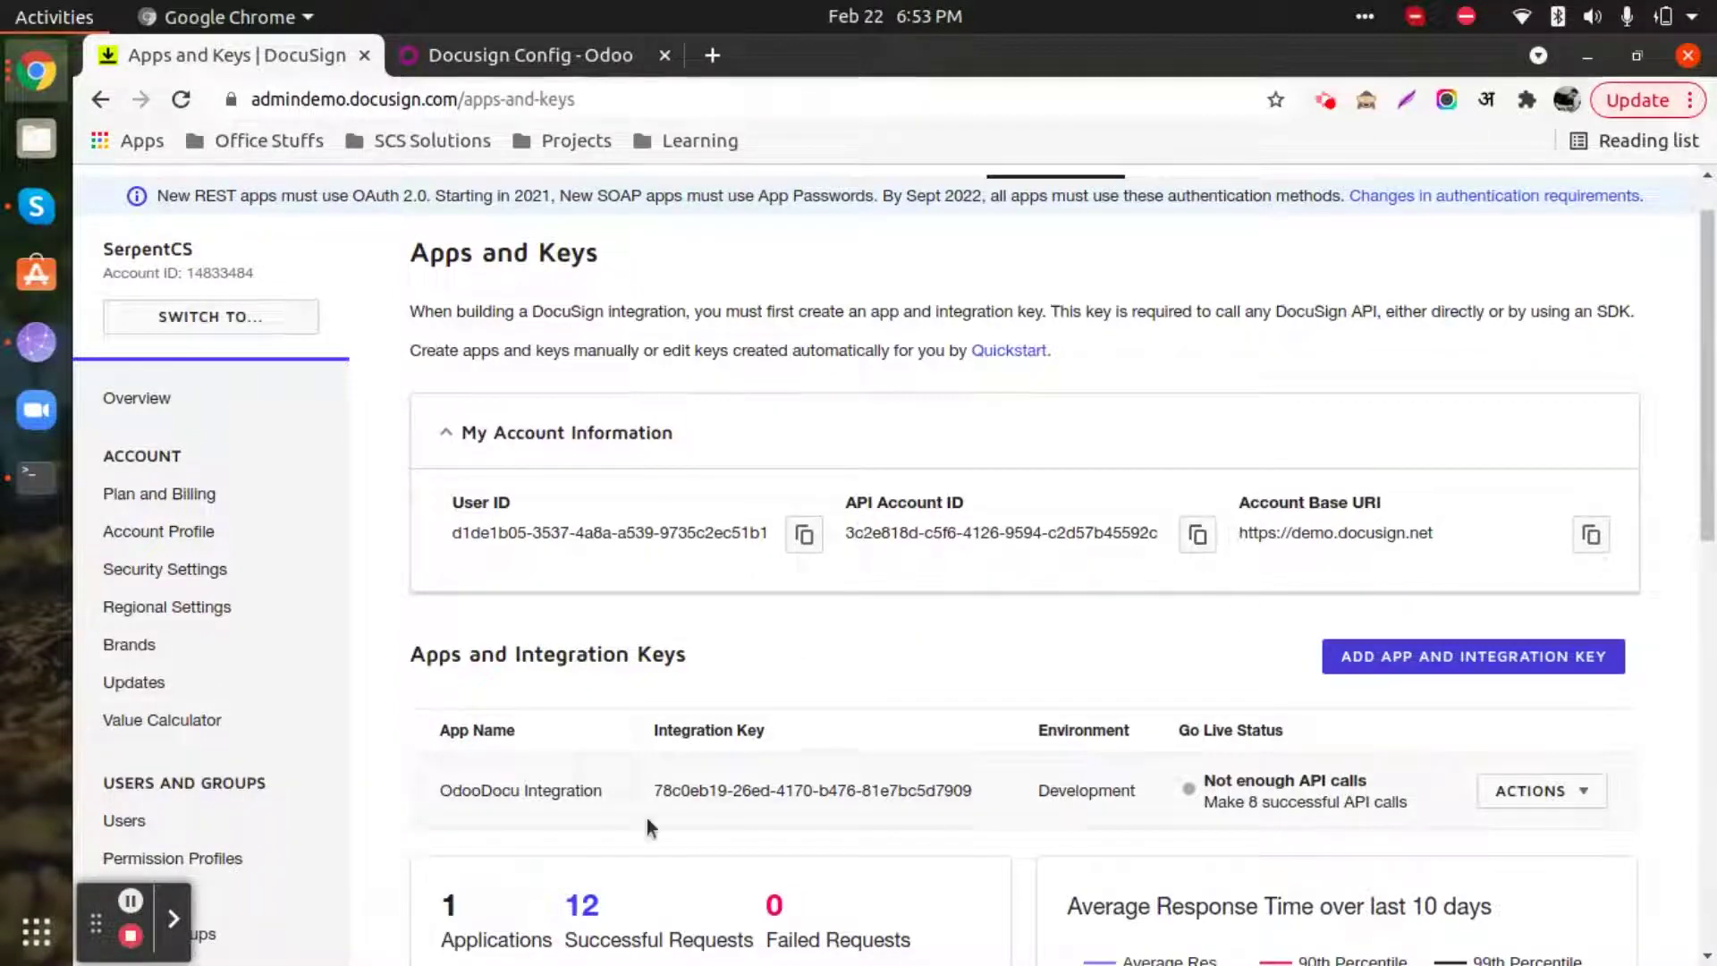
pyautogui.scroll(-1, 437, 631)
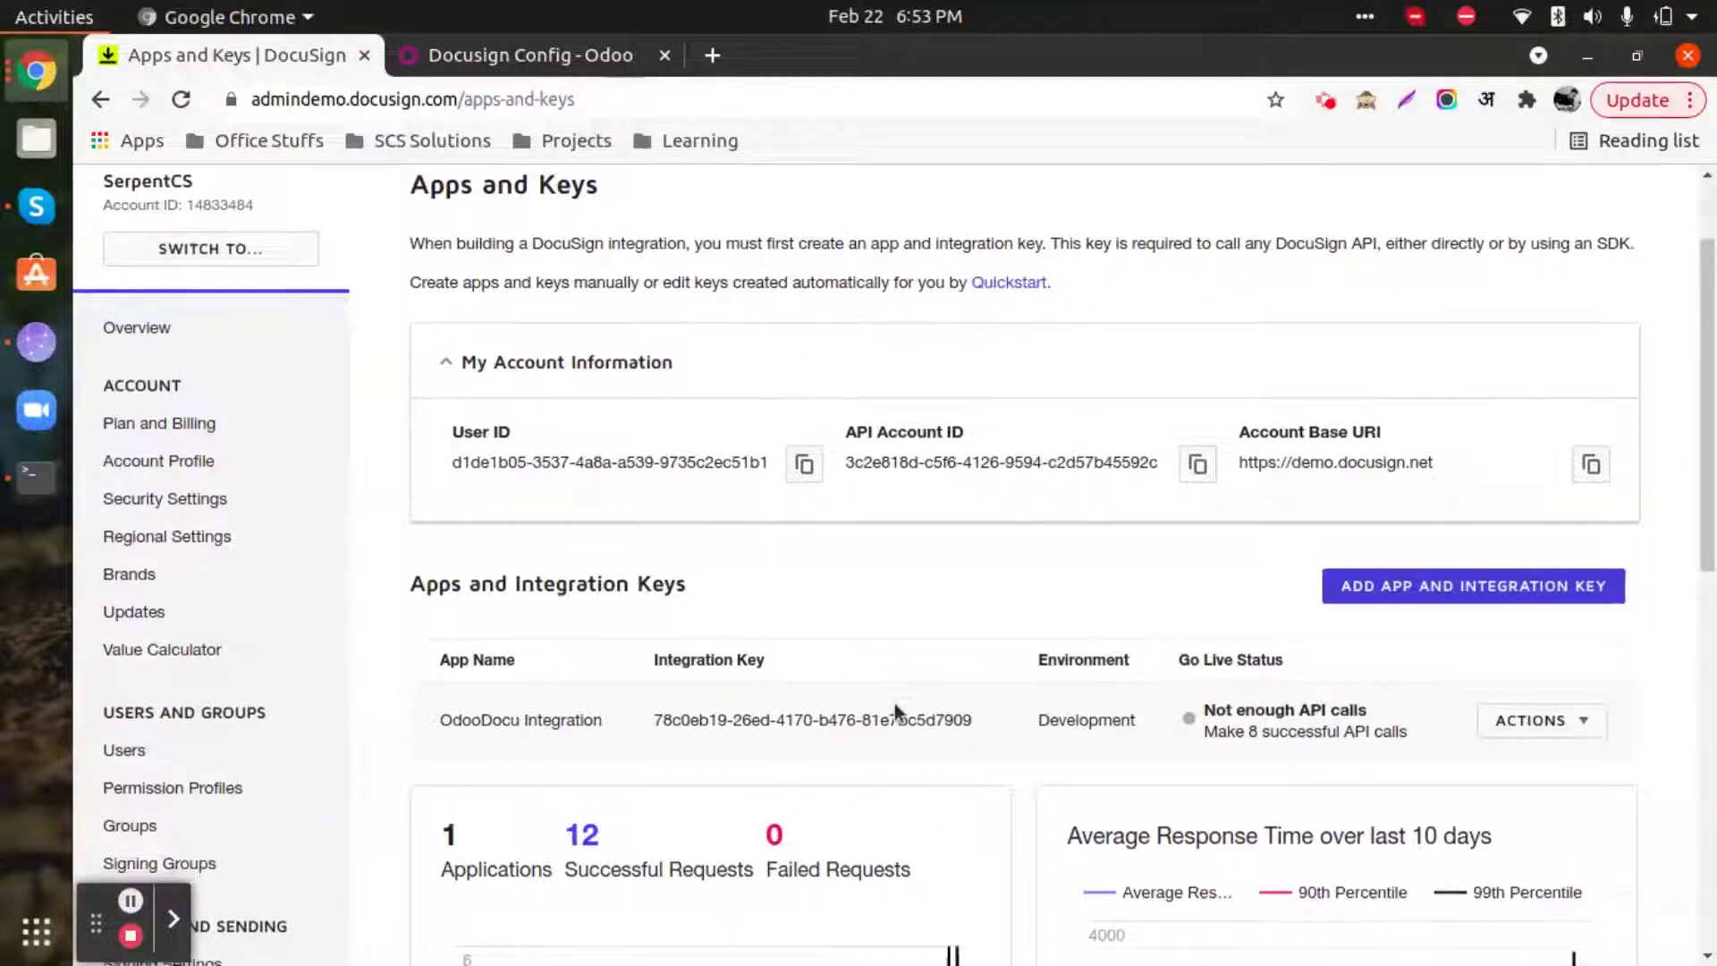
pyautogui.scroll(-3, 895, 703)
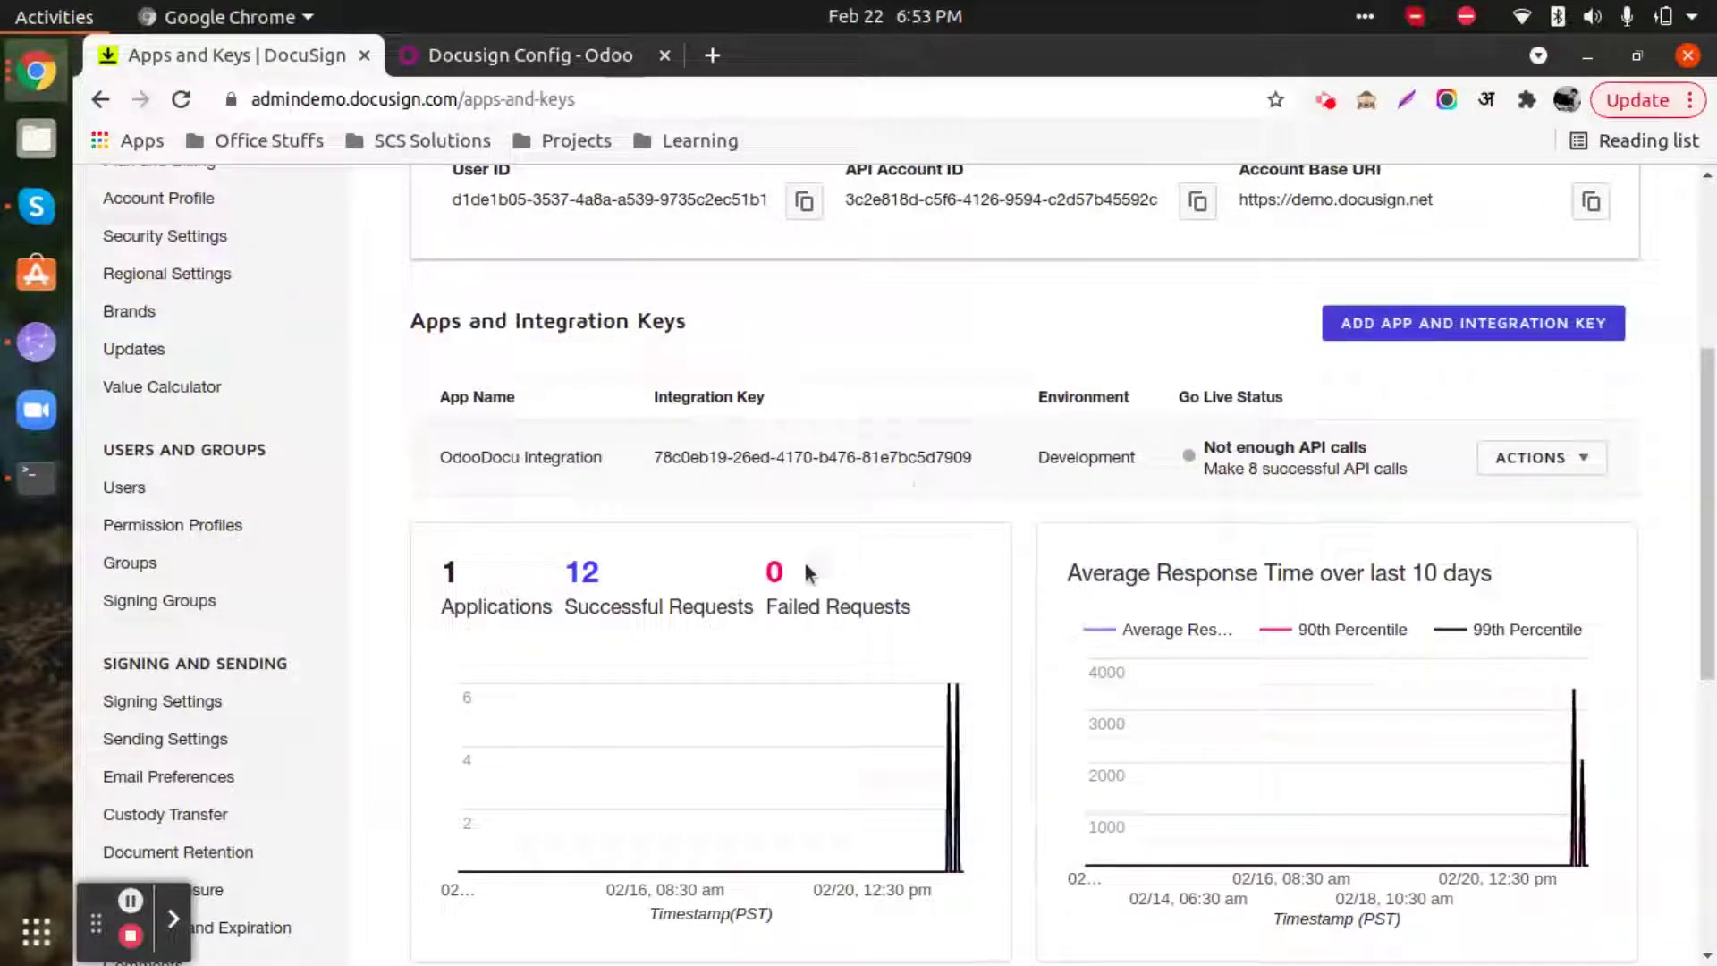
pyautogui.scroll(-10, 613, 670)
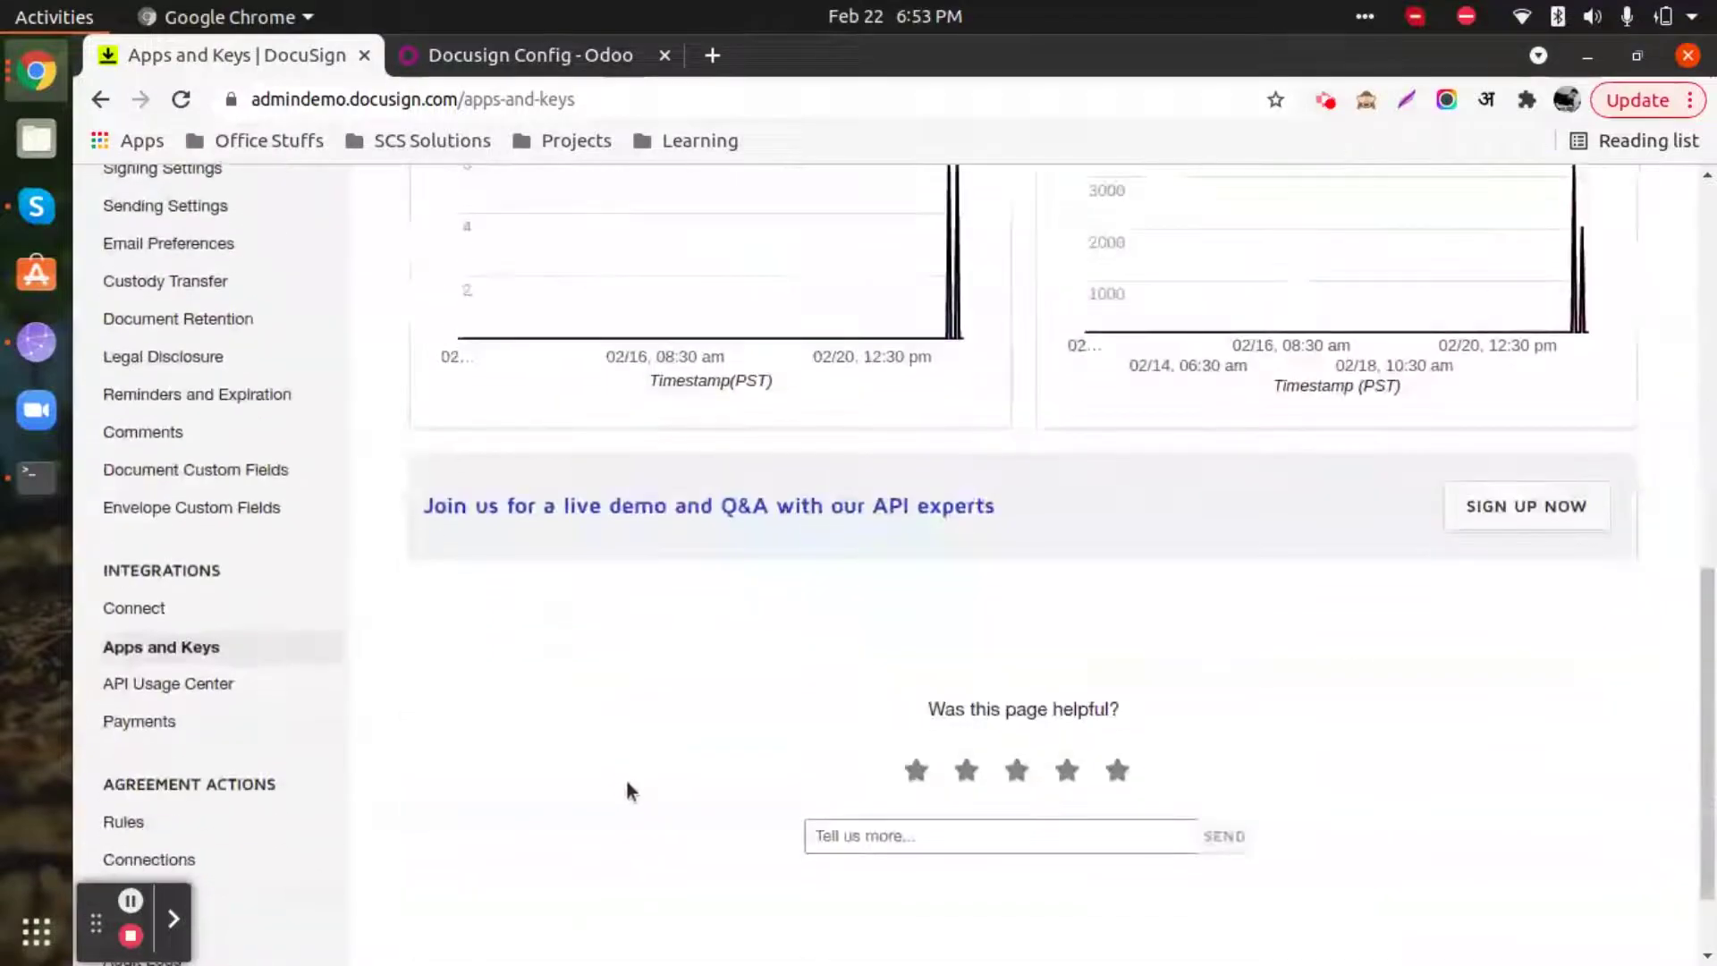
pyautogui.scroll(15, 660, 774)
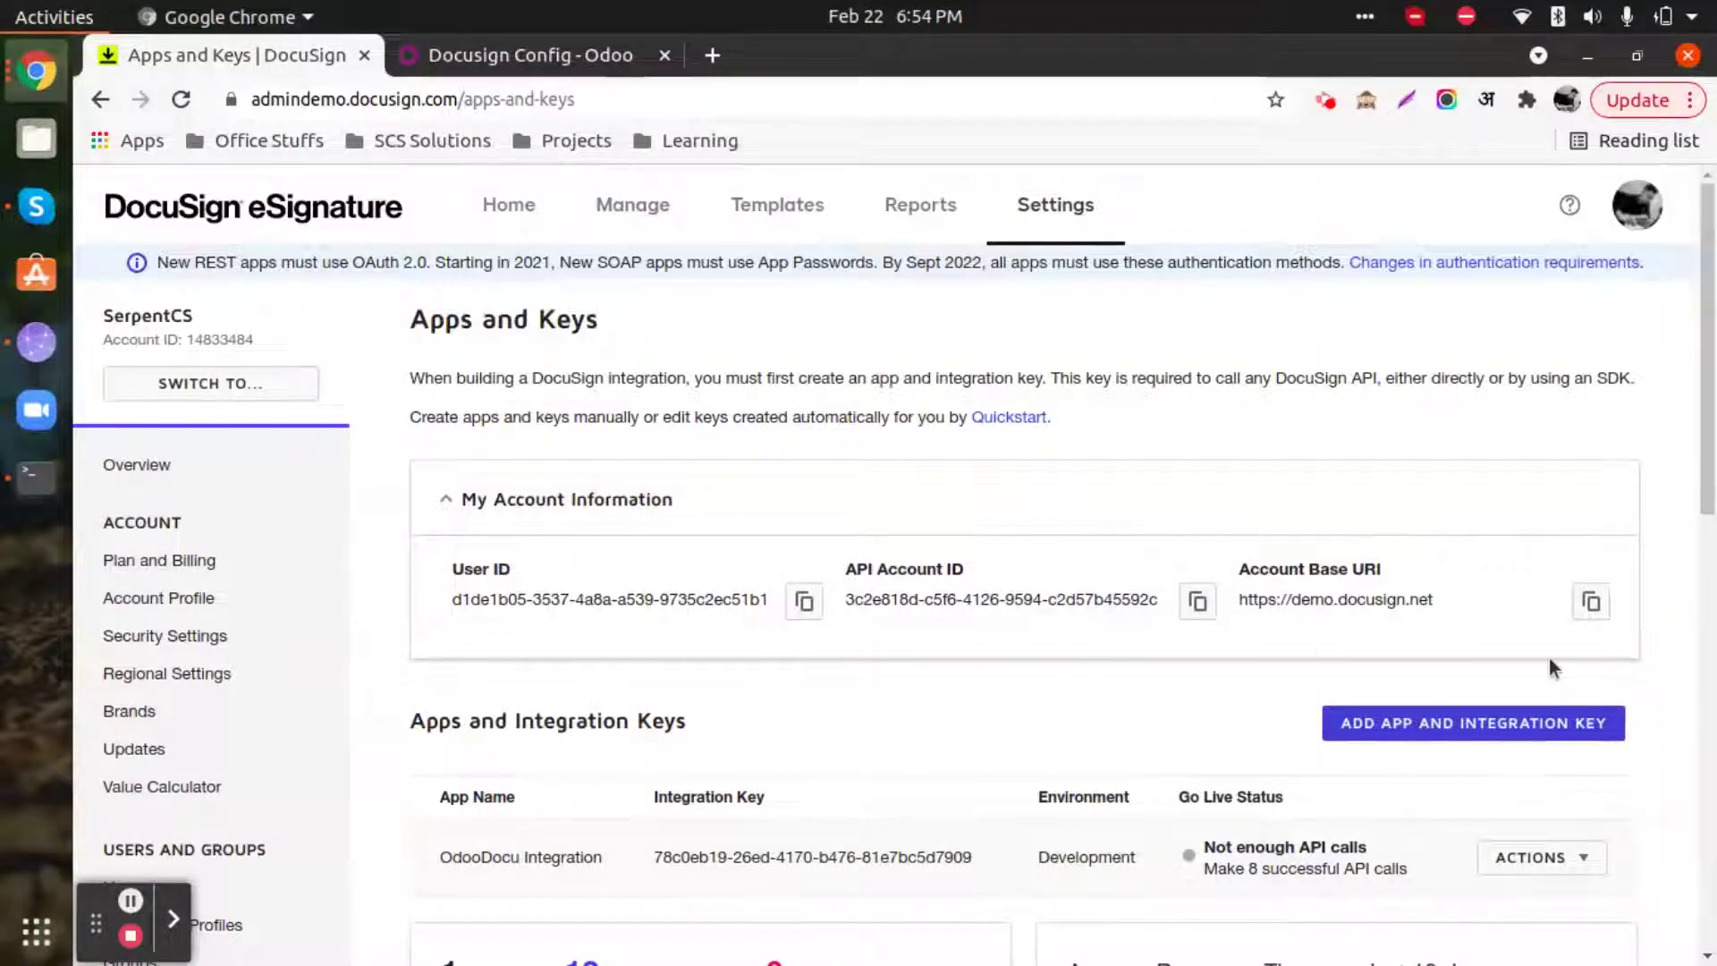
# Switch to Odoo, open the DocuSign Test configuration and compare its credentials with DocuSign's Apps and Keys page
pyautogui.click(473, 47)
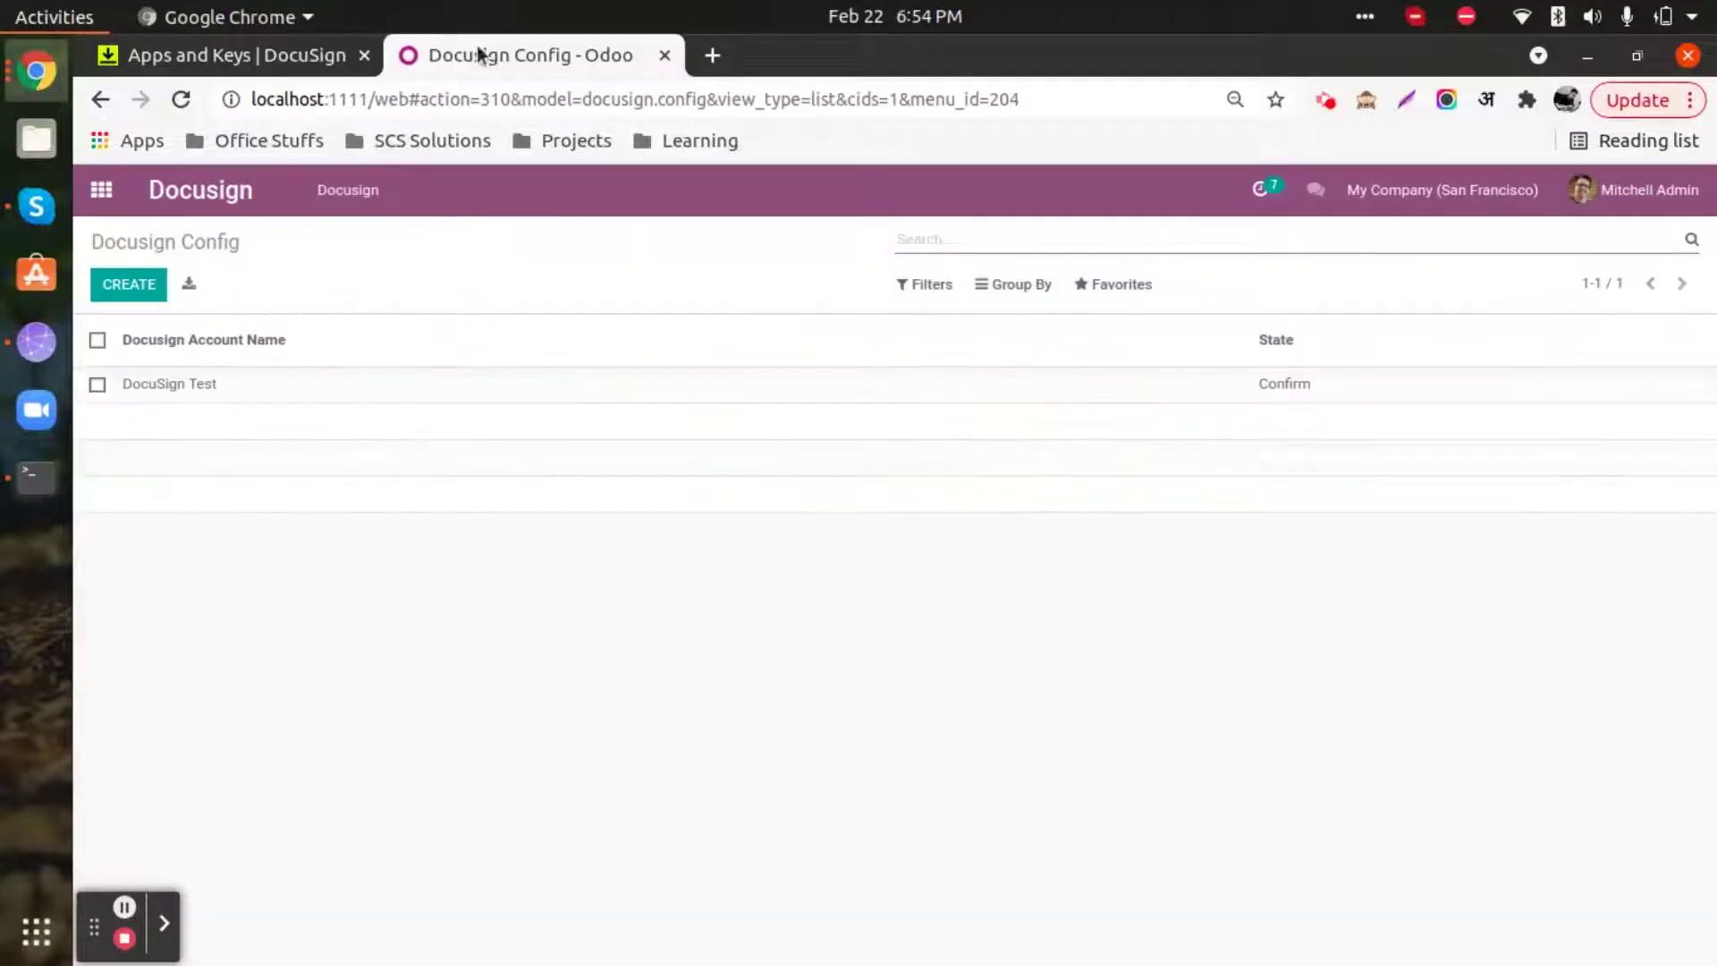
pyautogui.click(302, 387)
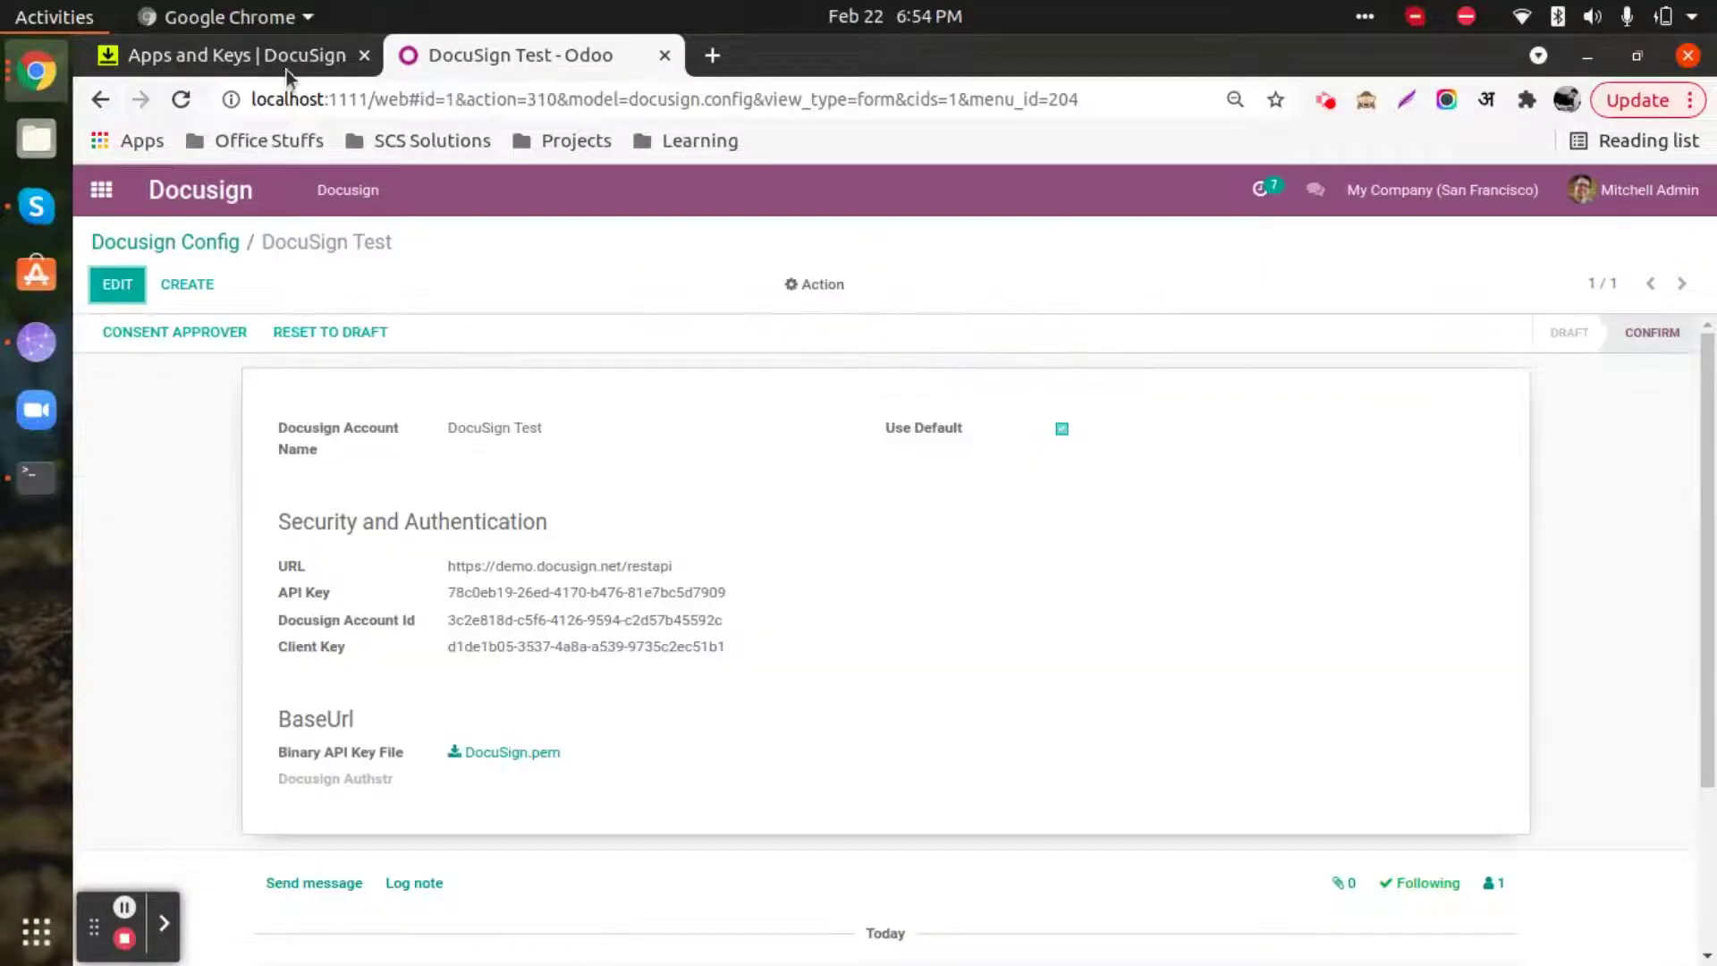
pyautogui.click(284, 59)
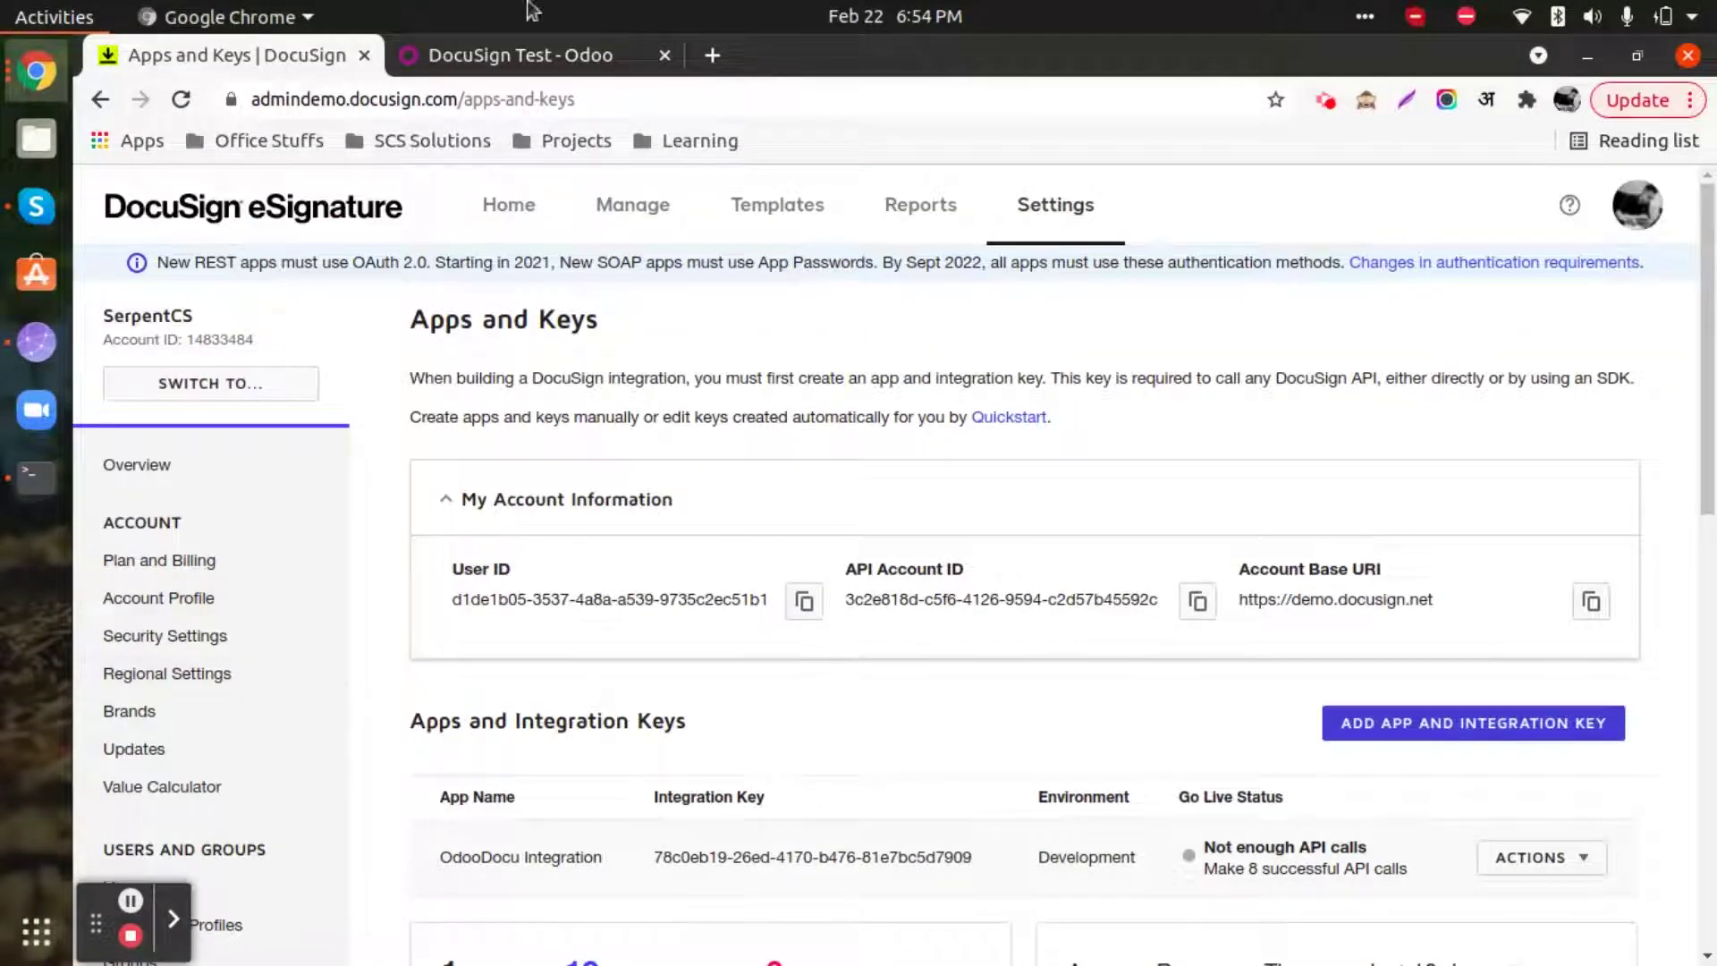
pyautogui.click(501, 55)
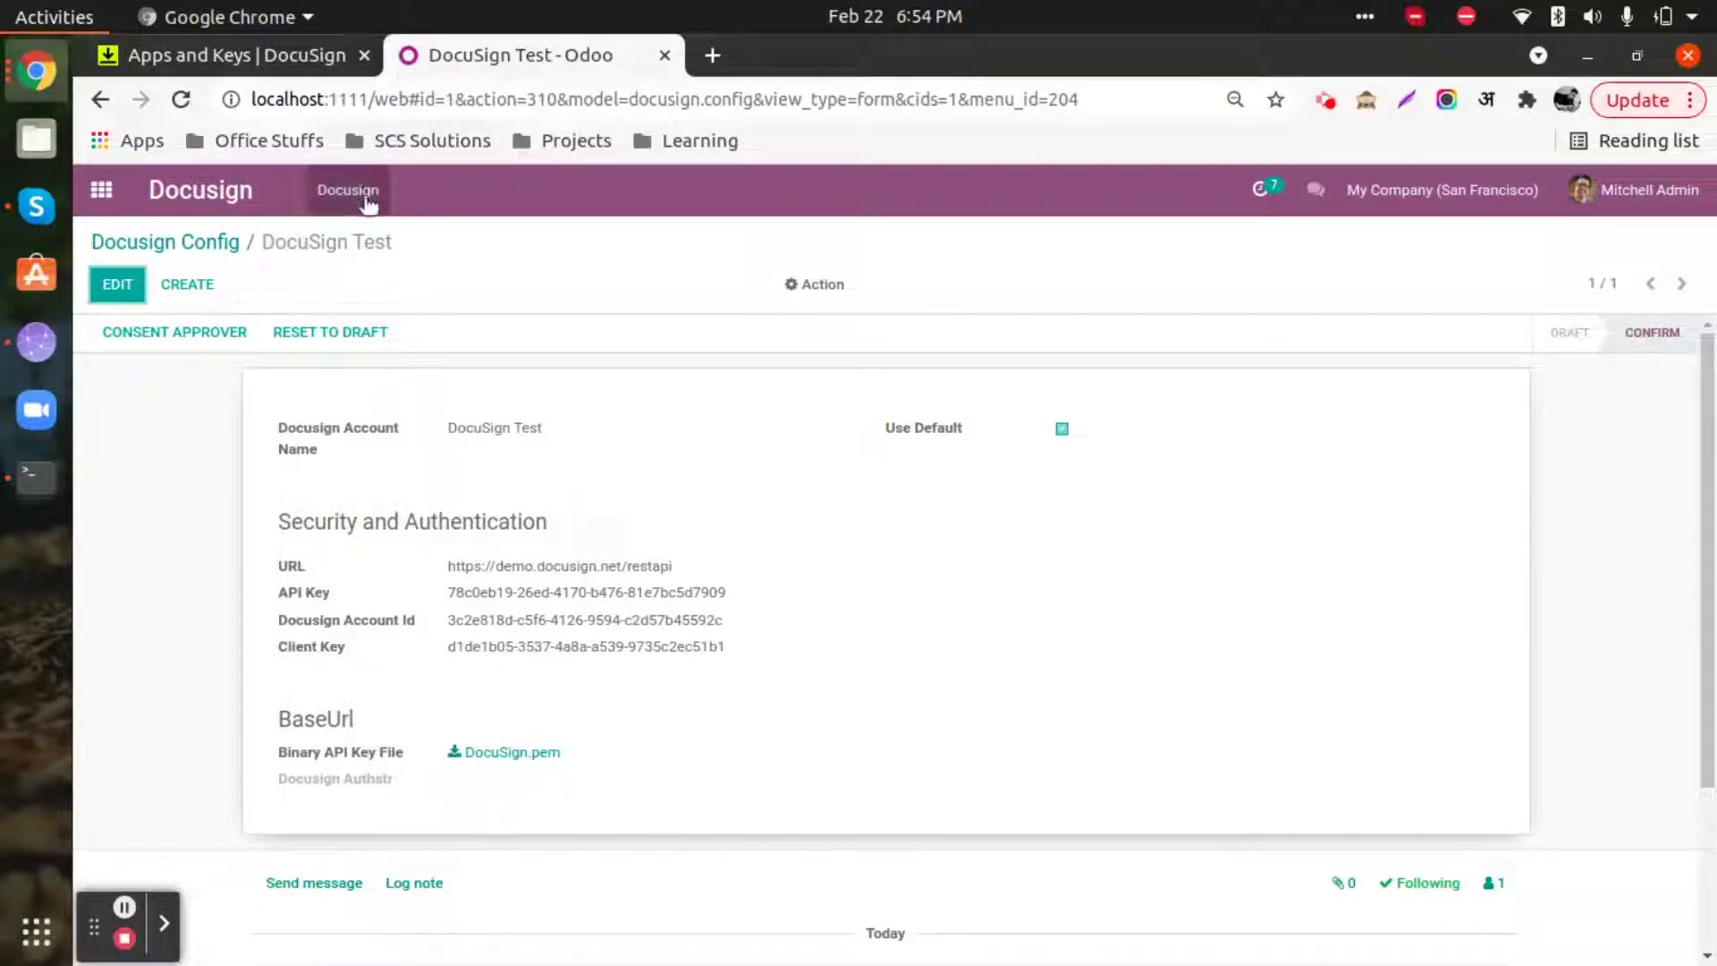
# Return to DocuSign's Apps and Keys page and look over its integration keys and the Integrations settings
pyautogui.click(228, 59)
pyautogui.scroll(-5, 652, 809)
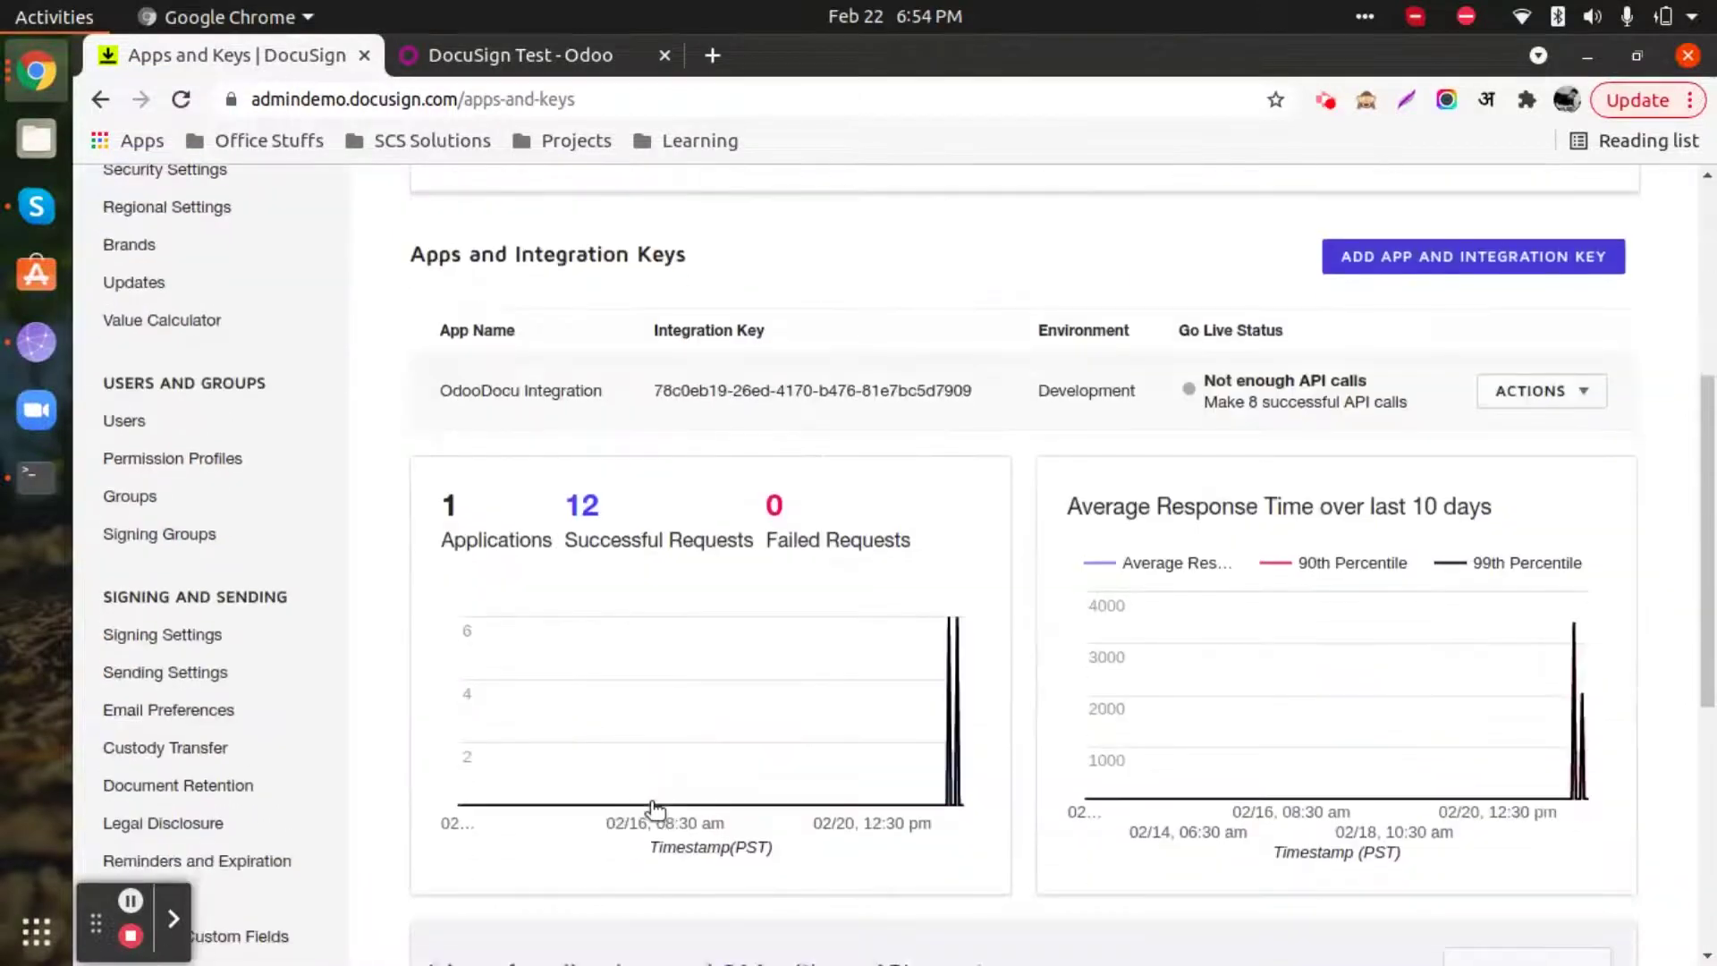
pyautogui.scroll(4, 680, 822)
pyautogui.scroll(-1, 329, 637)
pyautogui.scroll(-5, 329, 637)
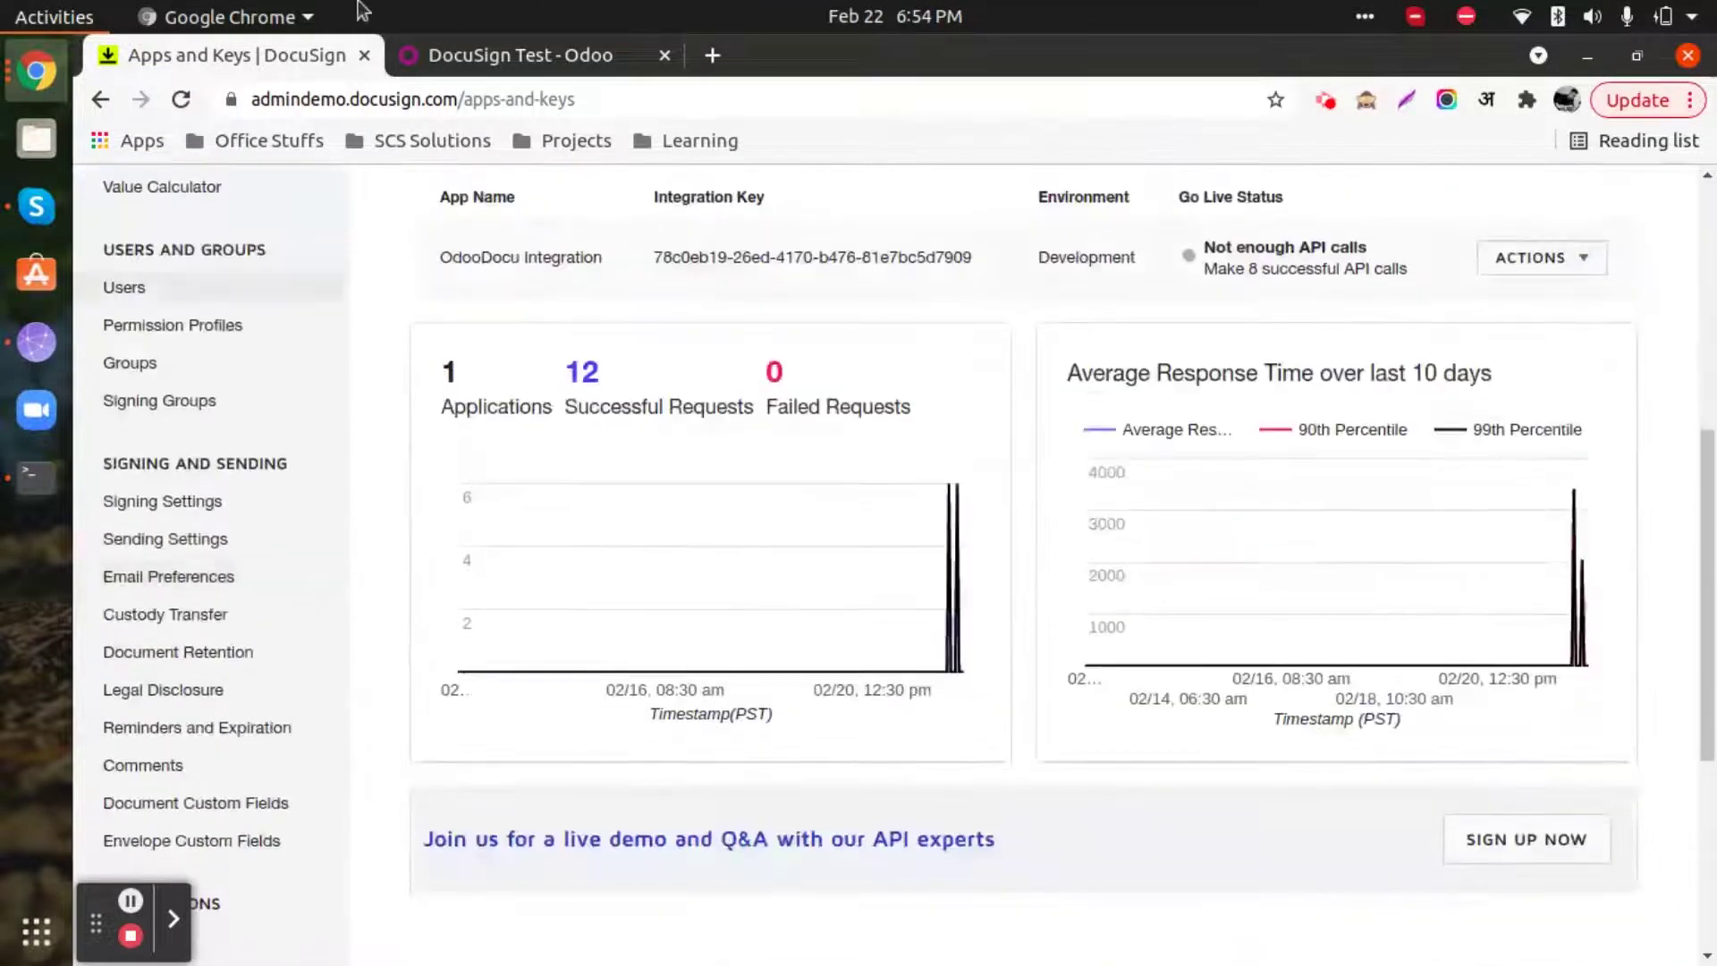
pyautogui.scroll(-4, 96, 791)
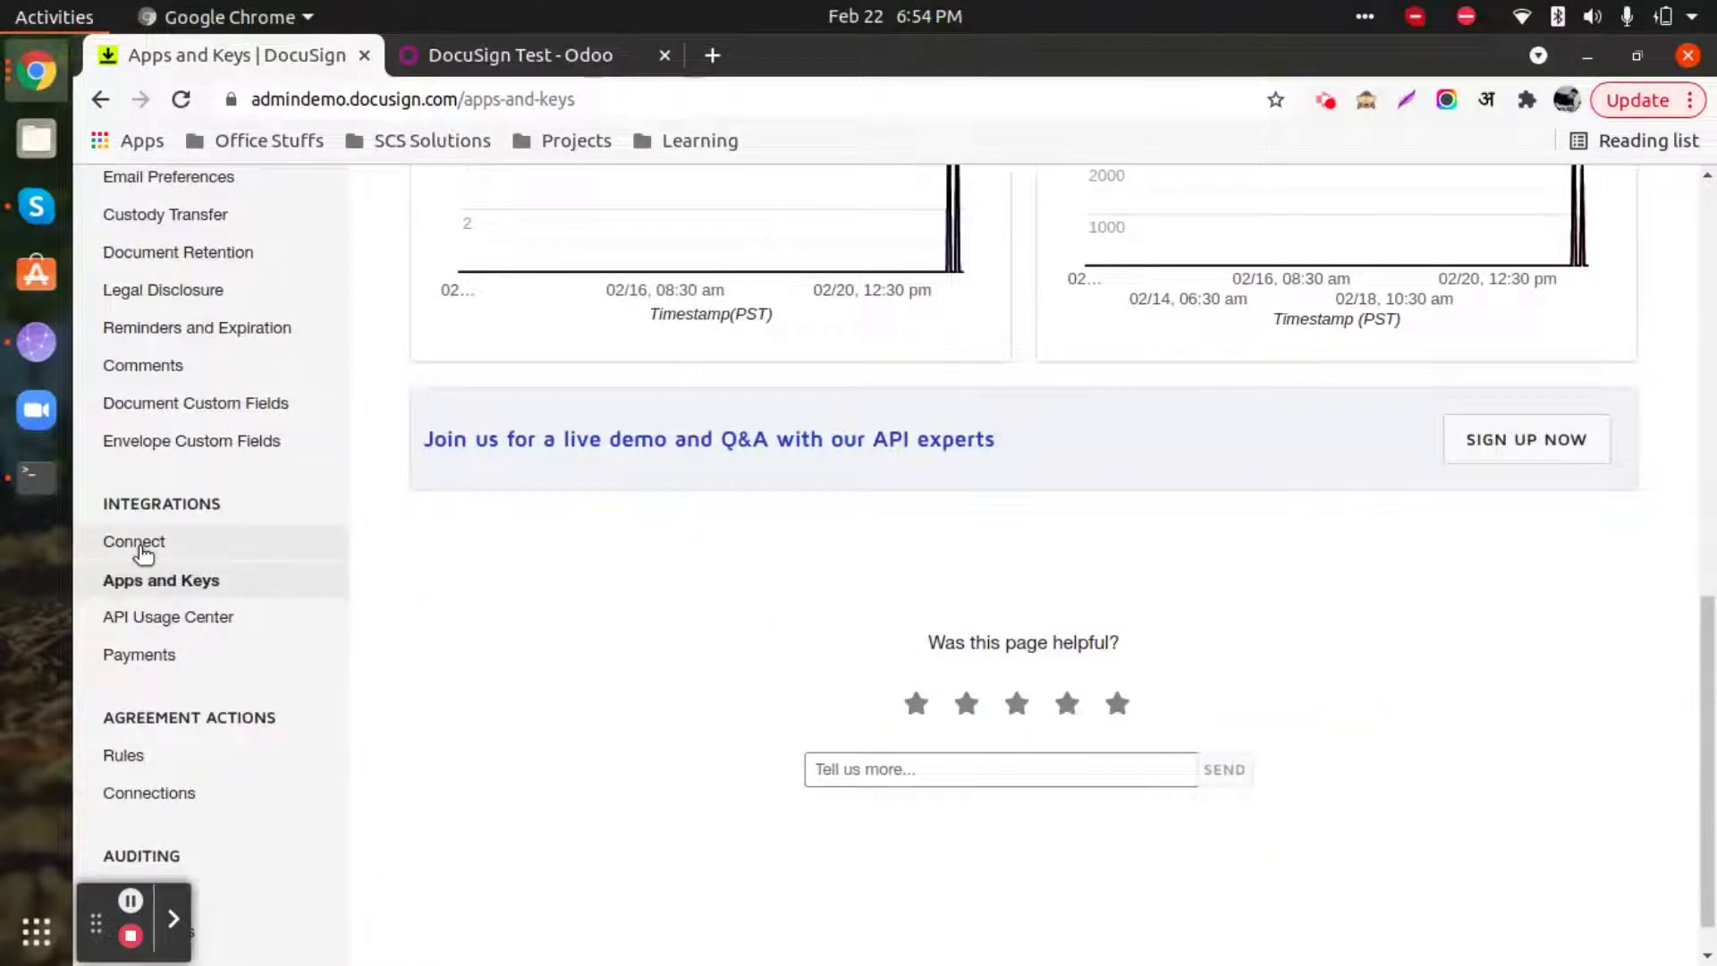
# Look at the Connect page under Integrations and go back to Apps and Keys
pyautogui.click(141, 544)
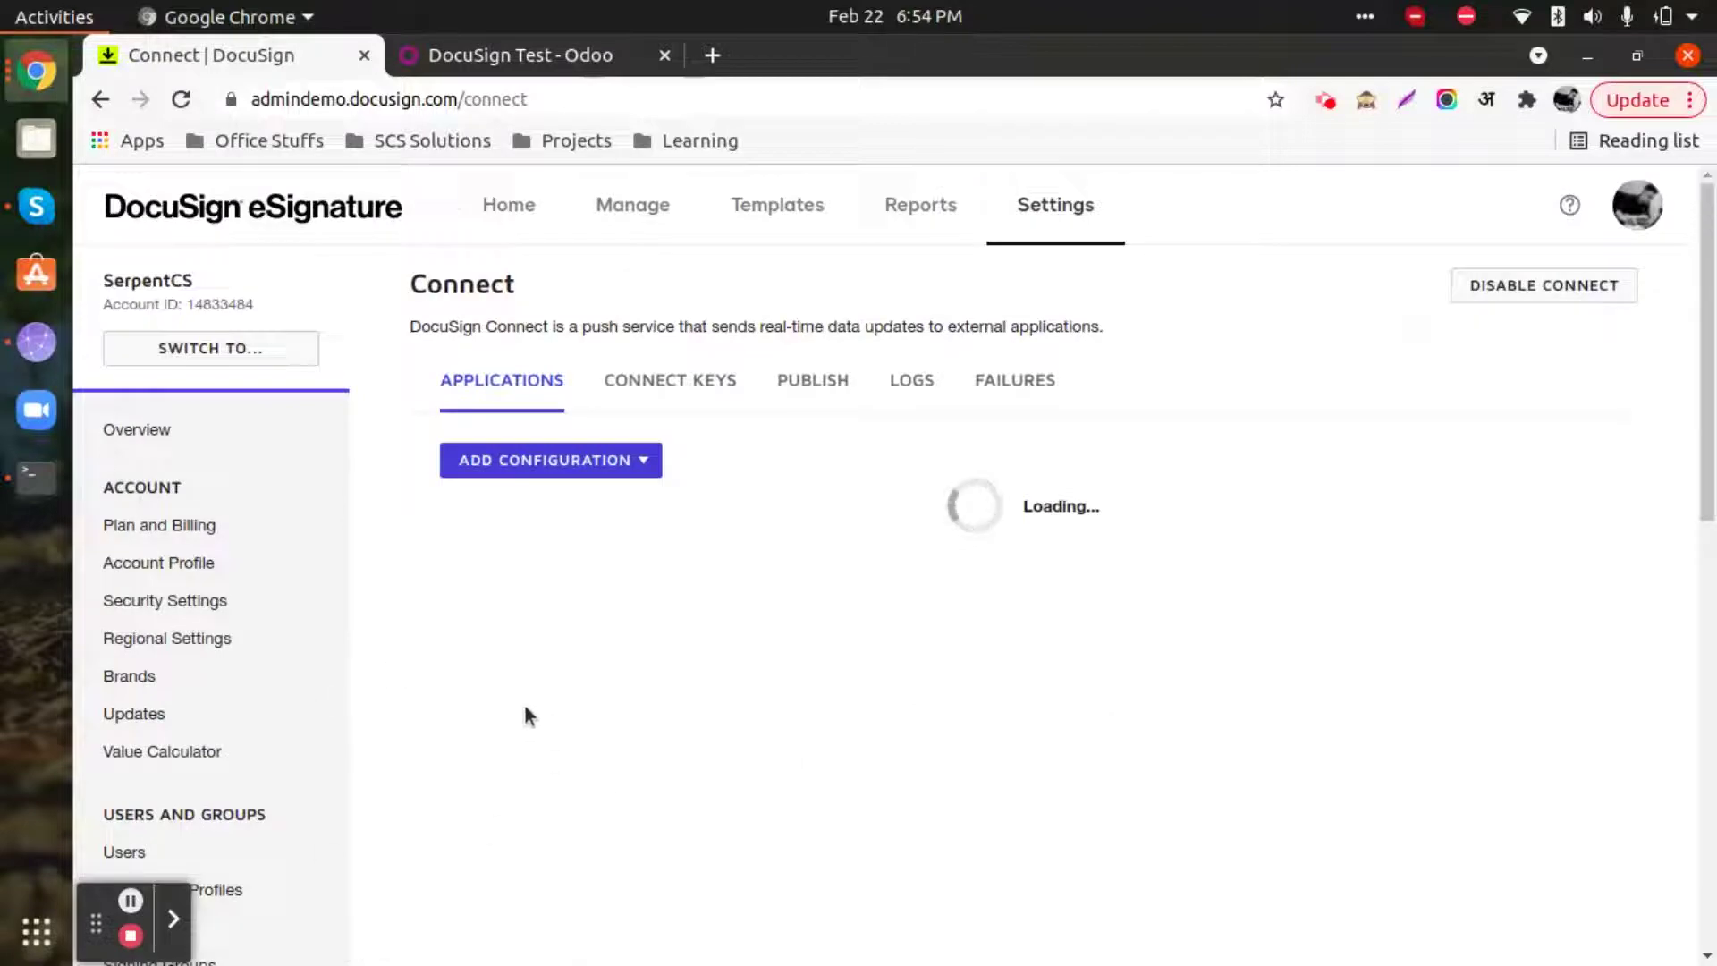
pyautogui.scroll(-5, 152, 760)
pyautogui.scroll(-5, 180, 582)
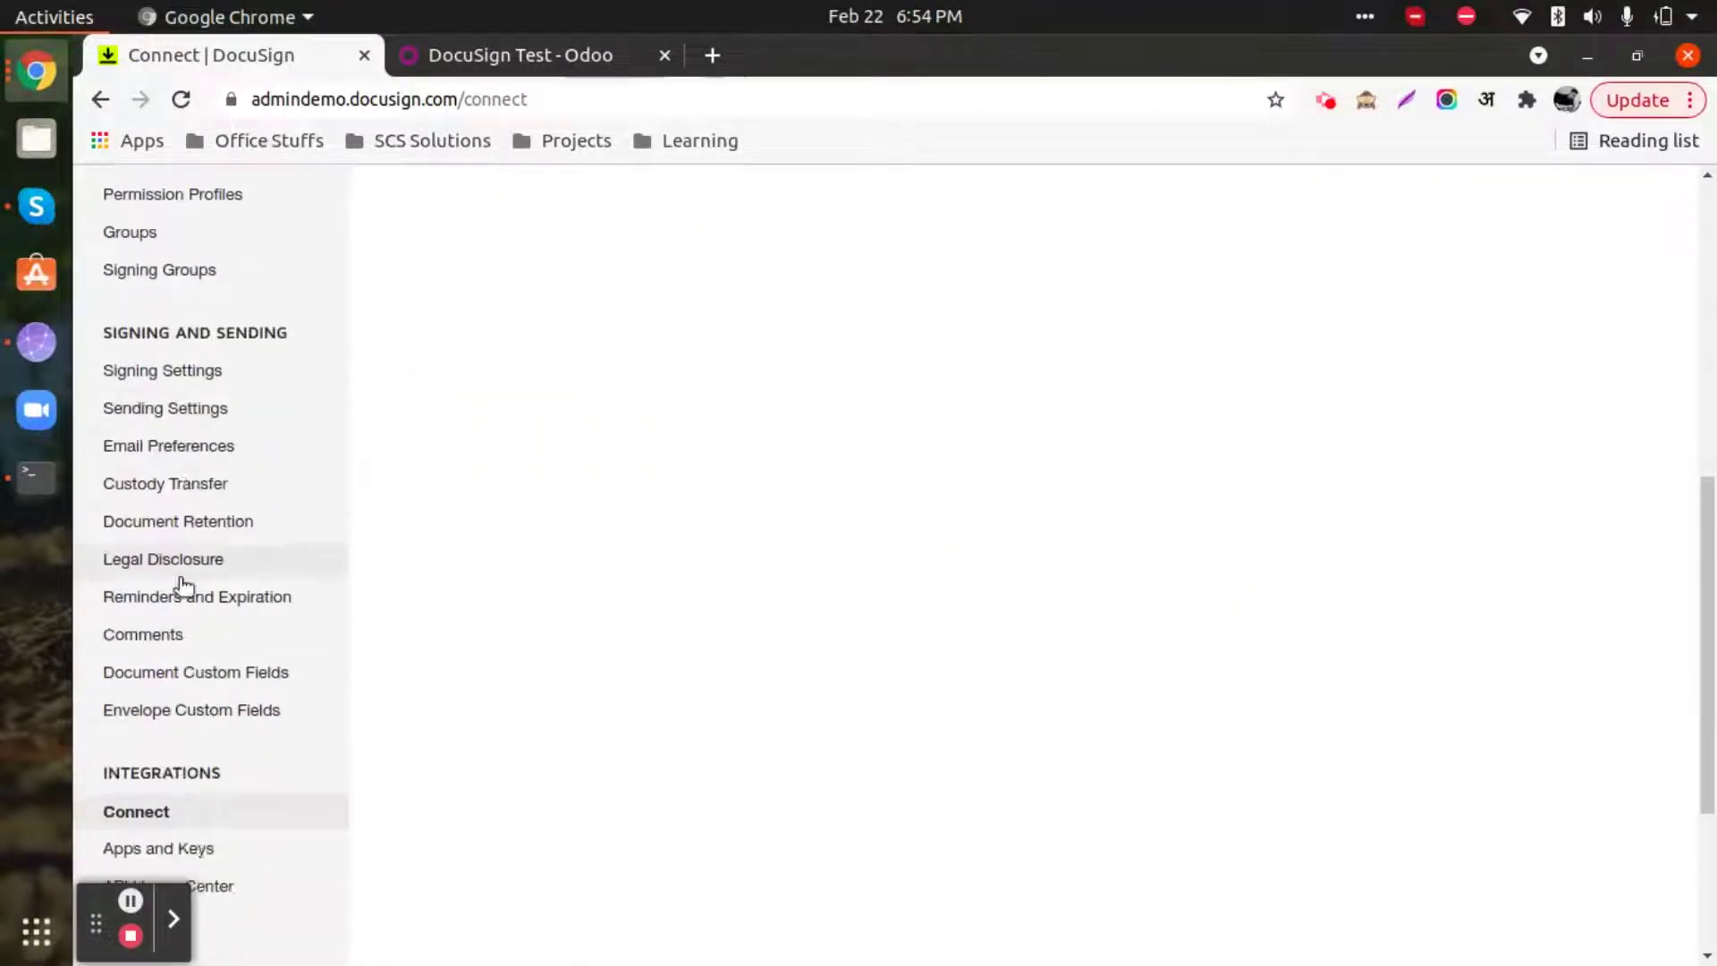
pyautogui.scroll(3, 187, 823)
pyautogui.scroll(-3, 182, 808)
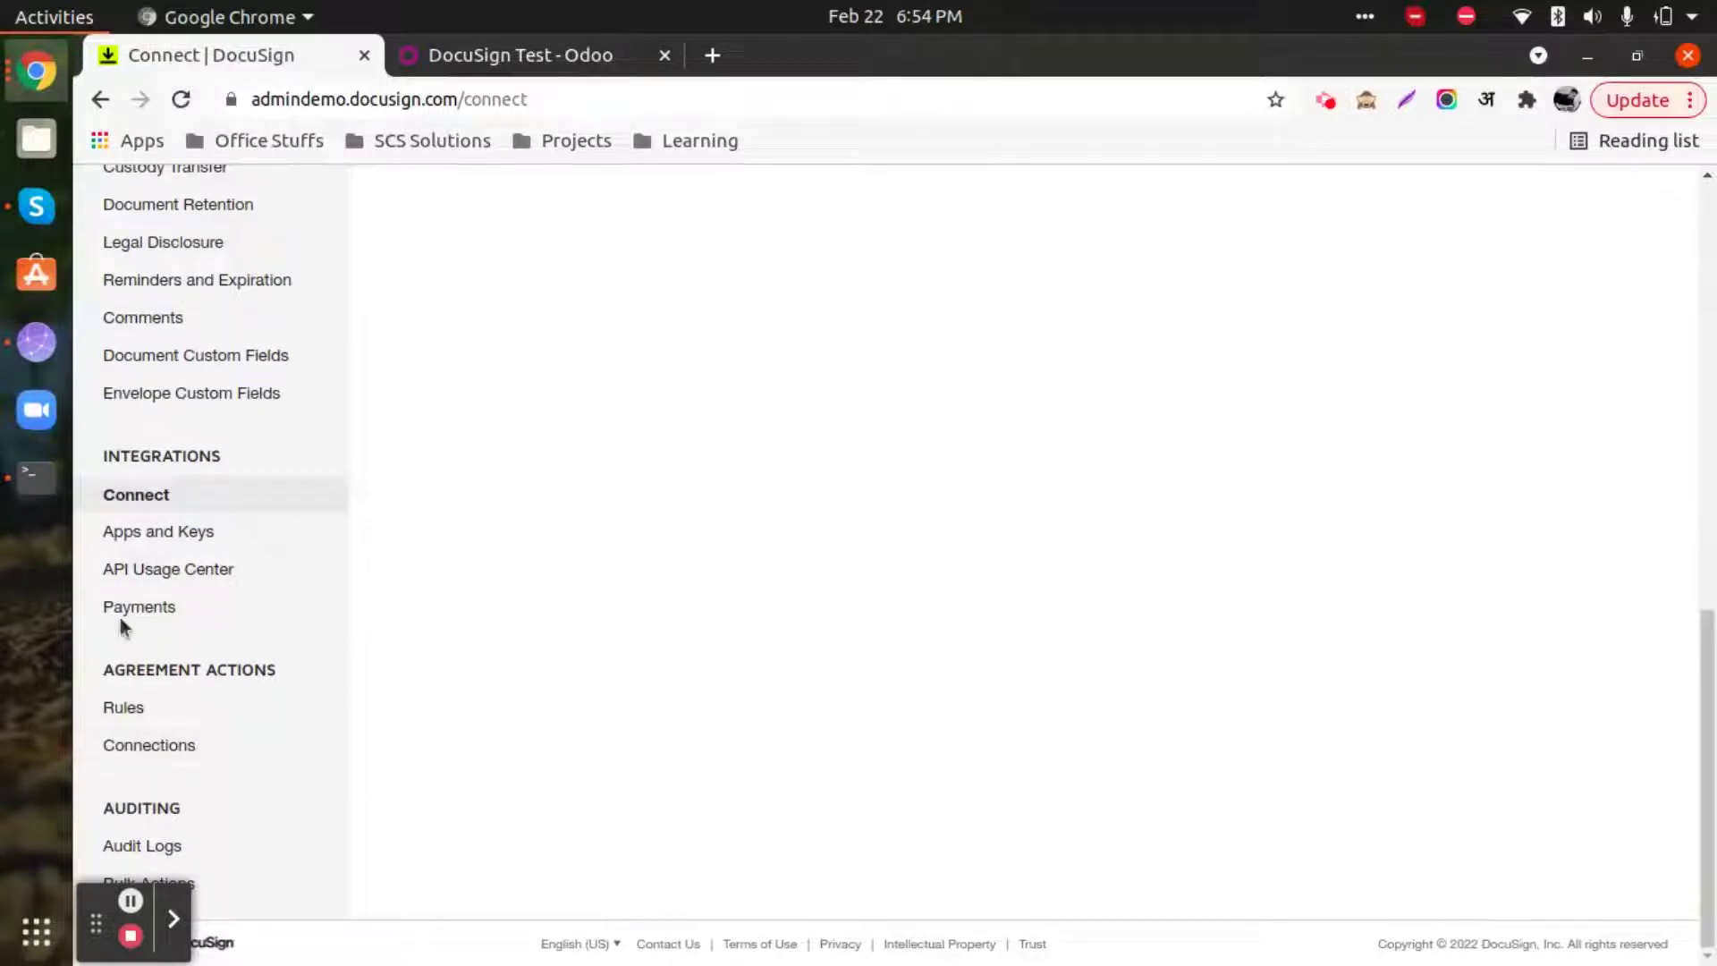
pyautogui.scroll(3, 218, 623)
pyautogui.click(187, 795)
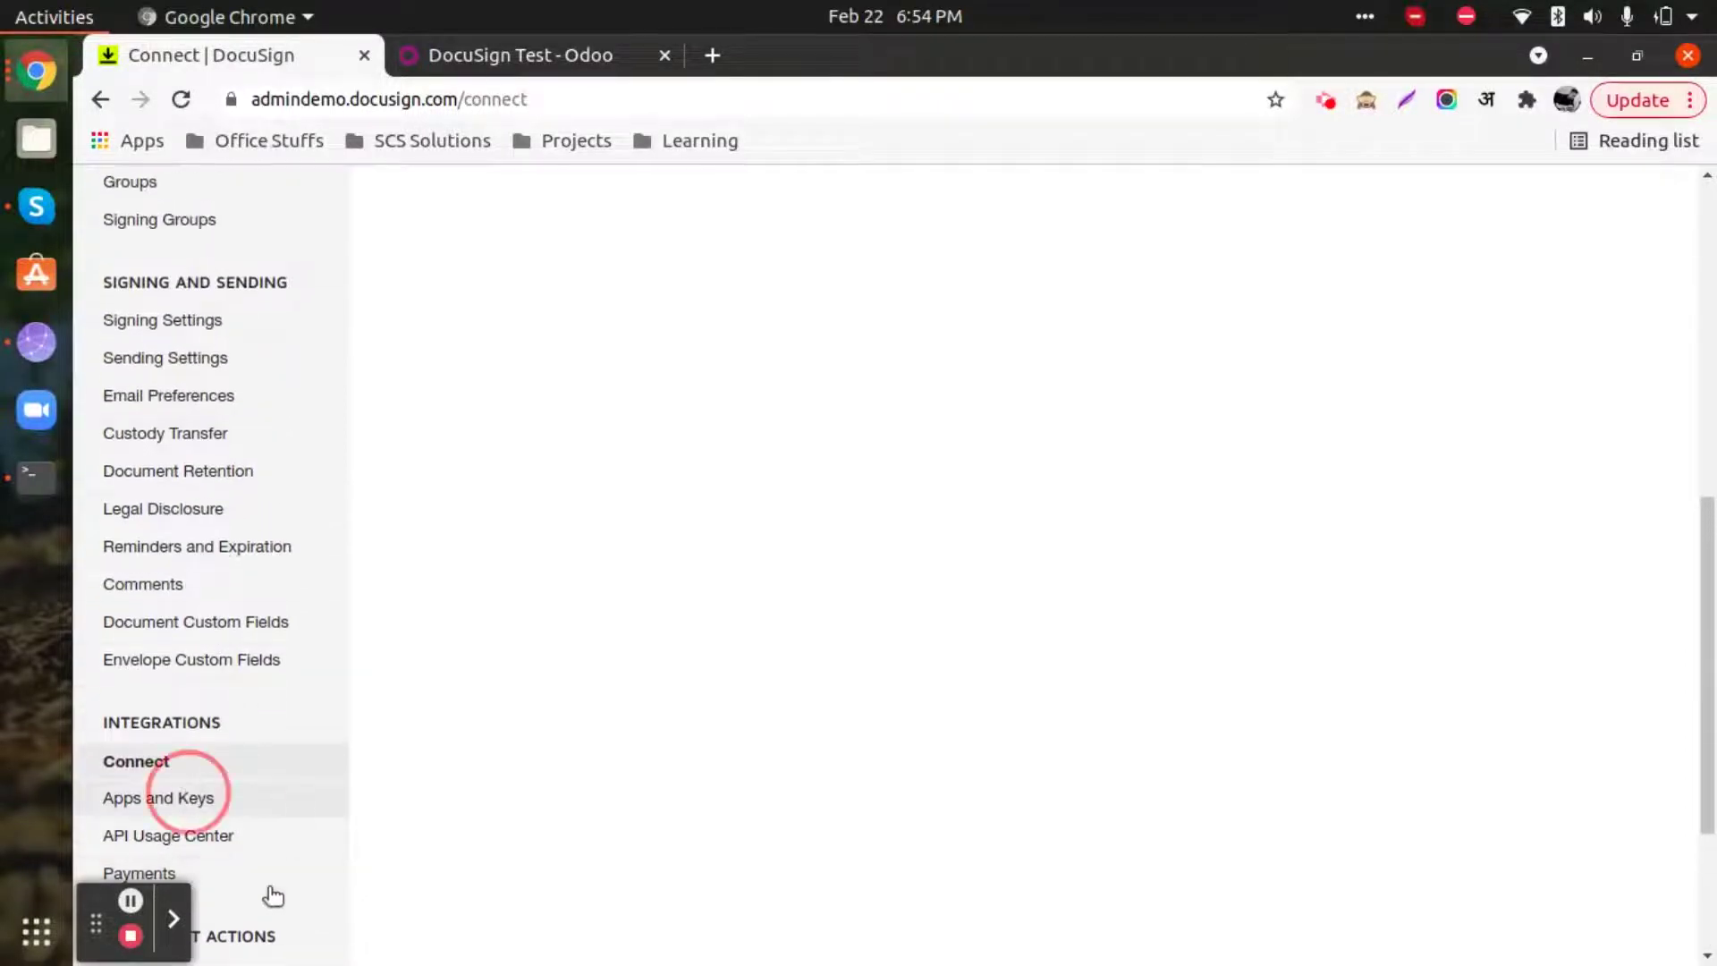
pyautogui.scroll(-10, 145, 845)
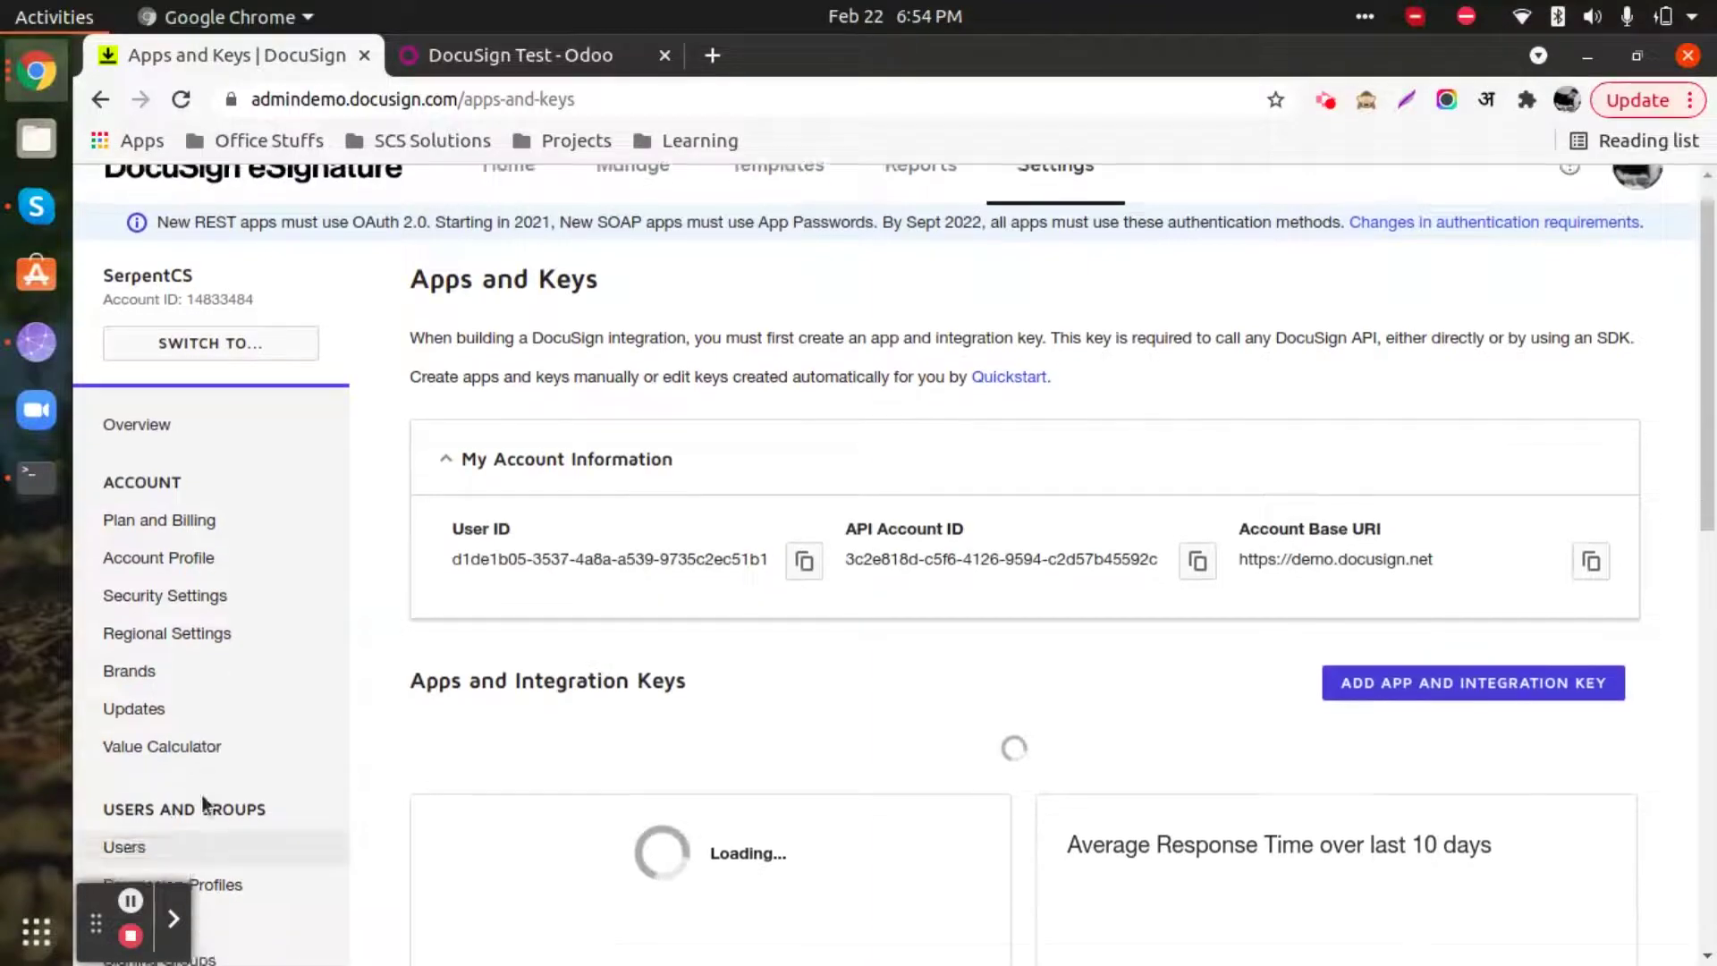
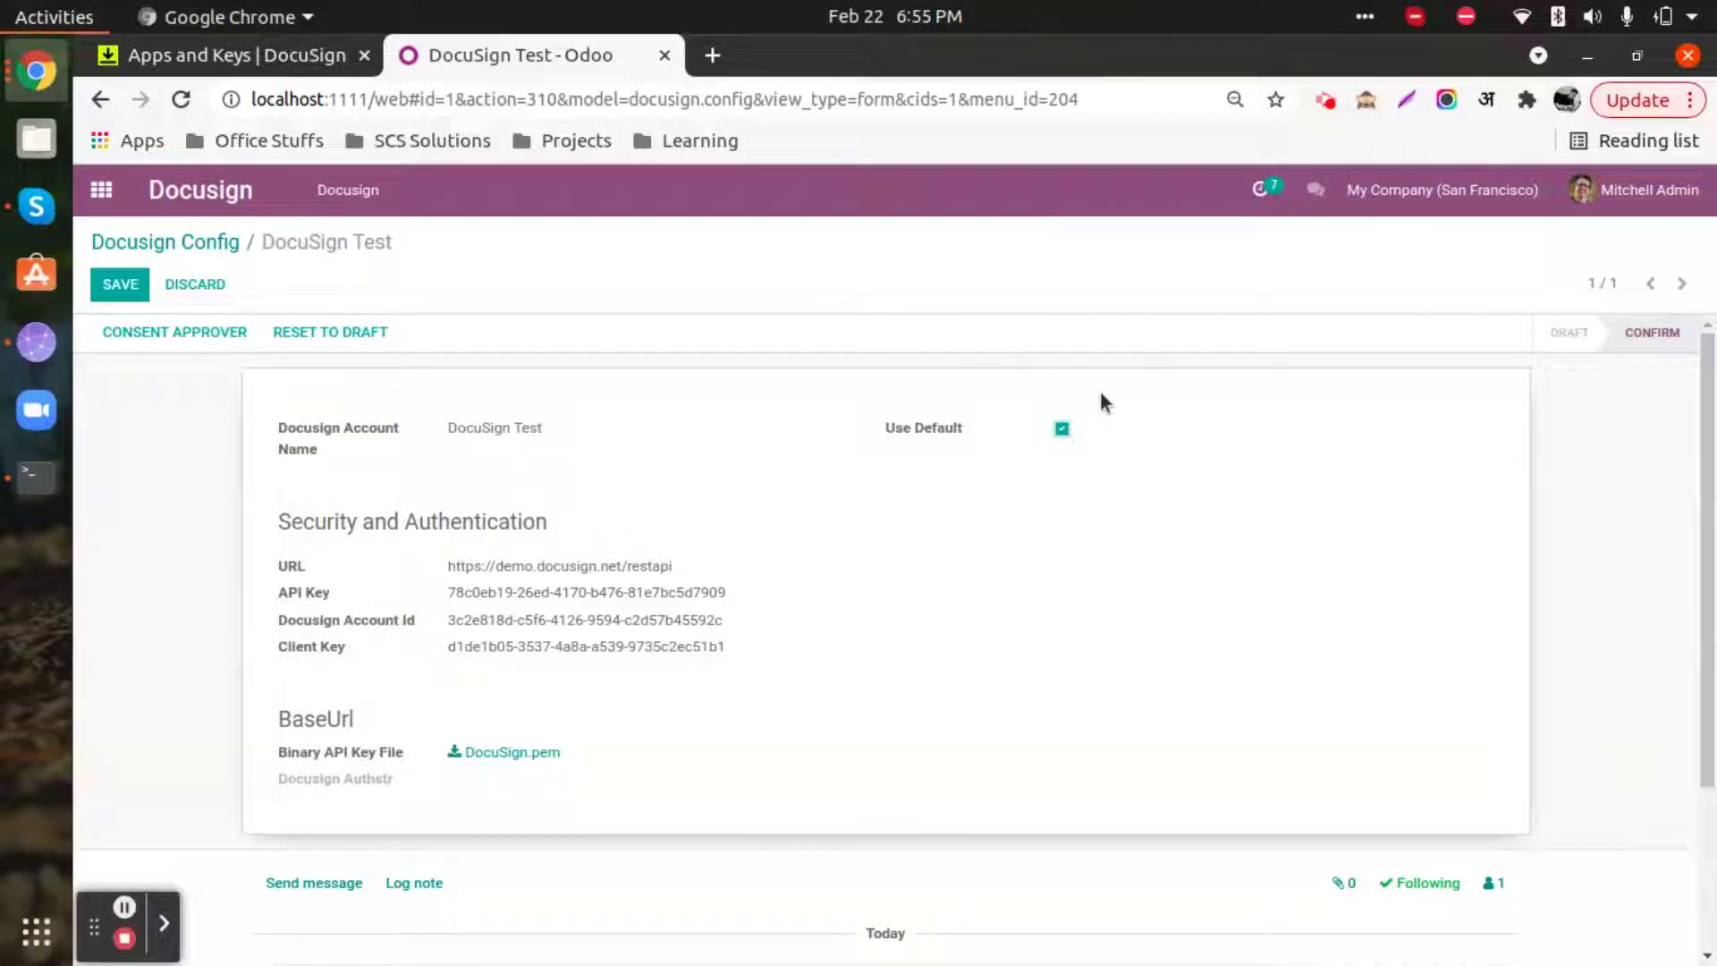
# Download the DocuSign Test record's DocuSign.pem key file, inspect it in Text Editor, and save the record in Odoo
pyautogui.click(523, 753)
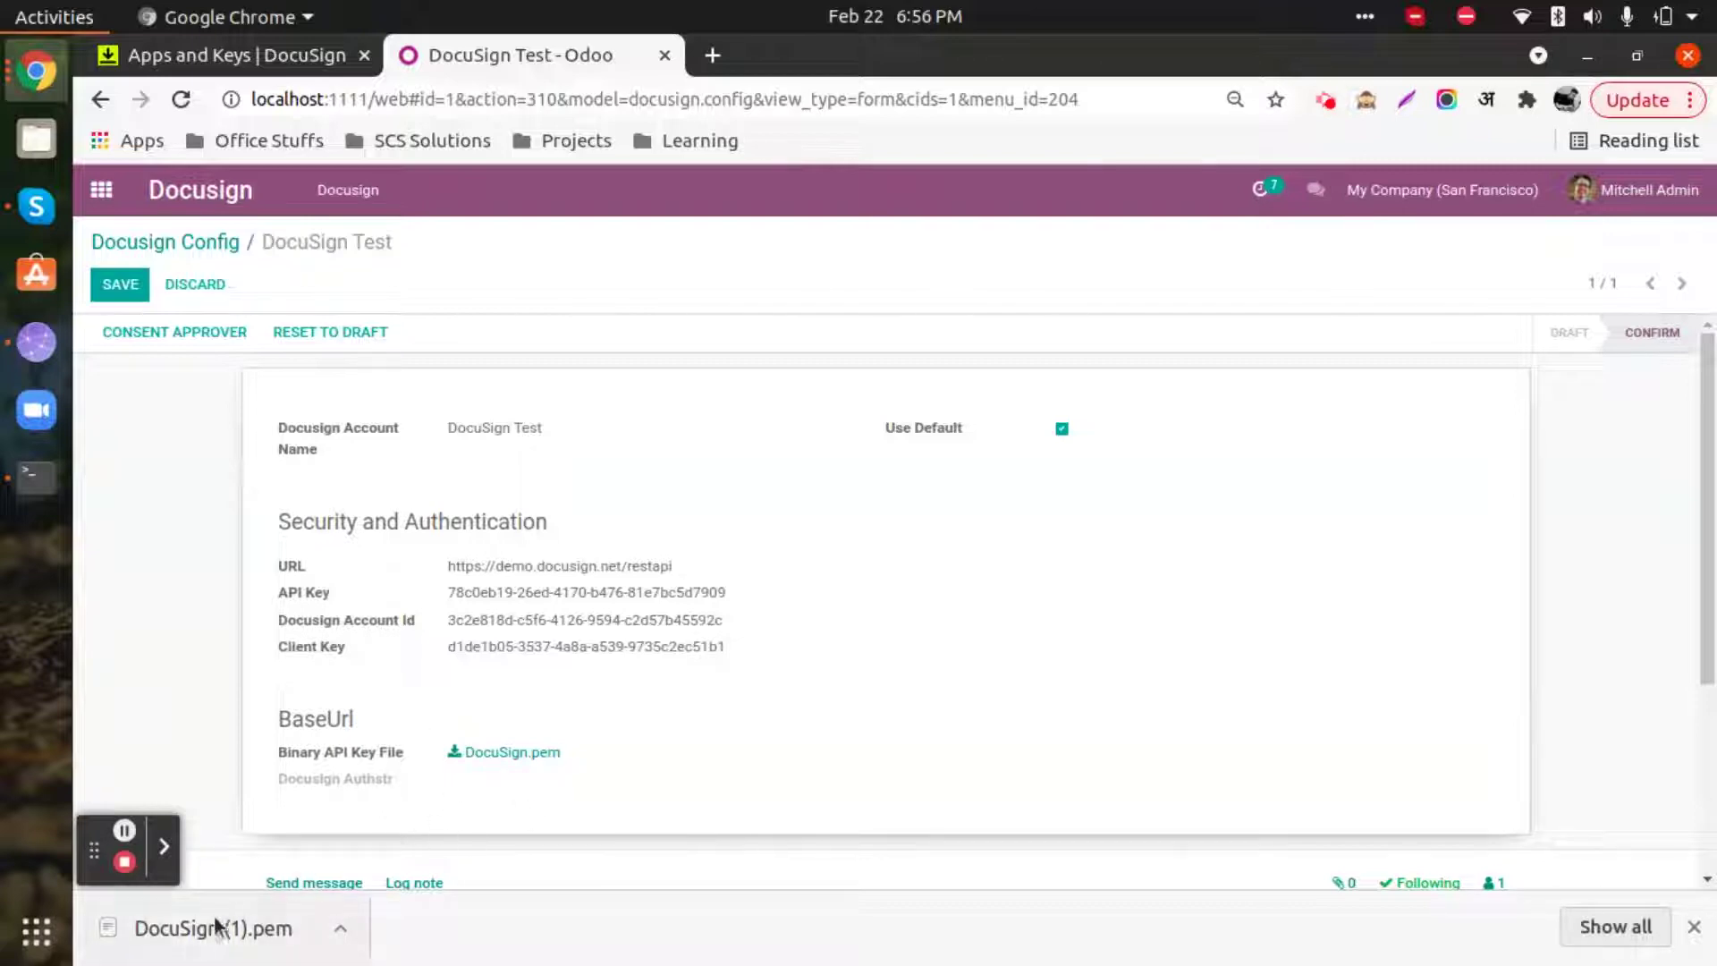
pyautogui.click(196, 939)
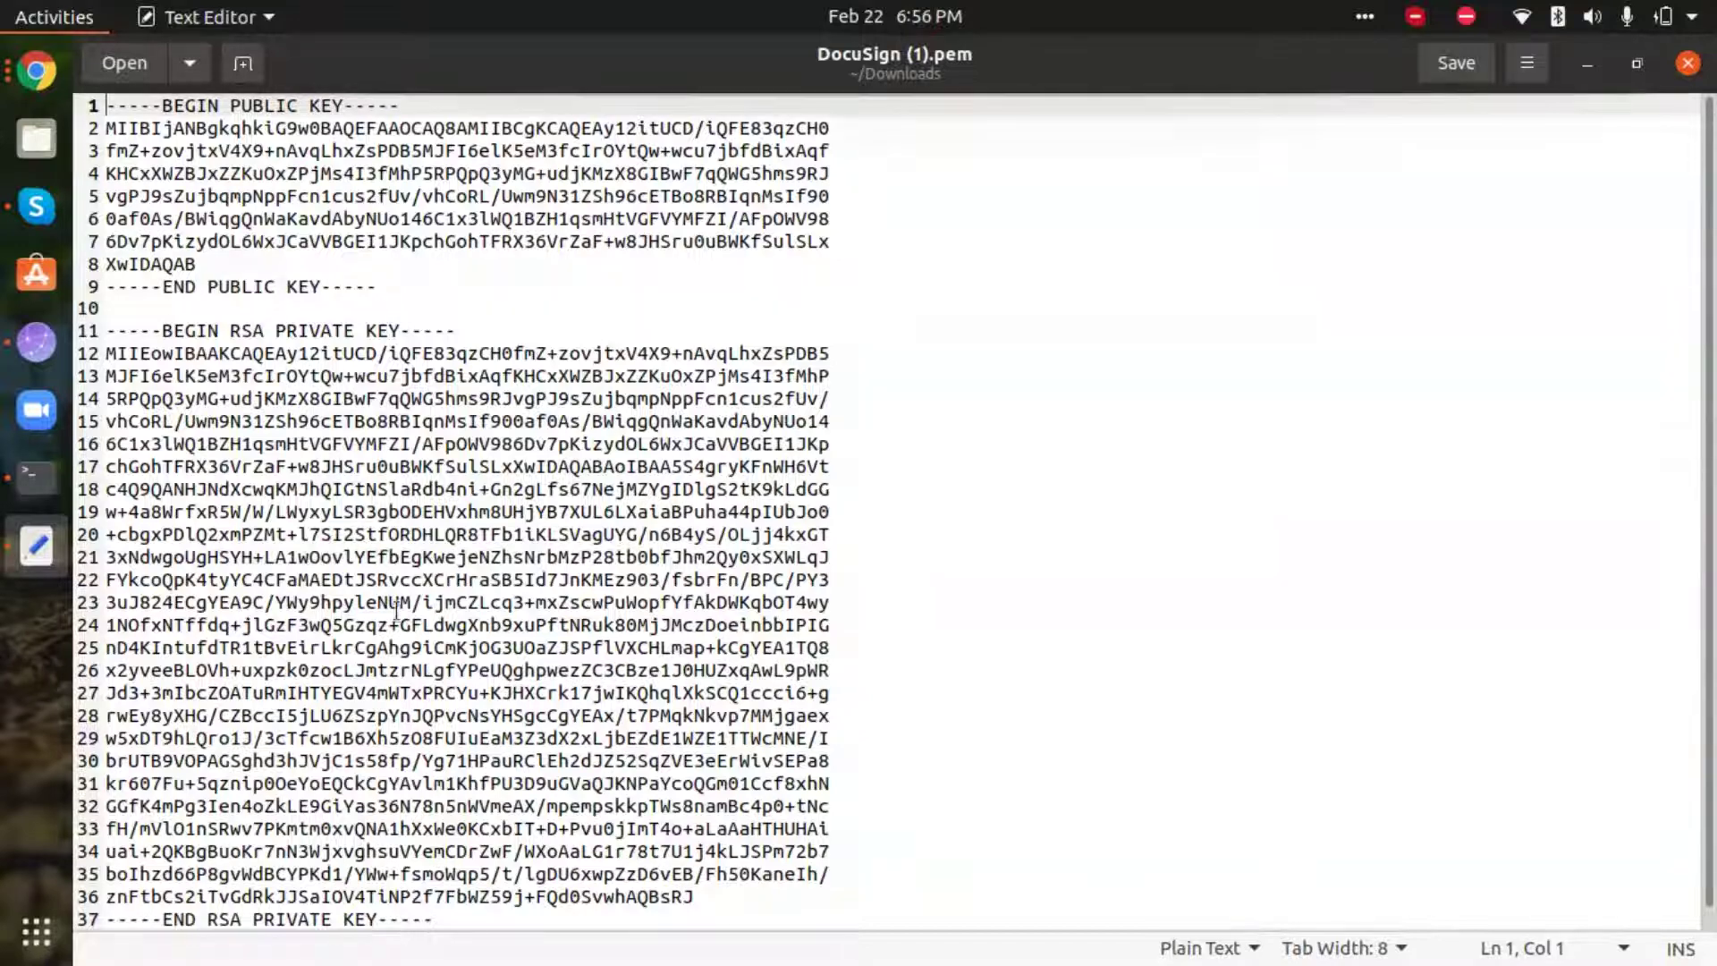
pyautogui.click(1686, 70)
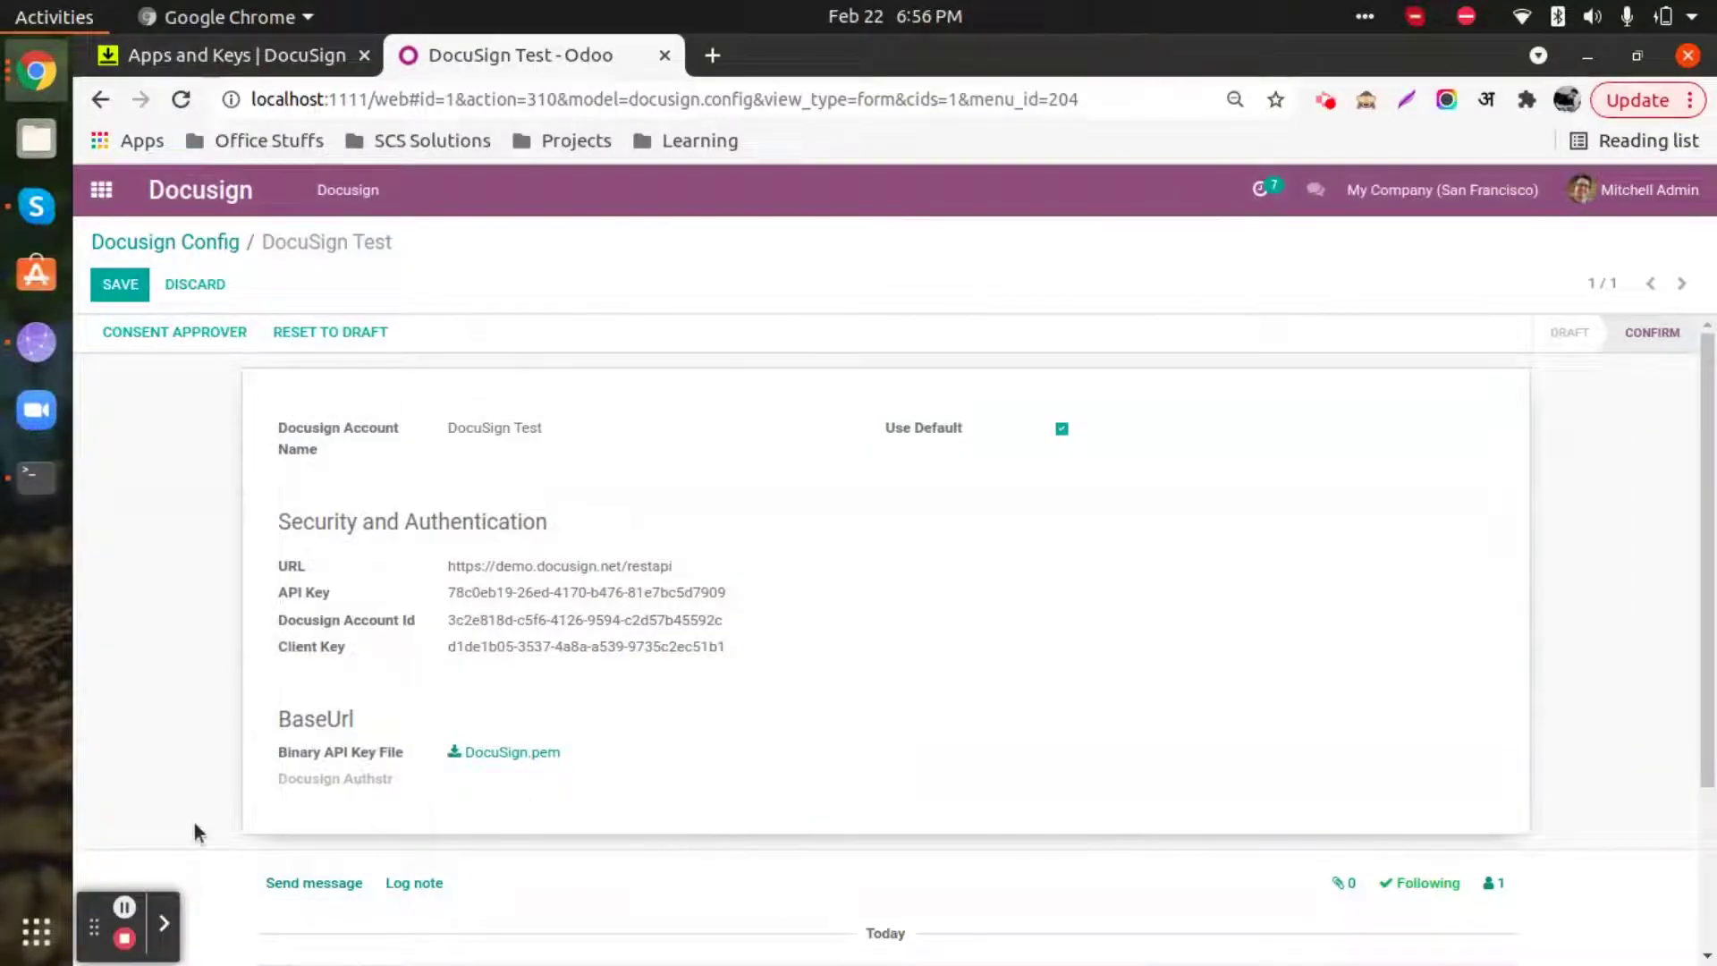
pyautogui.click(121, 284)
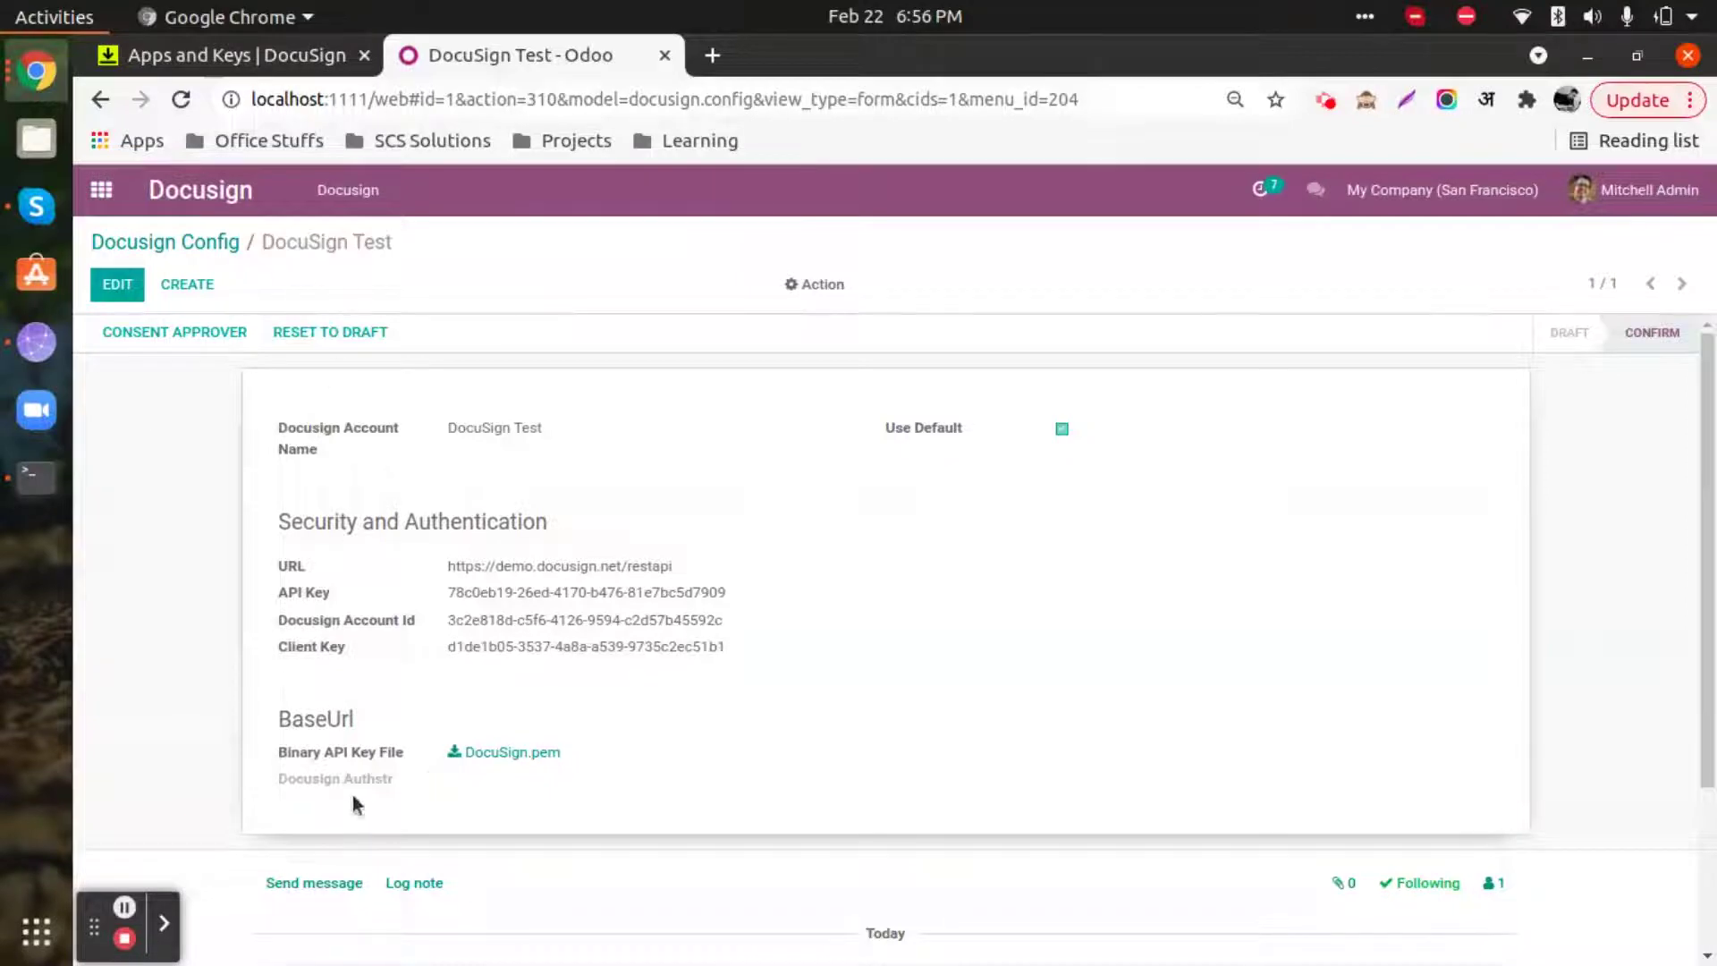
# Leave the DocuSign Test configuration, look at the CRM pipeline, and return to the Odoo app overview
pyautogui.scroll(-5, 353, 793)
pyautogui.scroll(5, 307, 716)
pyautogui.click(169, 241)
pyautogui.click(96, 193)
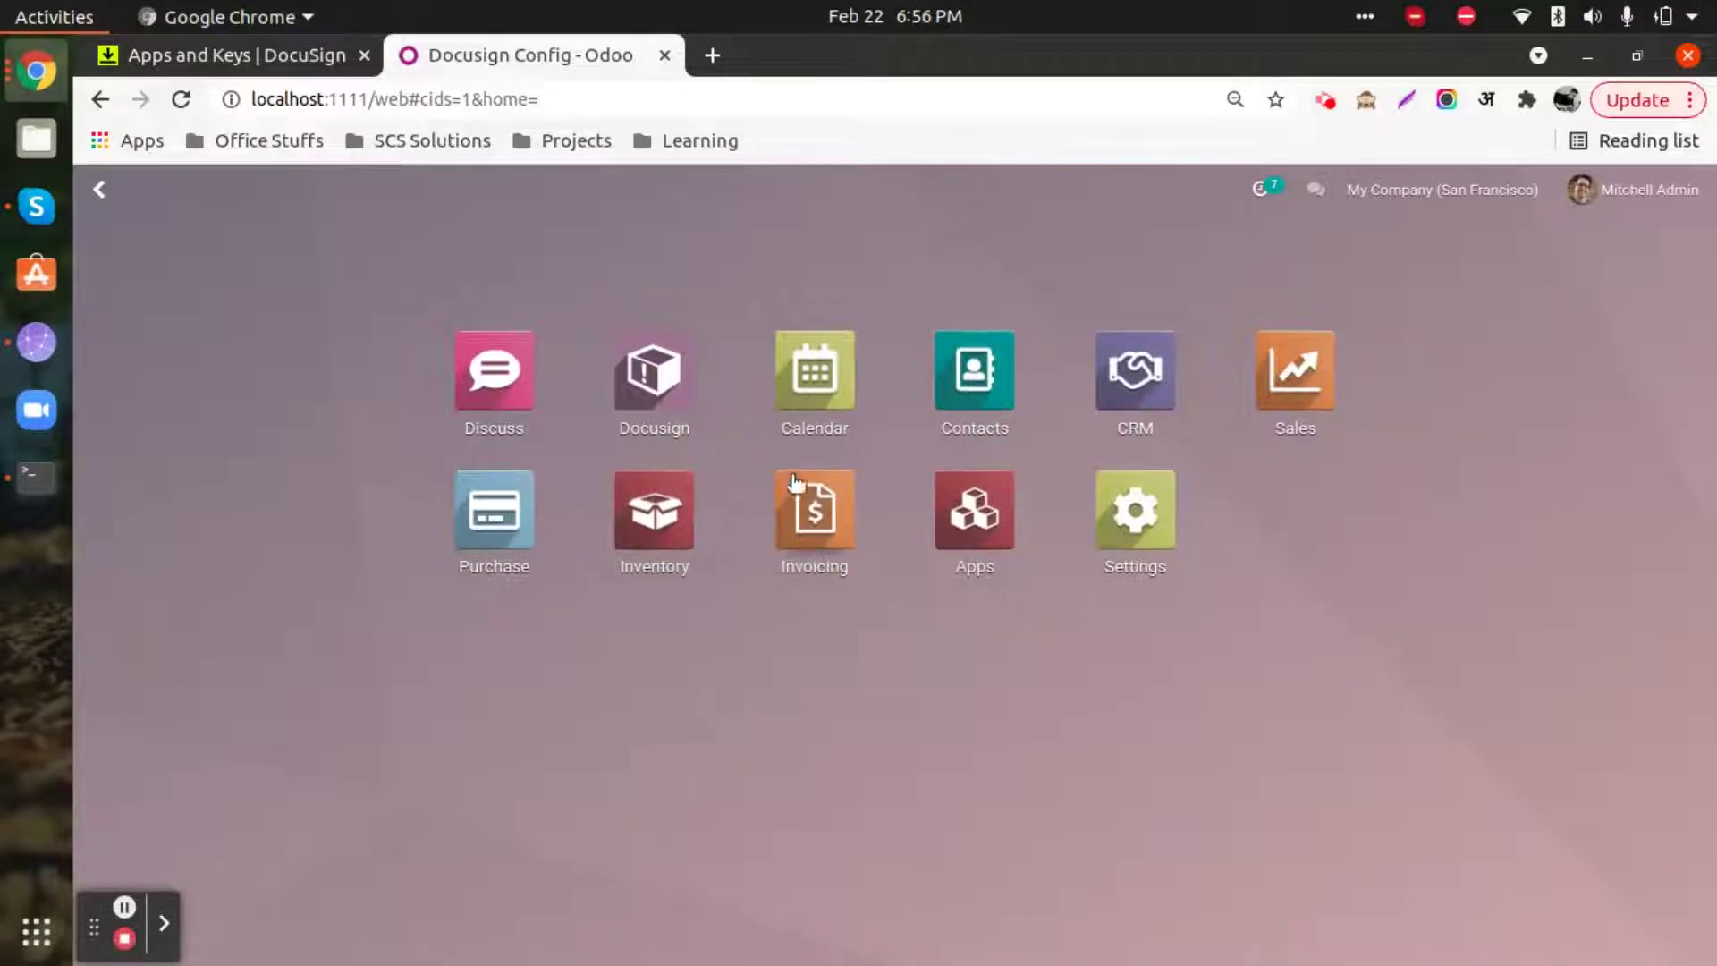
pyautogui.click(1140, 369)
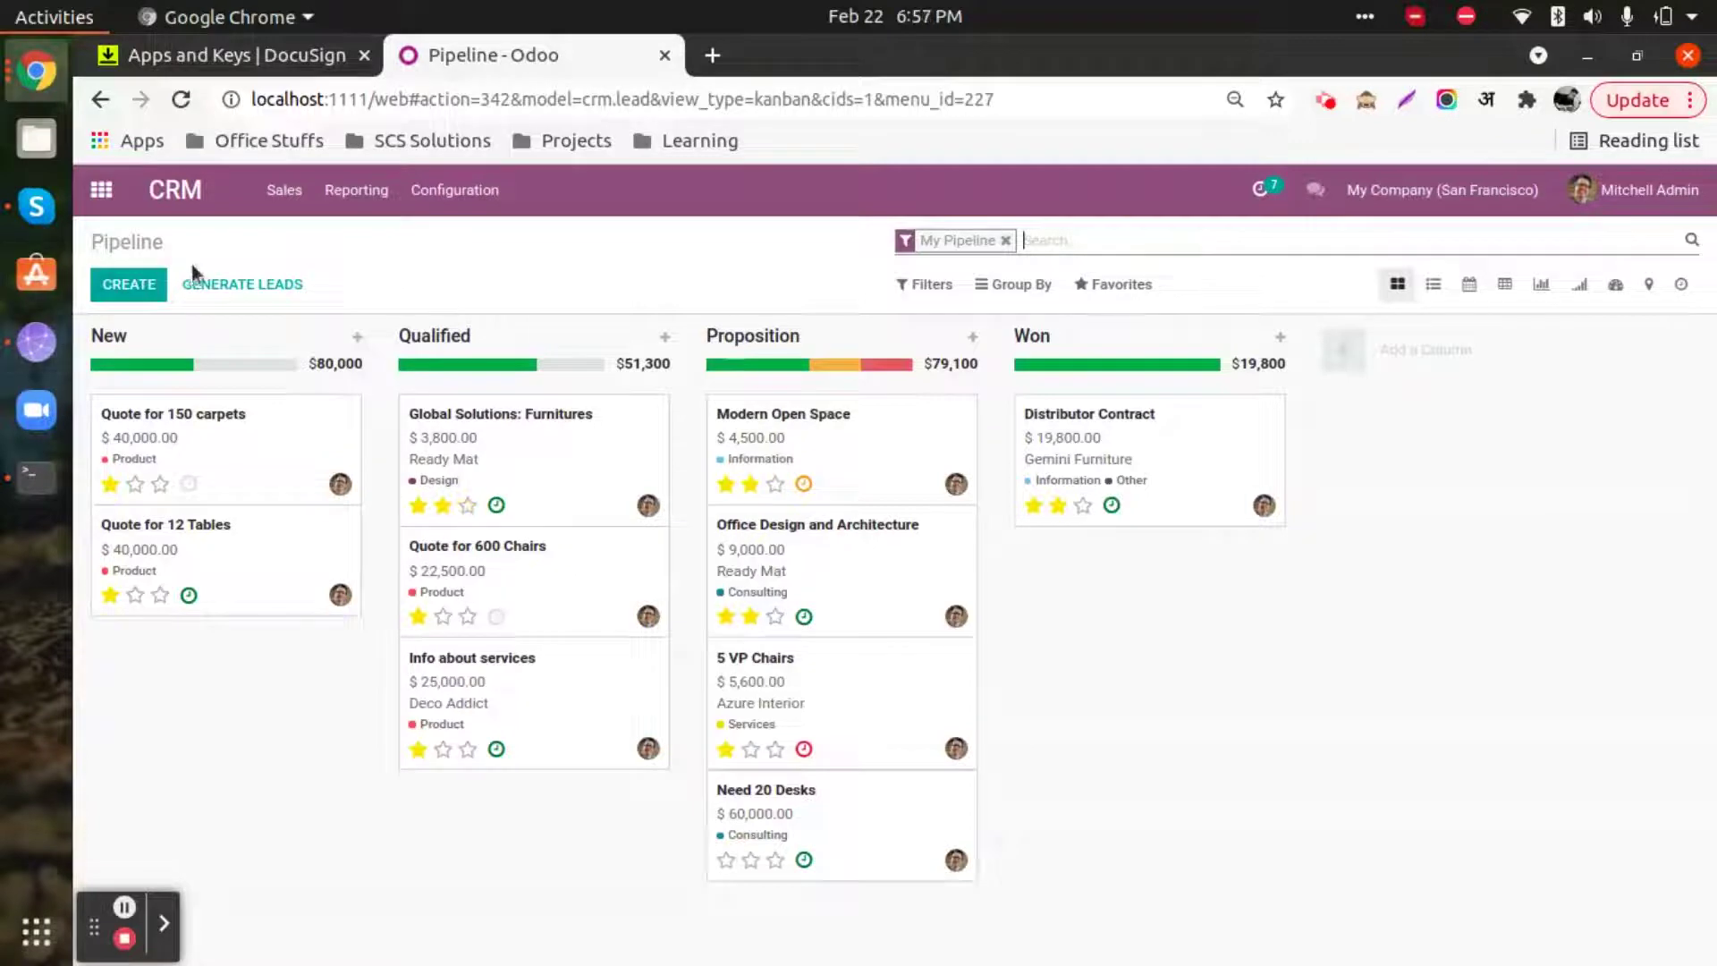
pyautogui.click(101, 190)
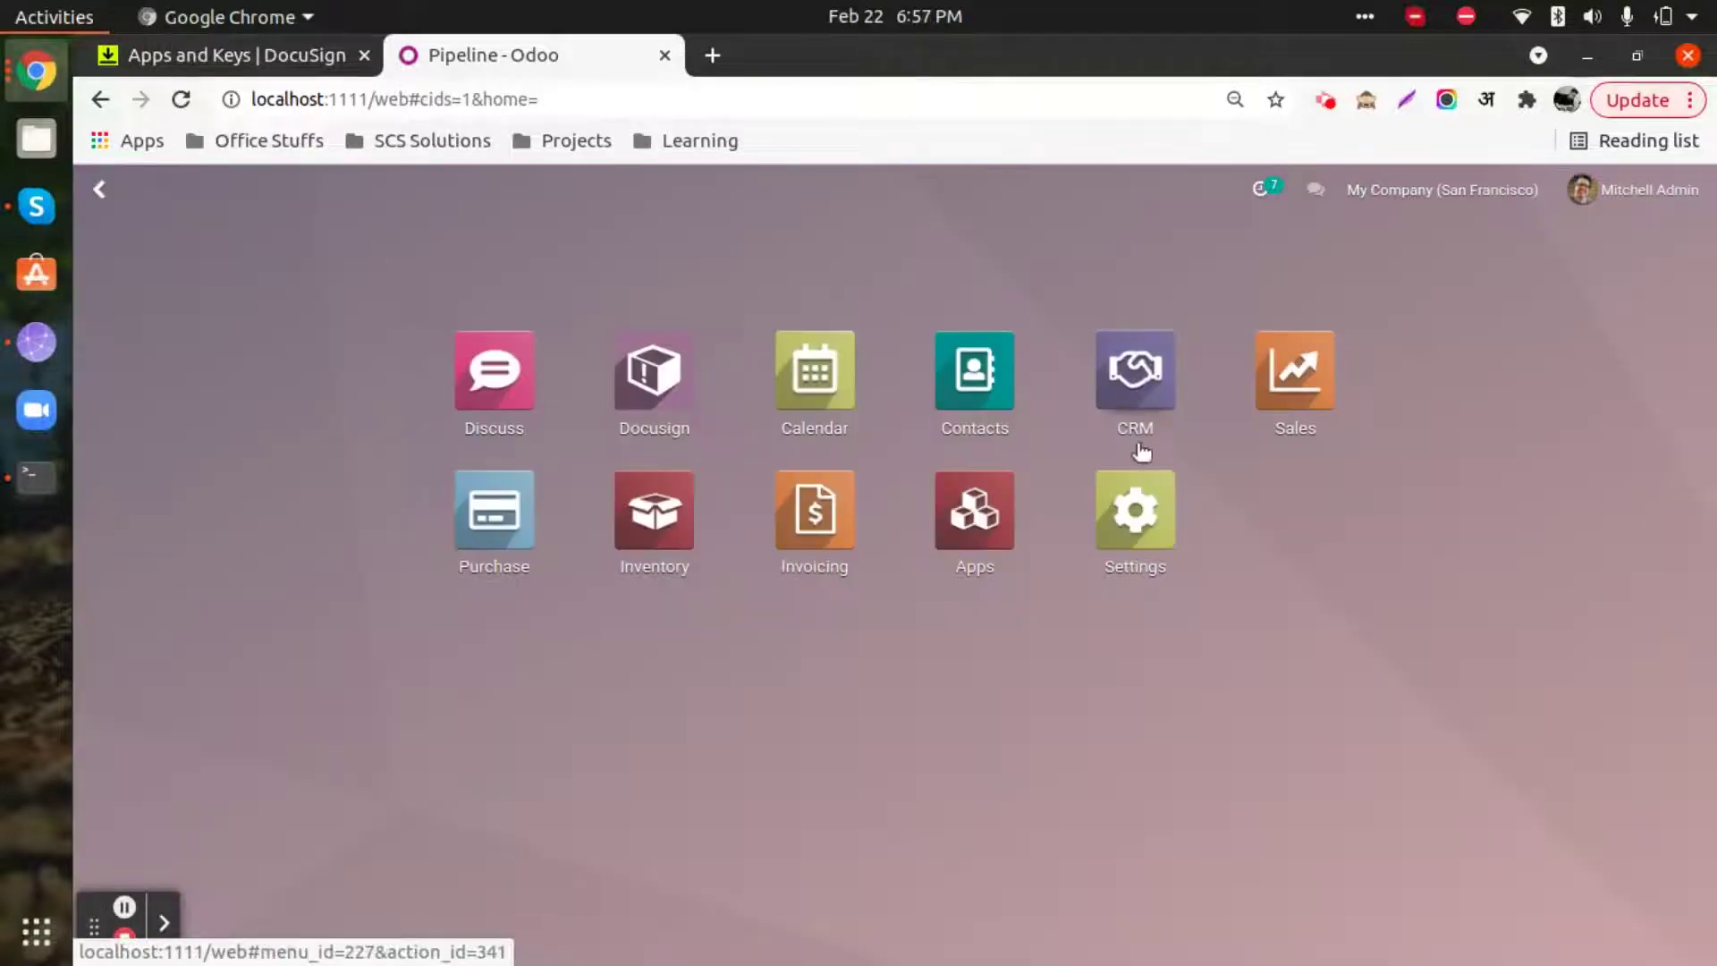
# Create a new quotation in Sales for the customer "Customer" with the expiration date 02/25/2022
pyautogui.click(1318, 363)
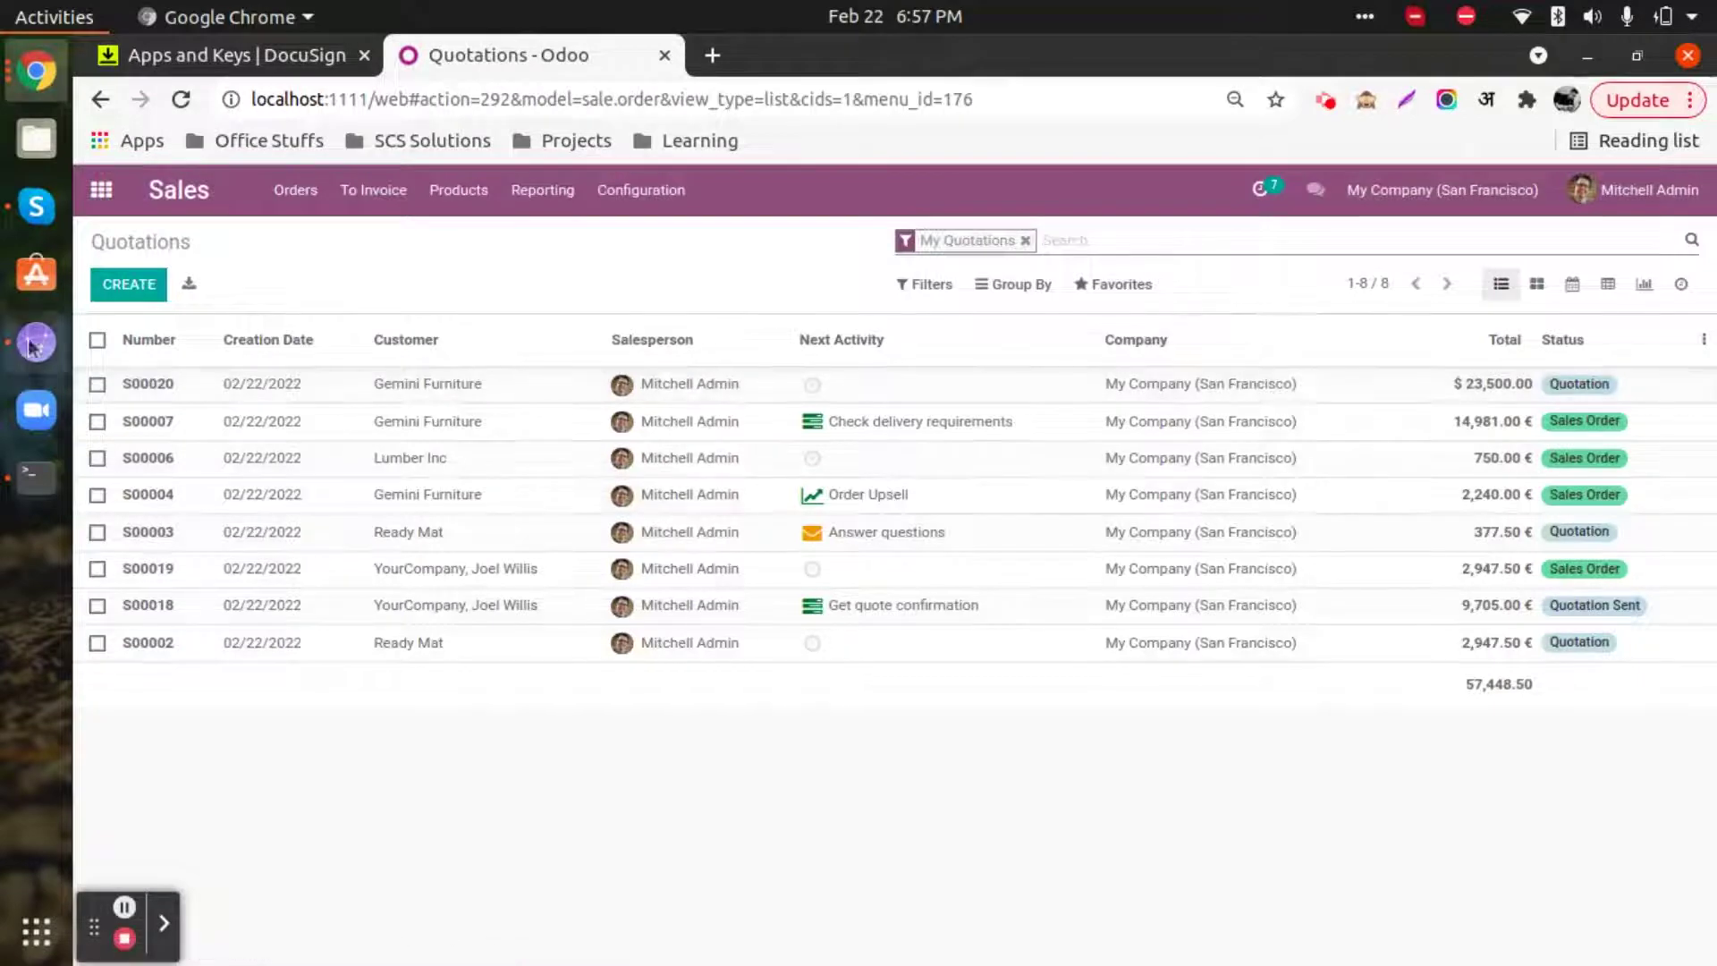
pyautogui.click(134, 281)
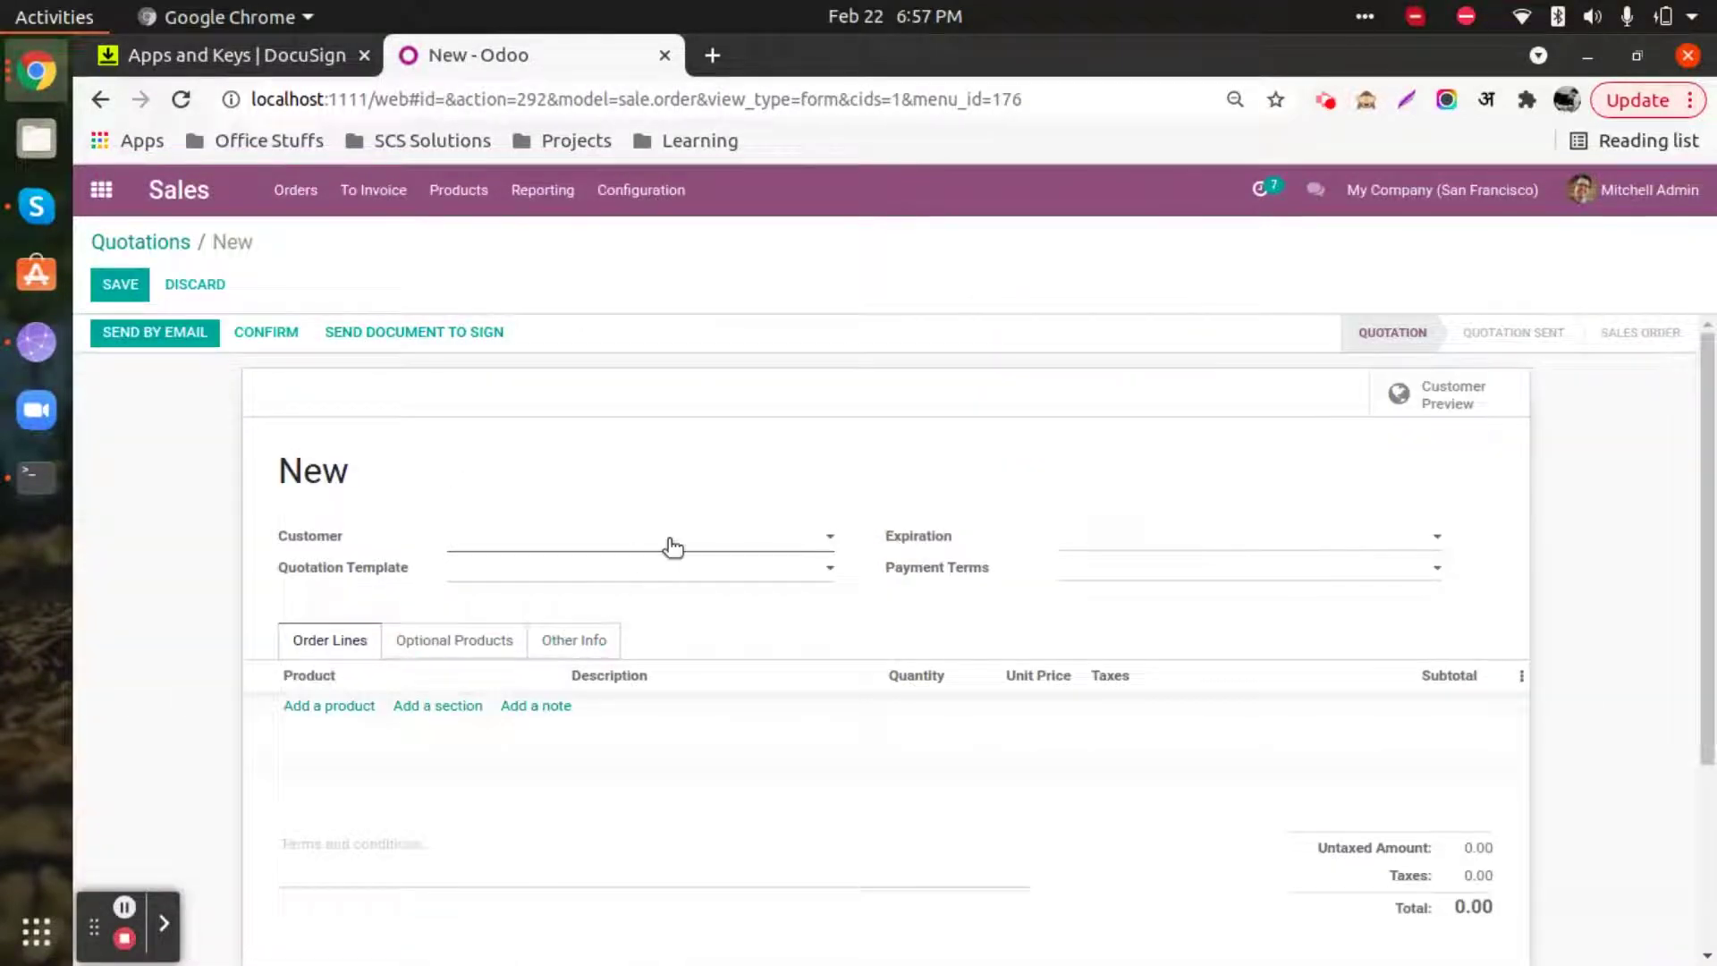
pyautogui.write('Custoer')
pyautogui.hotkey('ctrl', 'a')
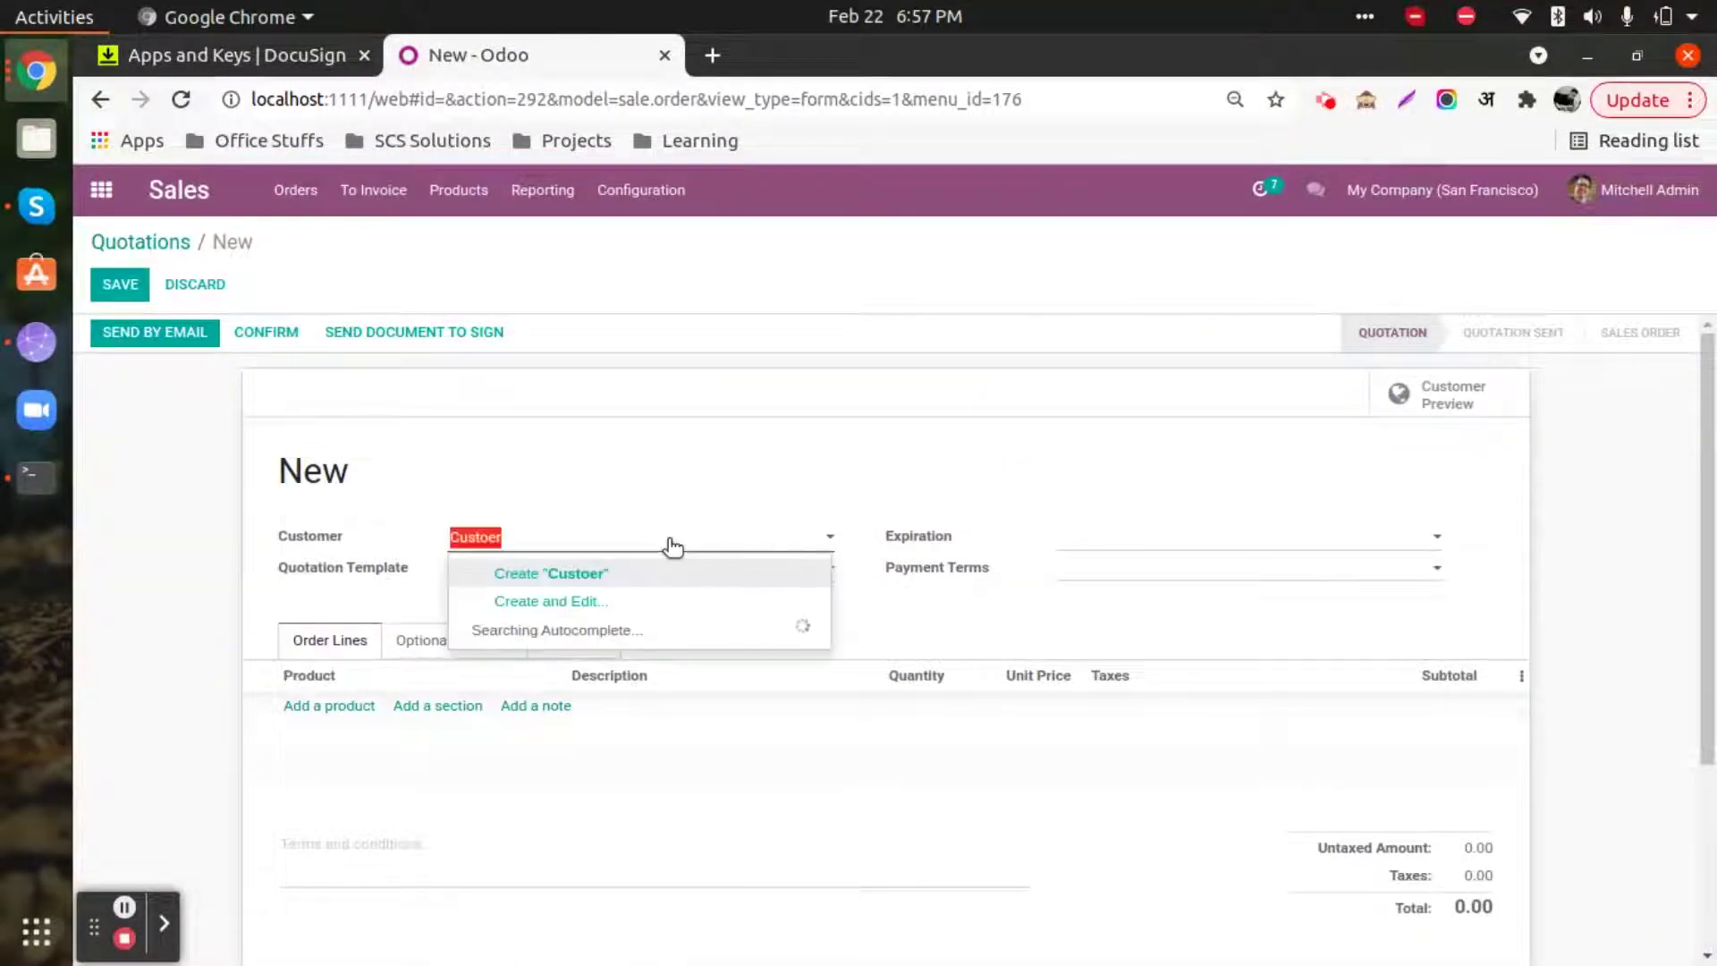
pyautogui.write('customer')
pyautogui.press('Return')
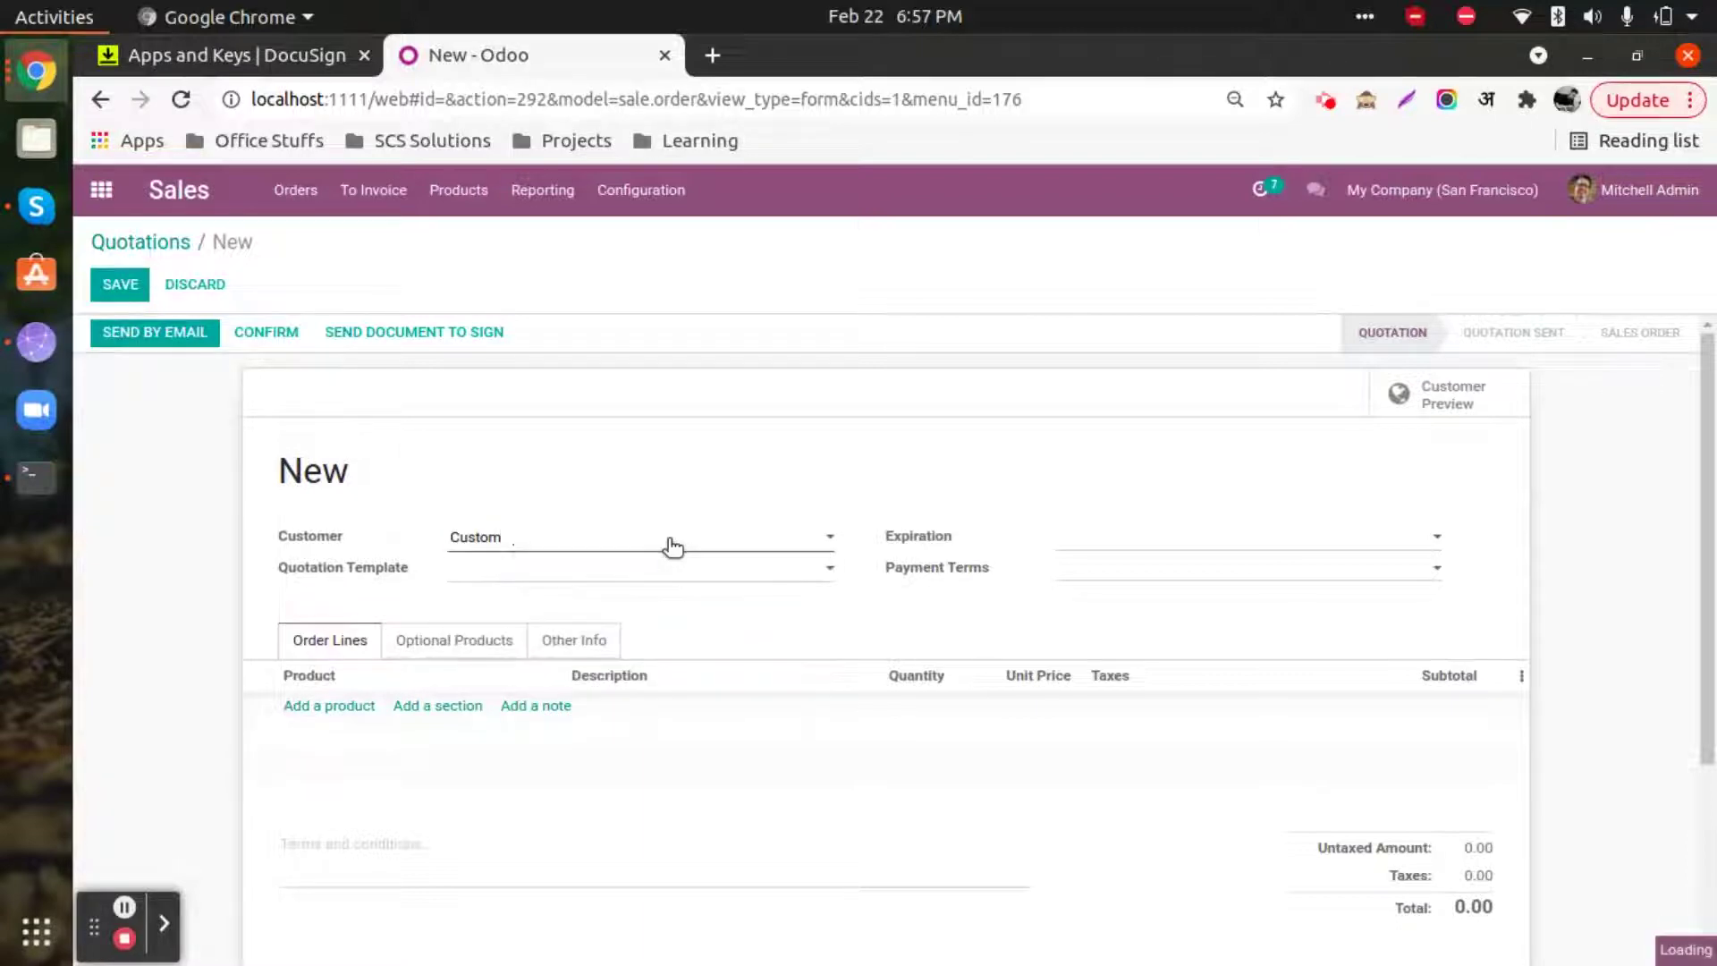
pyautogui.click(1119, 536)
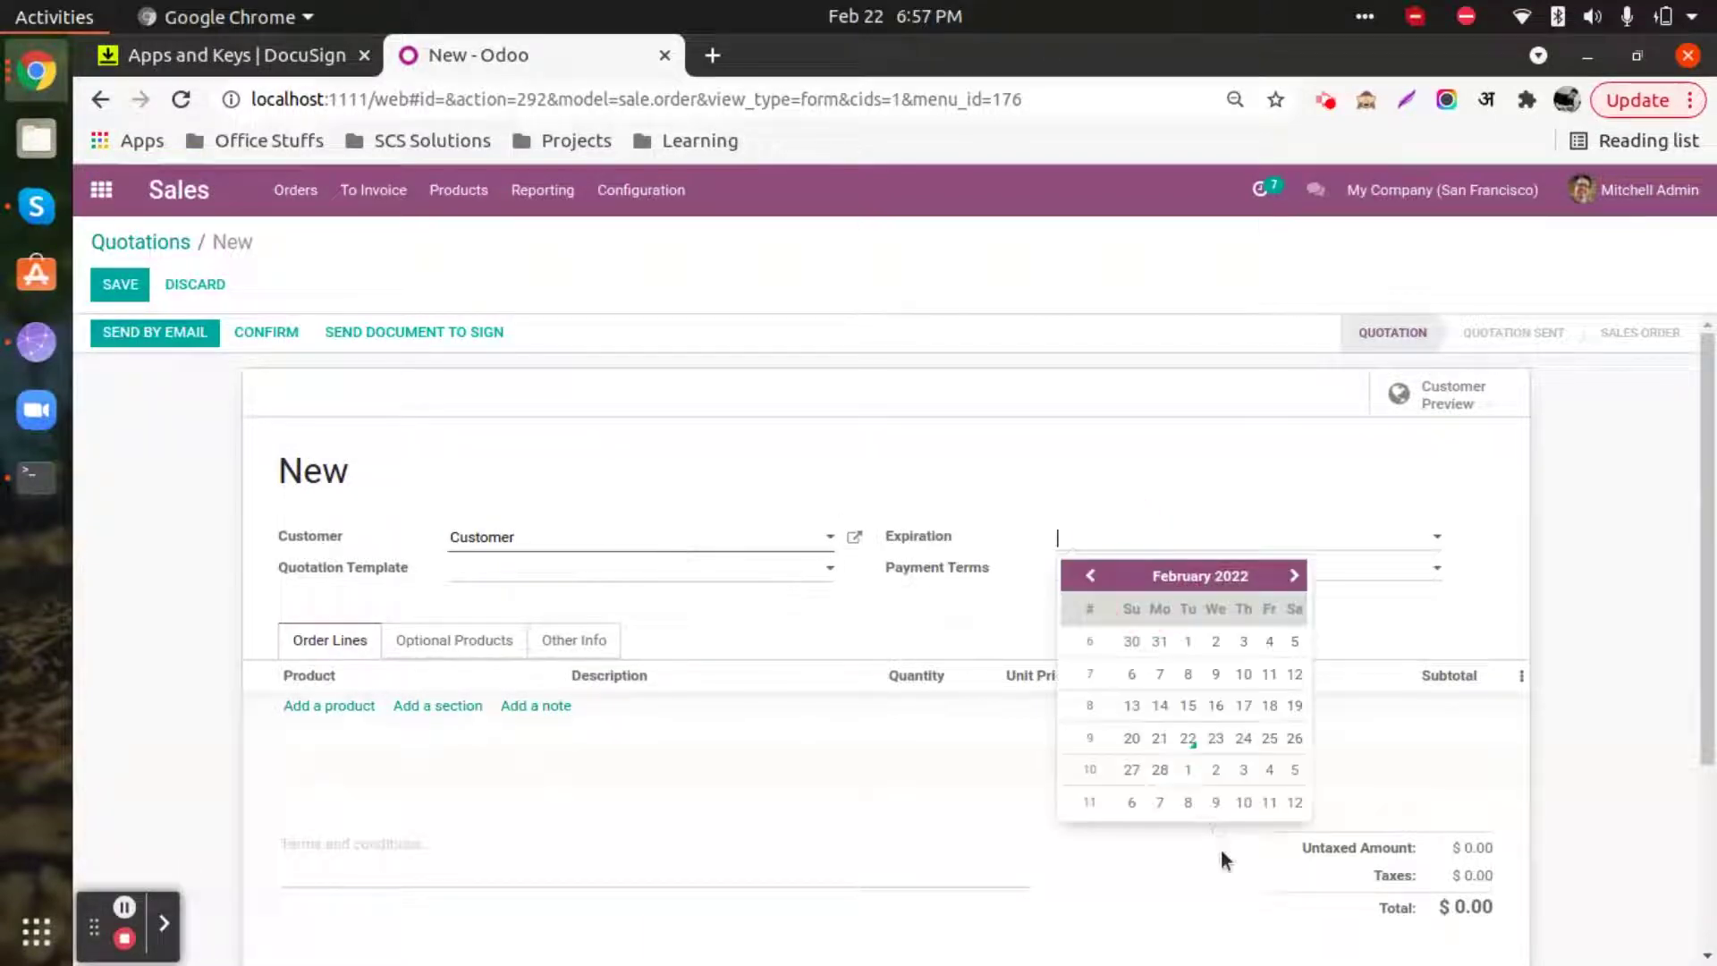
pyautogui.click(1269, 738)
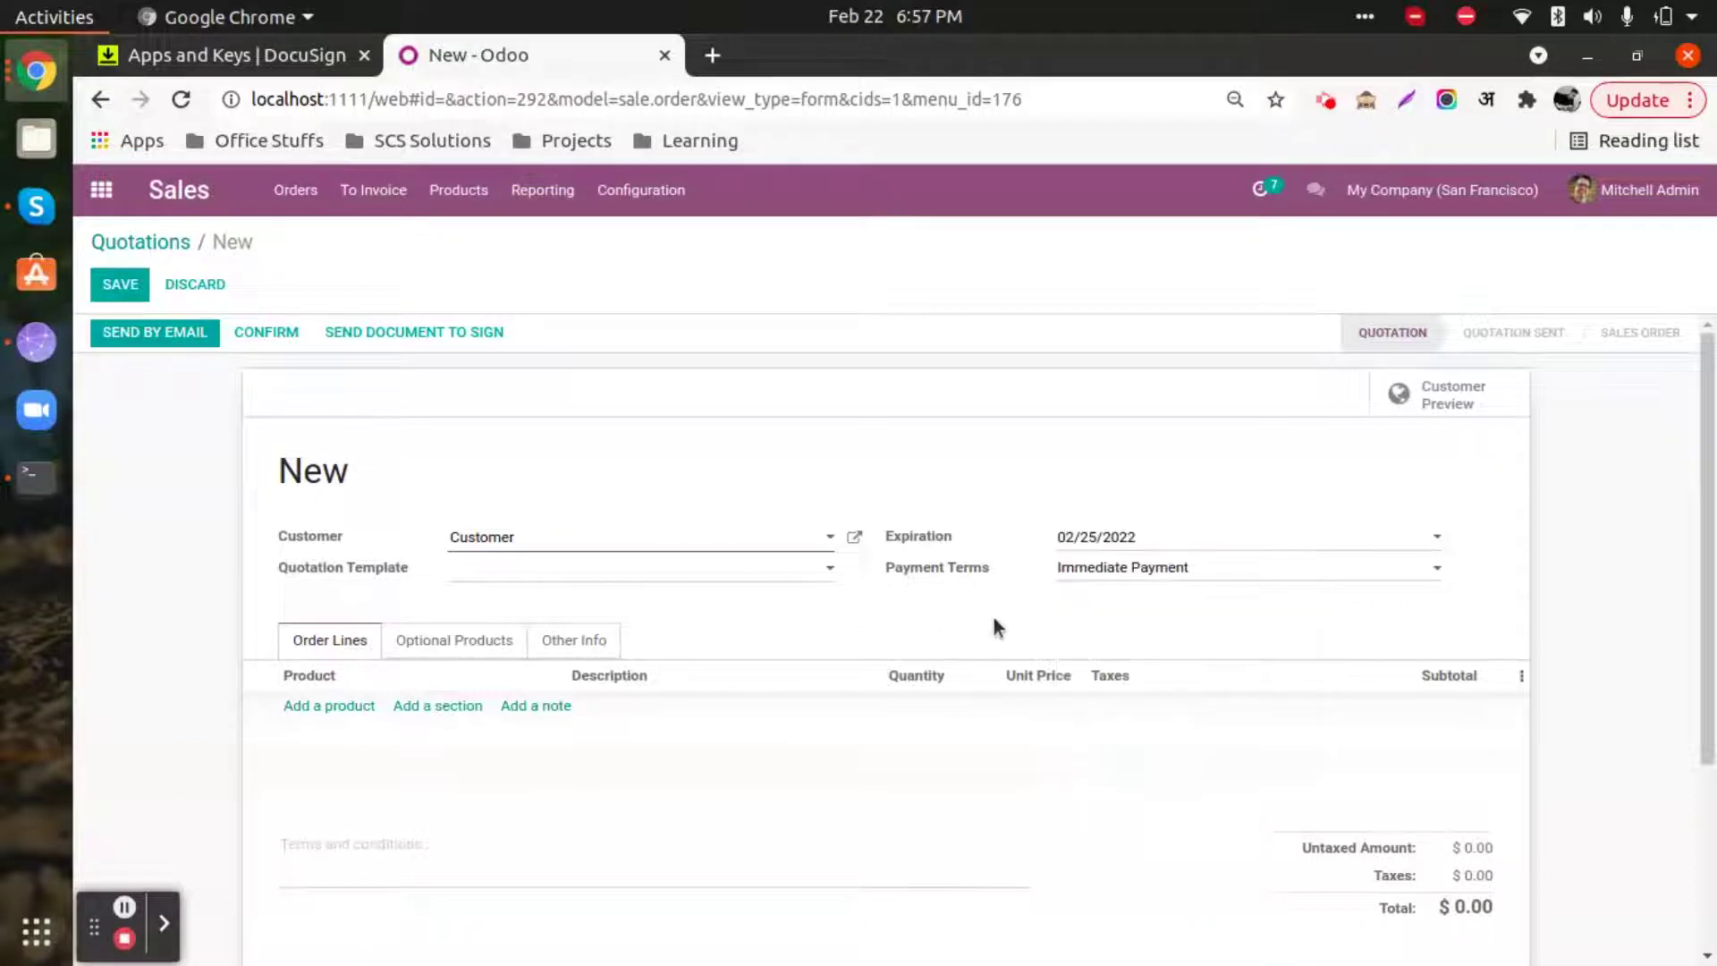
pyautogui.click(568, 581)
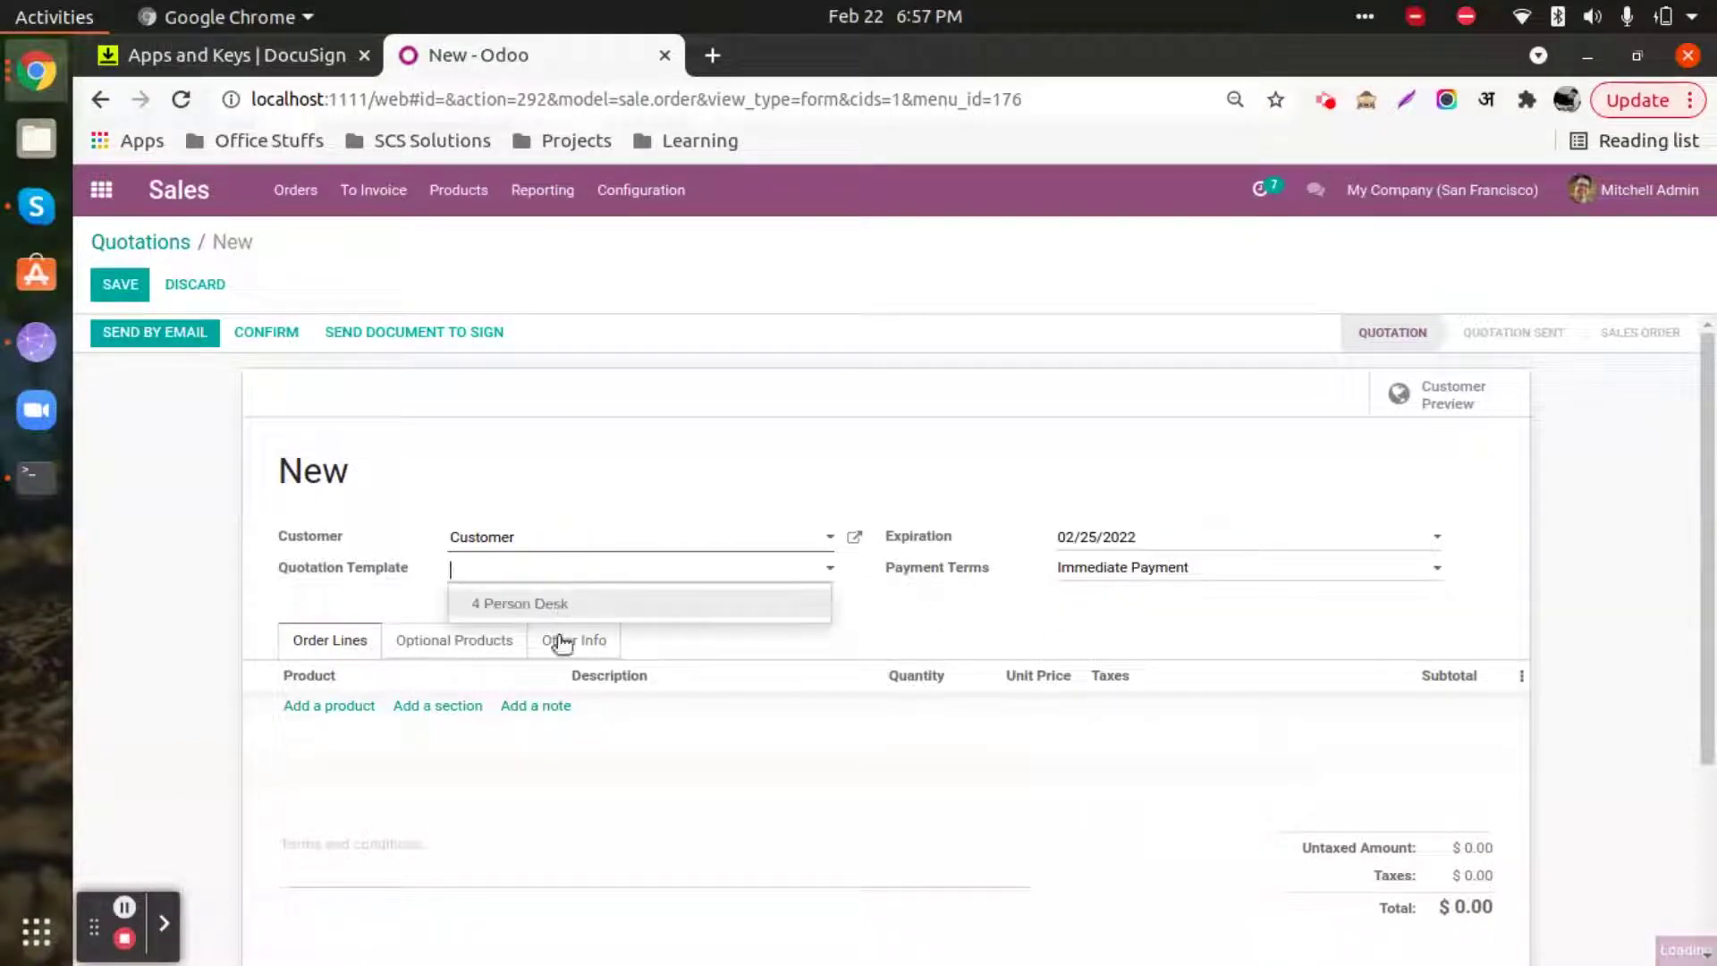
pyautogui.click(540, 580)
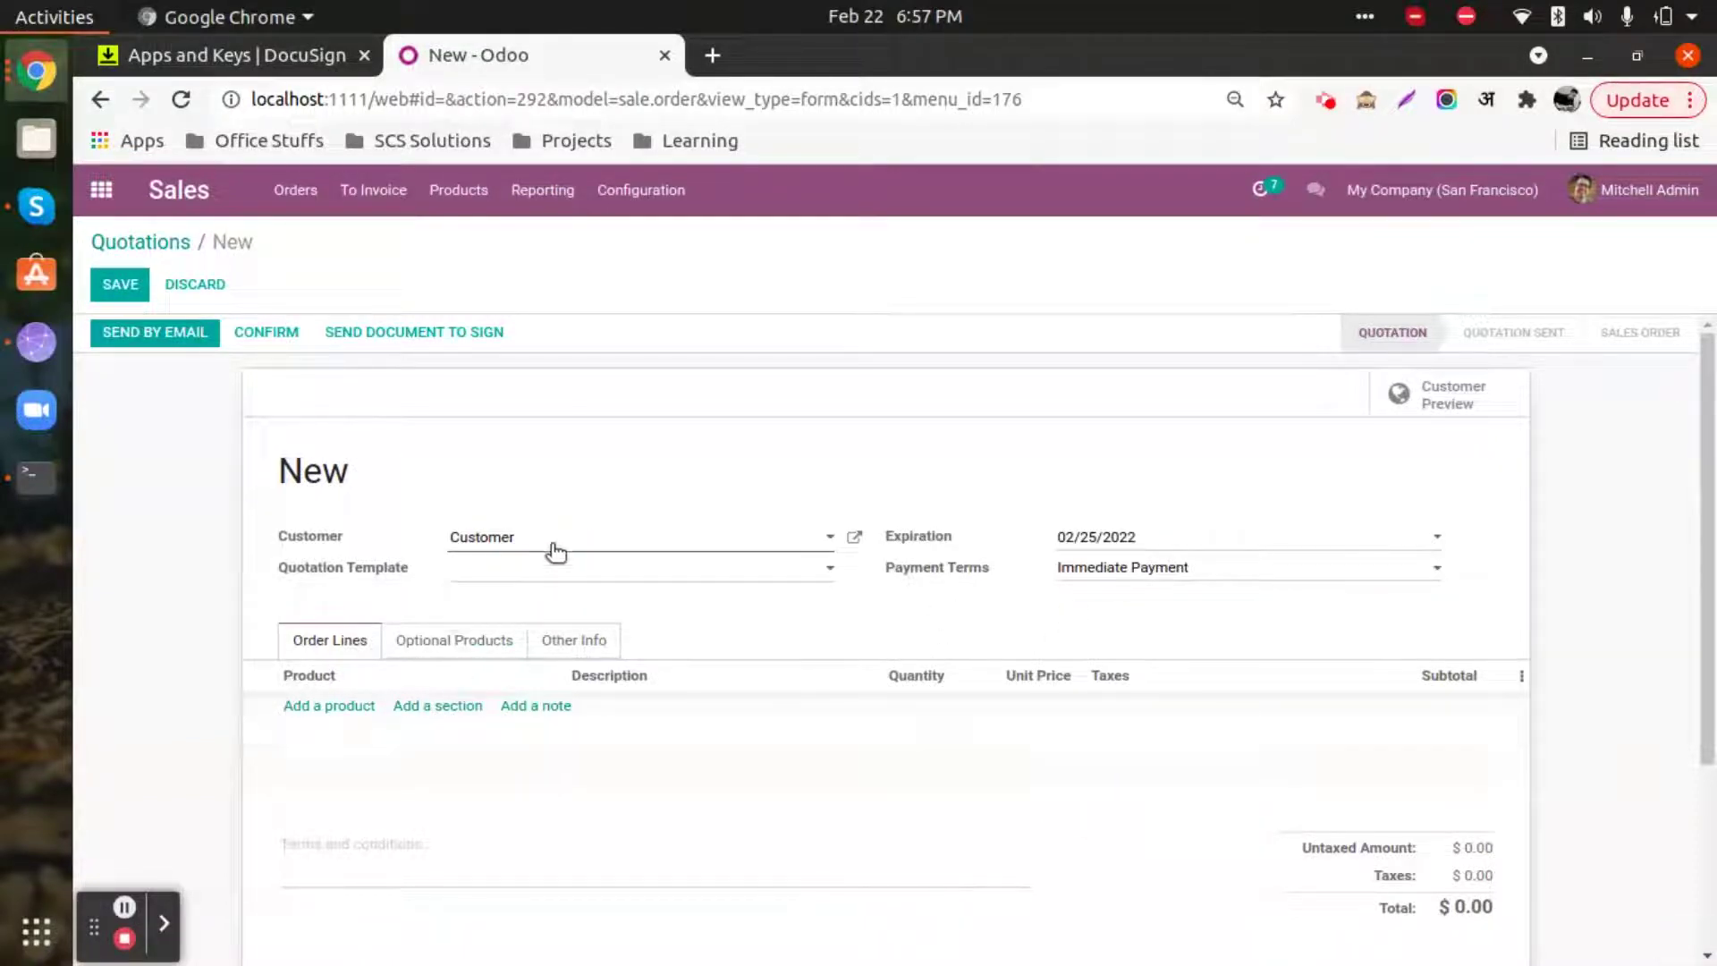
# Add [Product] Mobile Stand to the order lines with a quantity of 10 and save the quotation
pyautogui.click(338, 705)
pyautogui.write('Produc')
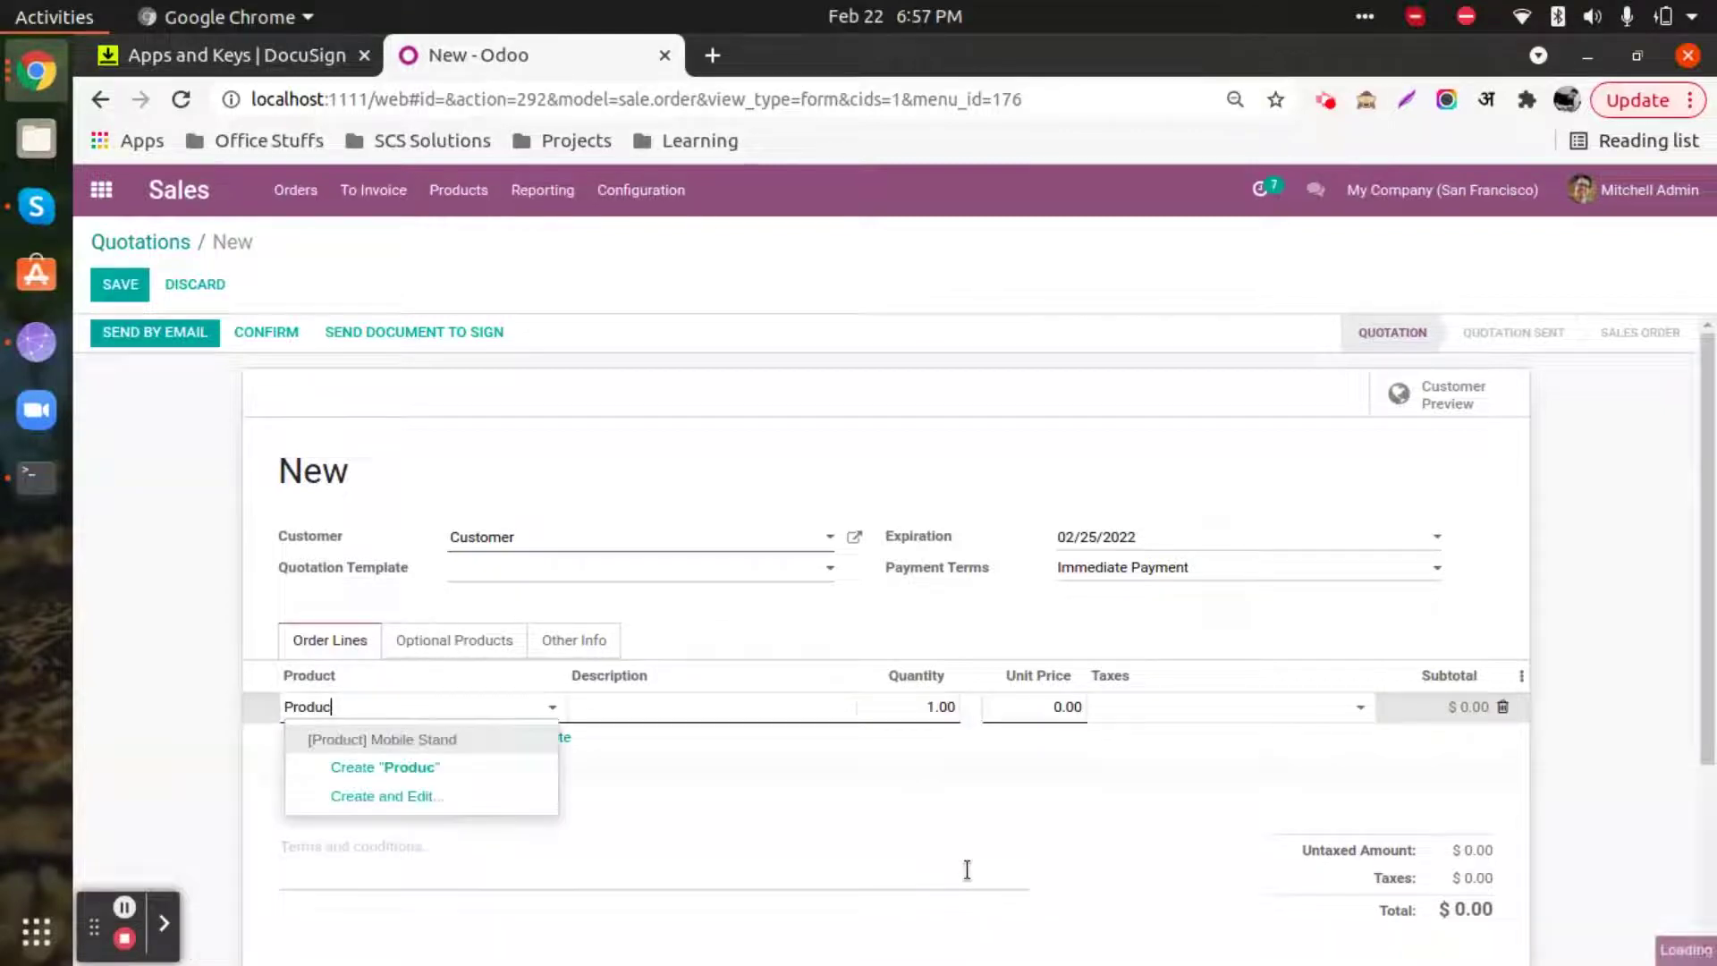
pyautogui.press('Return')
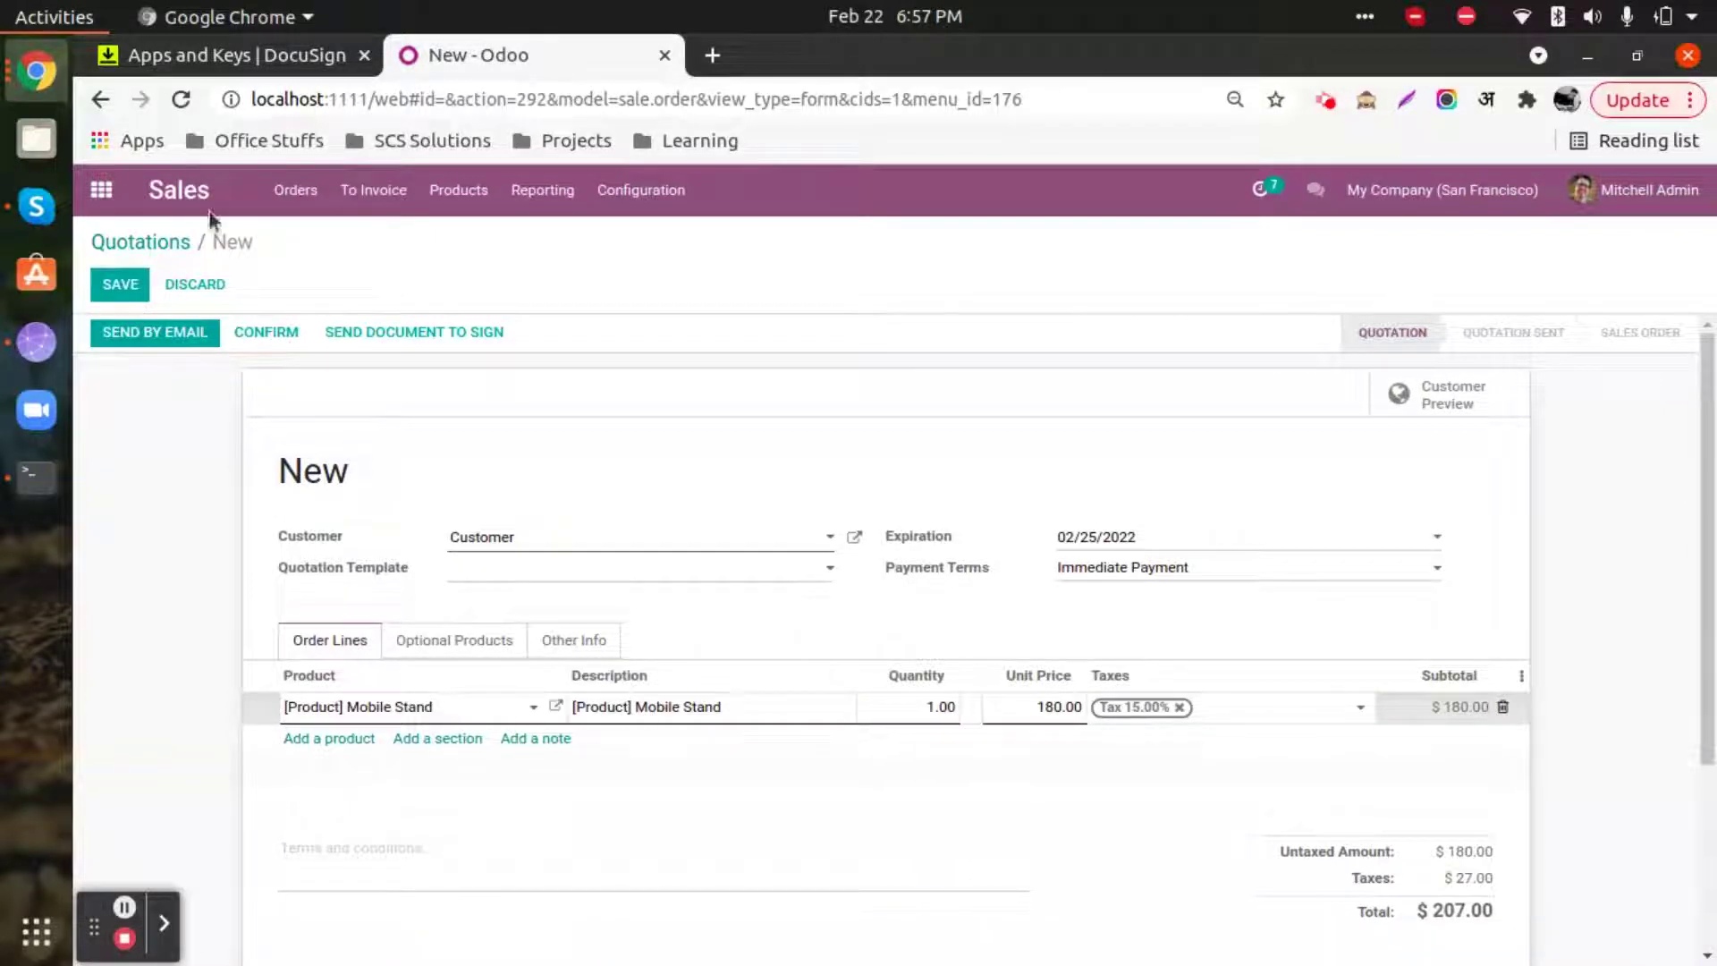
pyautogui.click(915, 710)
pyautogui.write('10')
pyautogui.click(1178, 433)
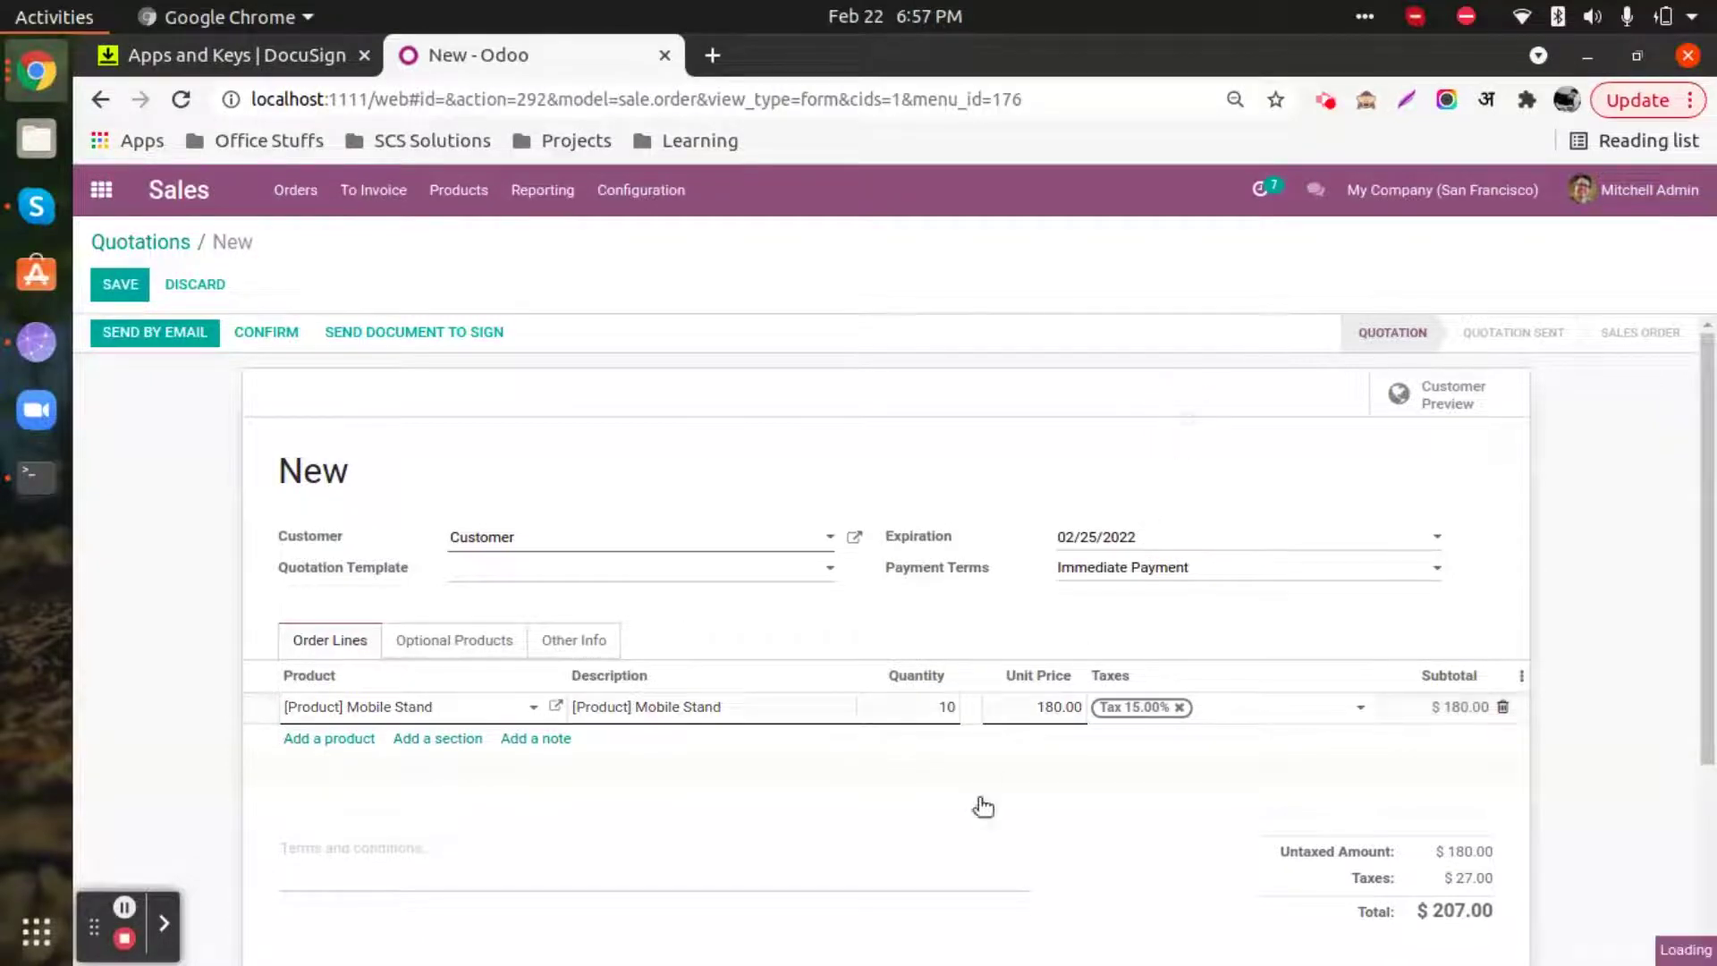
pyautogui.scroll(-2, 1140, 707)
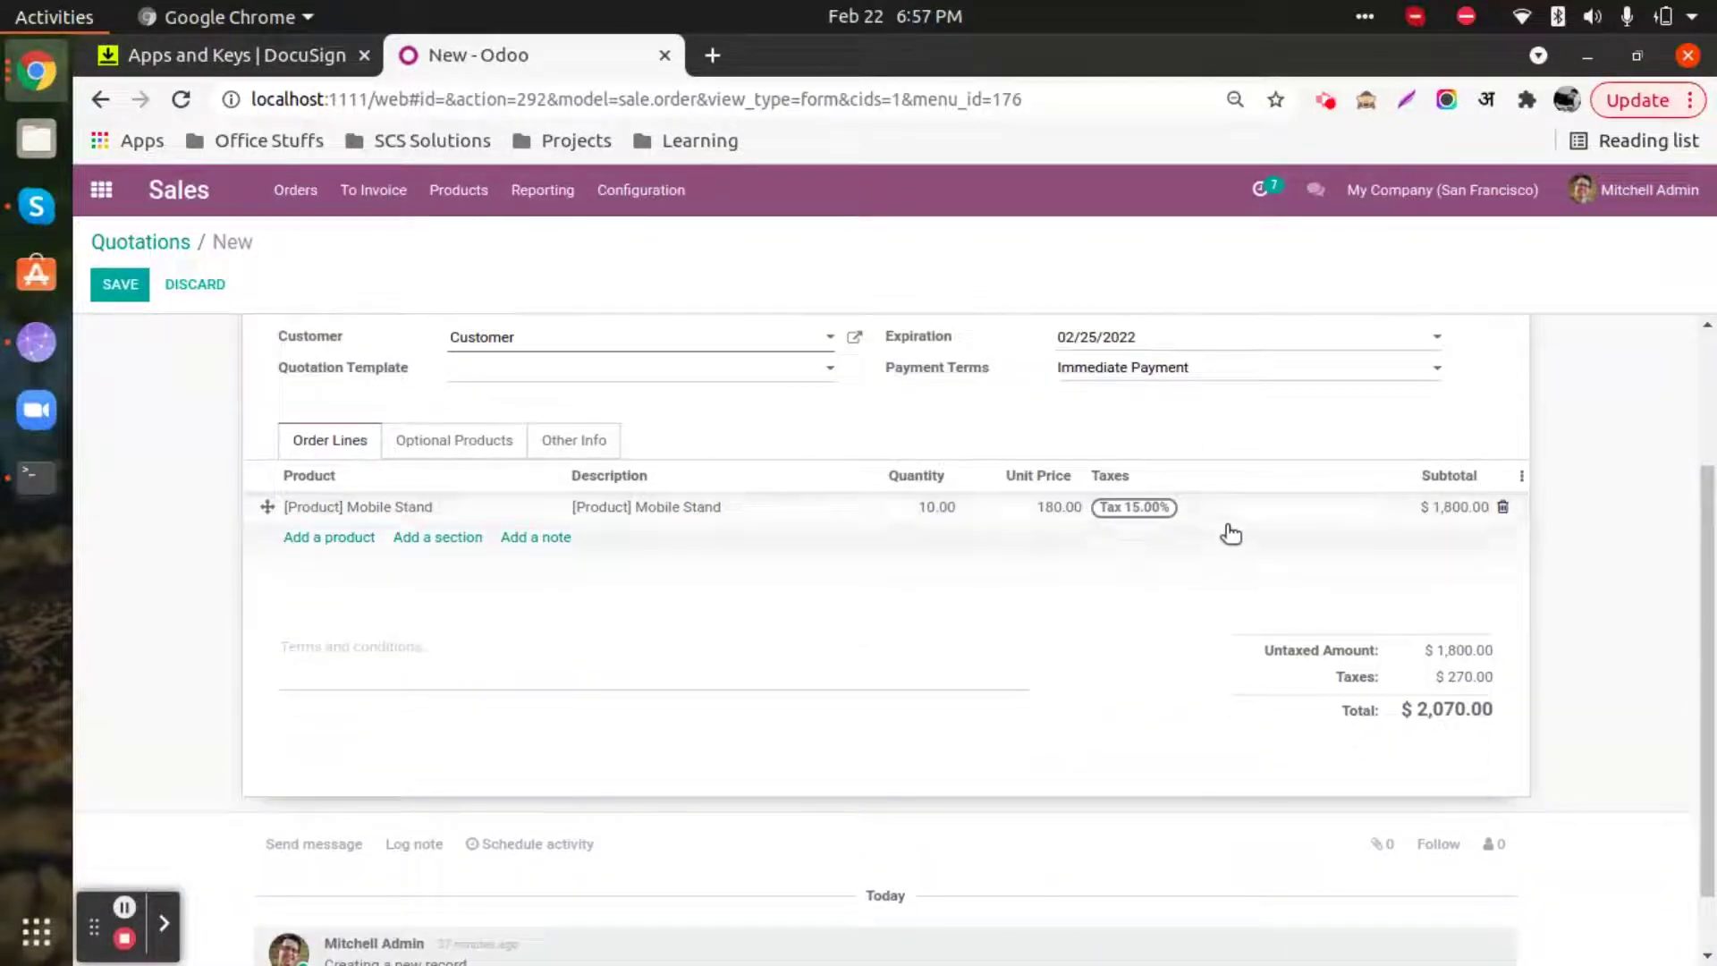
pyautogui.scroll(2, 767, 915)
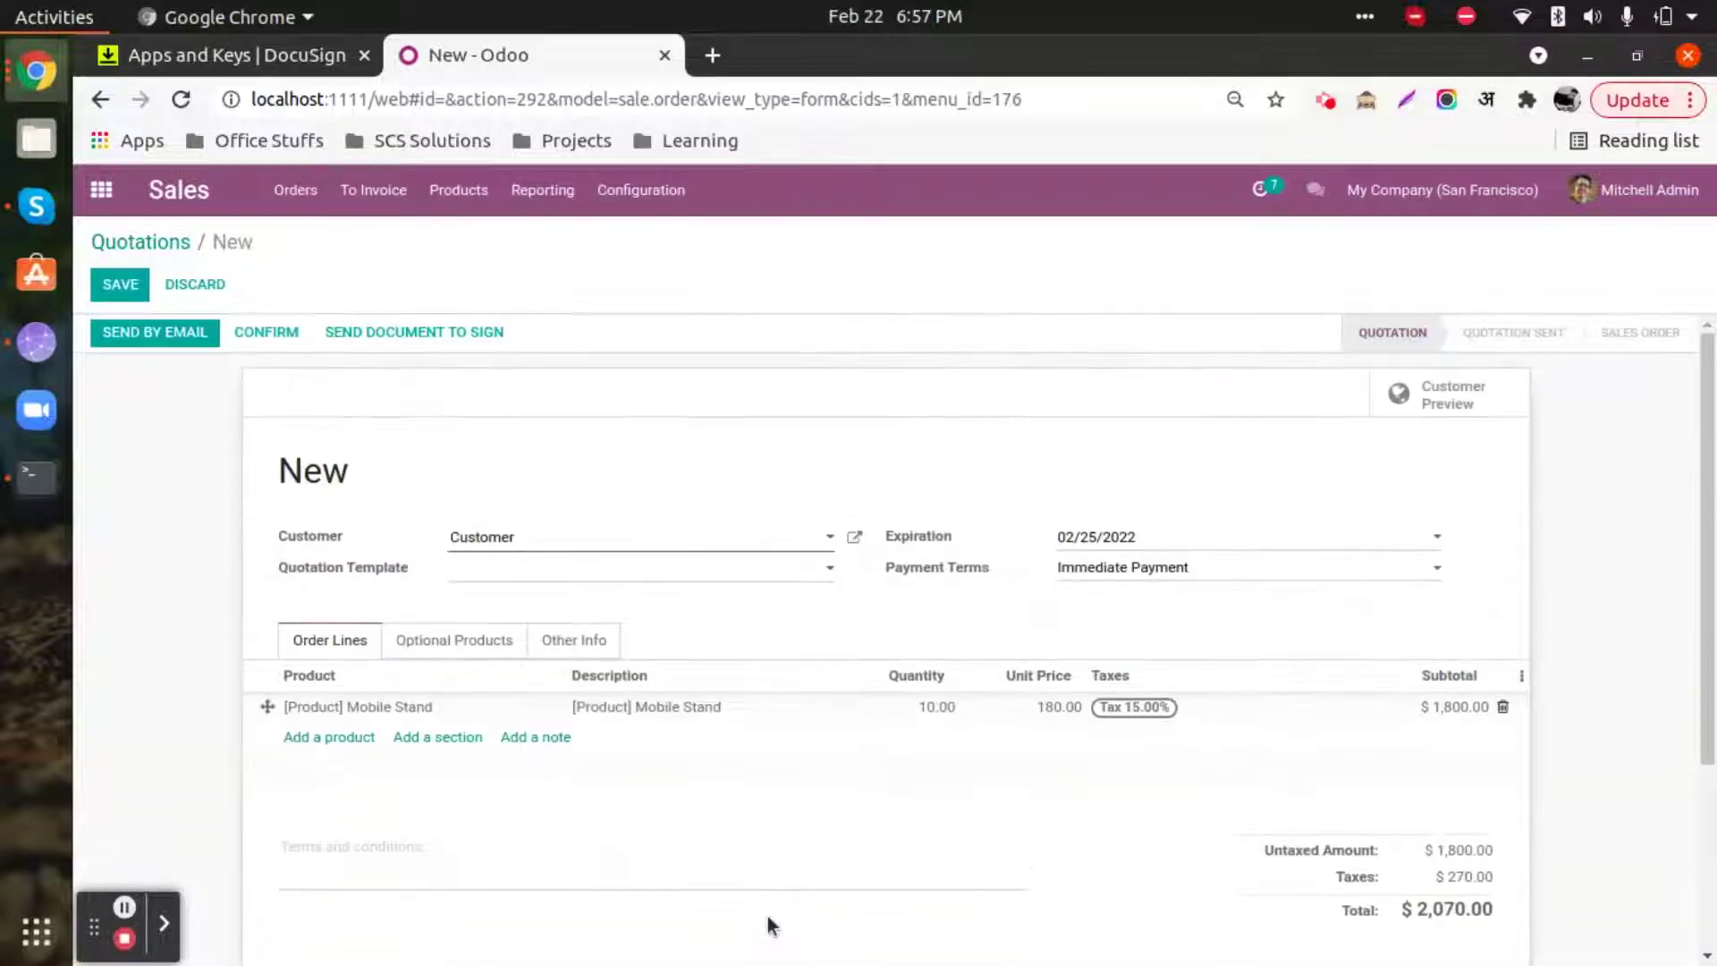
pyautogui.click(121, 284)
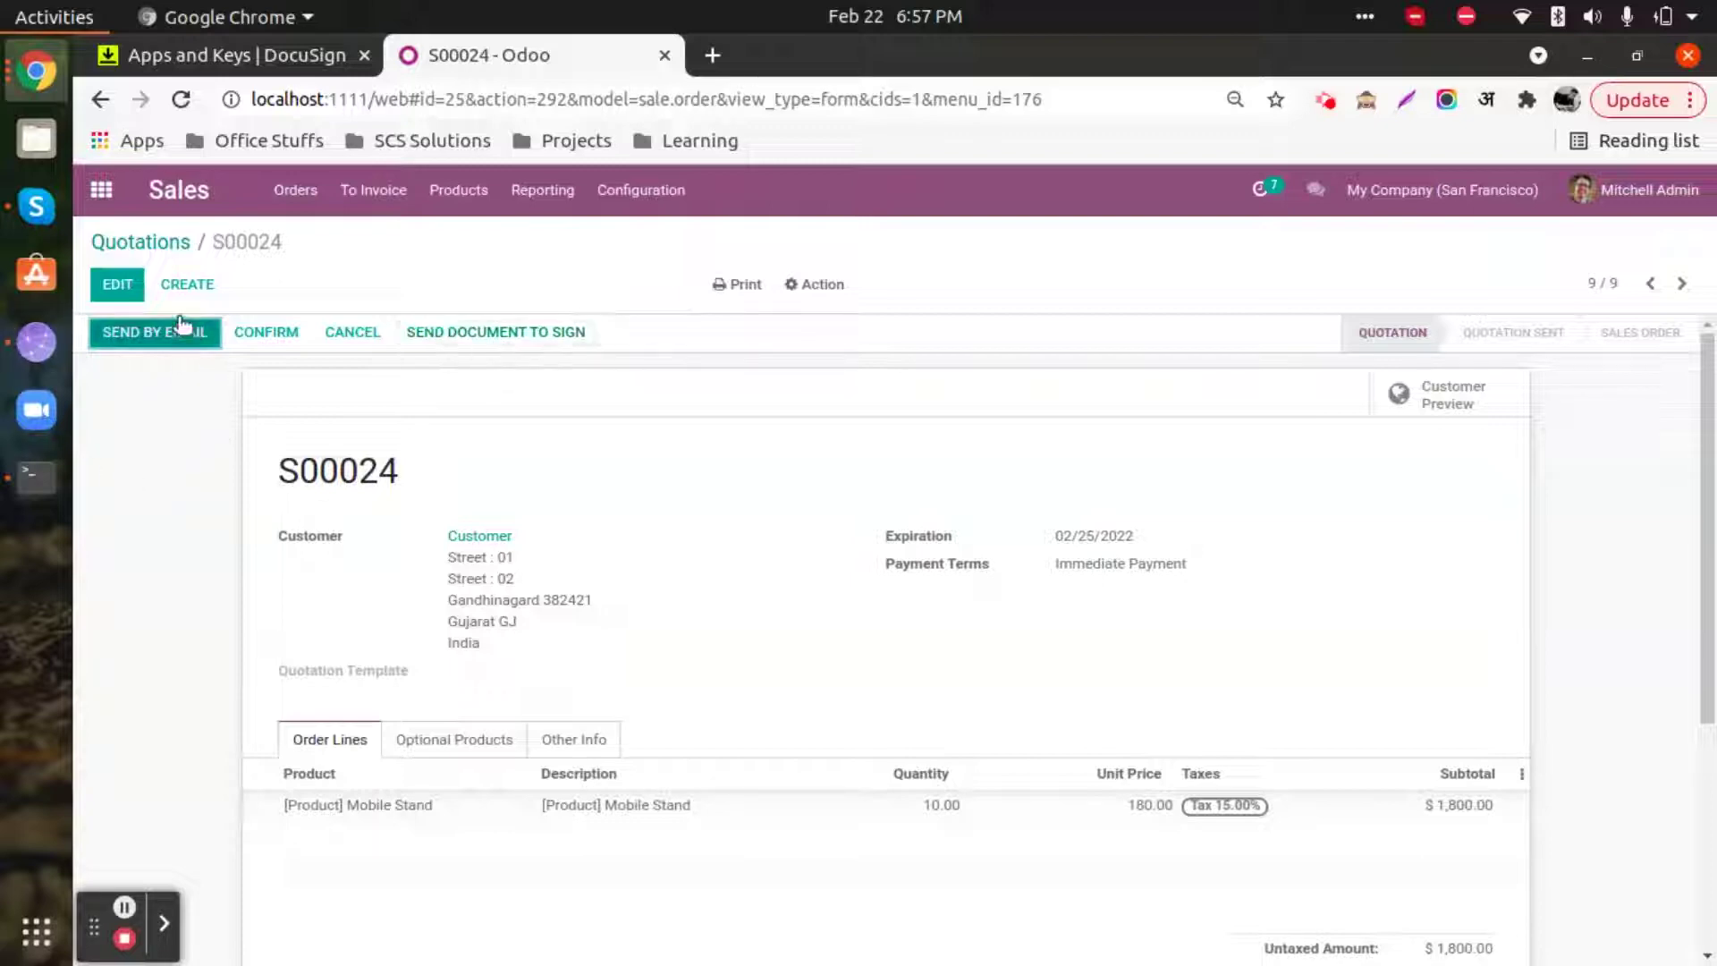
# Open the quotation's customer record to check its contact details, including the e-mail, and go back to the quotation
pyautogui.click(474, 347)
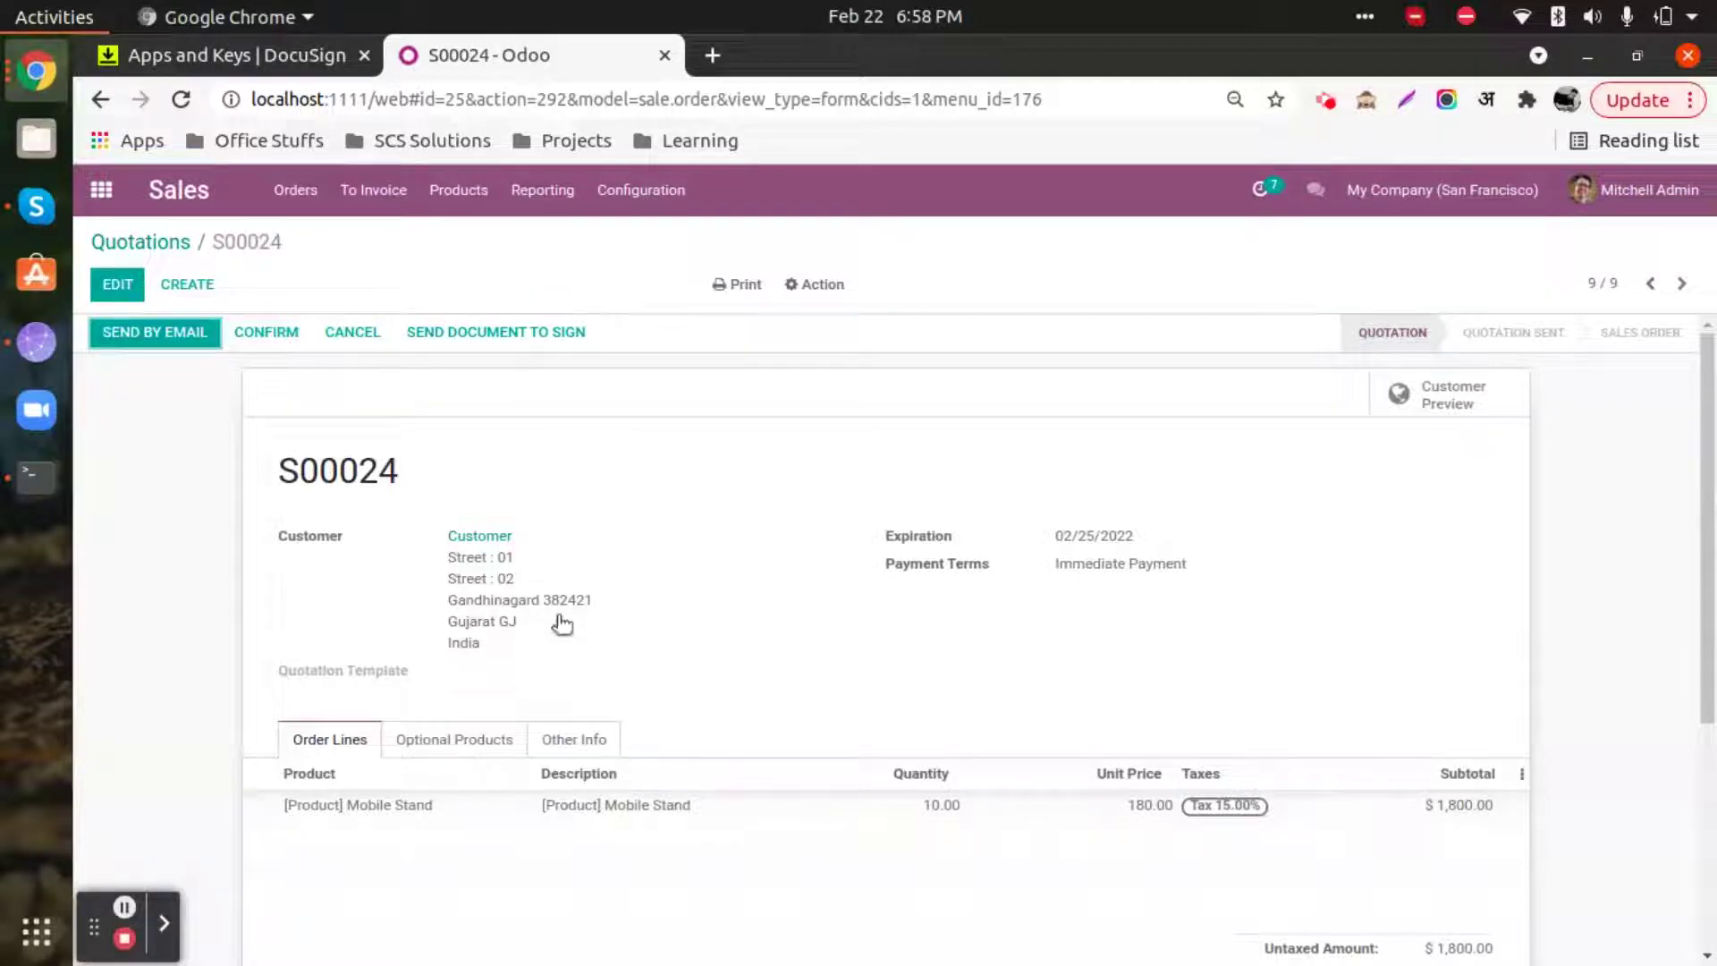
pyautogui.click(483, 538)
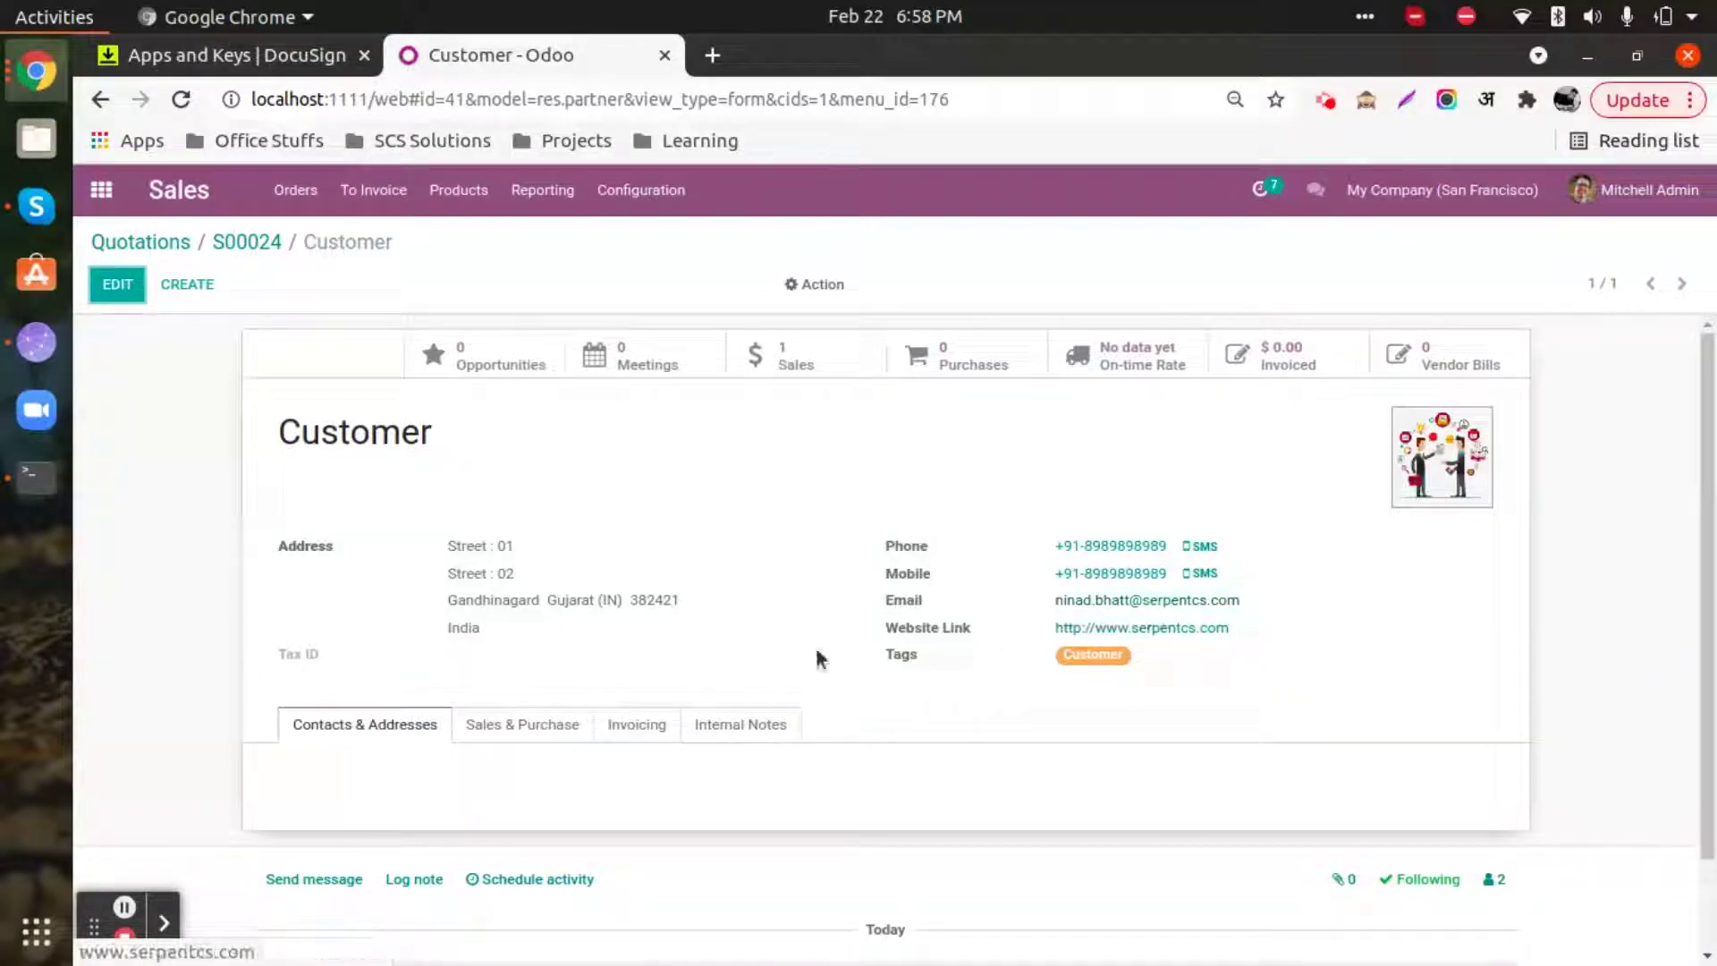
pyautogui.click(244, 241)
pyautogui.click(712, 59)
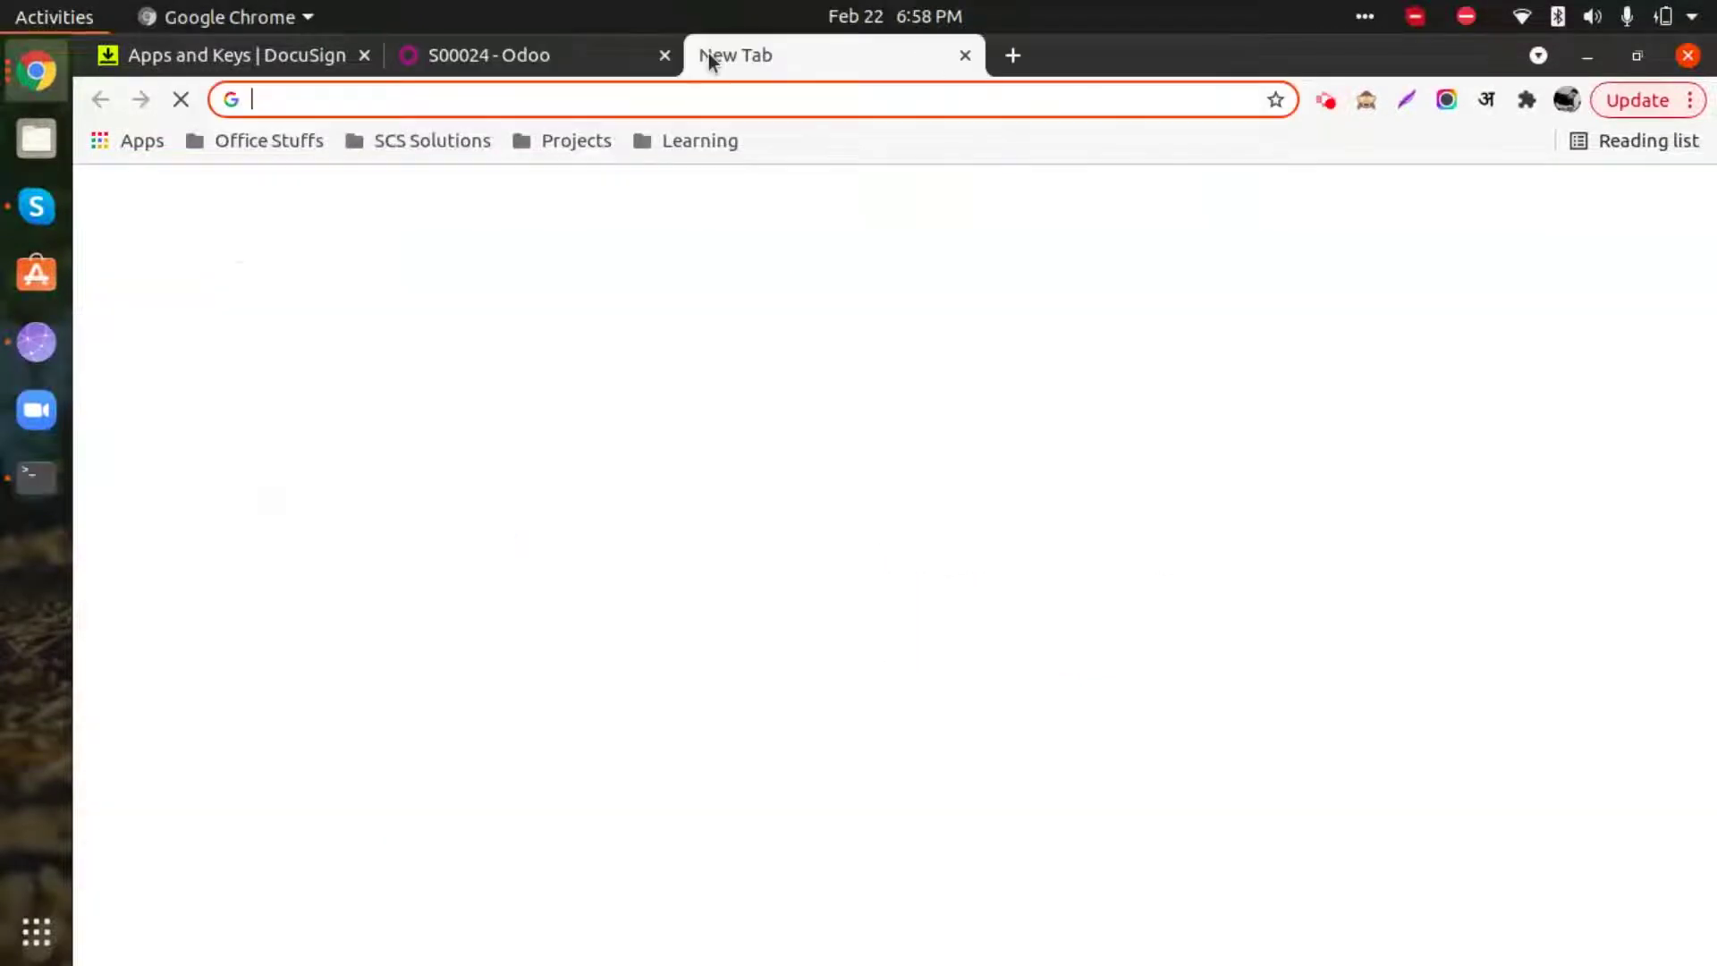
pyautogui.write('www.gmail.com')
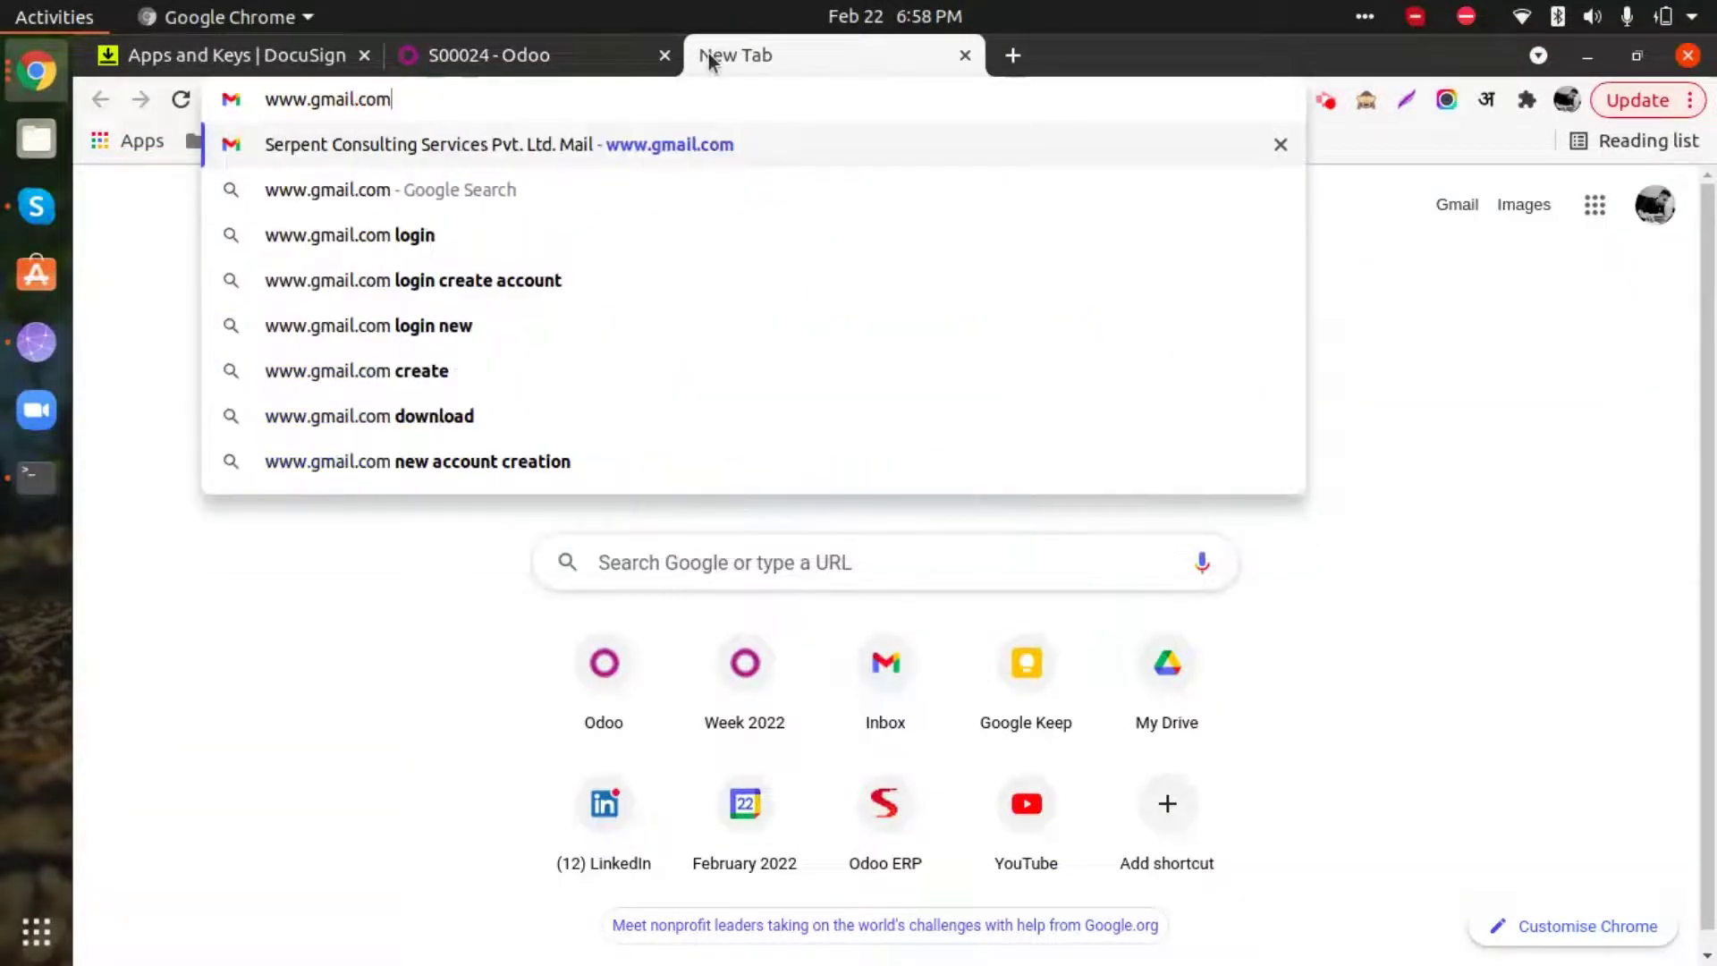
pyautogui.press('Return')
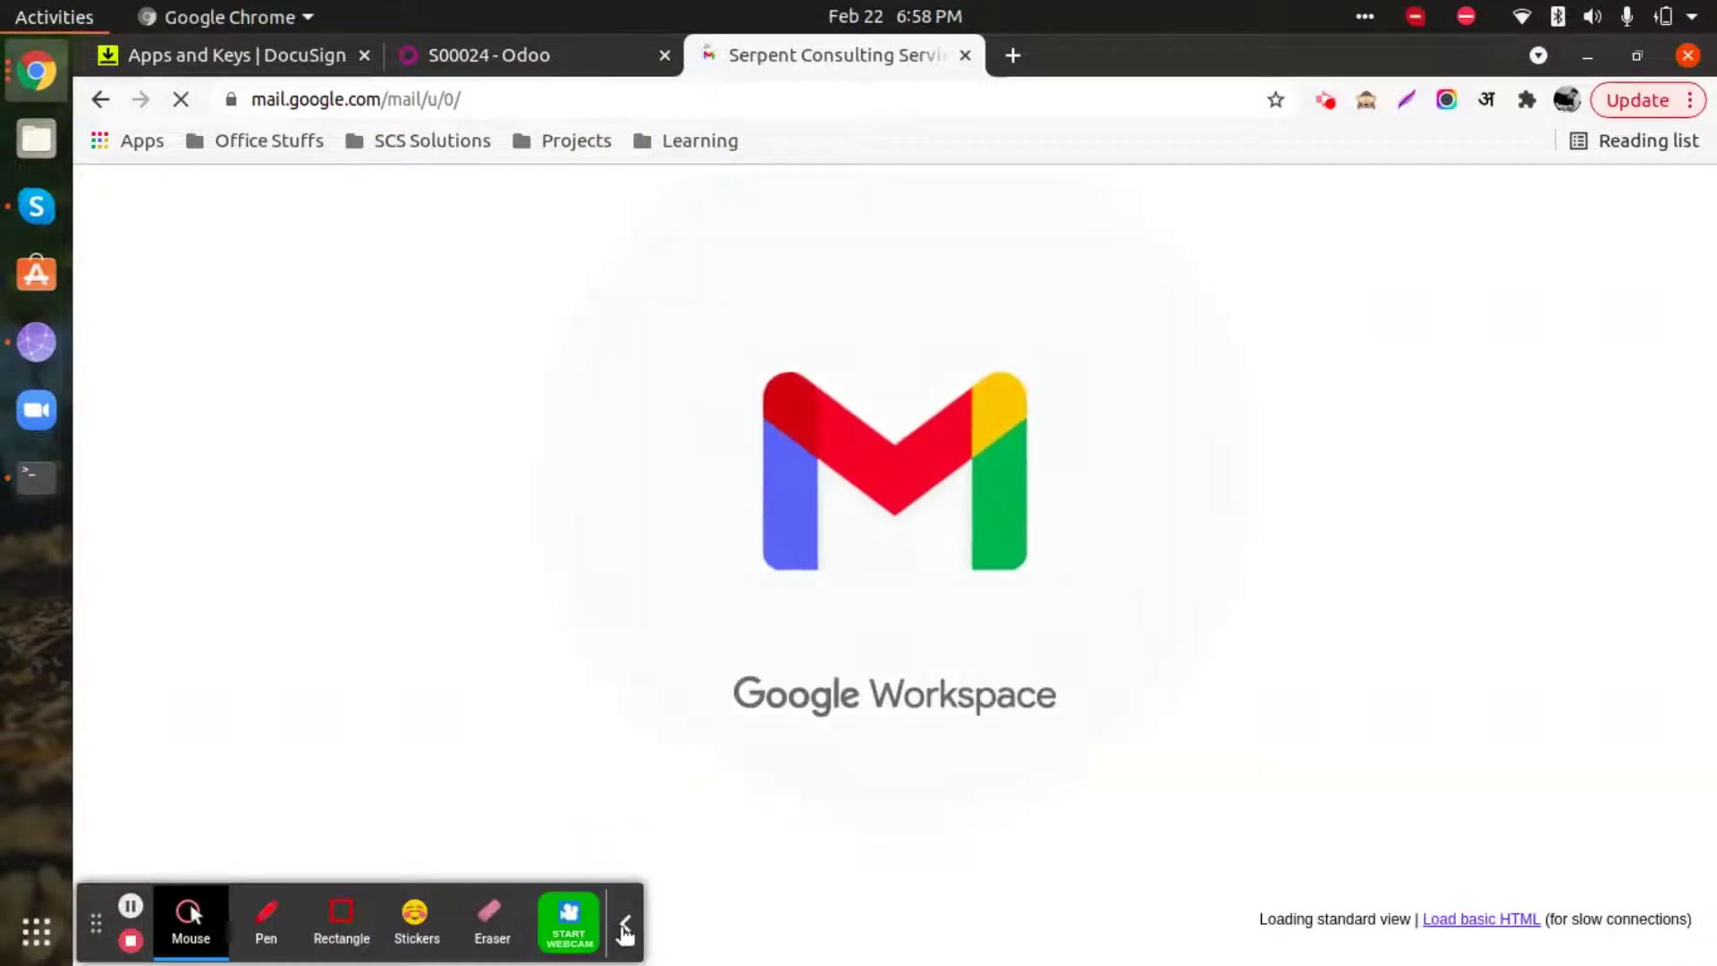
pyautogui.click(622, 925)
pyautogui.moveTo(796, 64); pyautogui.dragTo(556, 72)
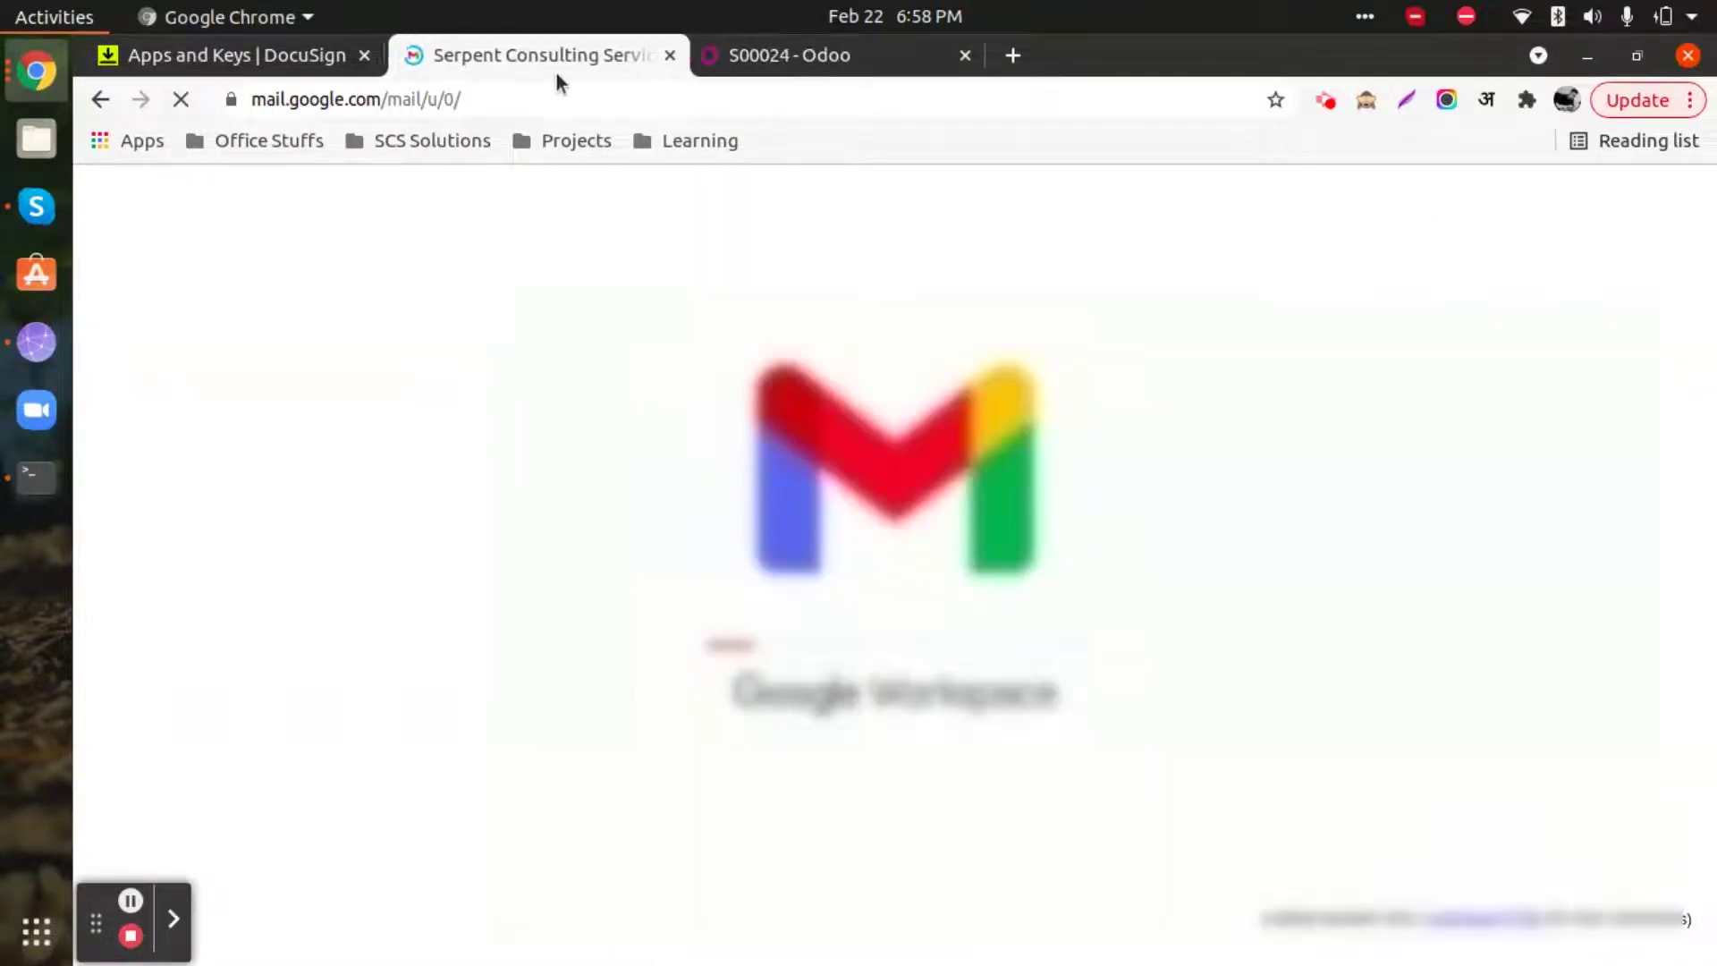
pyautogui.click(327, 56)
pyautogui.click(364, 57)
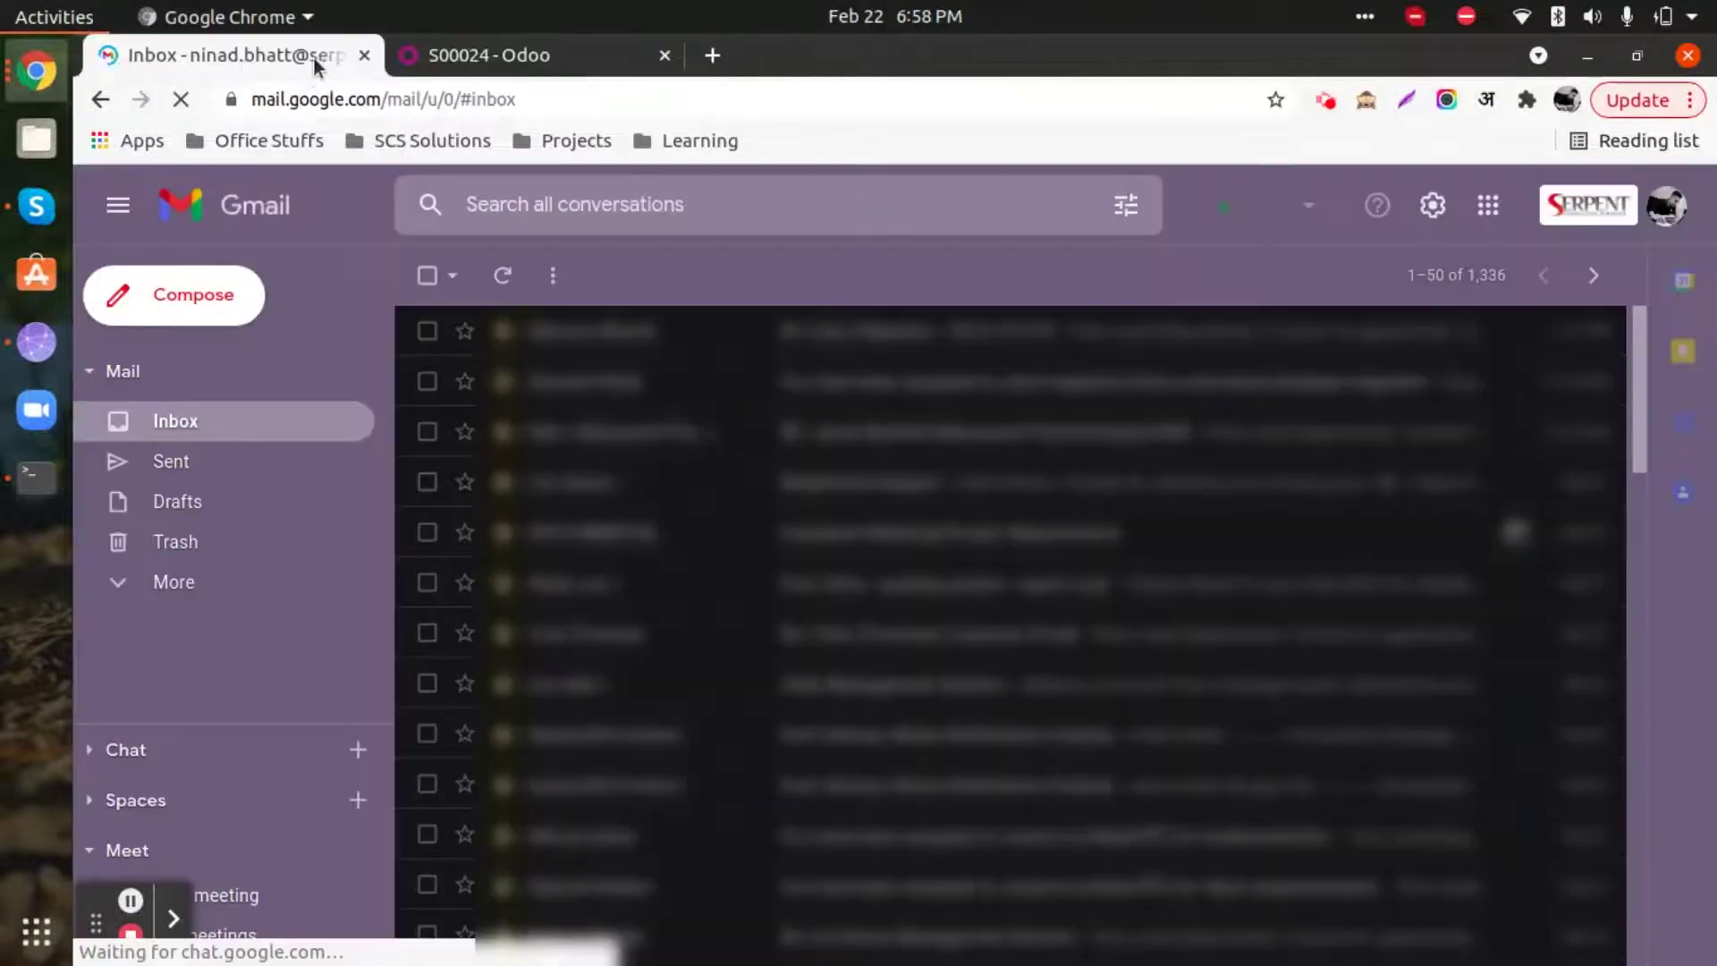
# Switch back to the Odoo quotation, send its document for signing, and check the quotation's attachments and log
pyautogui.click(452, 55)
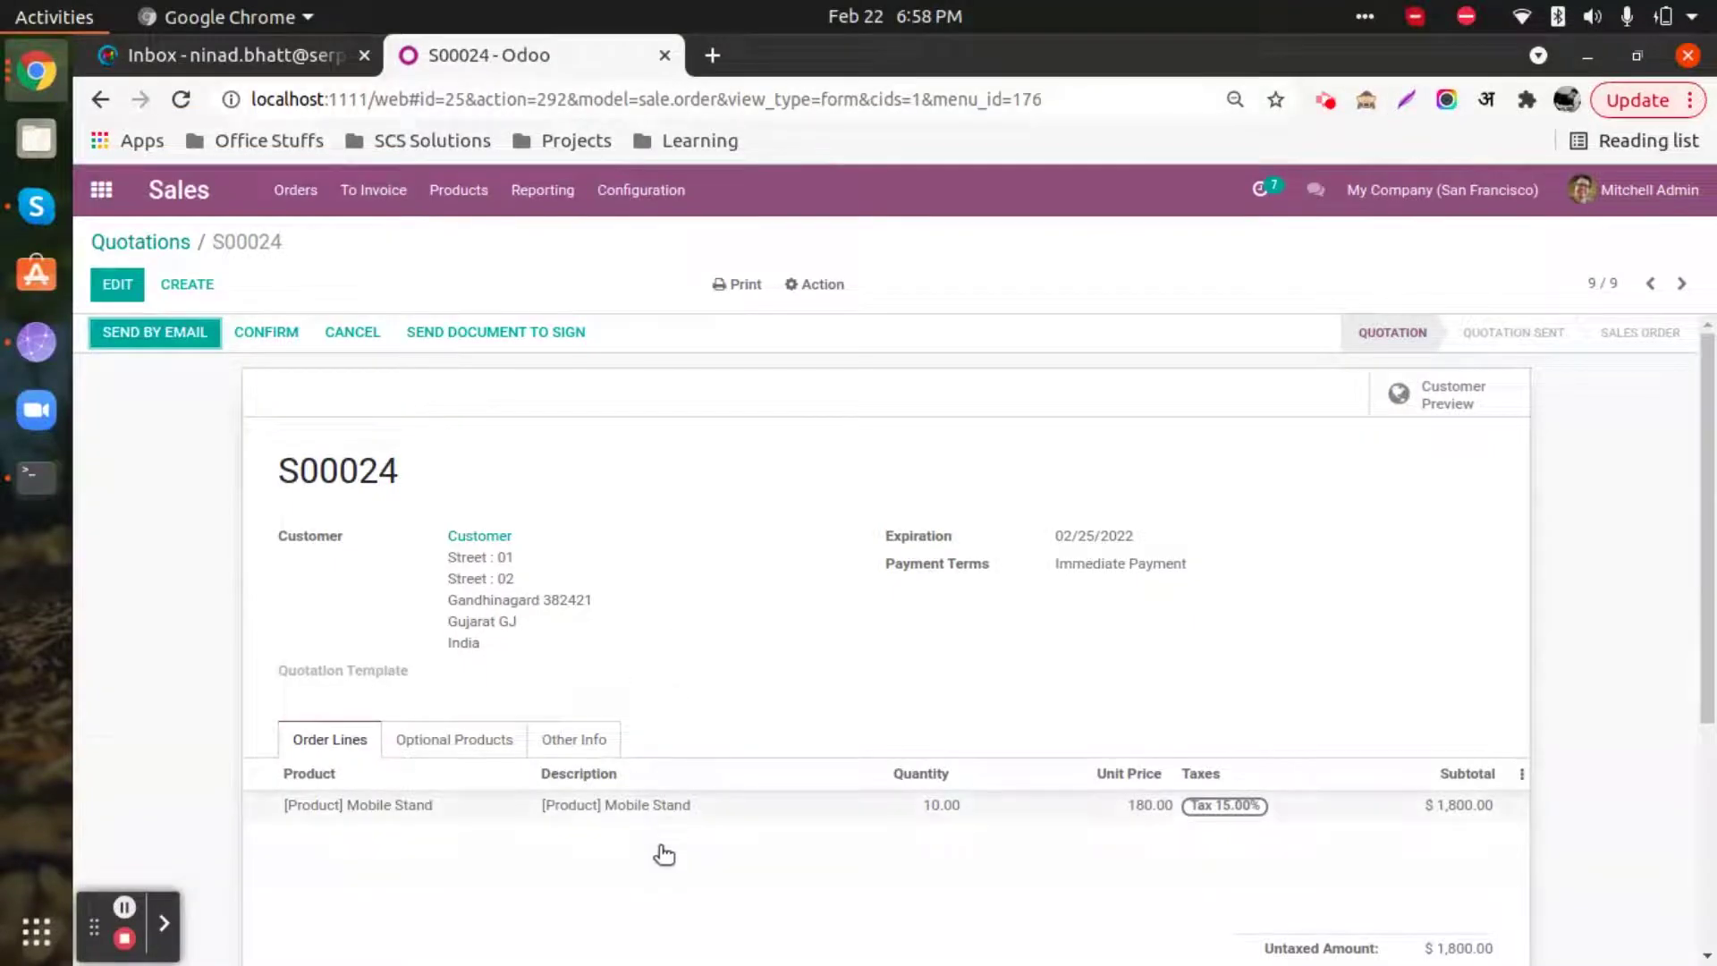
pyautogui.scroll(-5, 663, 854)
pyautogui.scroll(5, 605, 757)
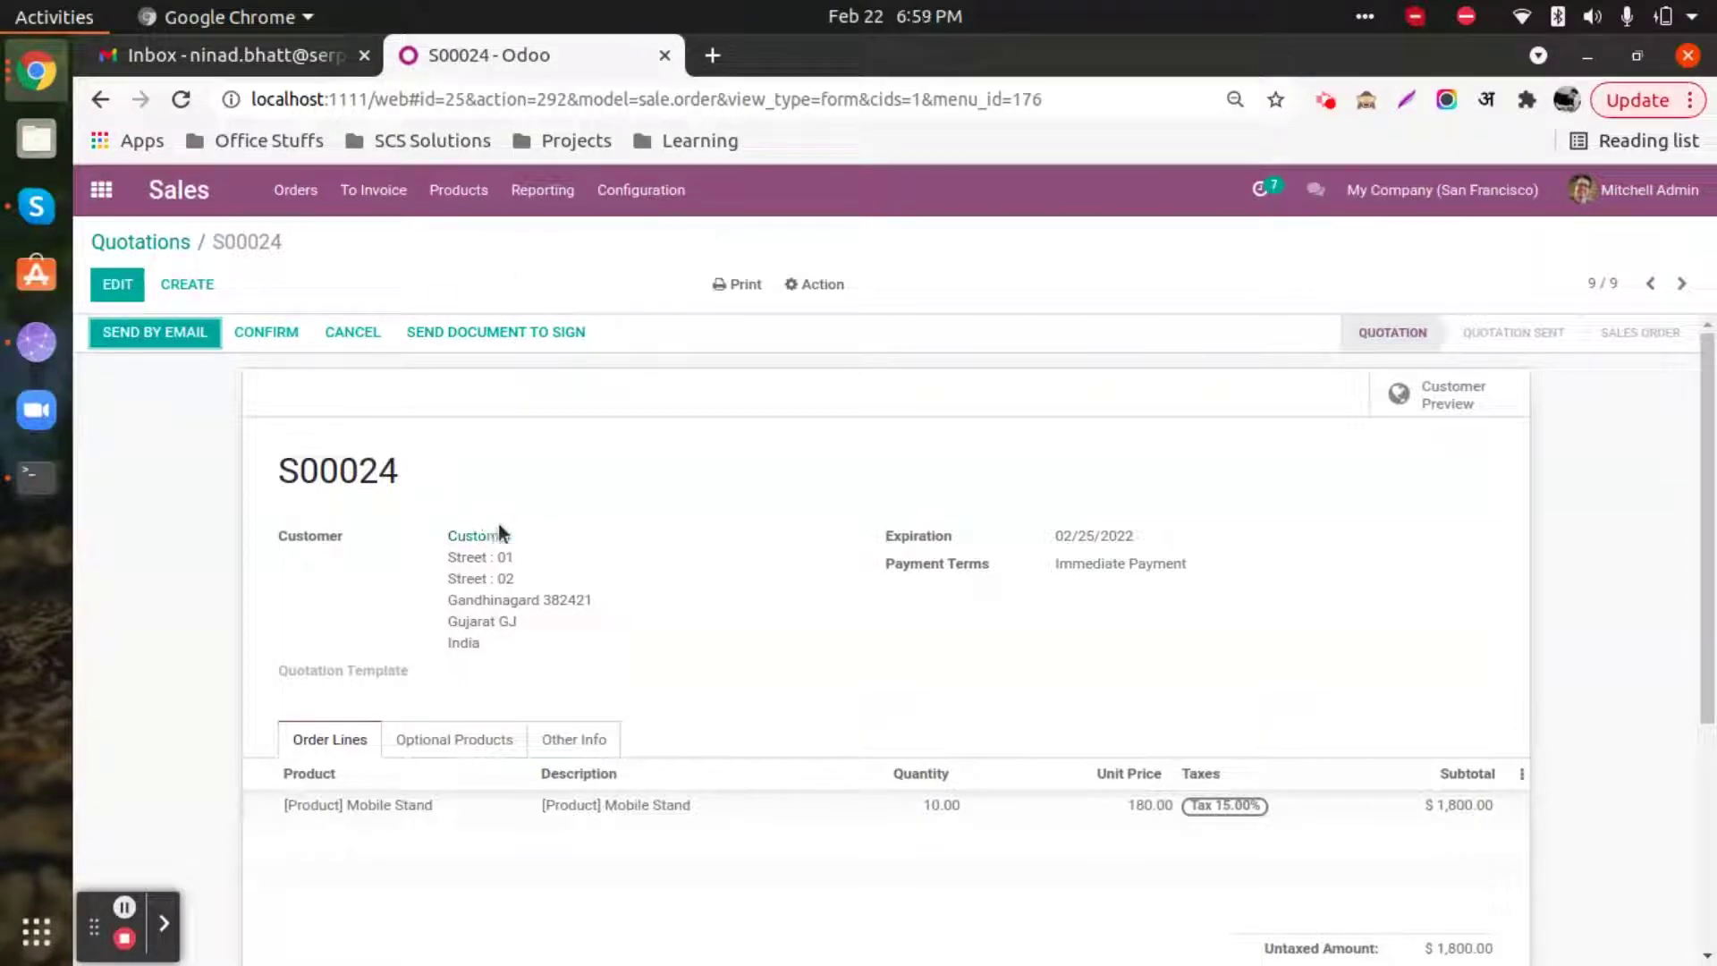
pyautogui.click(483, 327)
pyautogui.scroll(-4, 395, 744)
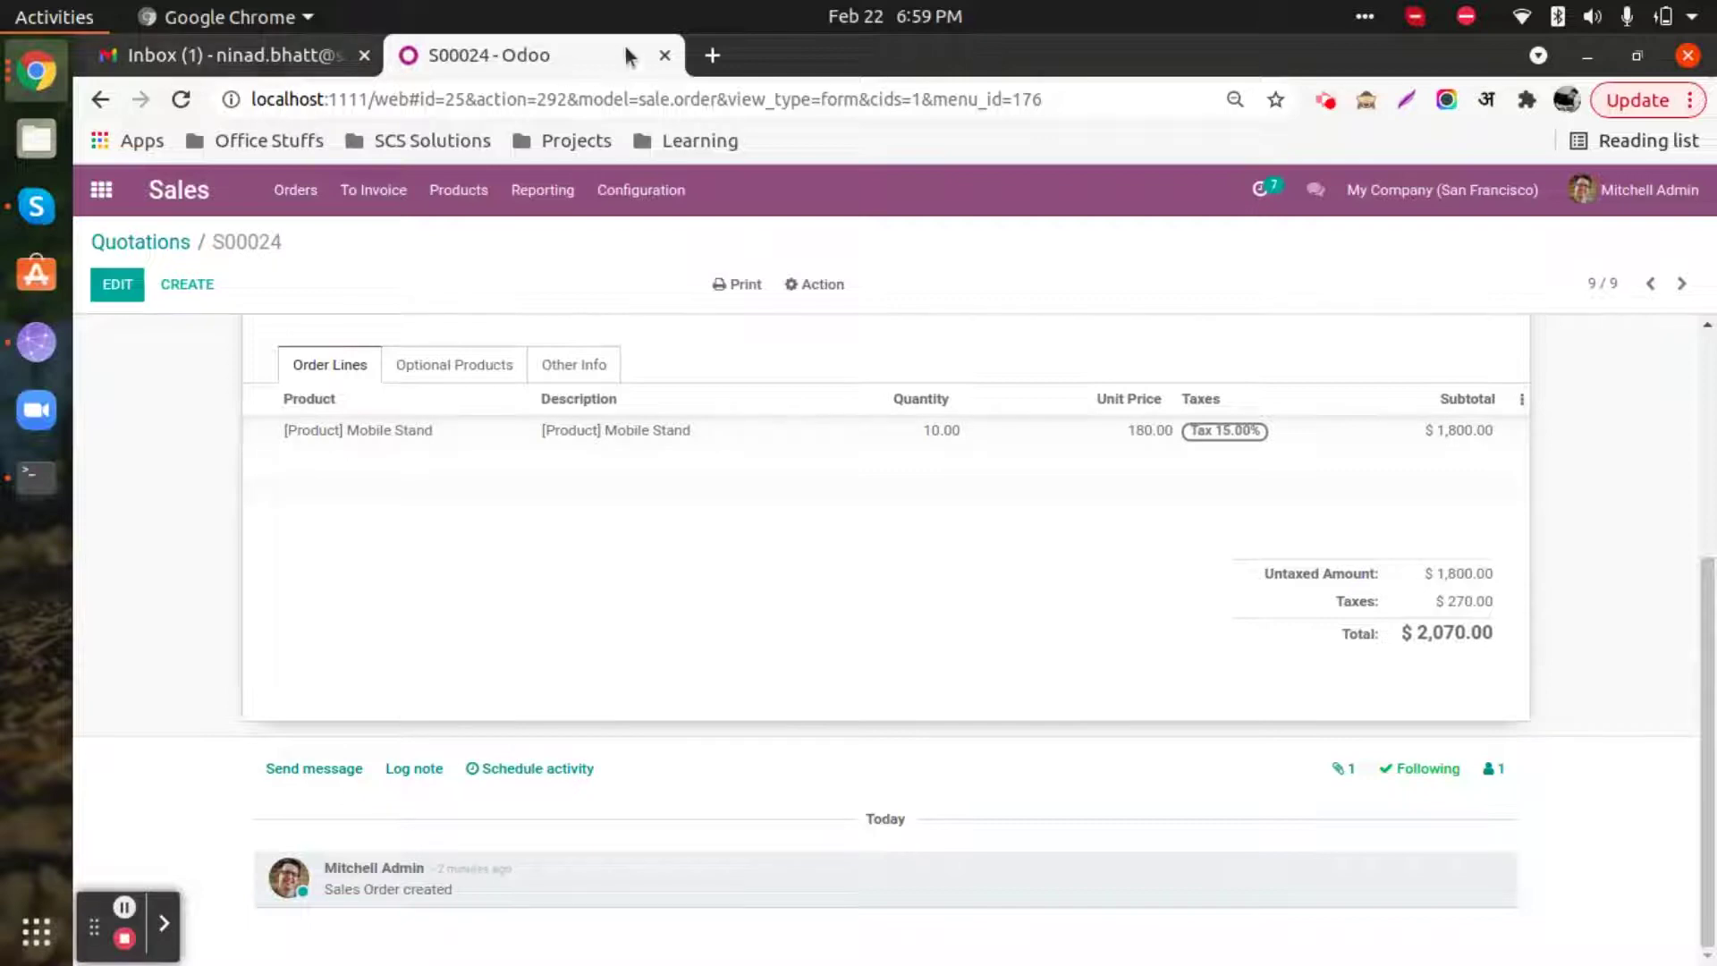
# Switch to Gmail, open the DocuSign e-mail requesting a signature on the order's document, and read through its content
pyautogui.click(264, 59)
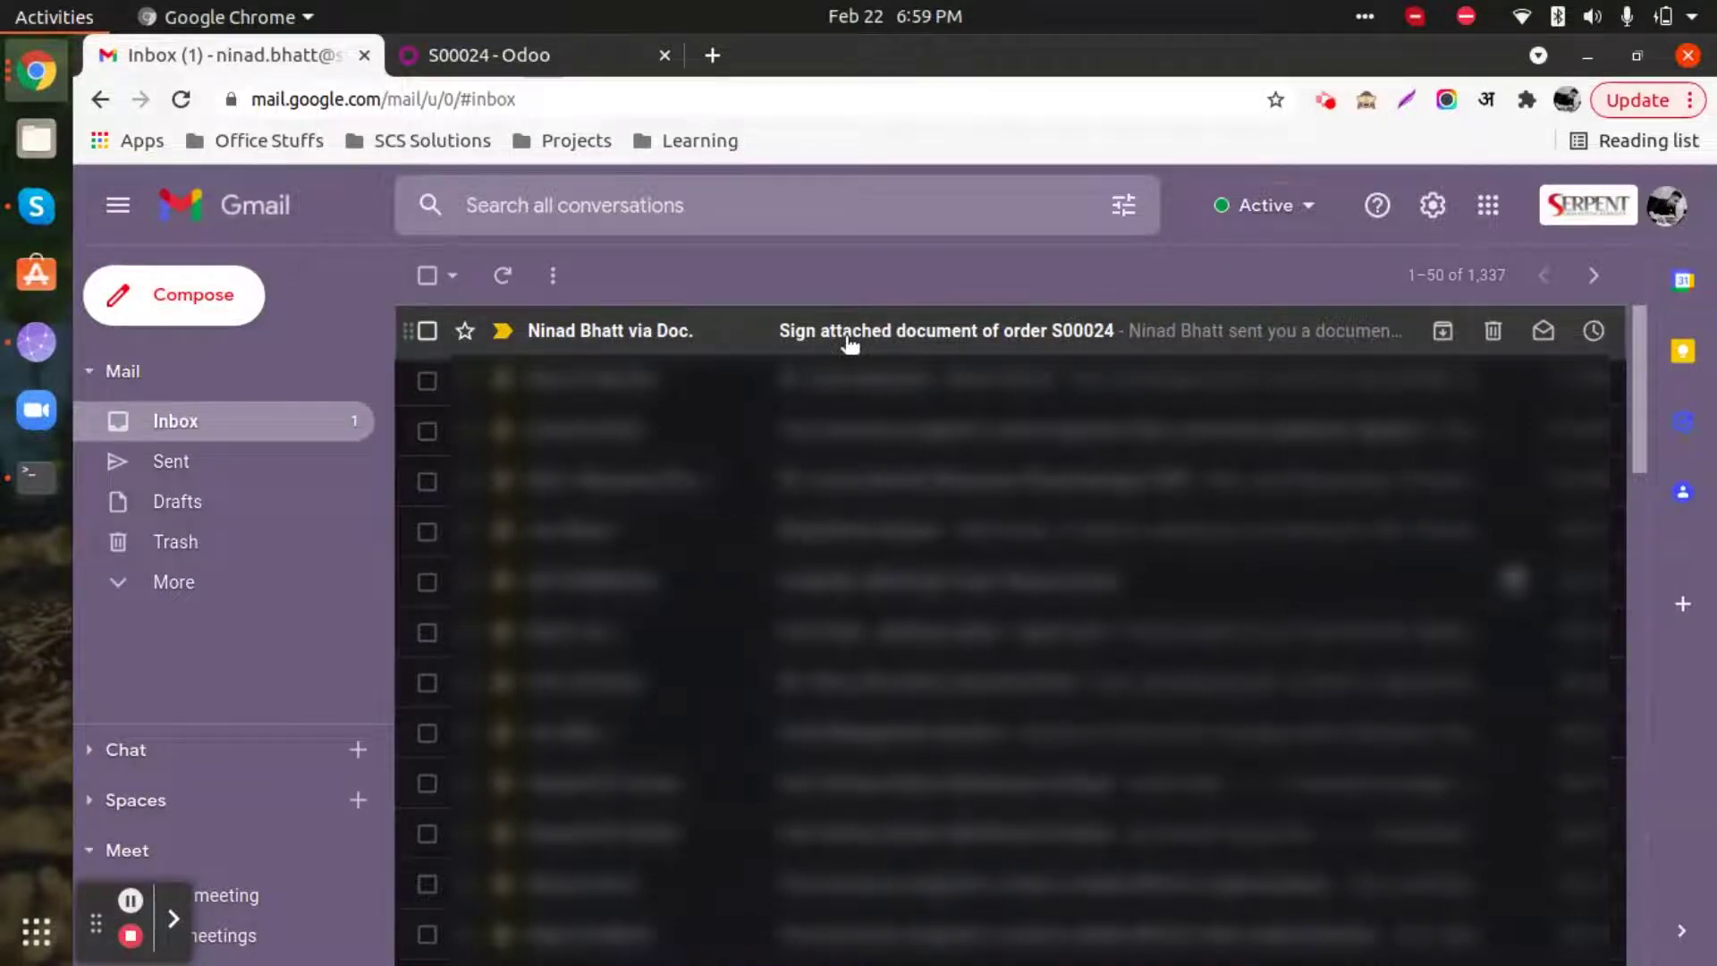
pyautogui.click(551, 66)
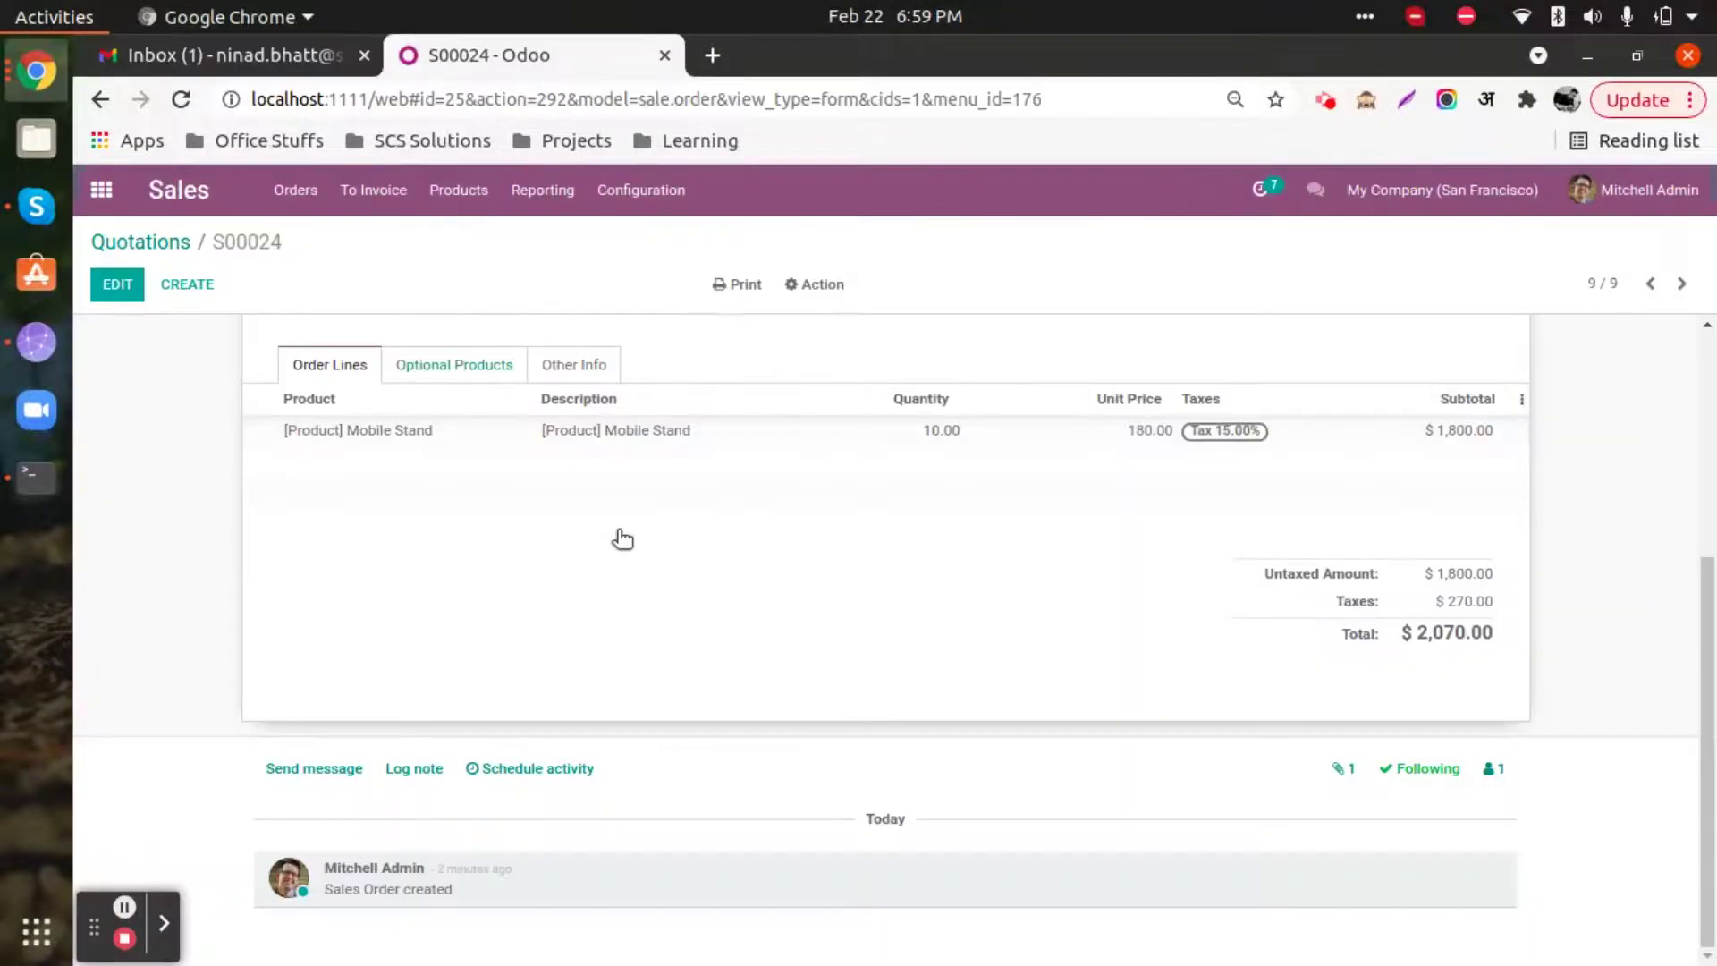
pyautogui.scroll(5, 525, 402)
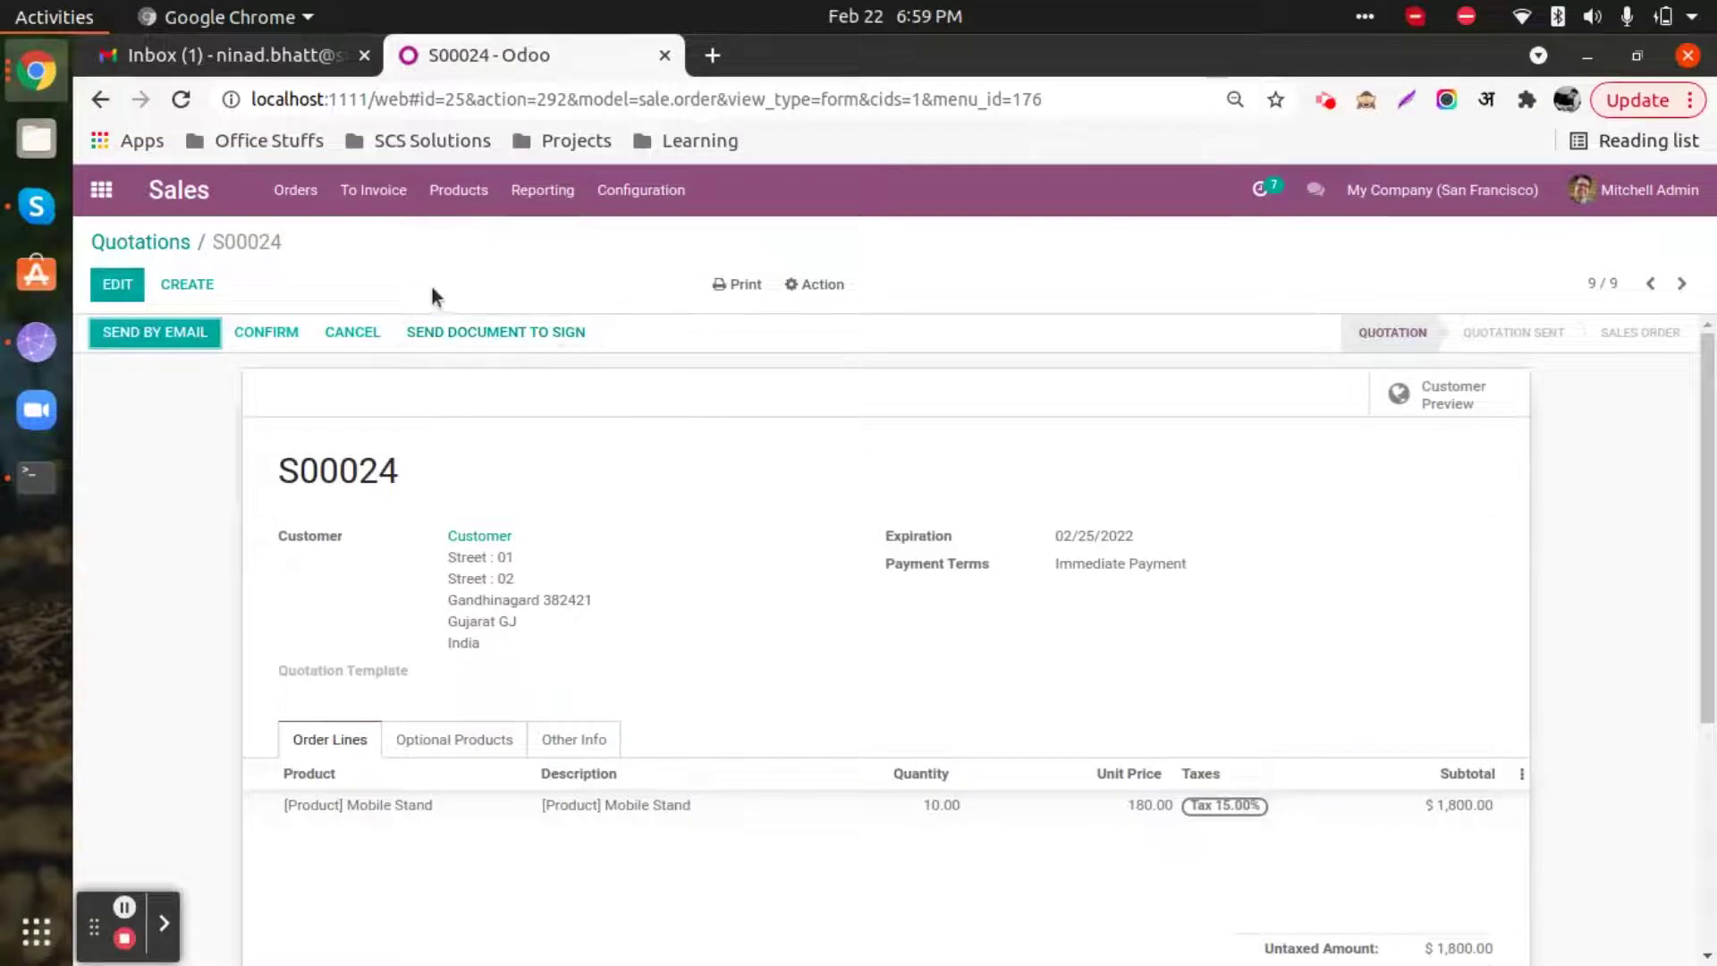
pyautogui.click(263, 50)
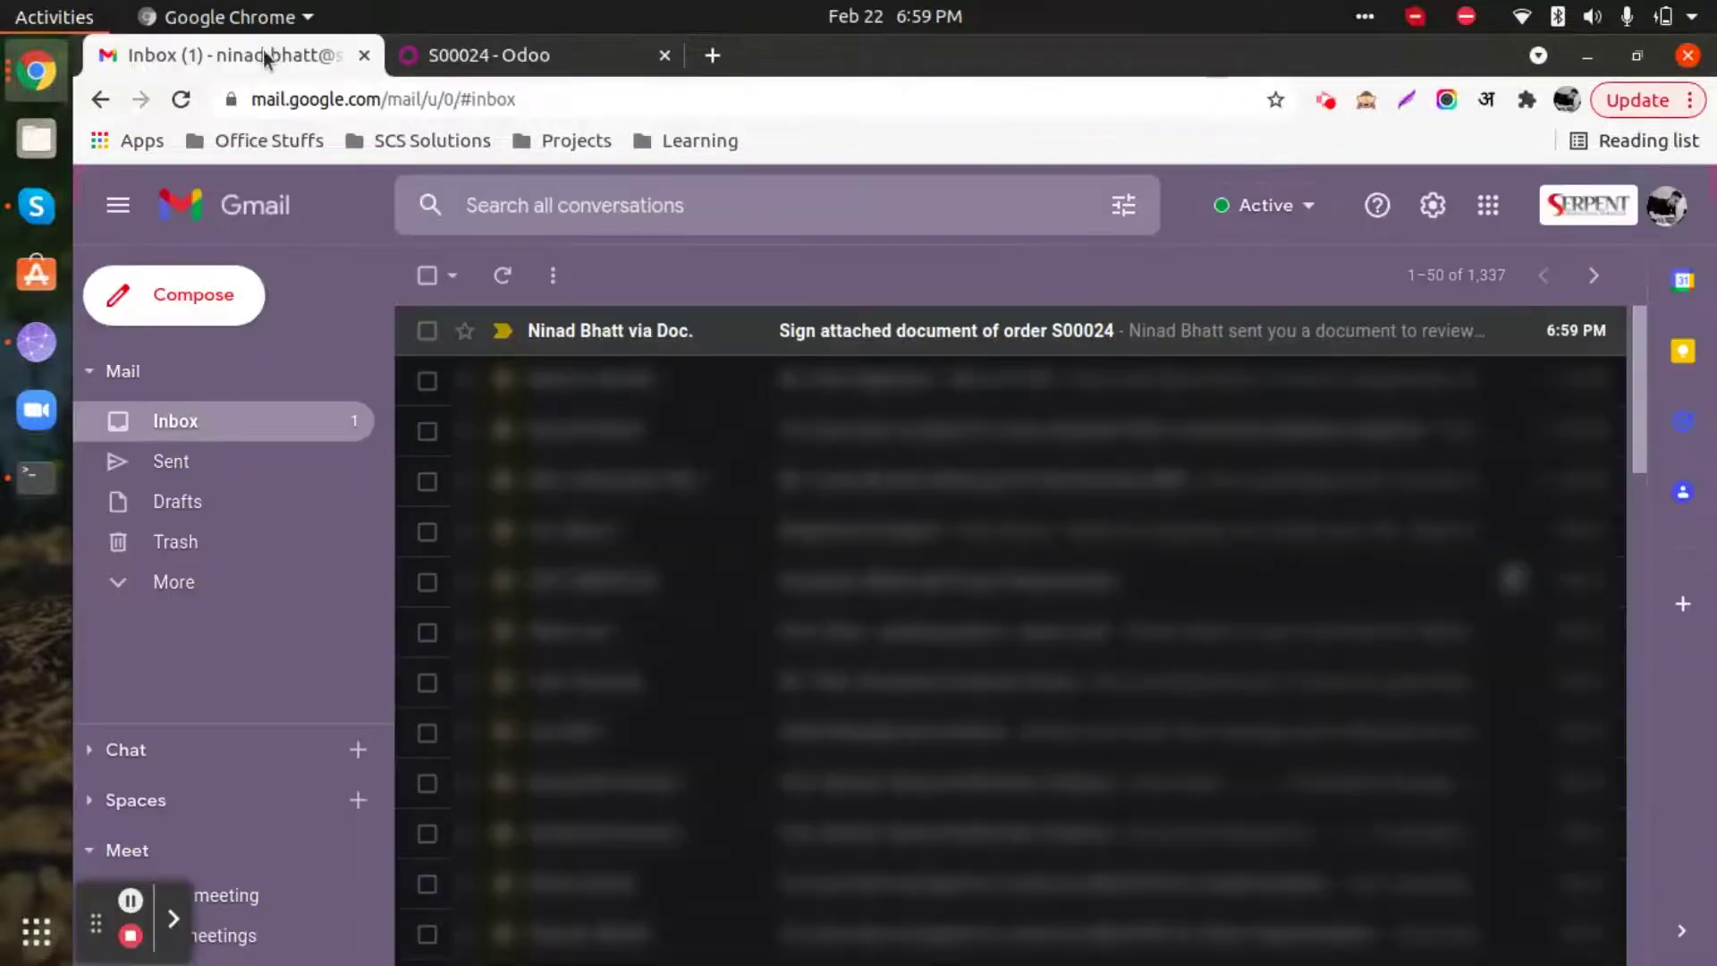
pyautogui.click(933, 349)
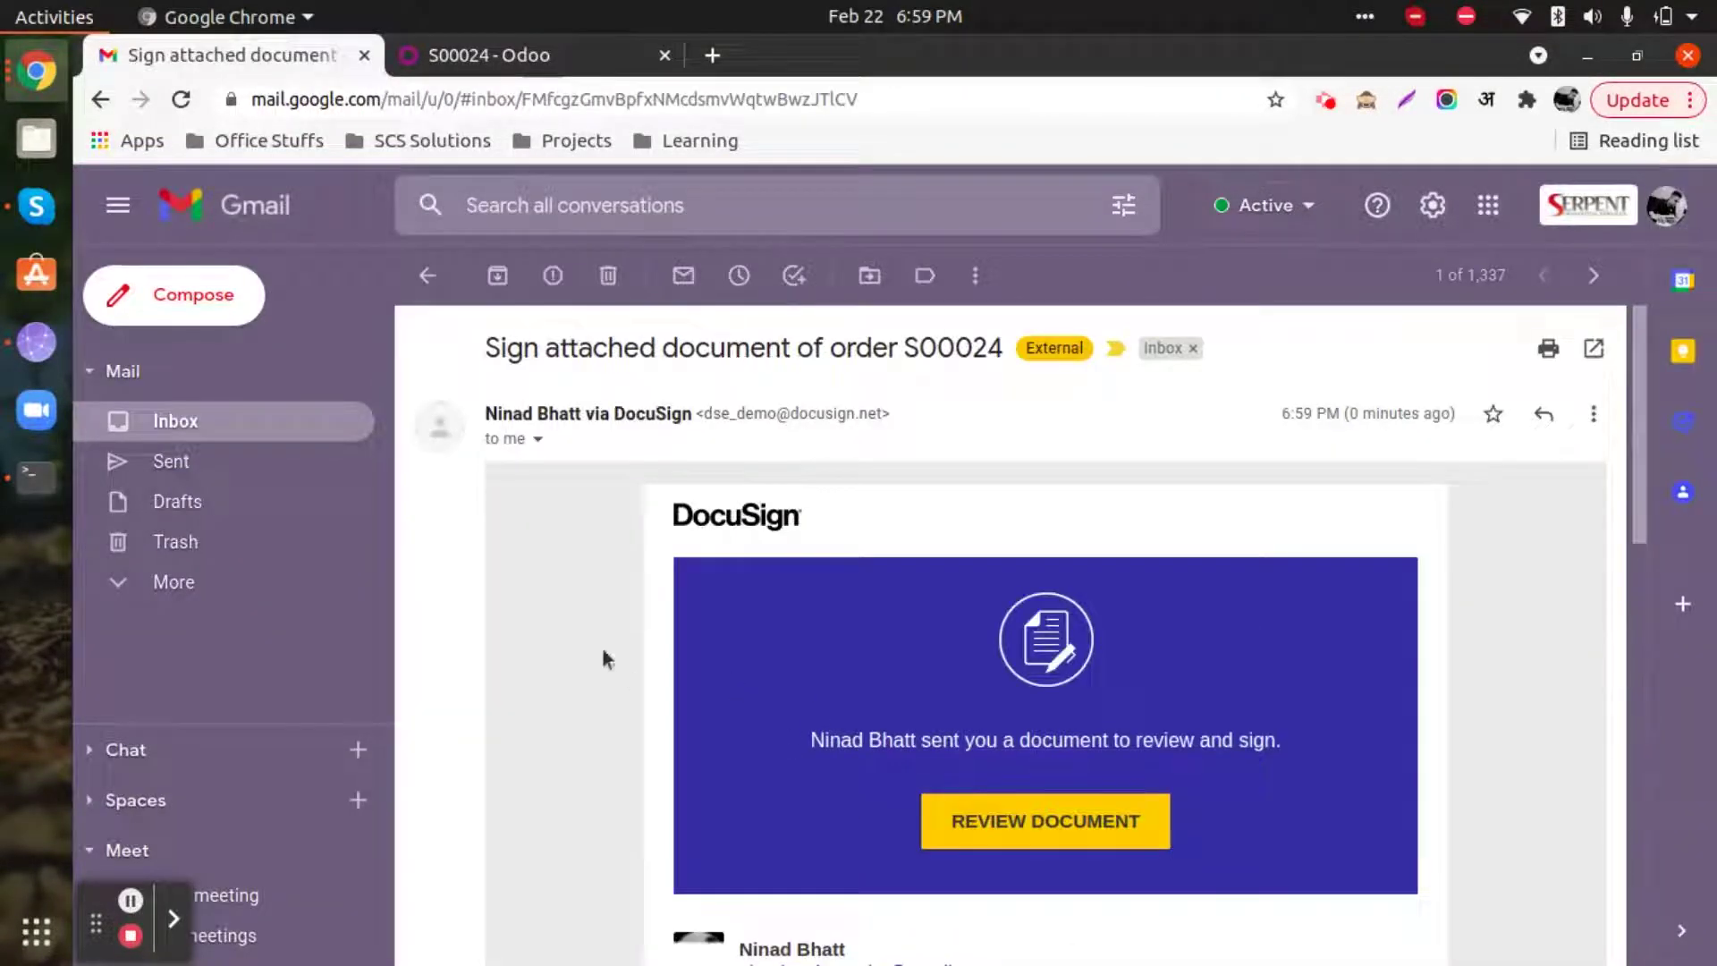
pyautogui.scroll(-4, 759, 689)
pyautogui.scroll(-3, 811, 670)
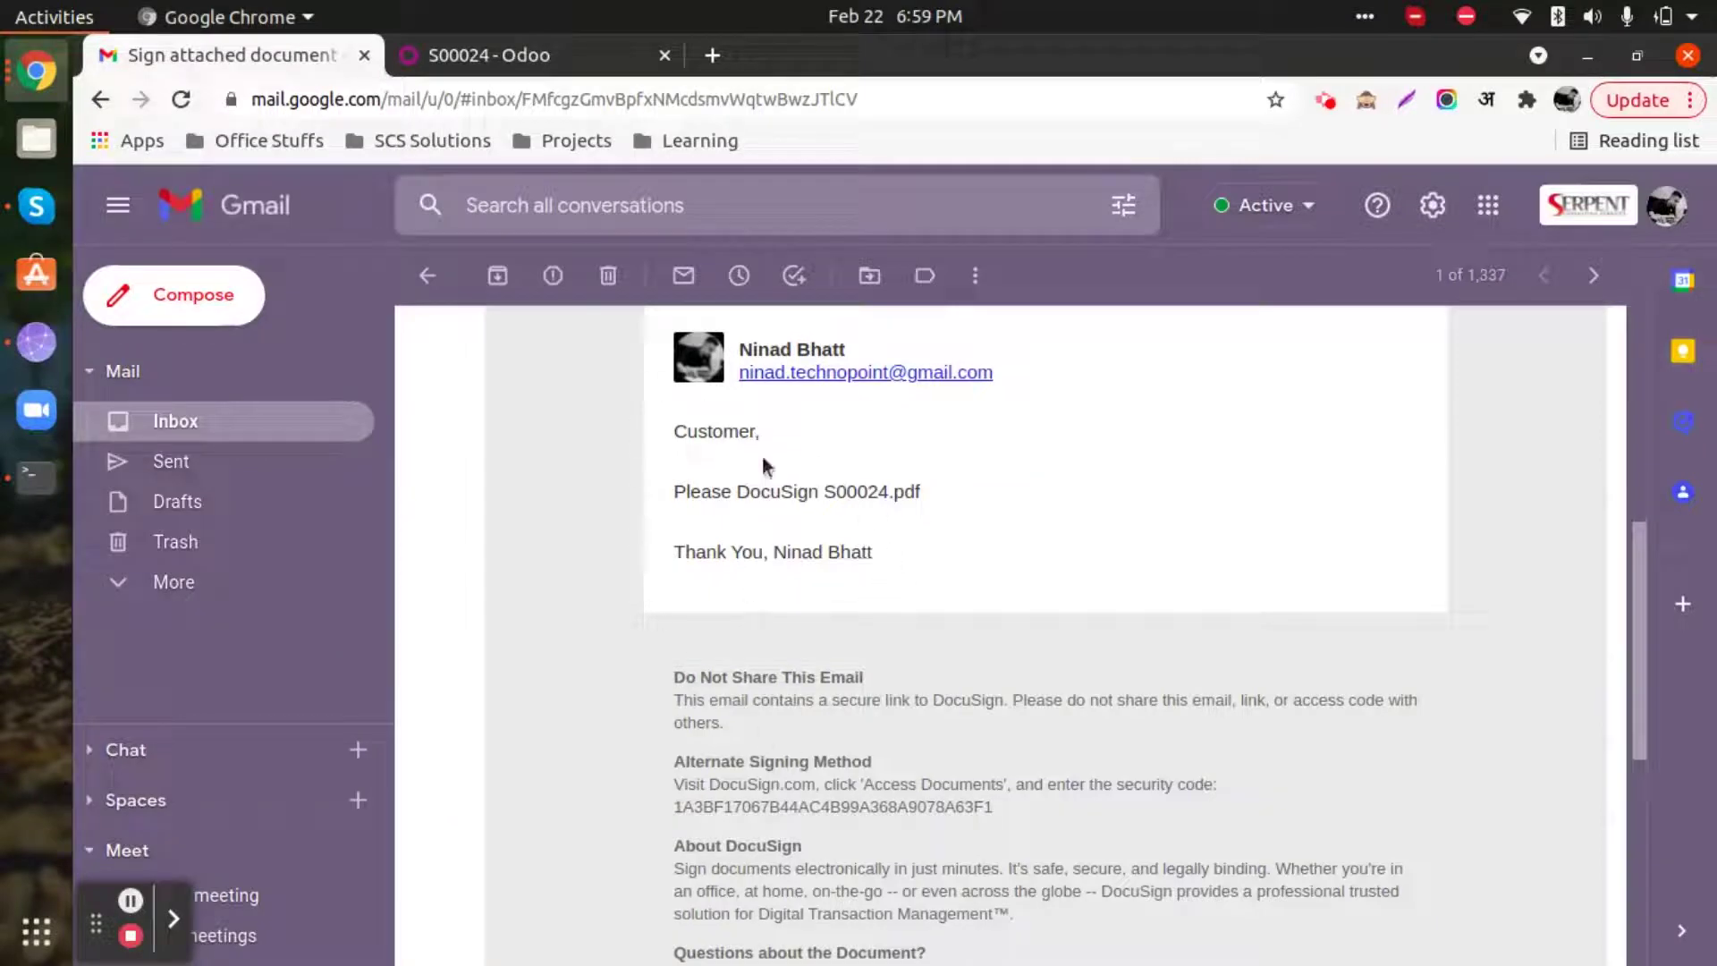
pyautogui.scroll(-5, 832, 778)
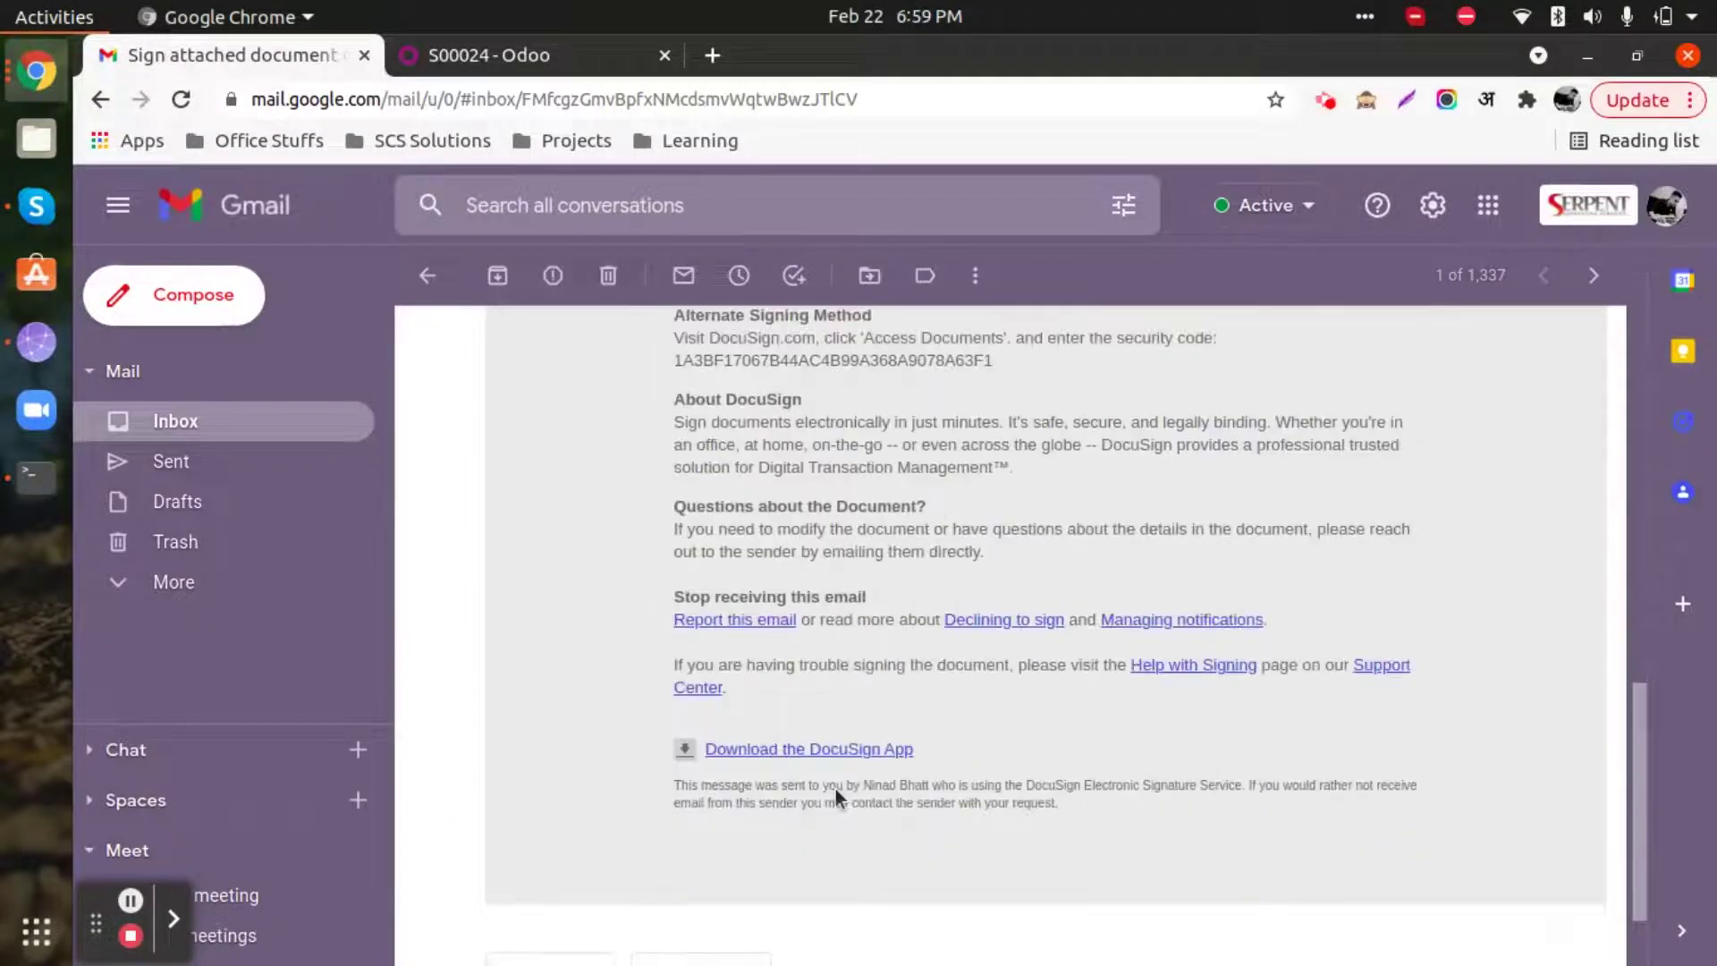
pyautogui.scroll(10, 812, 726)
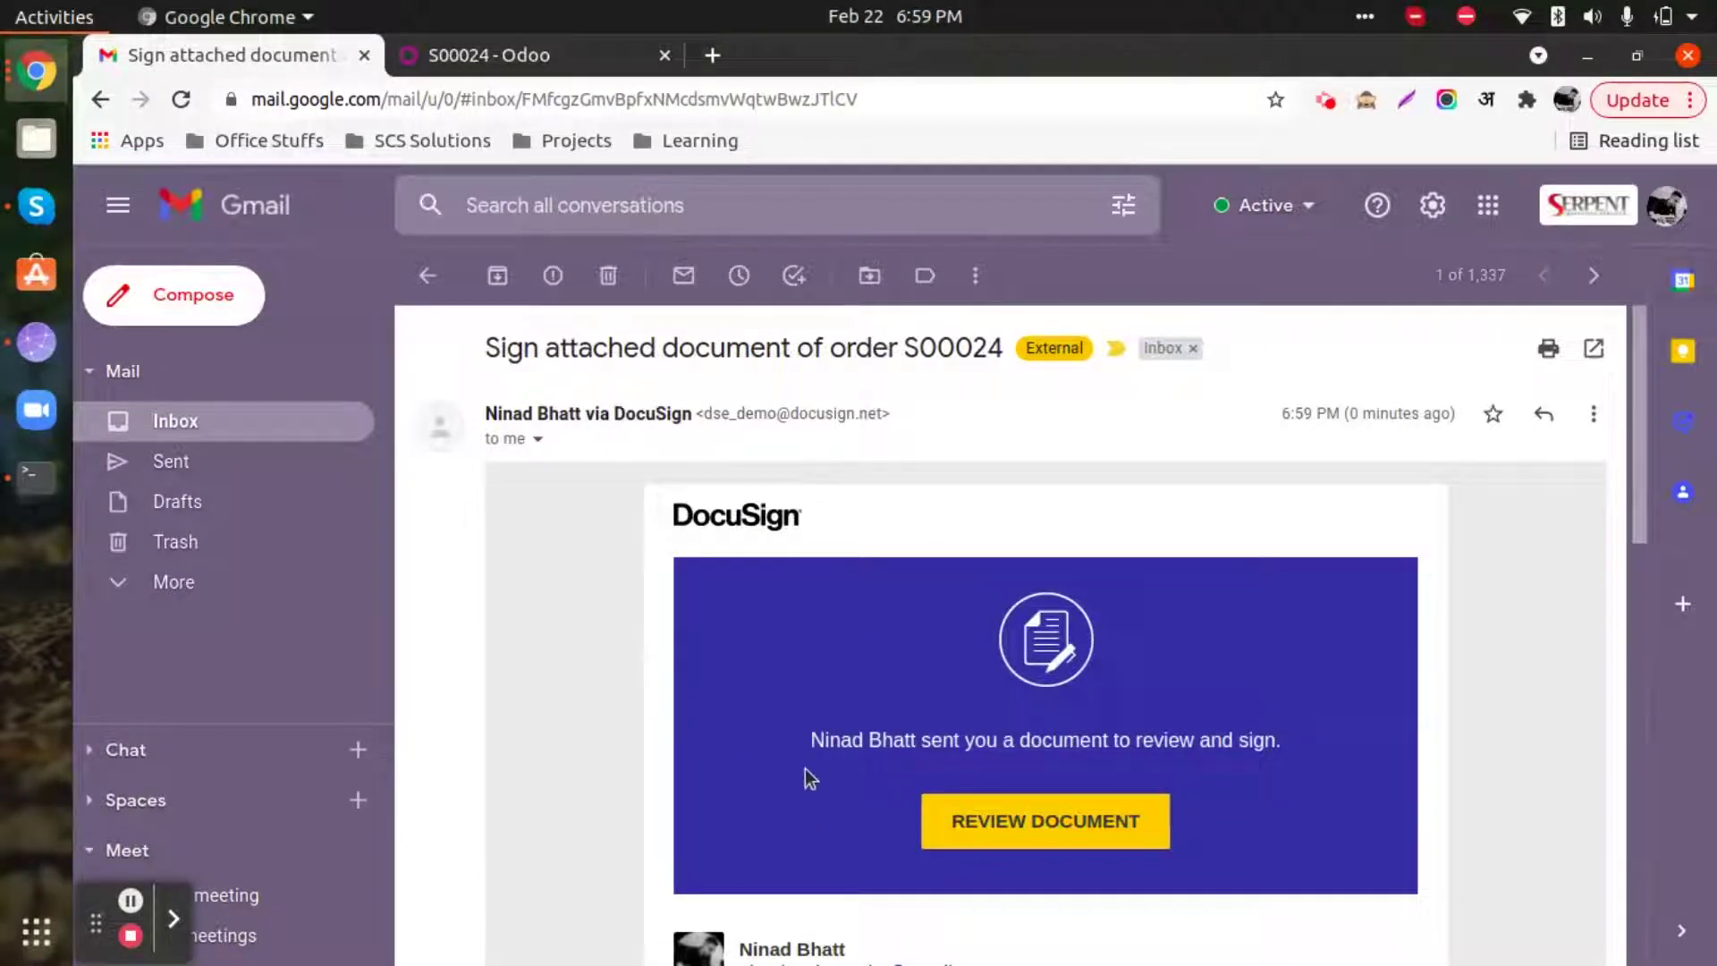
# Open the document for review from the DocuSign e-mail, agree to use electronic records and signatures, and continue to the document
pyautogui.click(1019, 834)
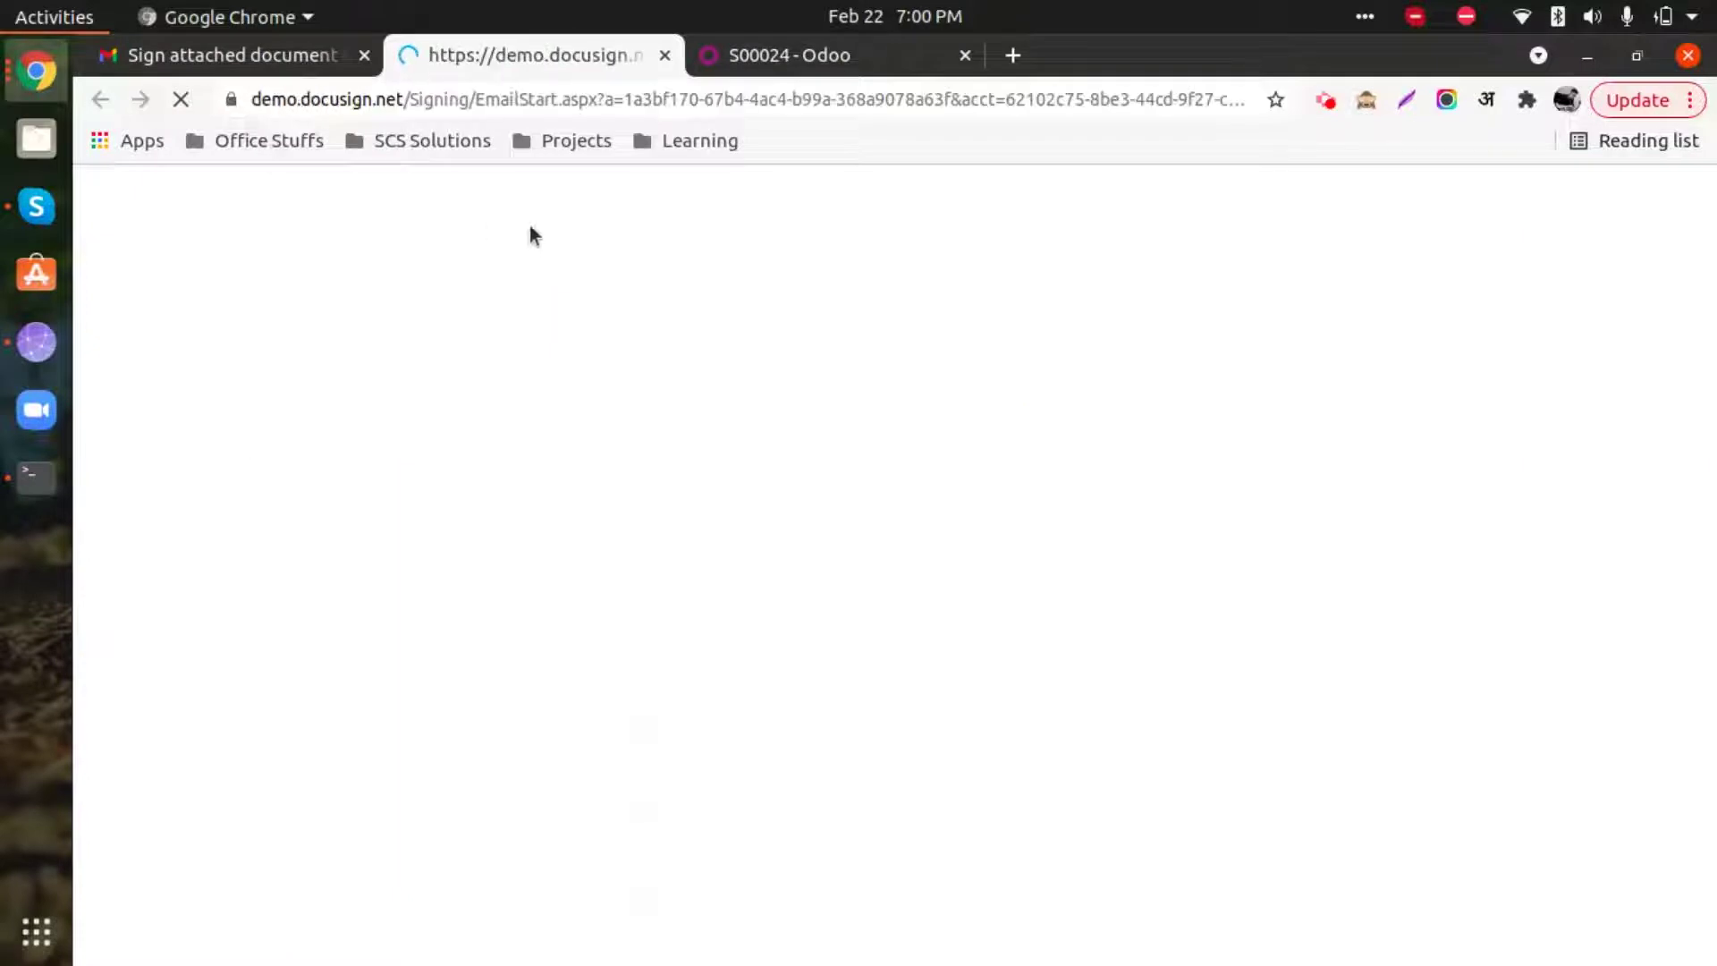
pyautogui.click(624, 925)
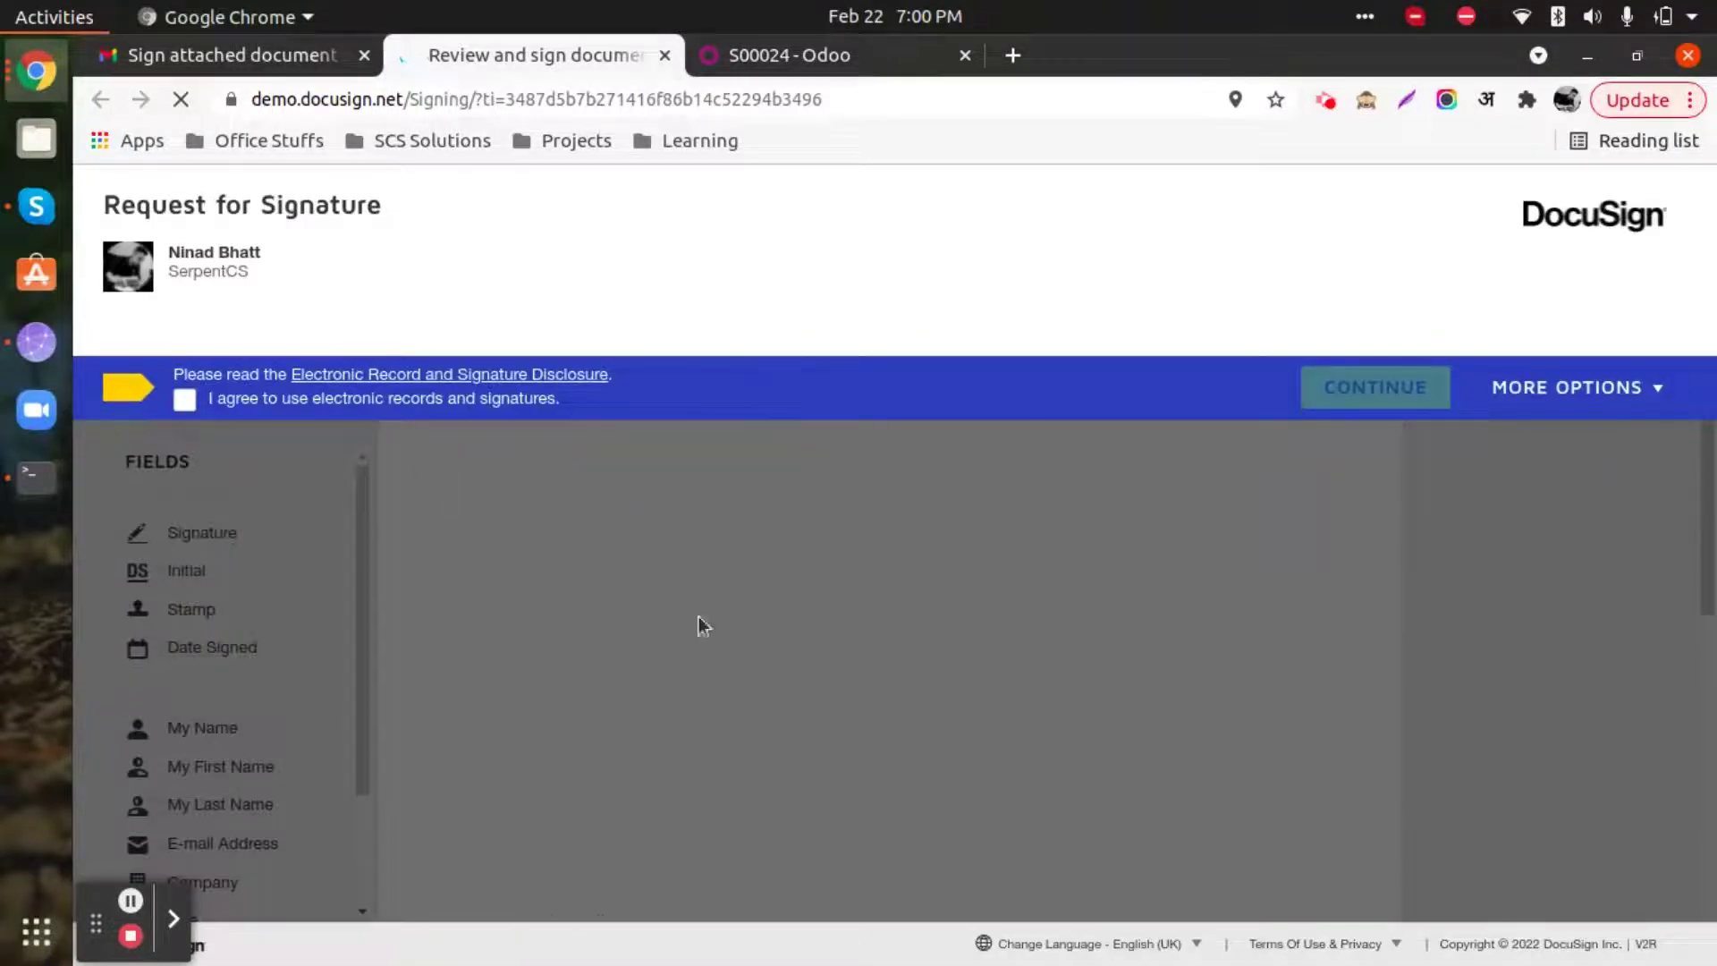
pyautogui.click(183, 402)
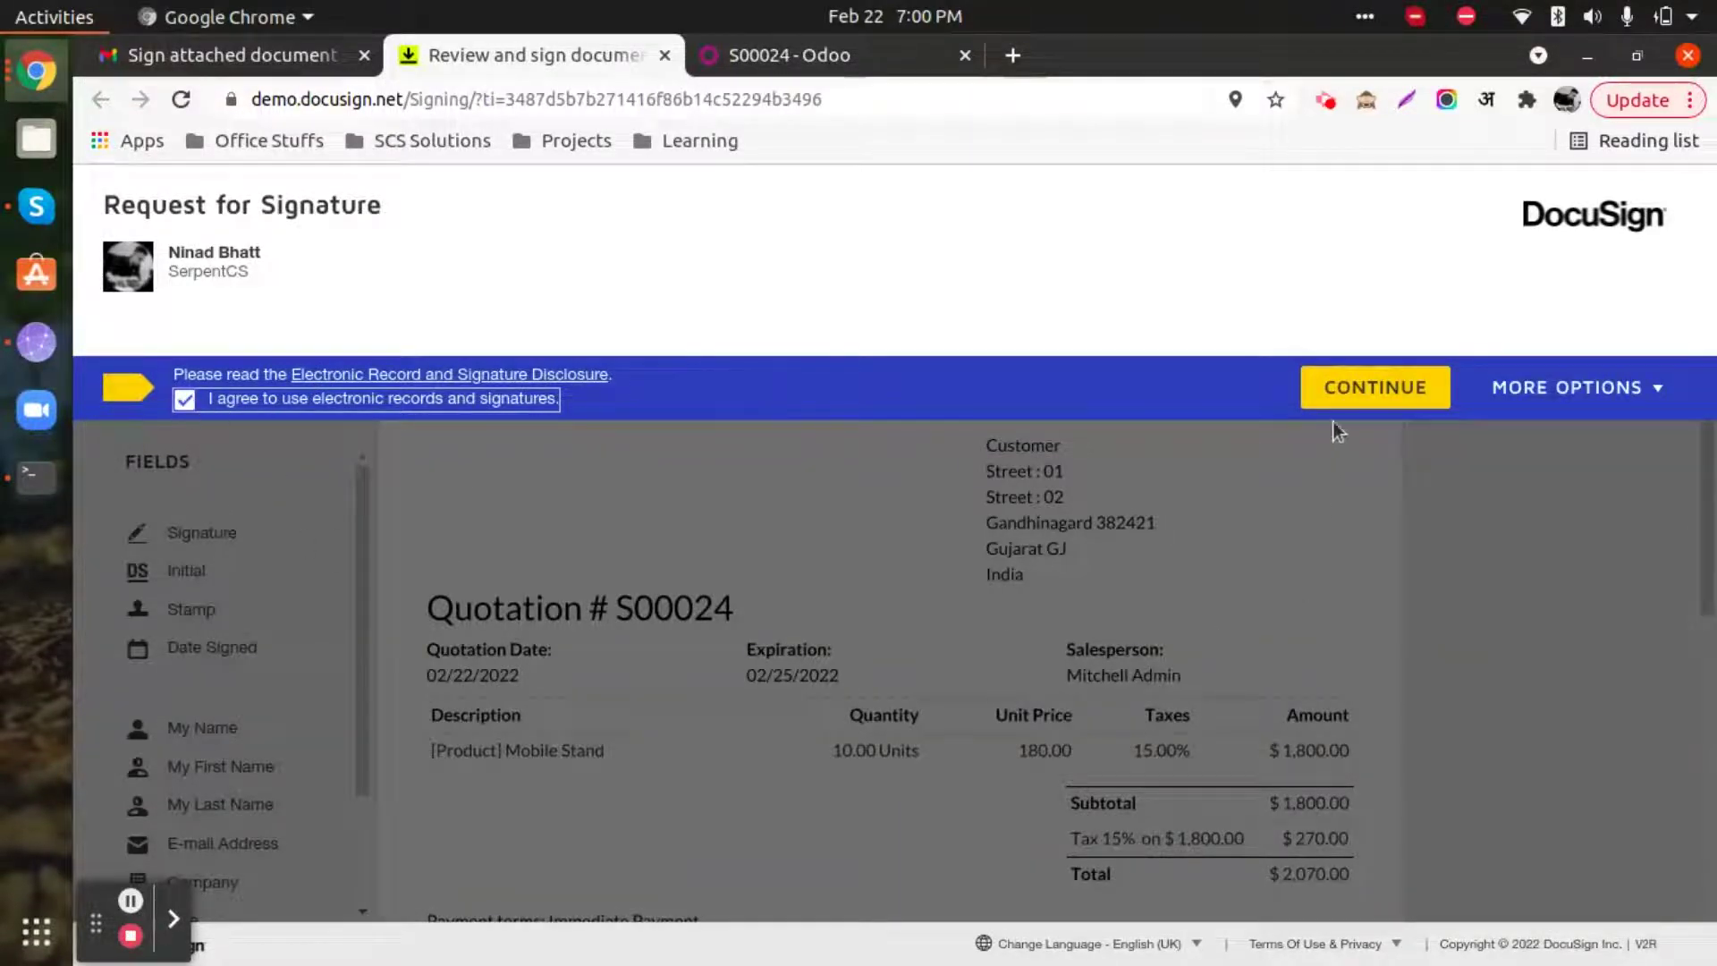
pyautogui.click(1349, 387)
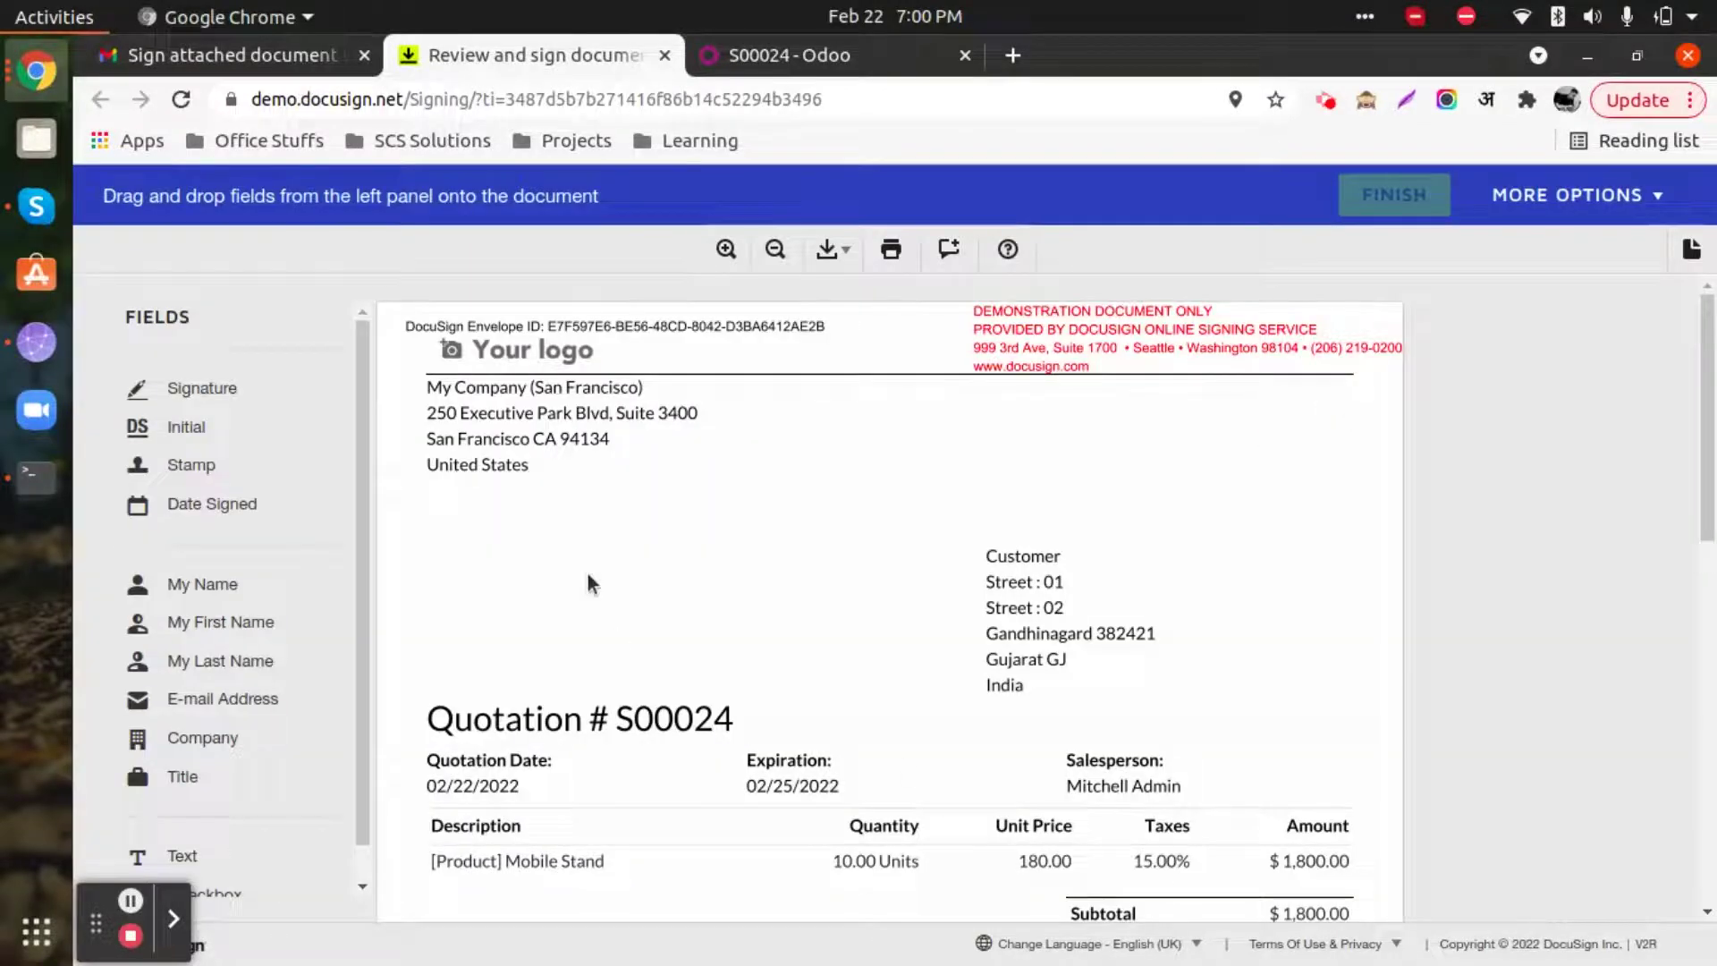
# Review the quotation, place a Signature field below the payment terms, view the draw and upload options, and adopt the preselected signature style
pyautogui.scroll(-10, 587, 577)
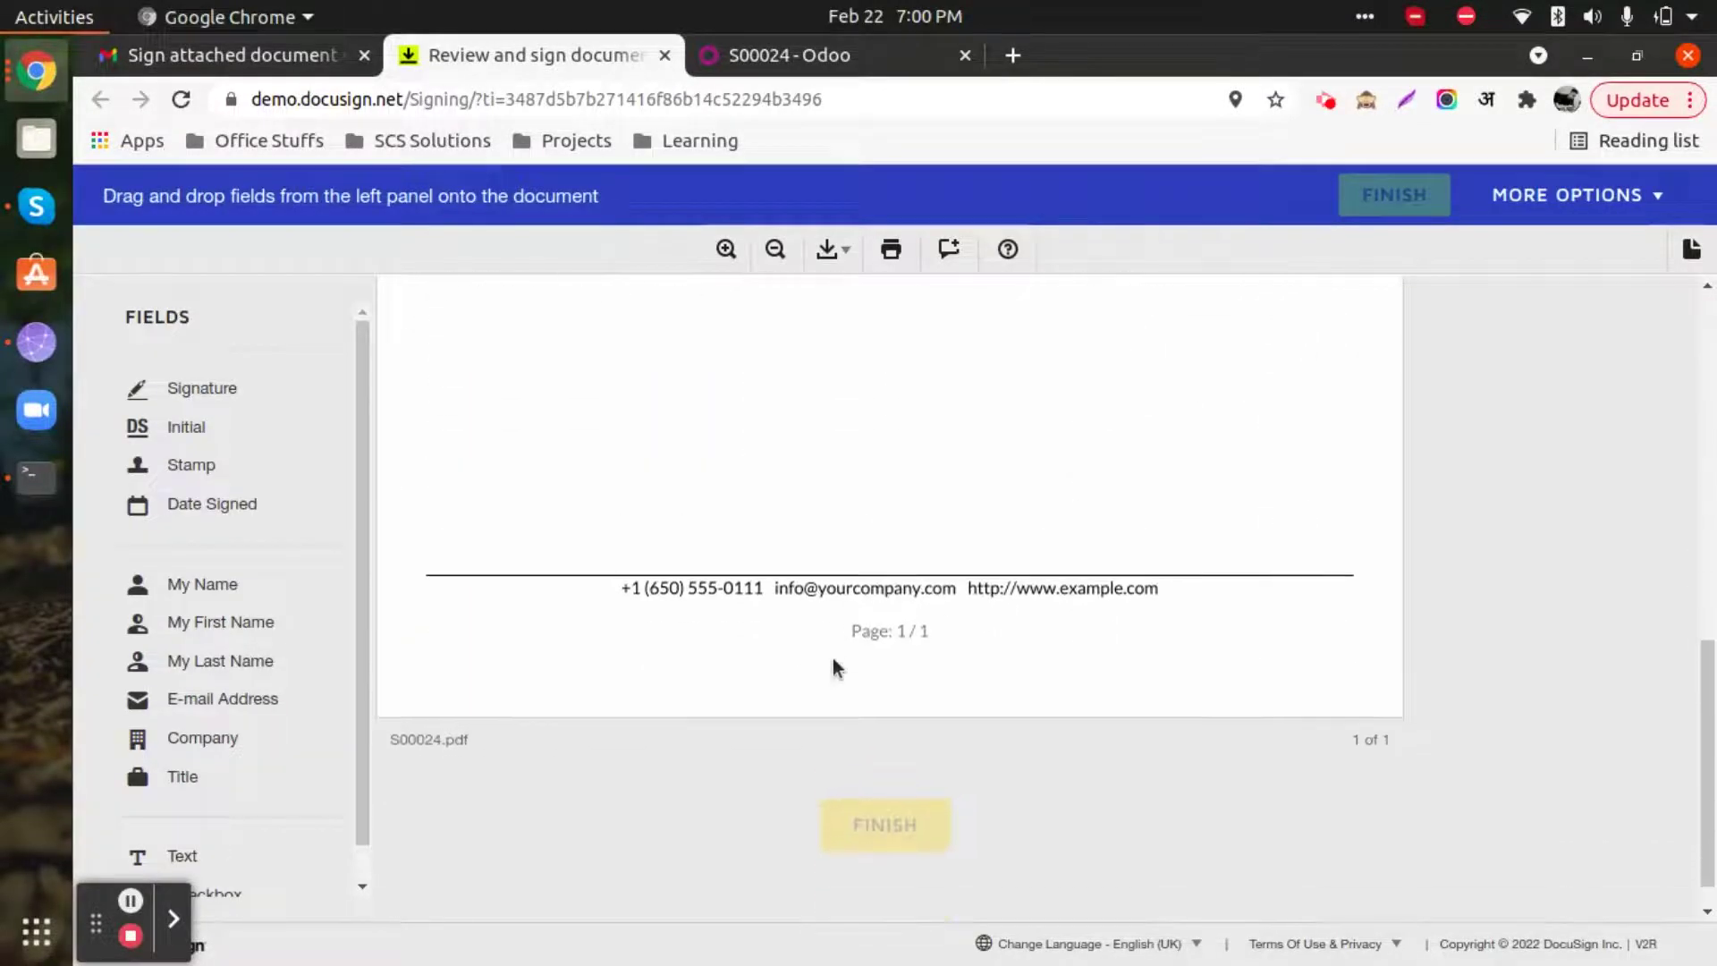
pyautogui.scroll(10, 834, 666)
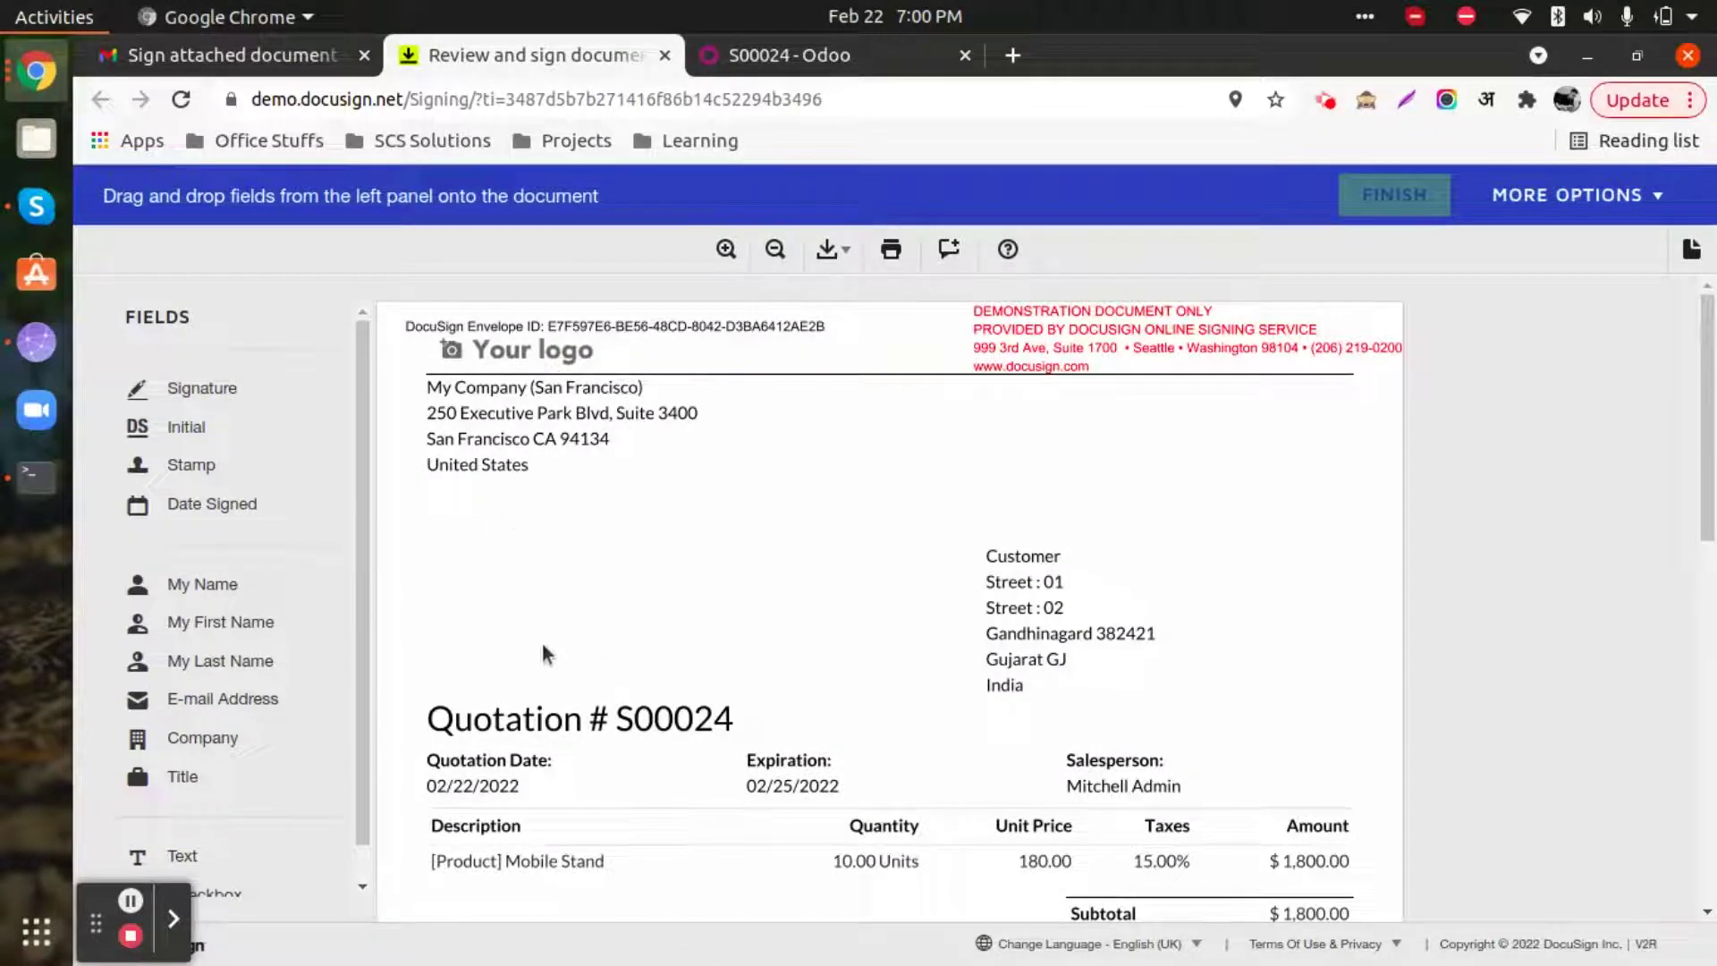
pyautogui.scroll(-5, 581, 716)
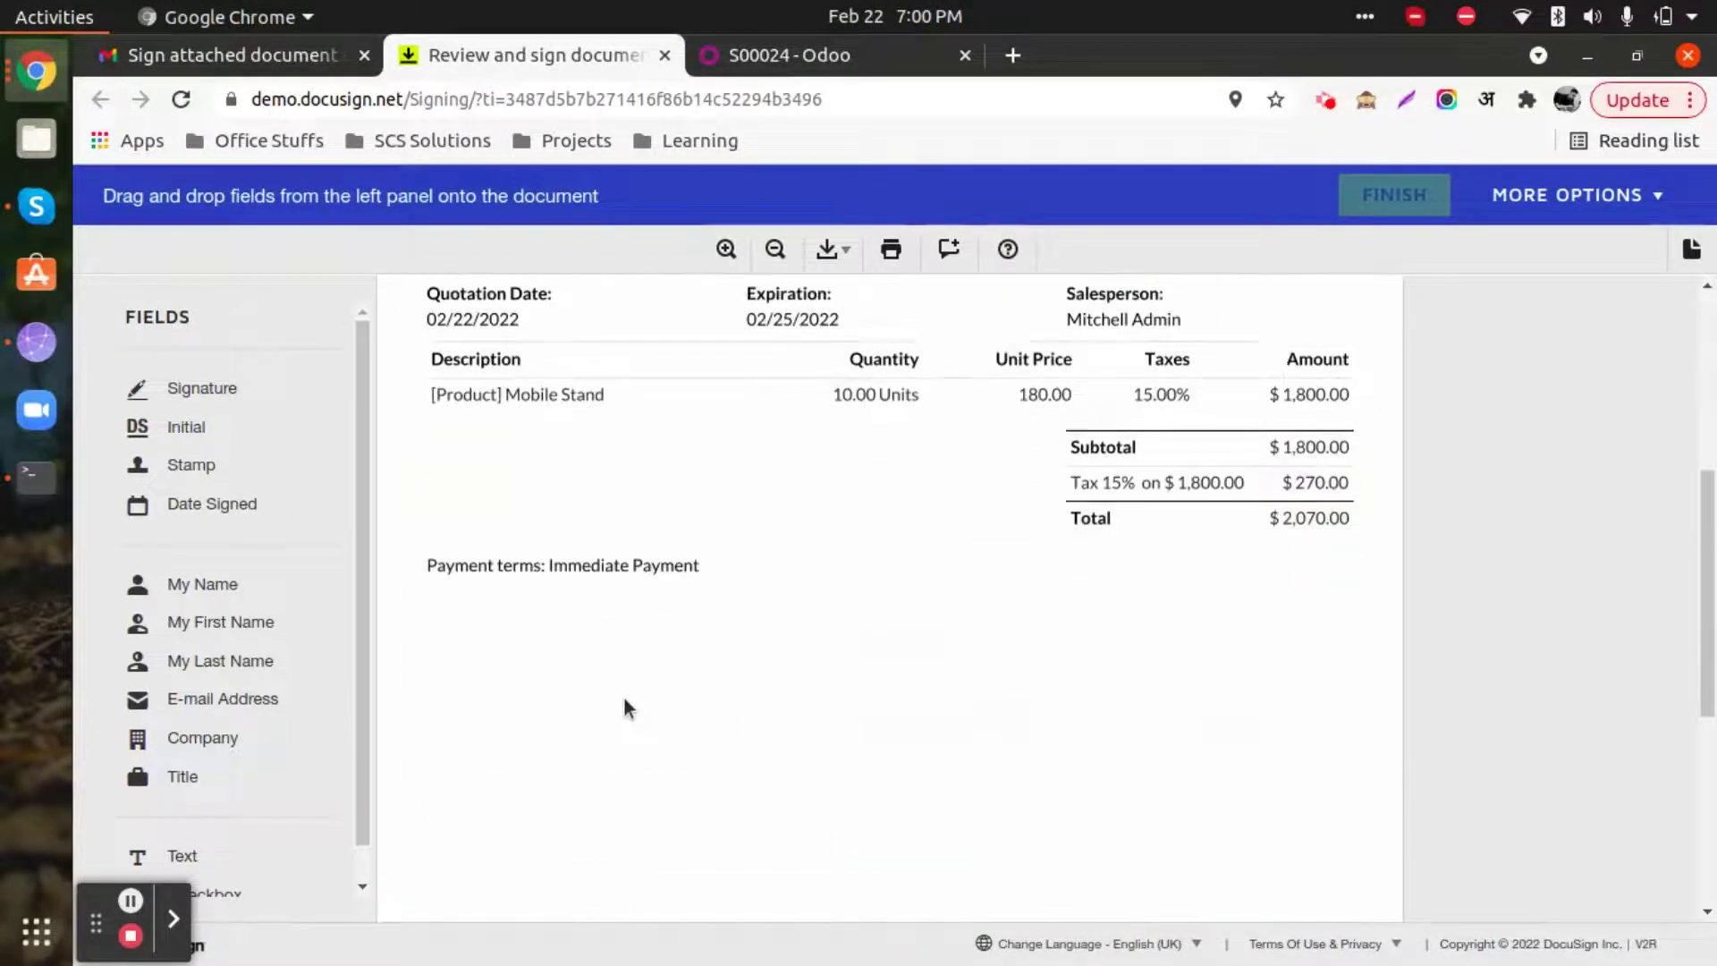
pyautogui.scroll(-3, 626, 706)
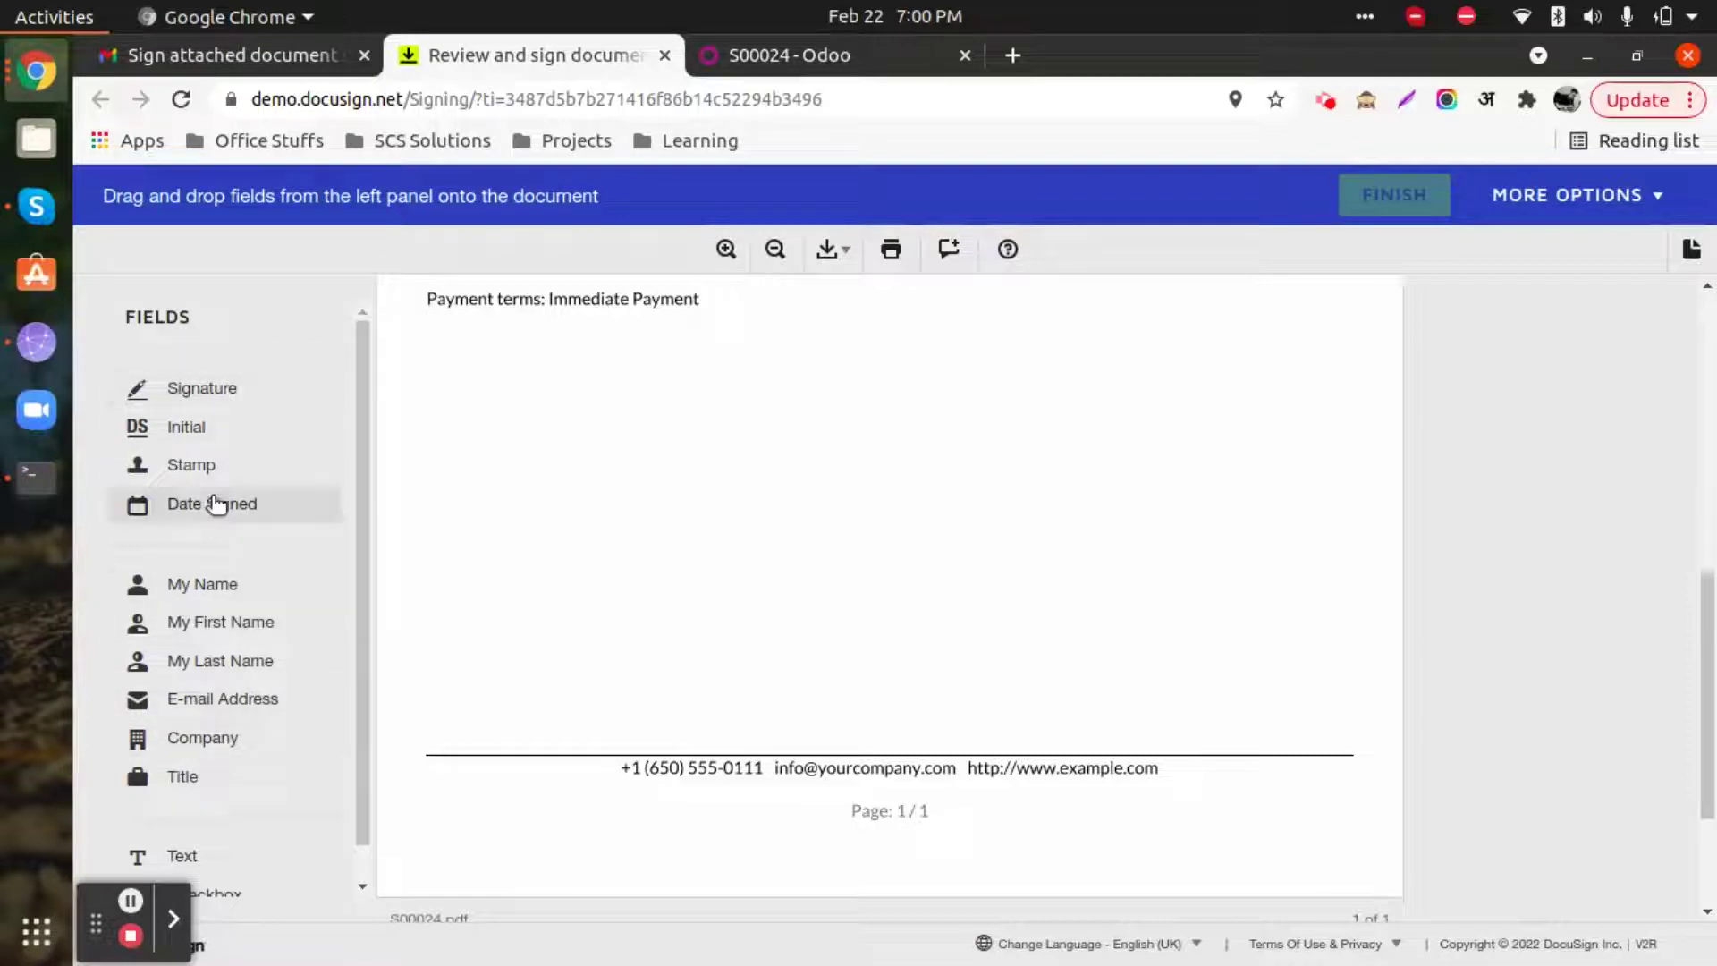
pyautogui.scroll(-1, 215, 506)
pyautogui.scroll(1, 197, 537)
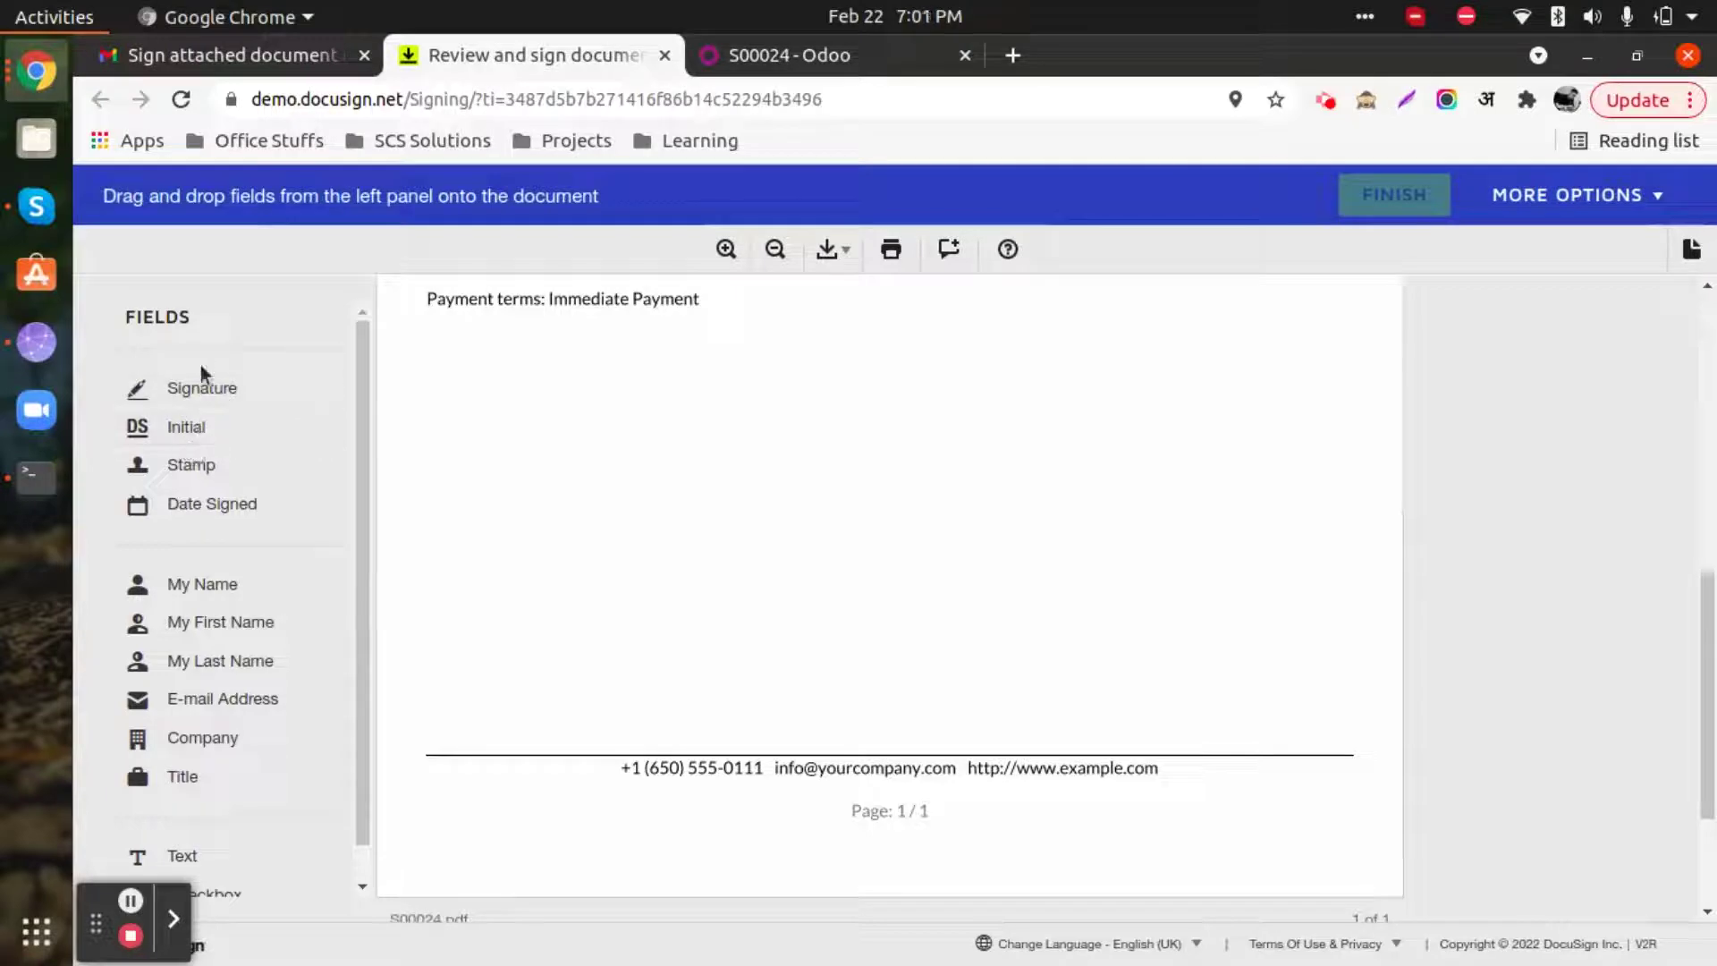
pyautogui.moveTo(201, 388)
pyautogui.mouseDown()
pyautogui.moveTo(362, 498)
pyautogui.moveTo(562, 733)
pyautogui.moveTo(490, 582)
pyautogui.mouseUp()
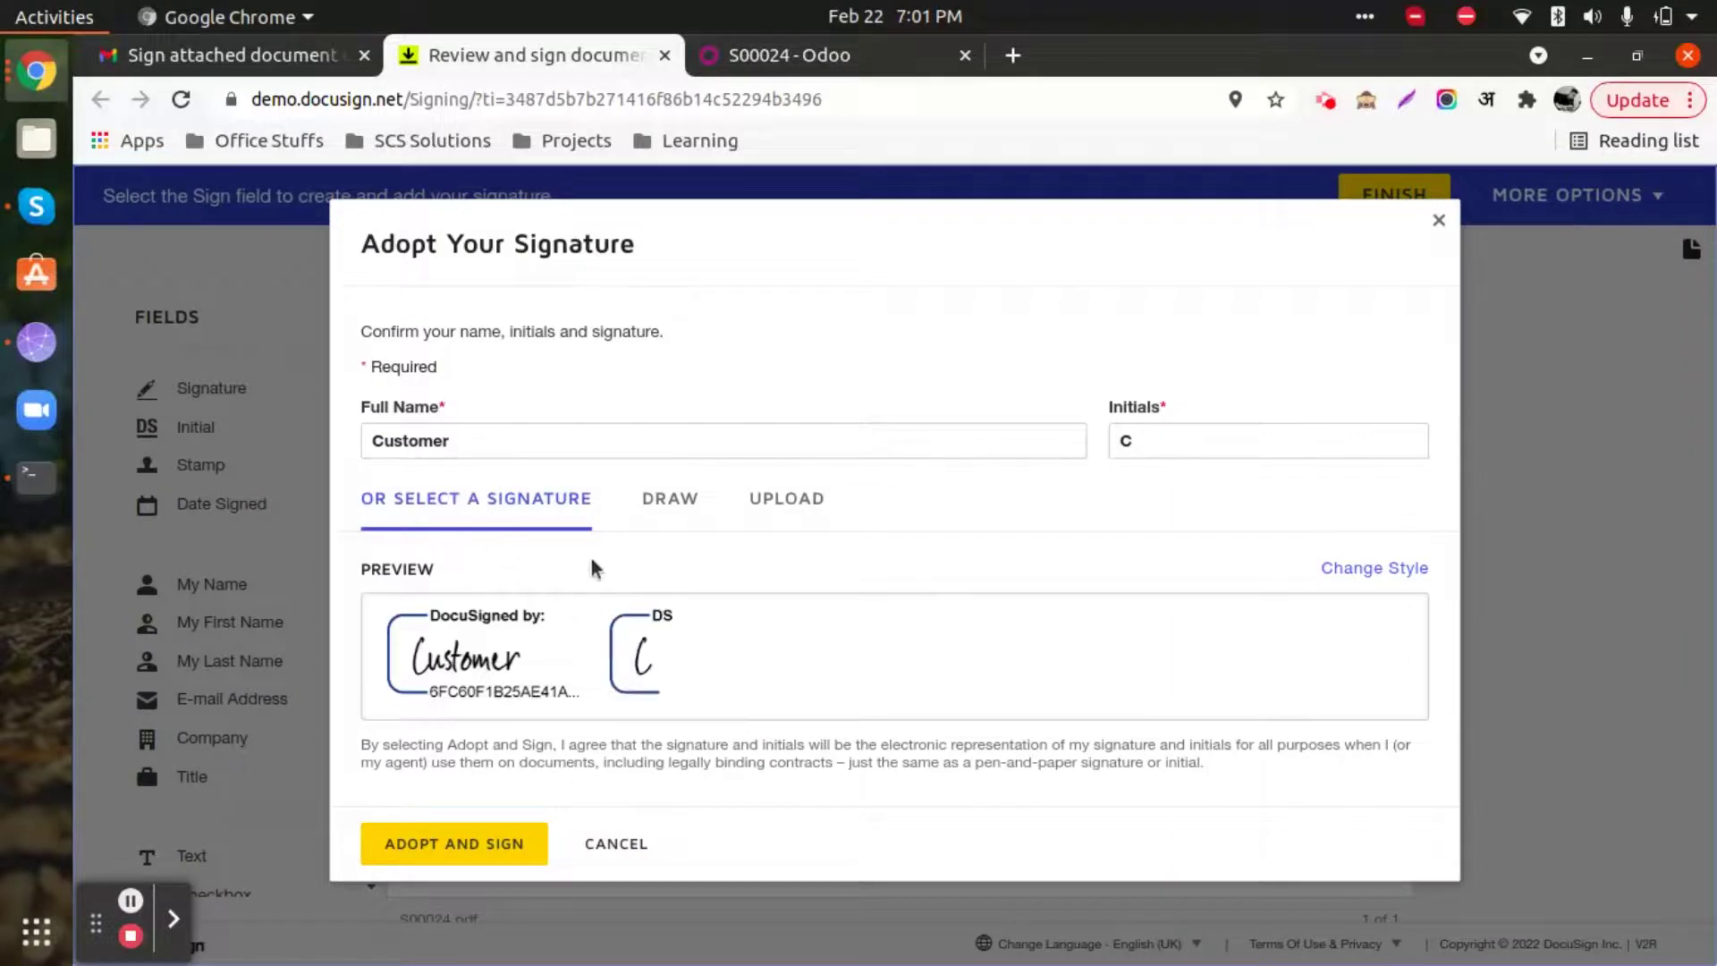
pyautogui.click(659, 501)
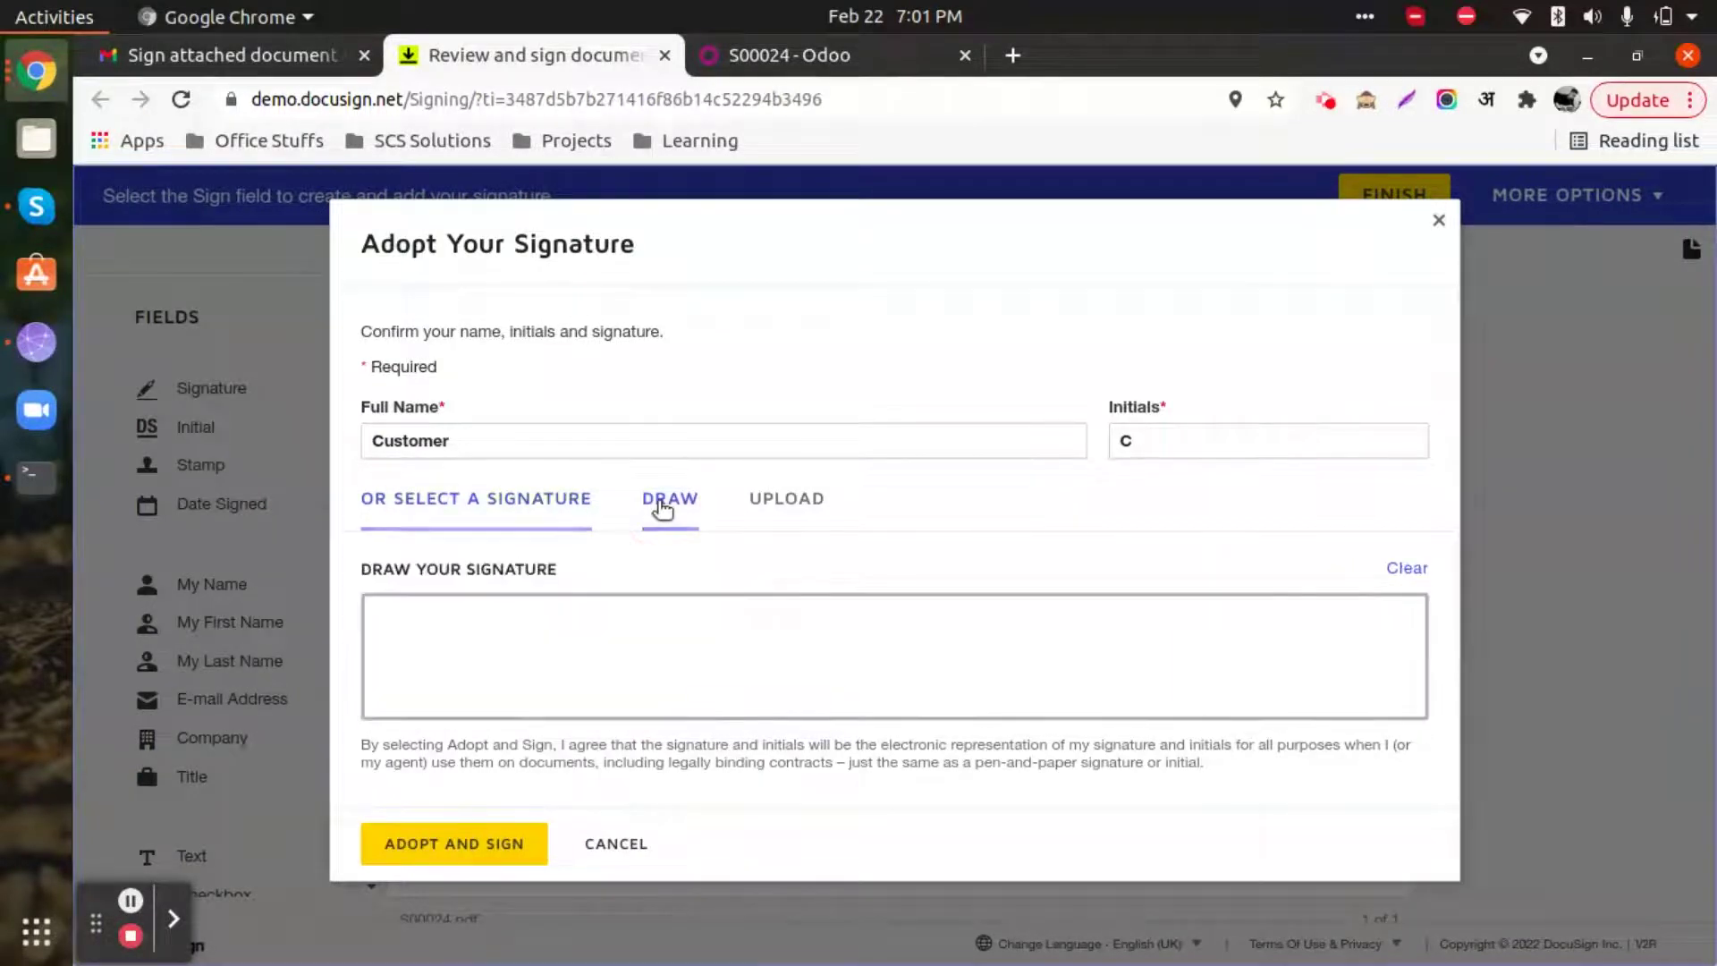
pyautogui.click(781, 501)
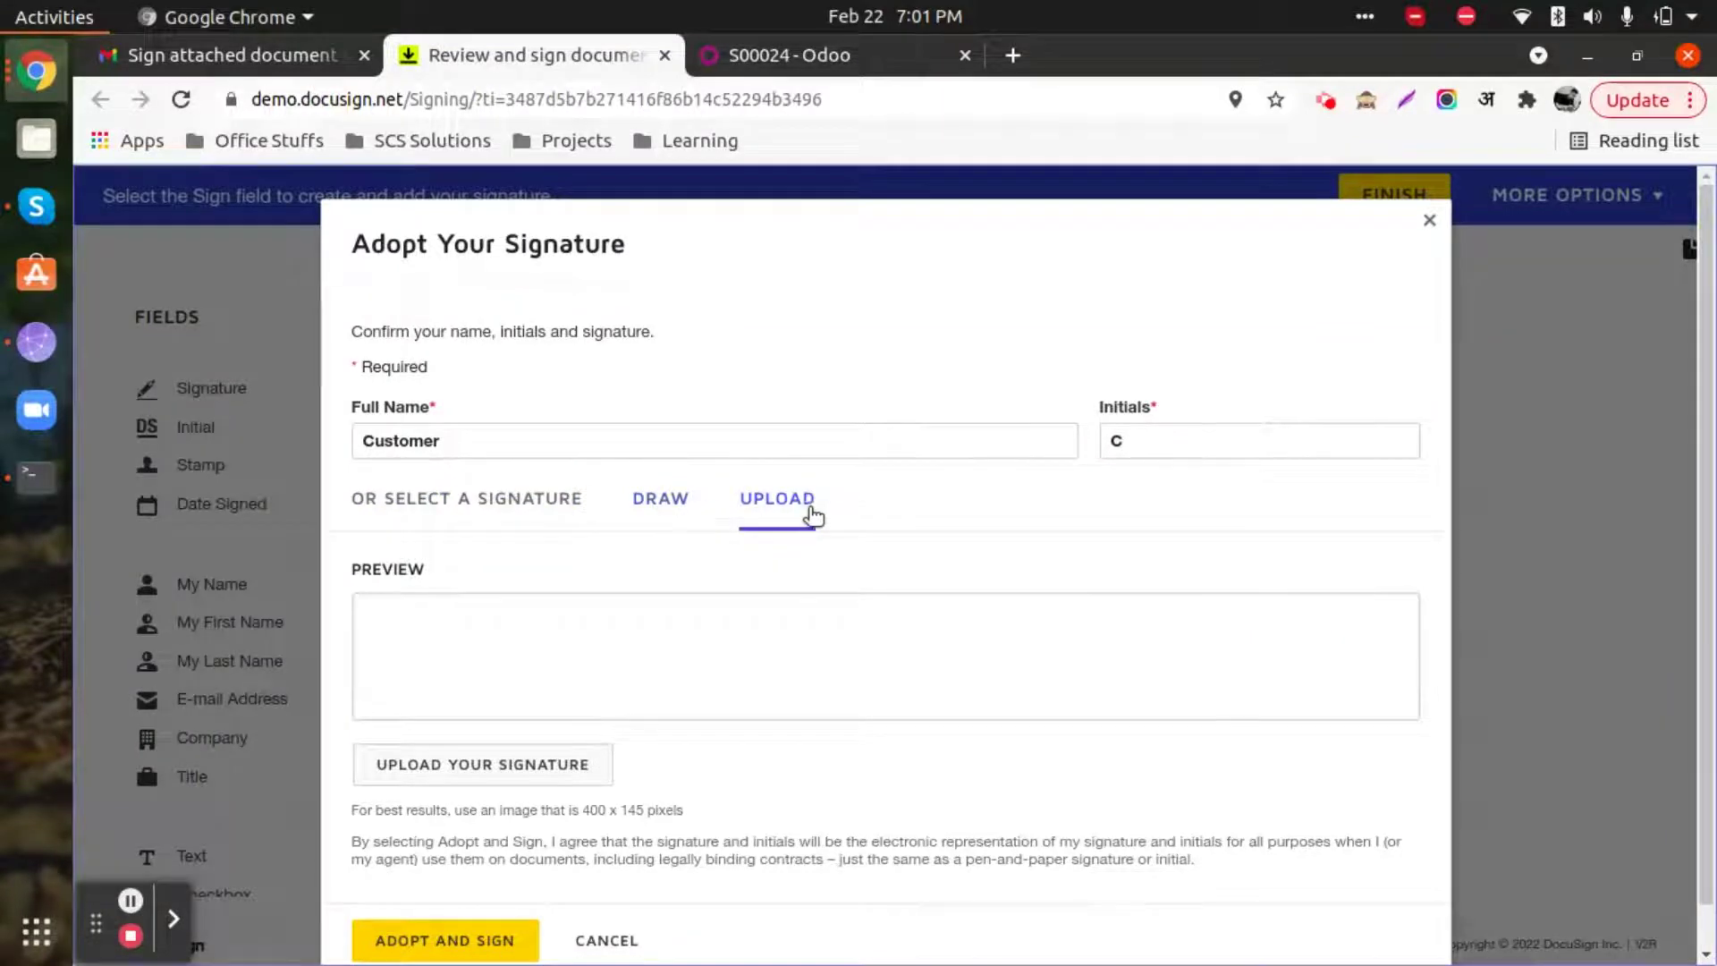
pyautogui.click(537, 499)
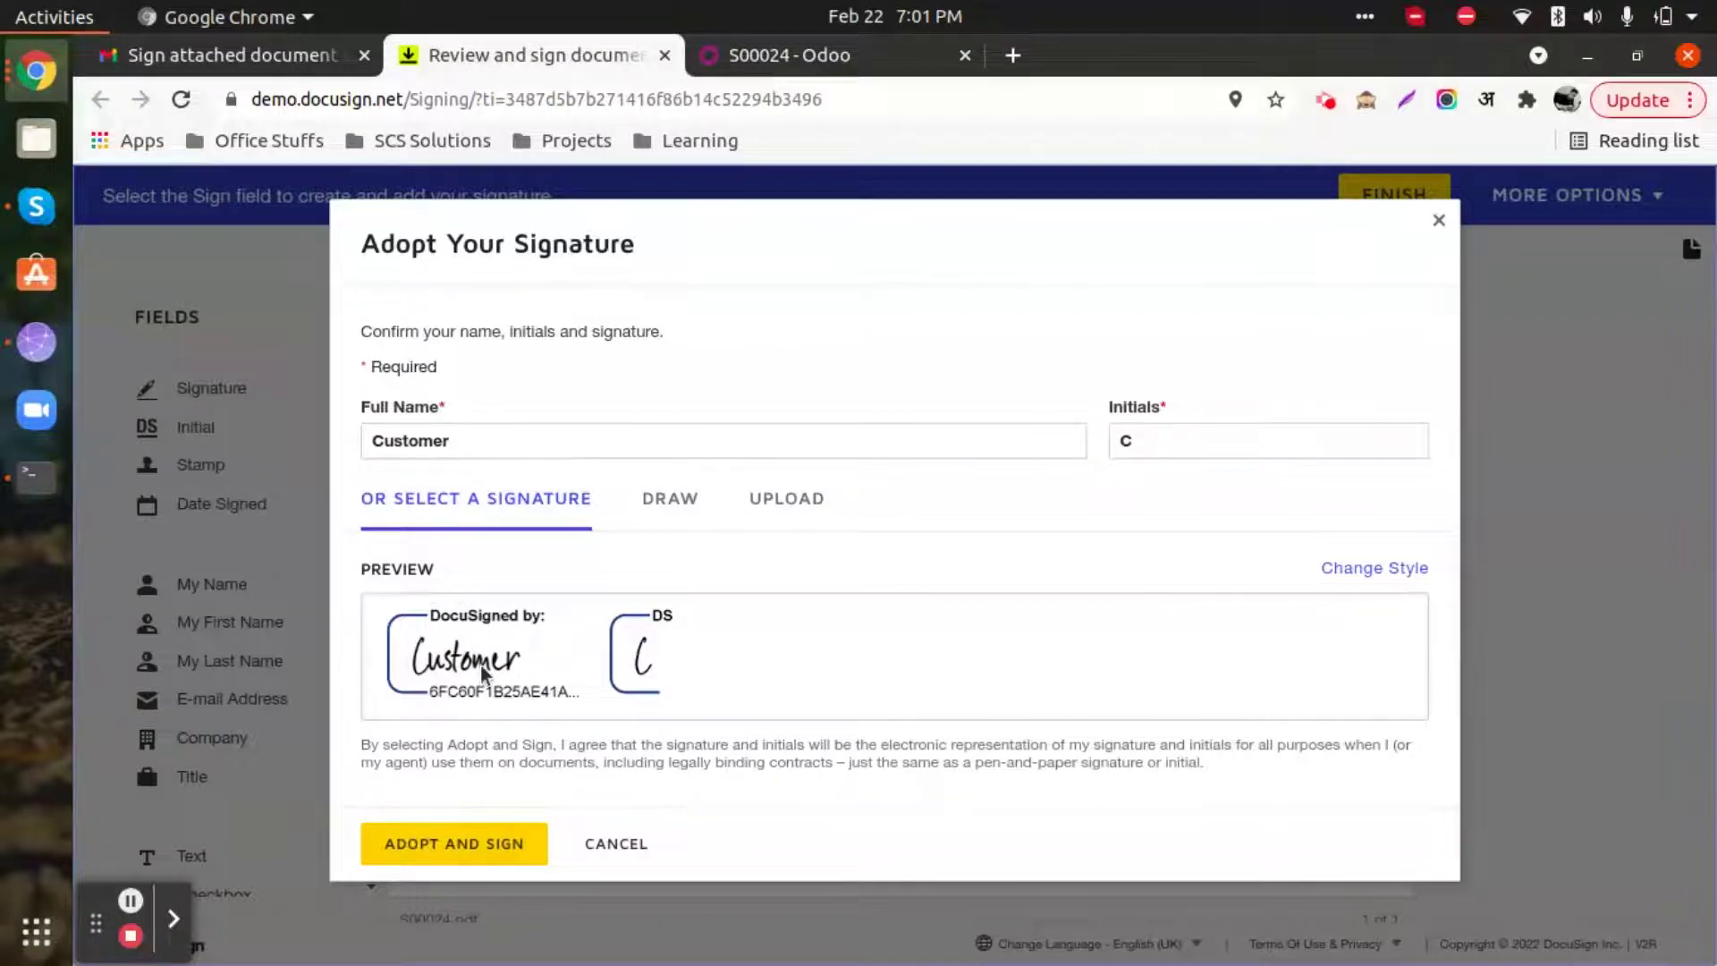
pyautogui.click(442, 850)
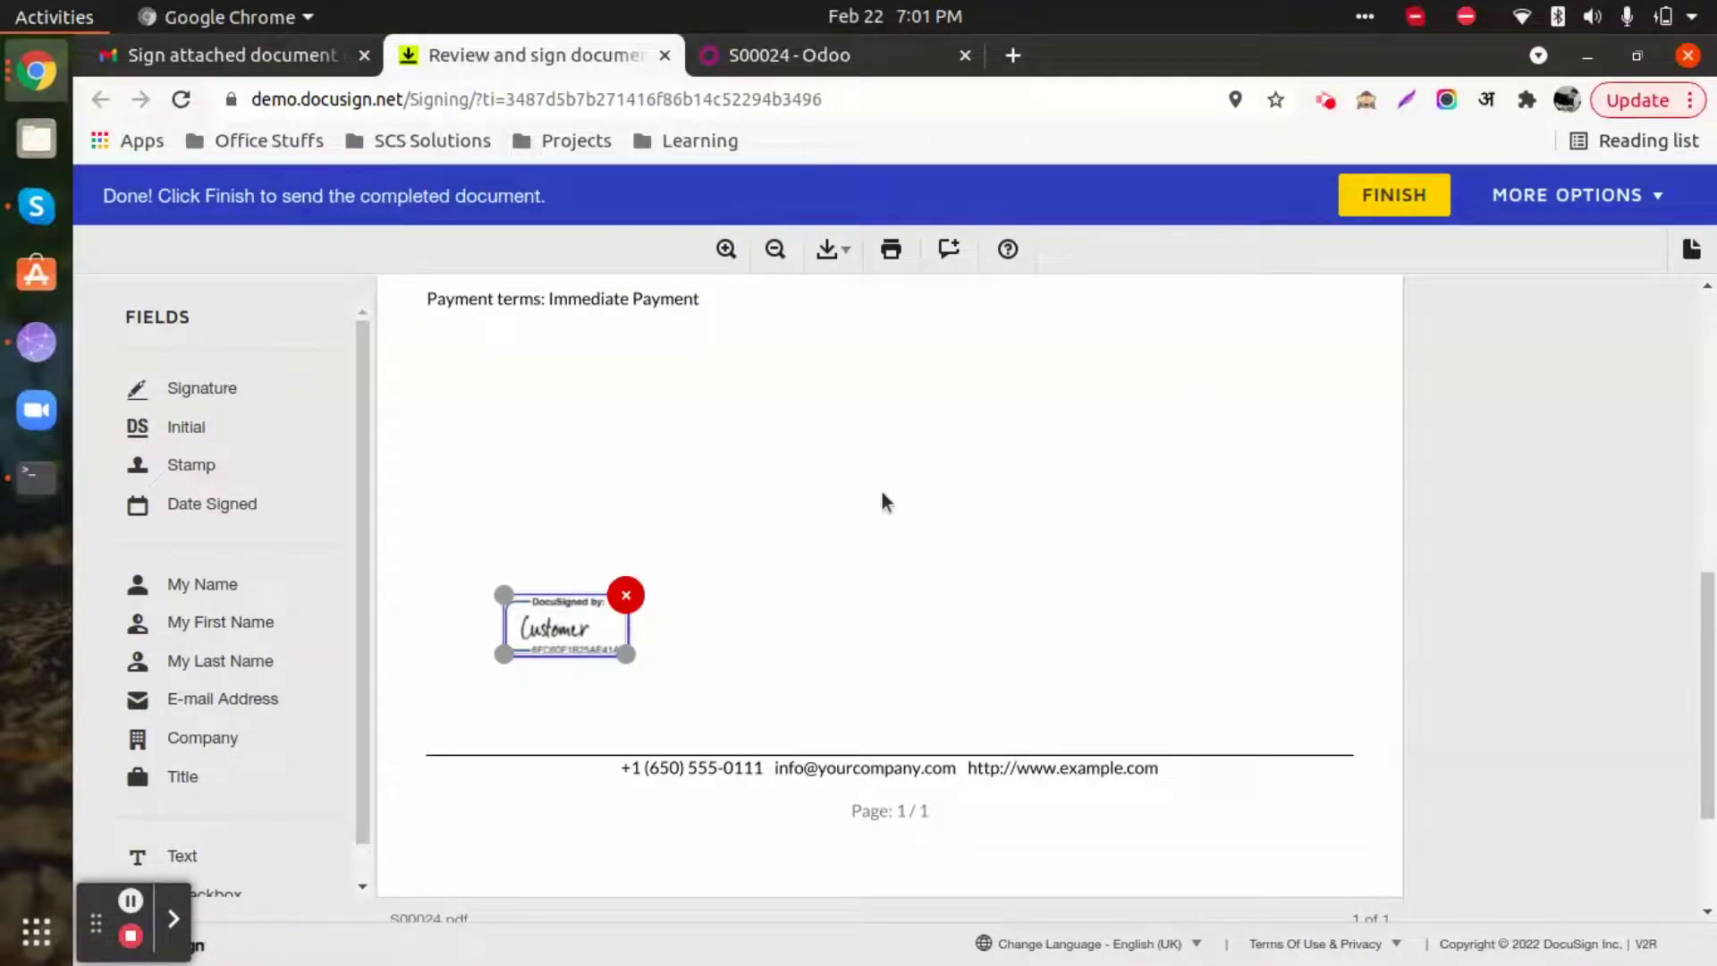
# Finish signing the document, decline the free DocuSign account sign-up, and accept all cookies on the completion page
pyautogui.scroll(-2, 883, 499)
pyautogui.scroll(4, 858, 578)
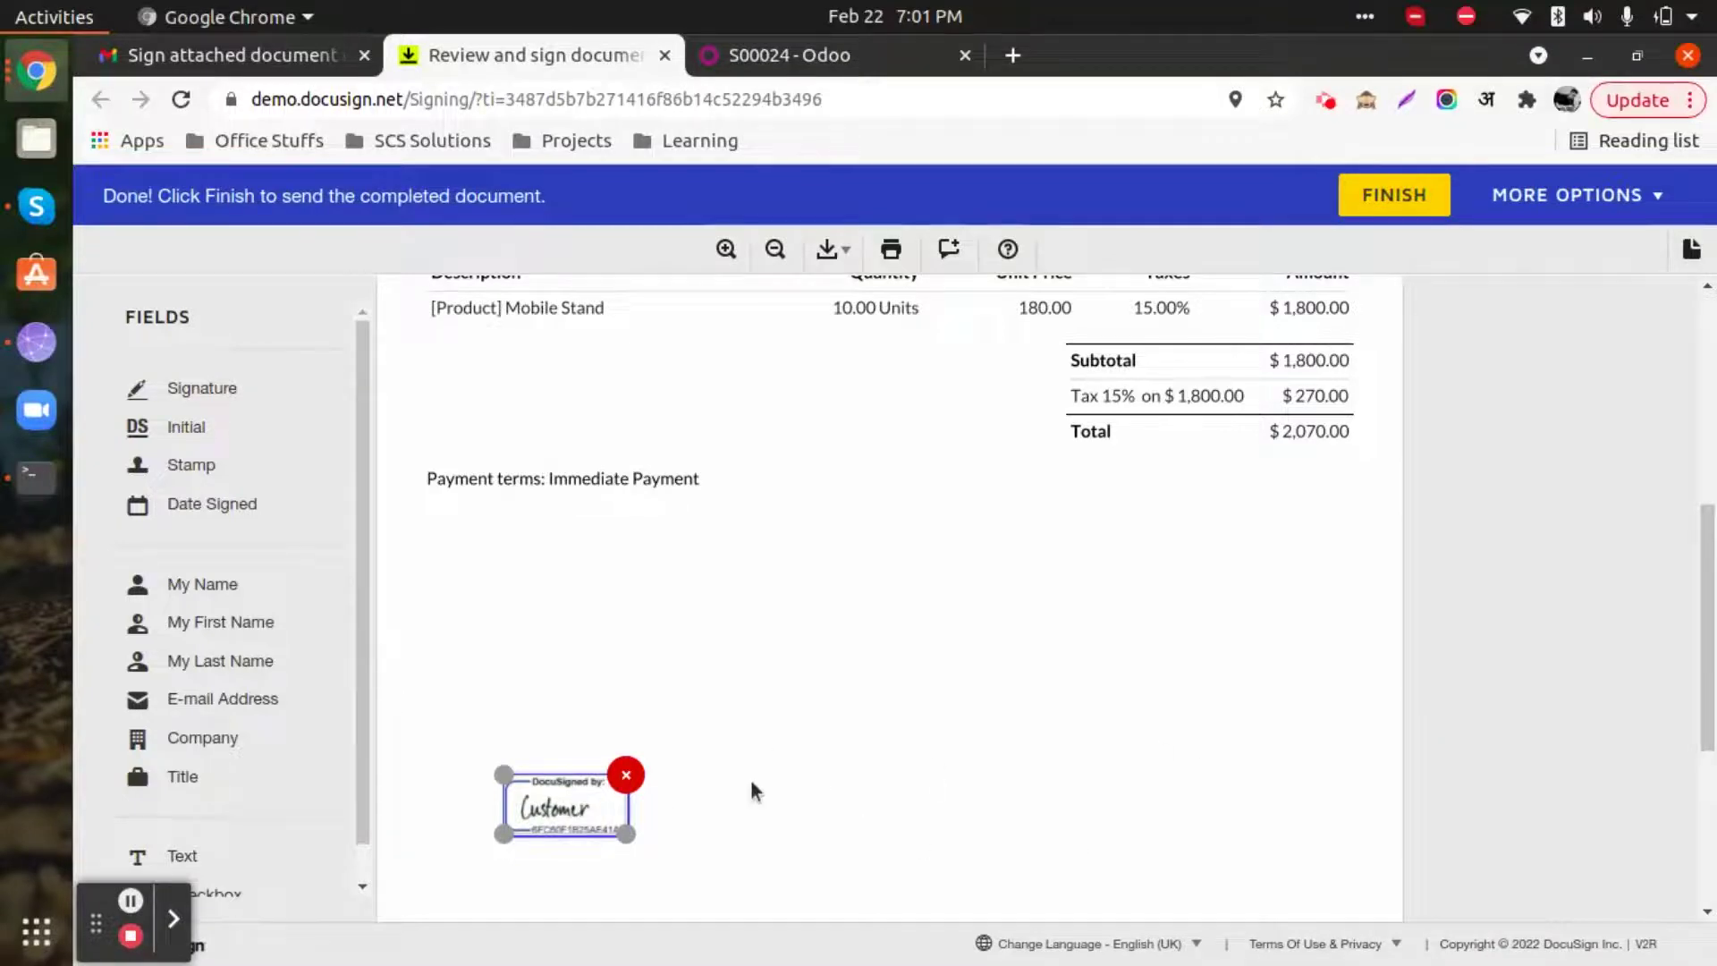
pyautogui.click(1430, 195)
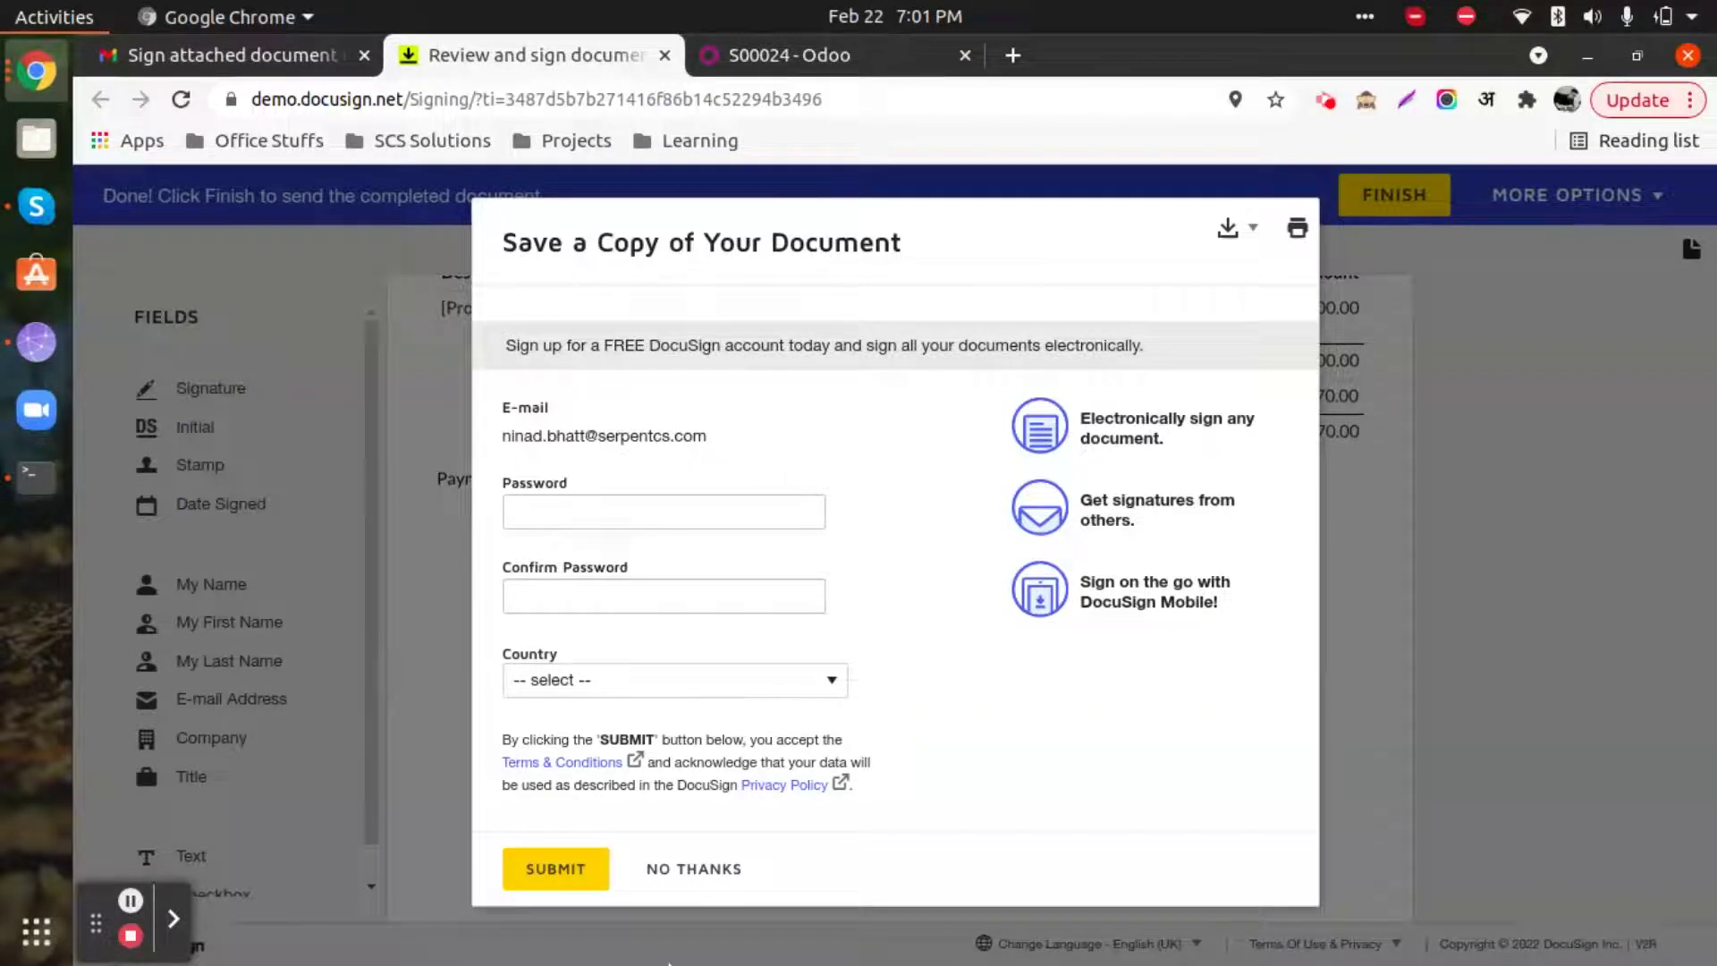
pyautogui.click(691, 872)
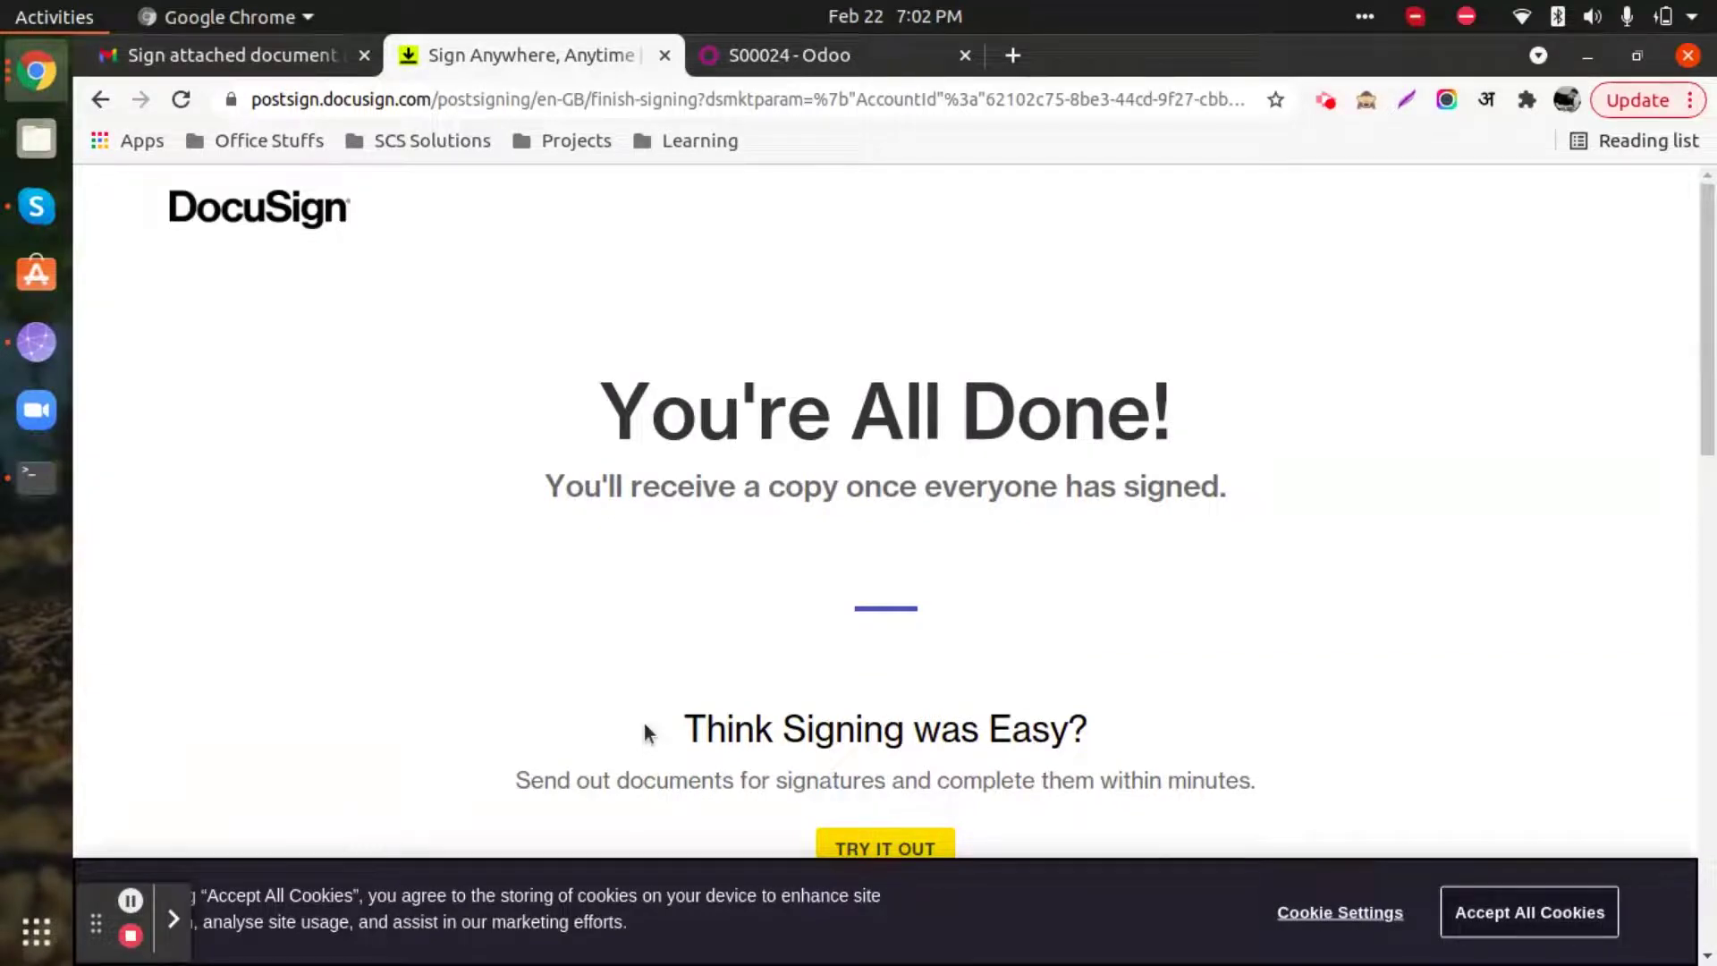
pyautogui.click(1553, 921)
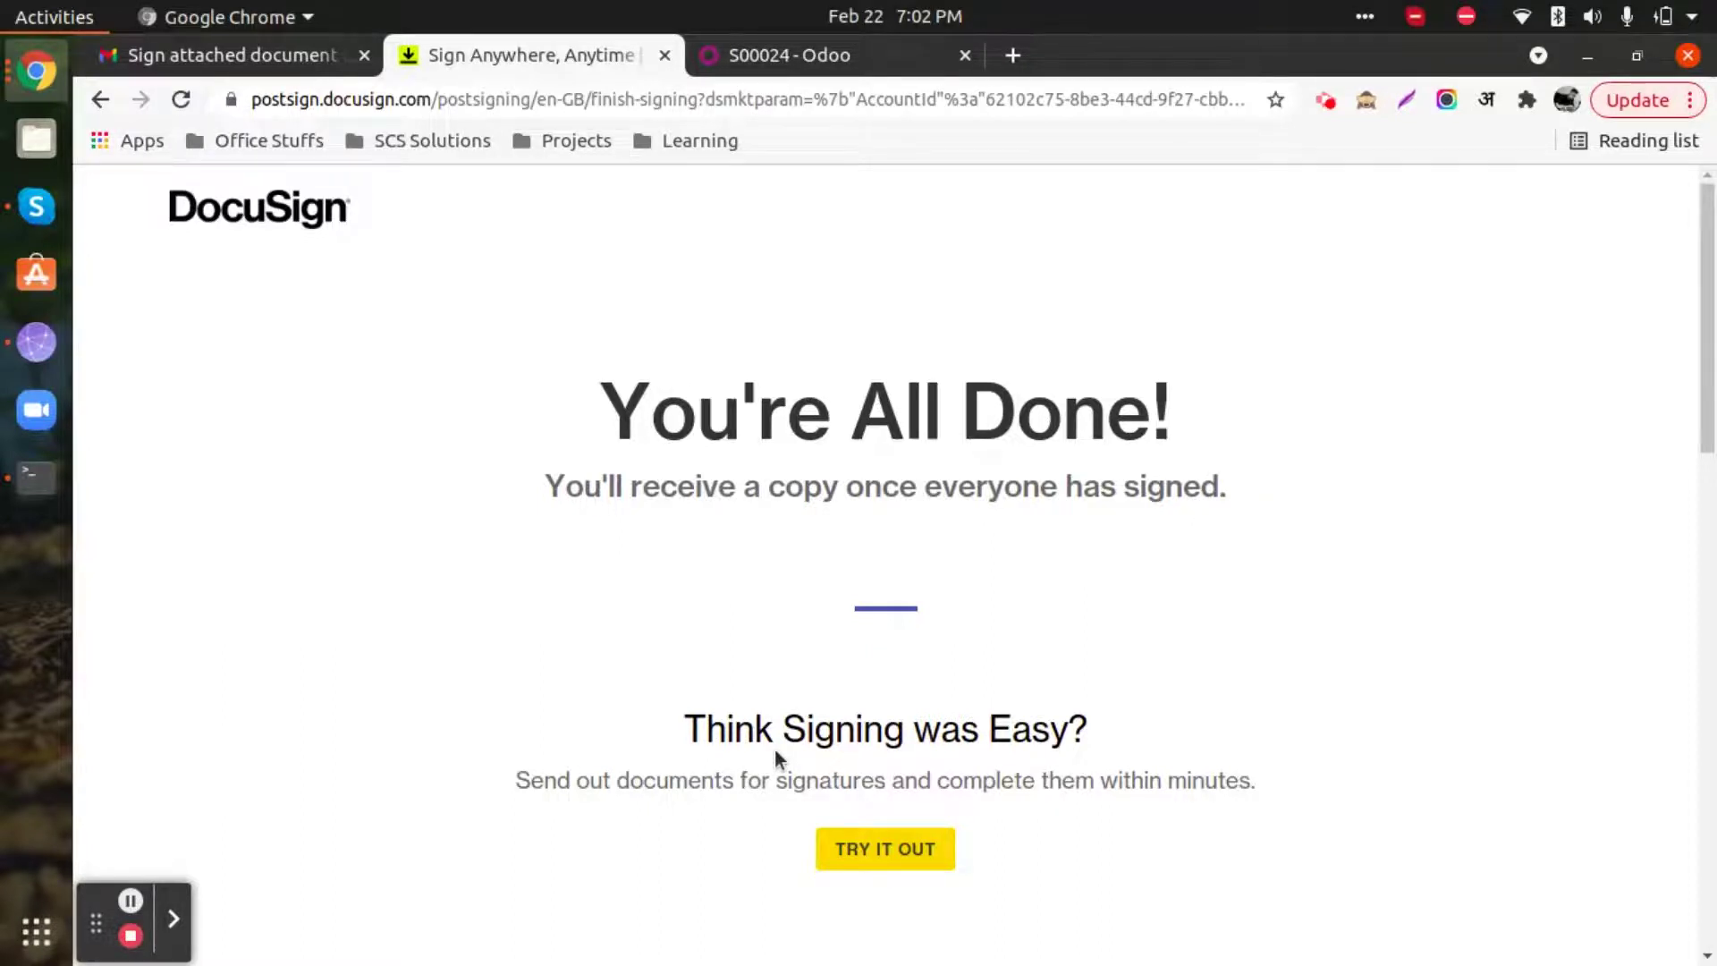
# Check the Gmail inbox for the completed-document e-mail and switch back to the quotation in Odoo
pyautogui.click(231, 55)
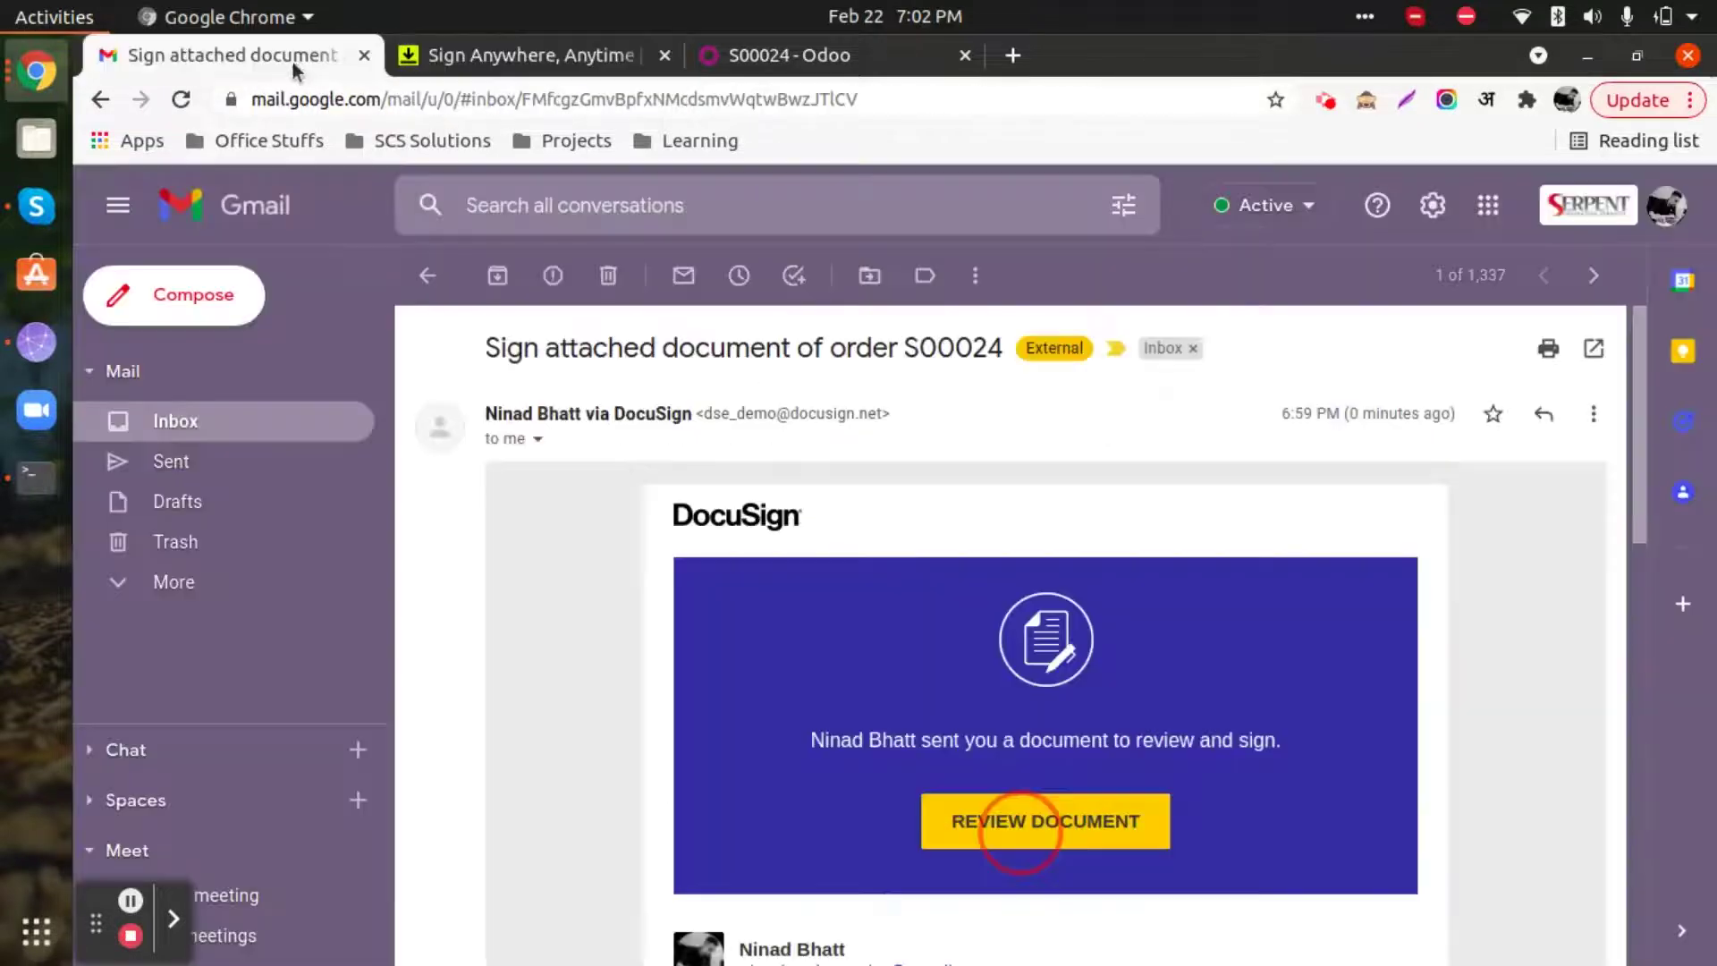
pyautogui.click(272, 402)
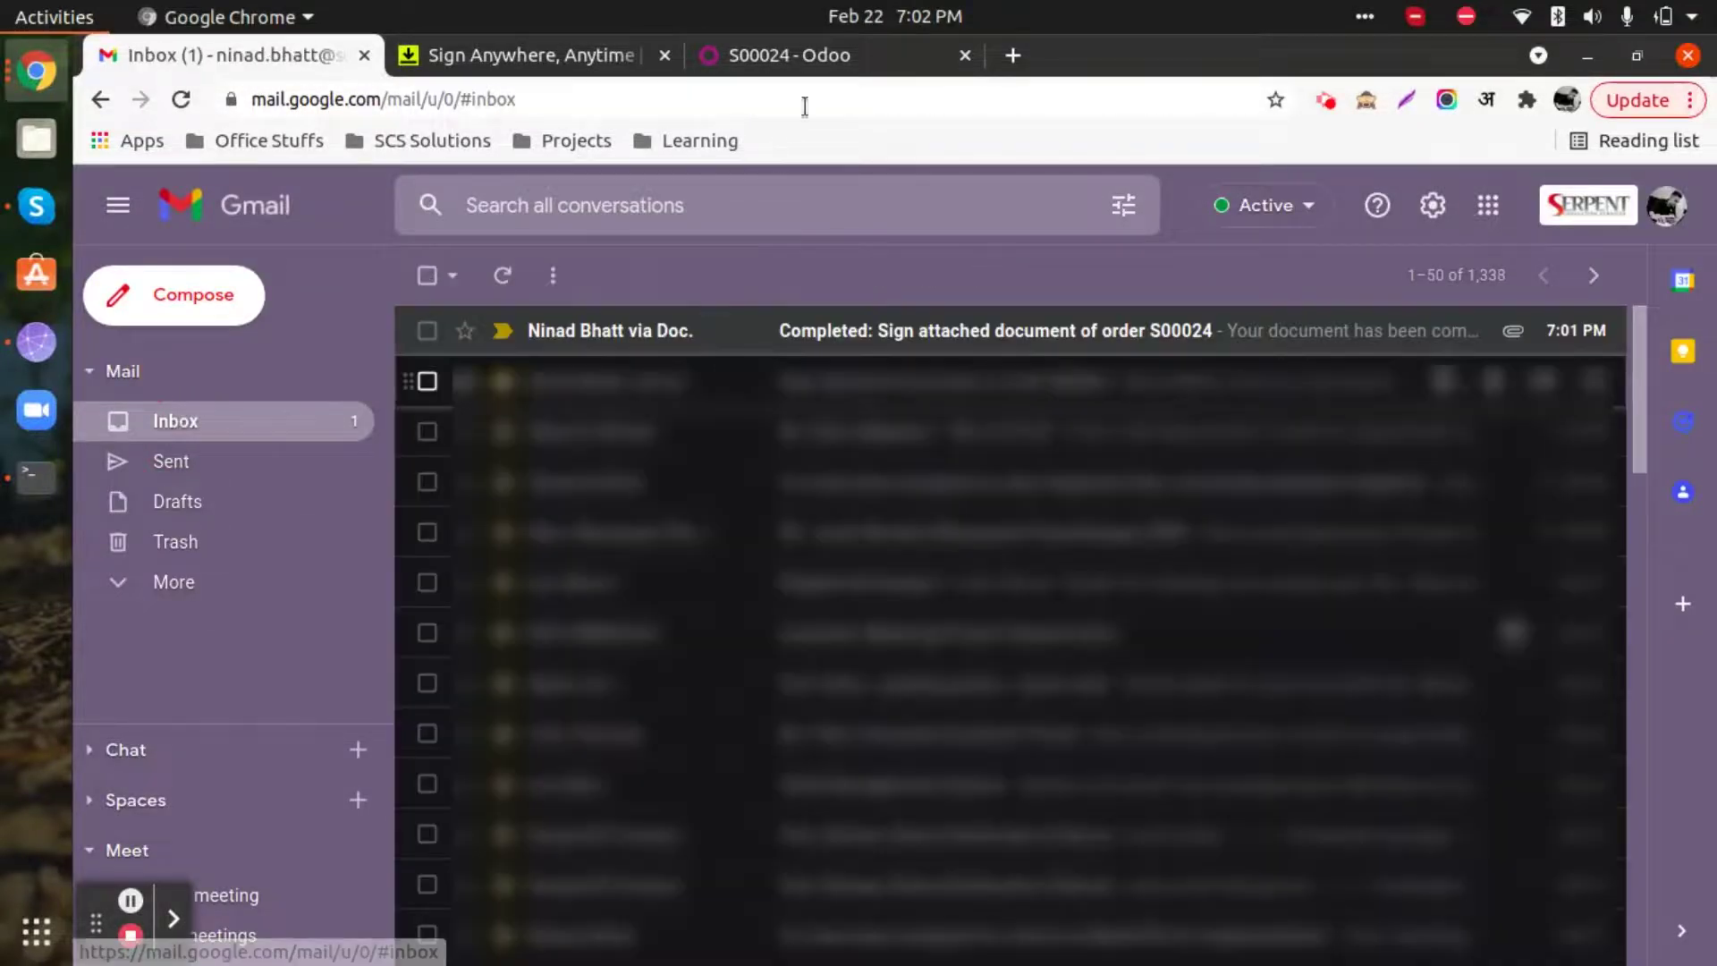
pyautogui.click(778, 55)
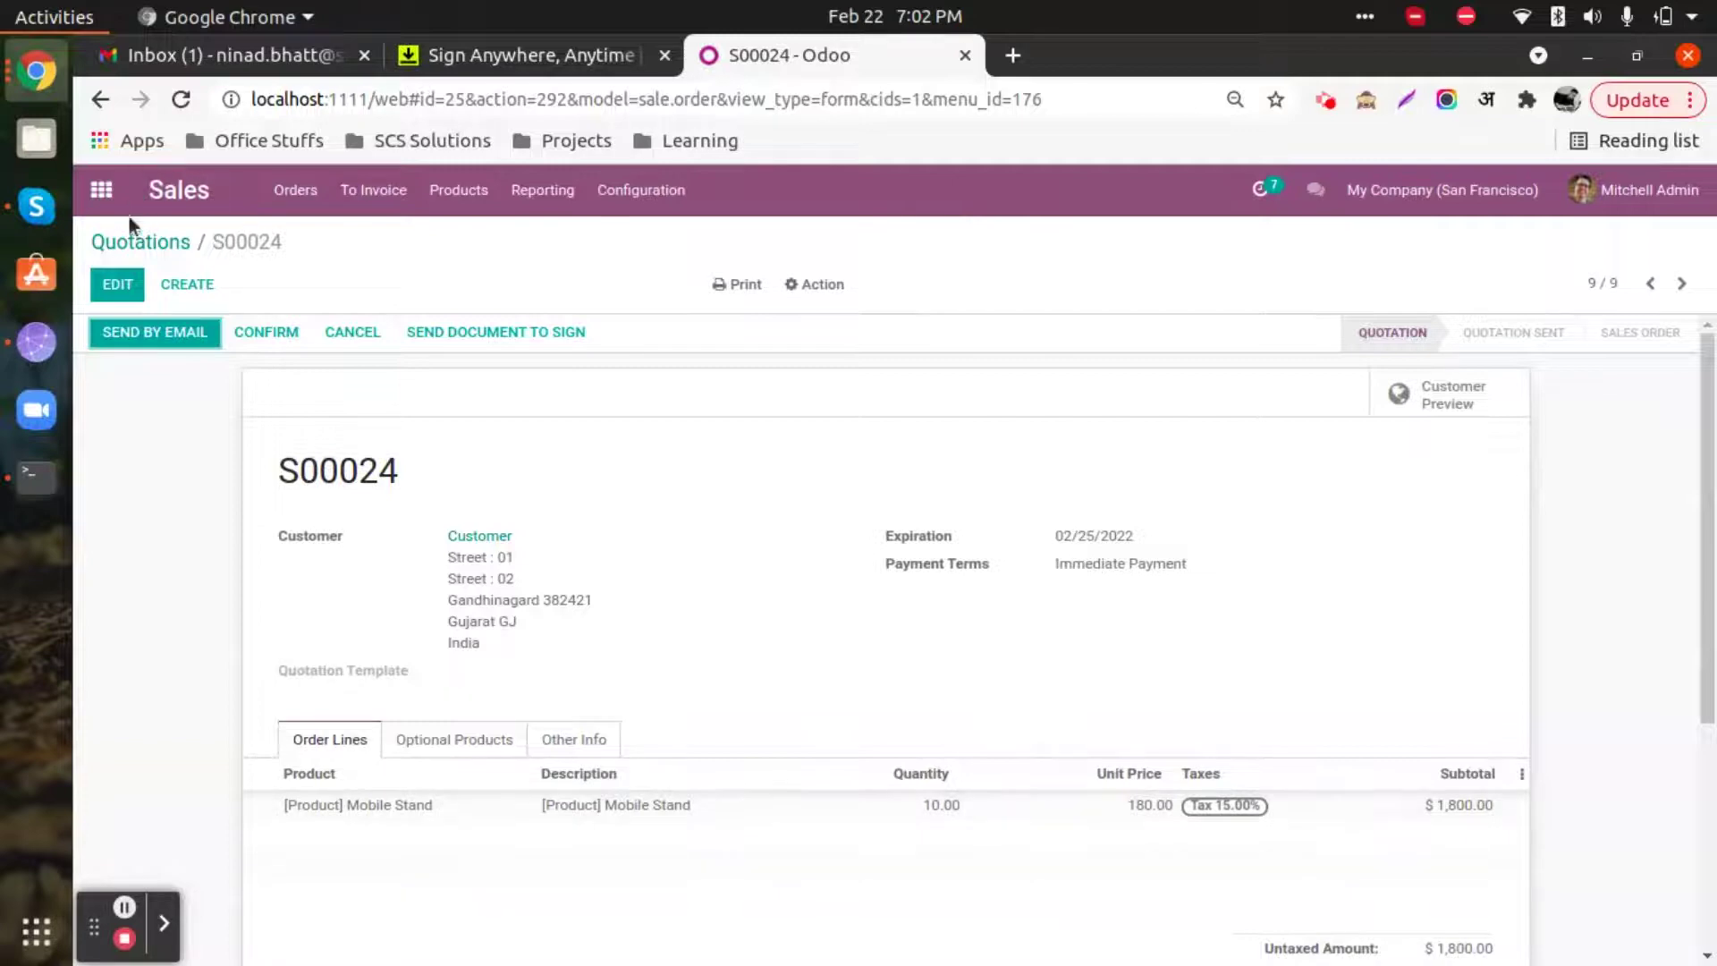
# Open the Docusign Documents list in Odoo's Docusign app
pyautogui.click(101, 189)
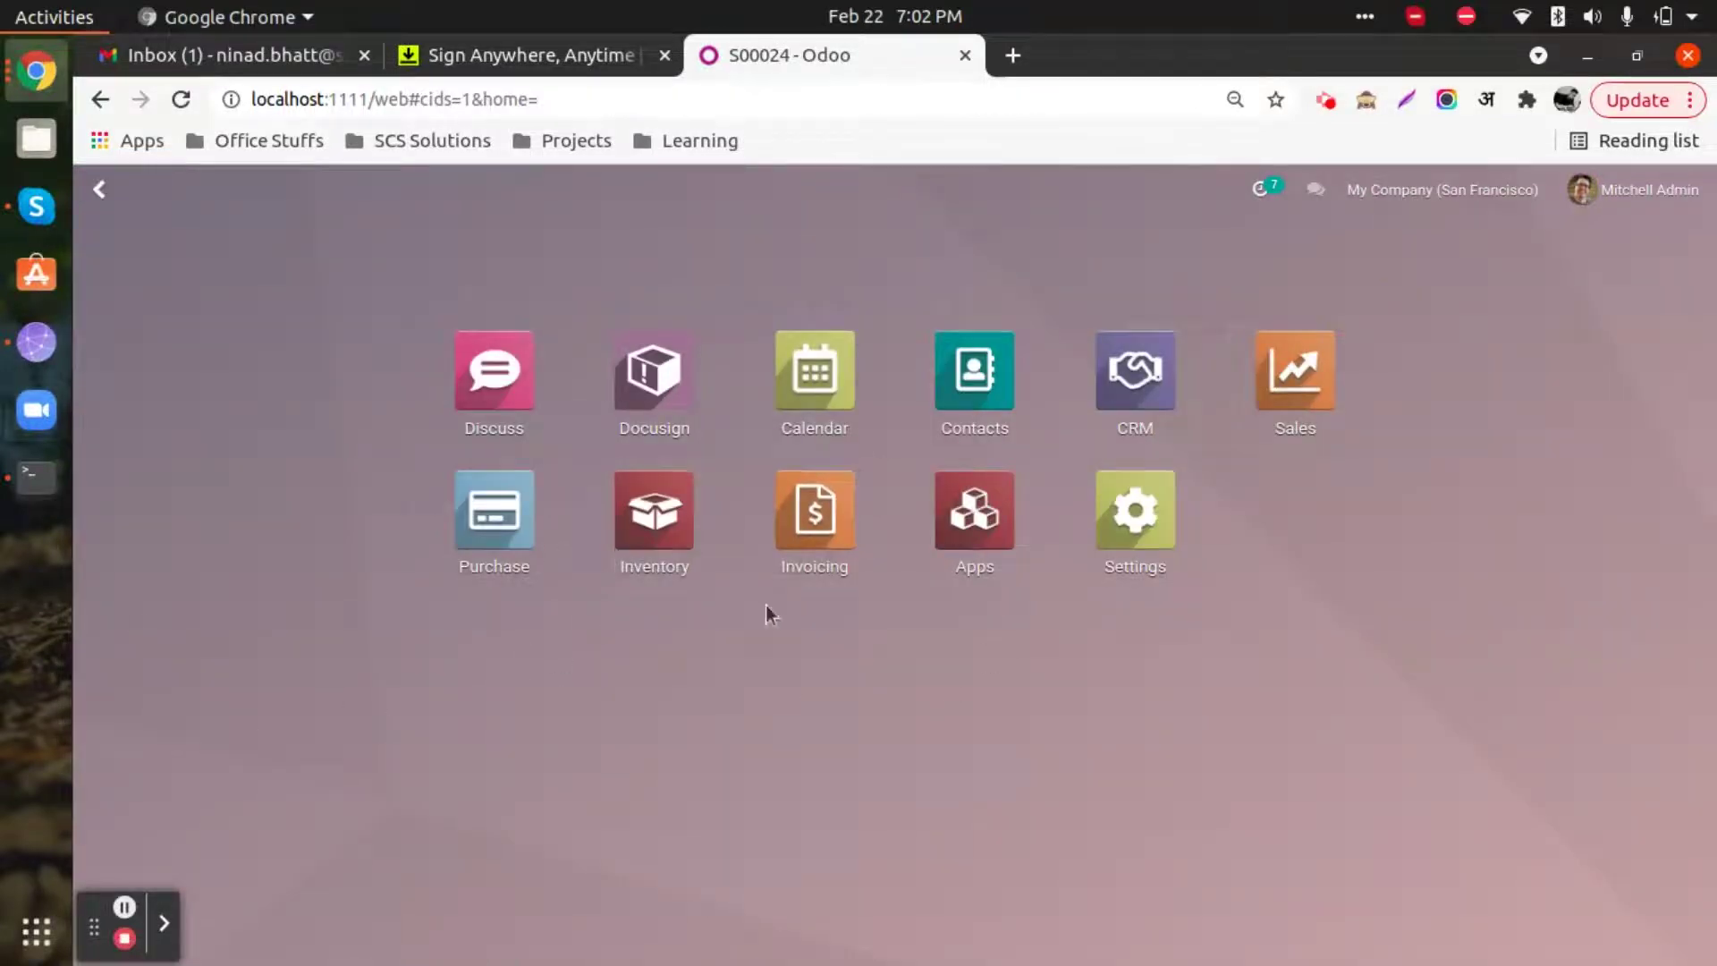
pyautogui.click(651, 358)
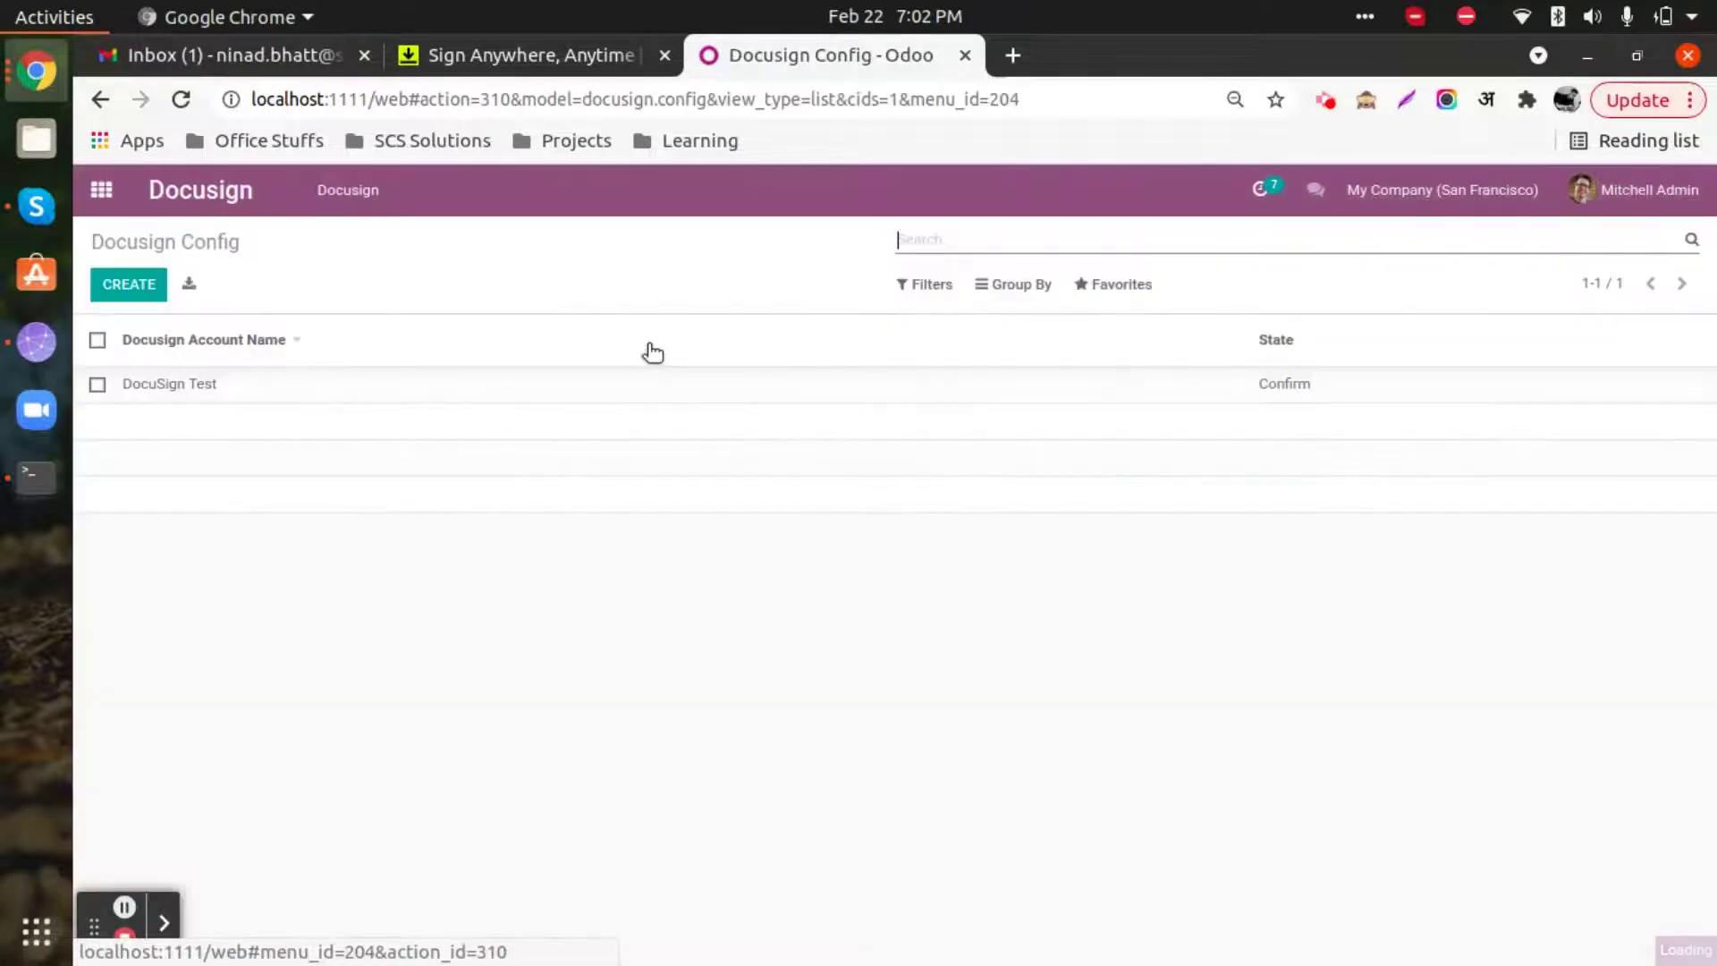
pyautogui.click(348, 192)
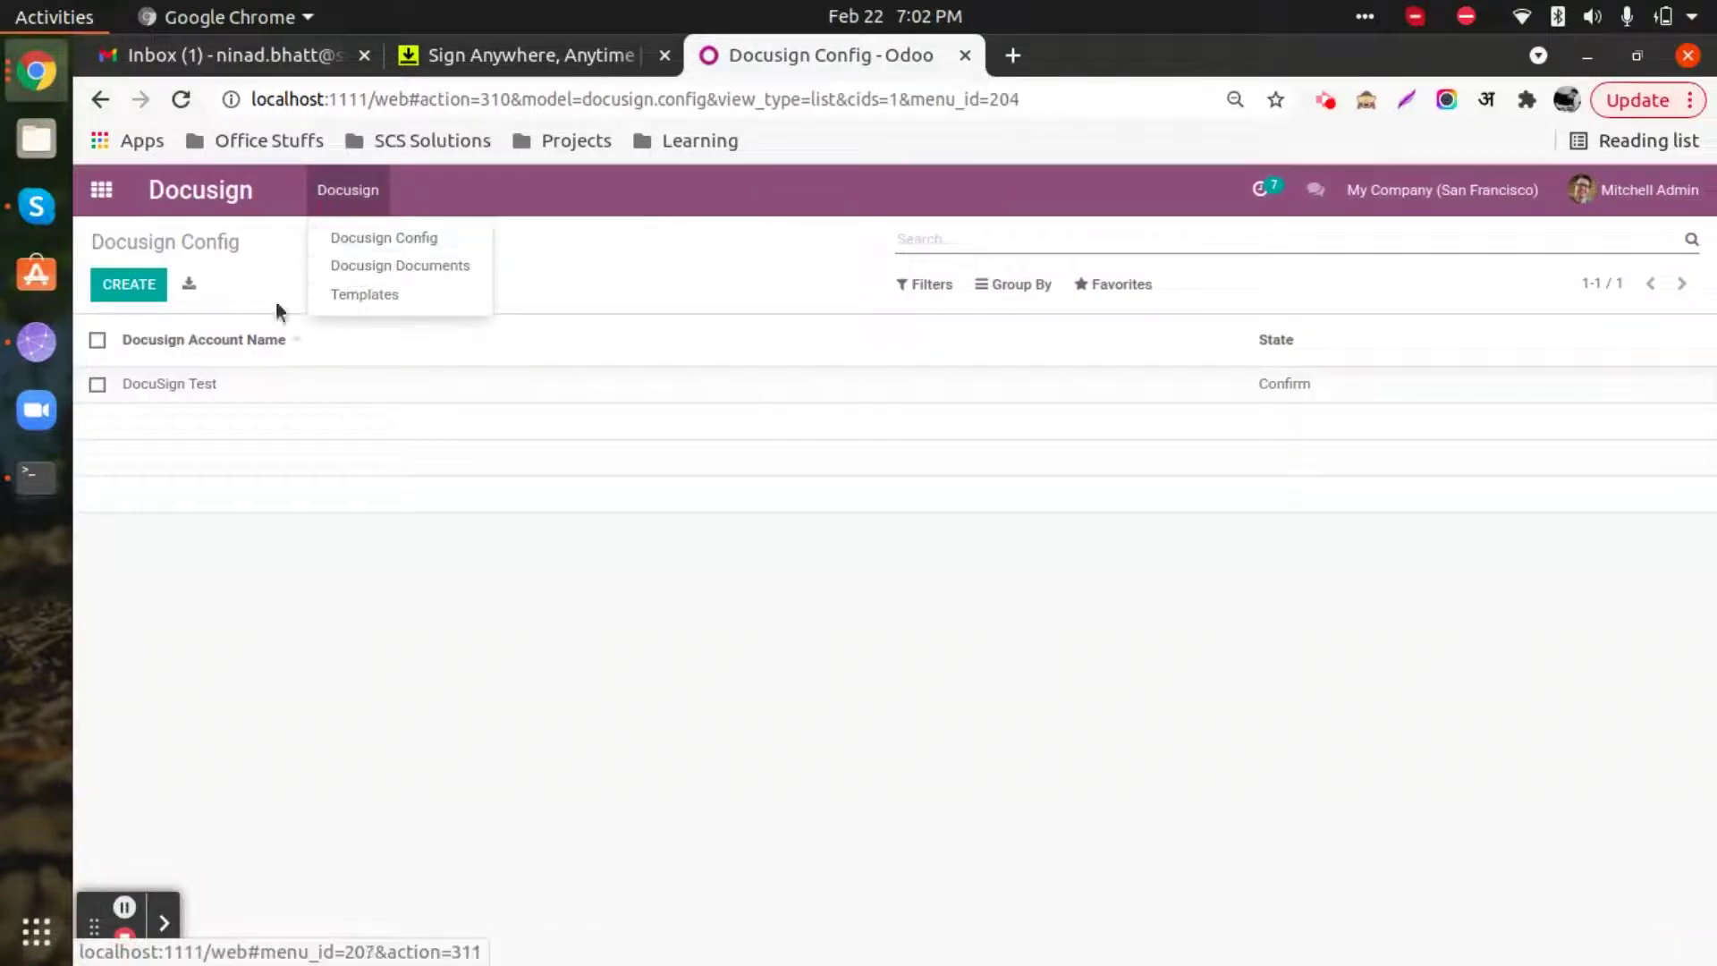
pyautogui.click(176, 196)
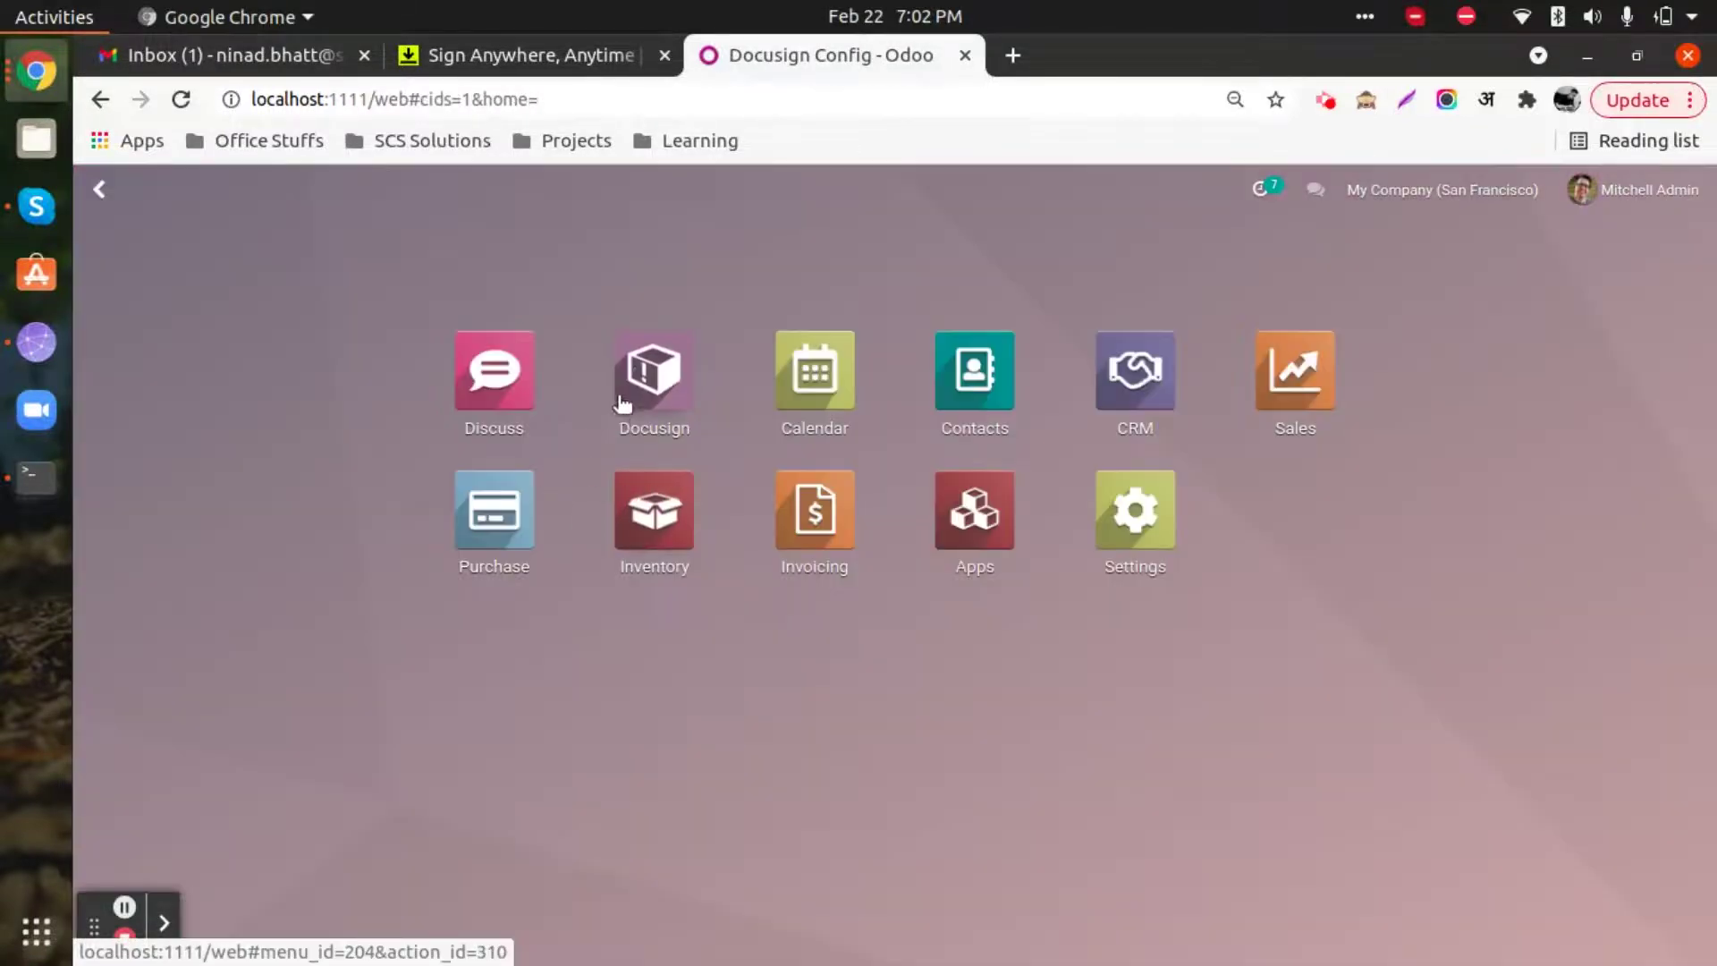
pyautogui.click(644, 373)
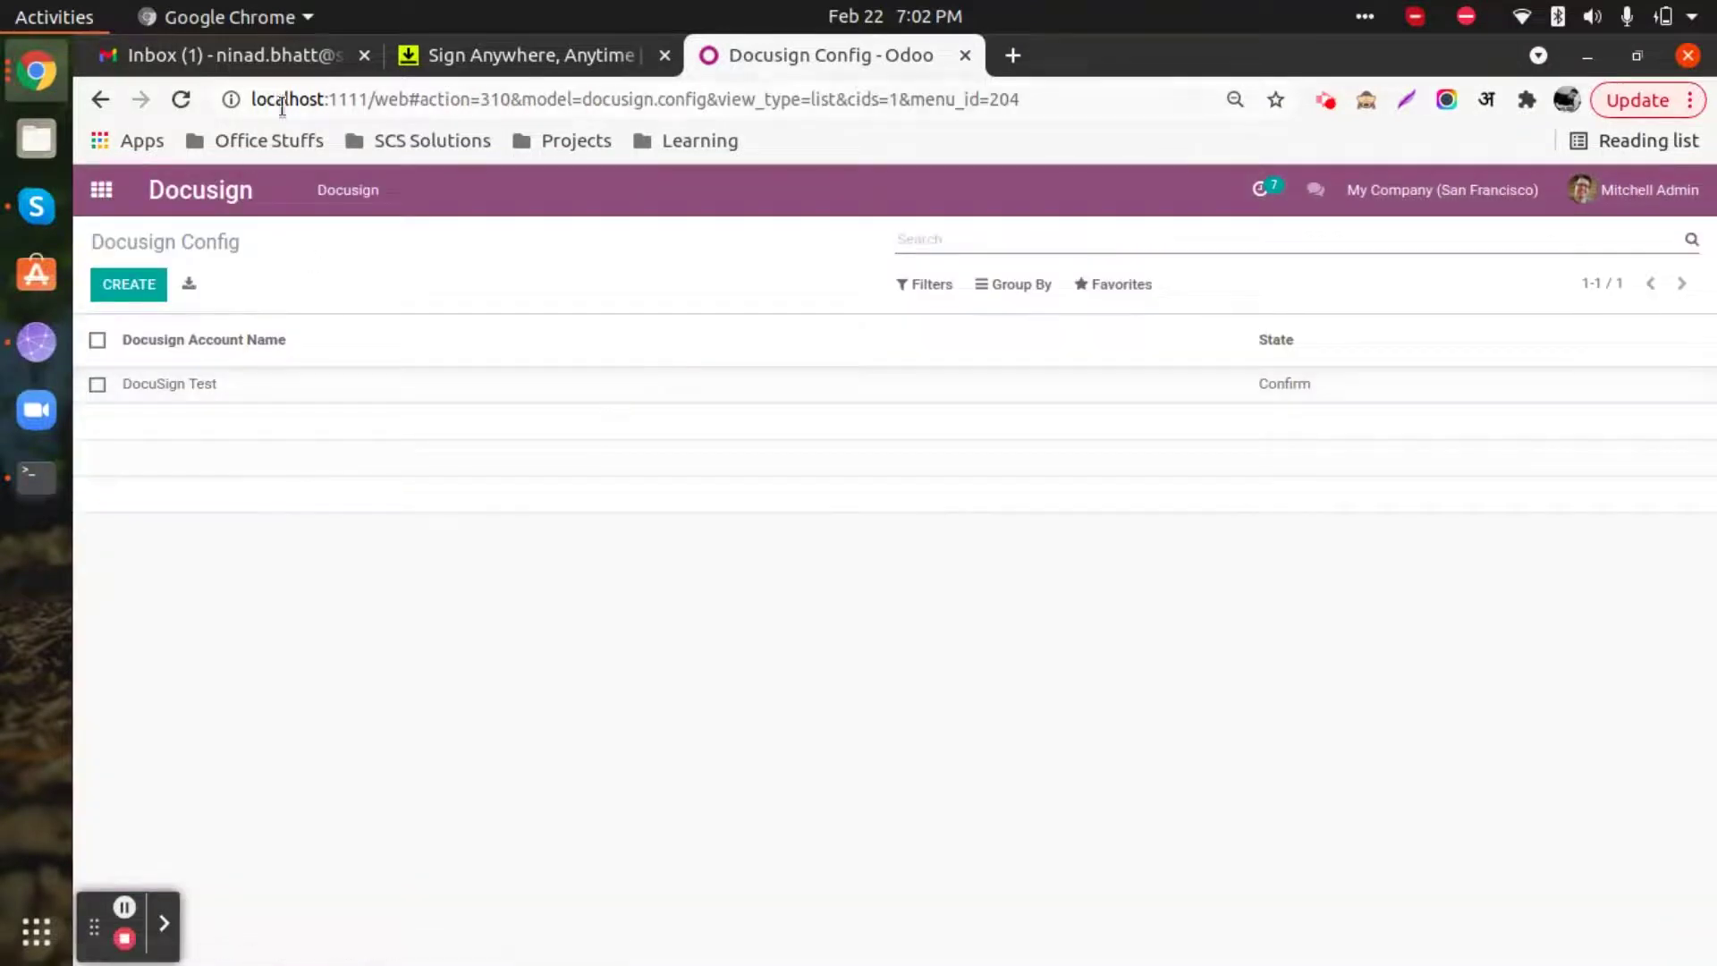
pyautogui.click(354, 195)
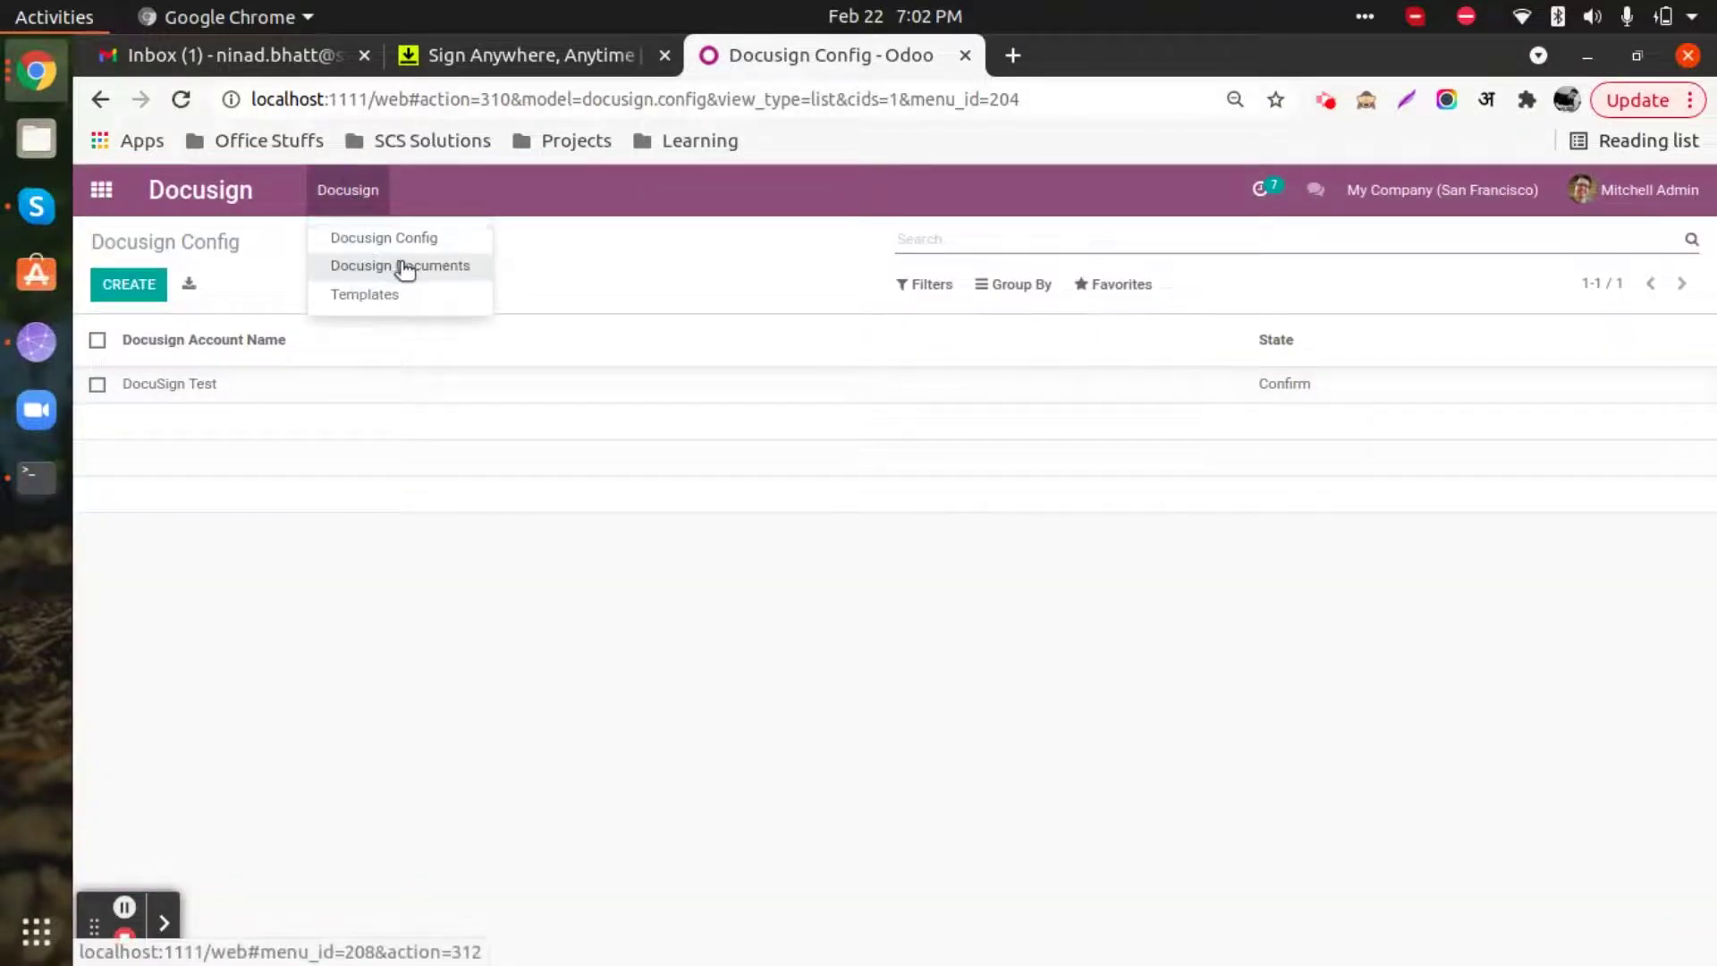
pyautogui.click(405, 266)
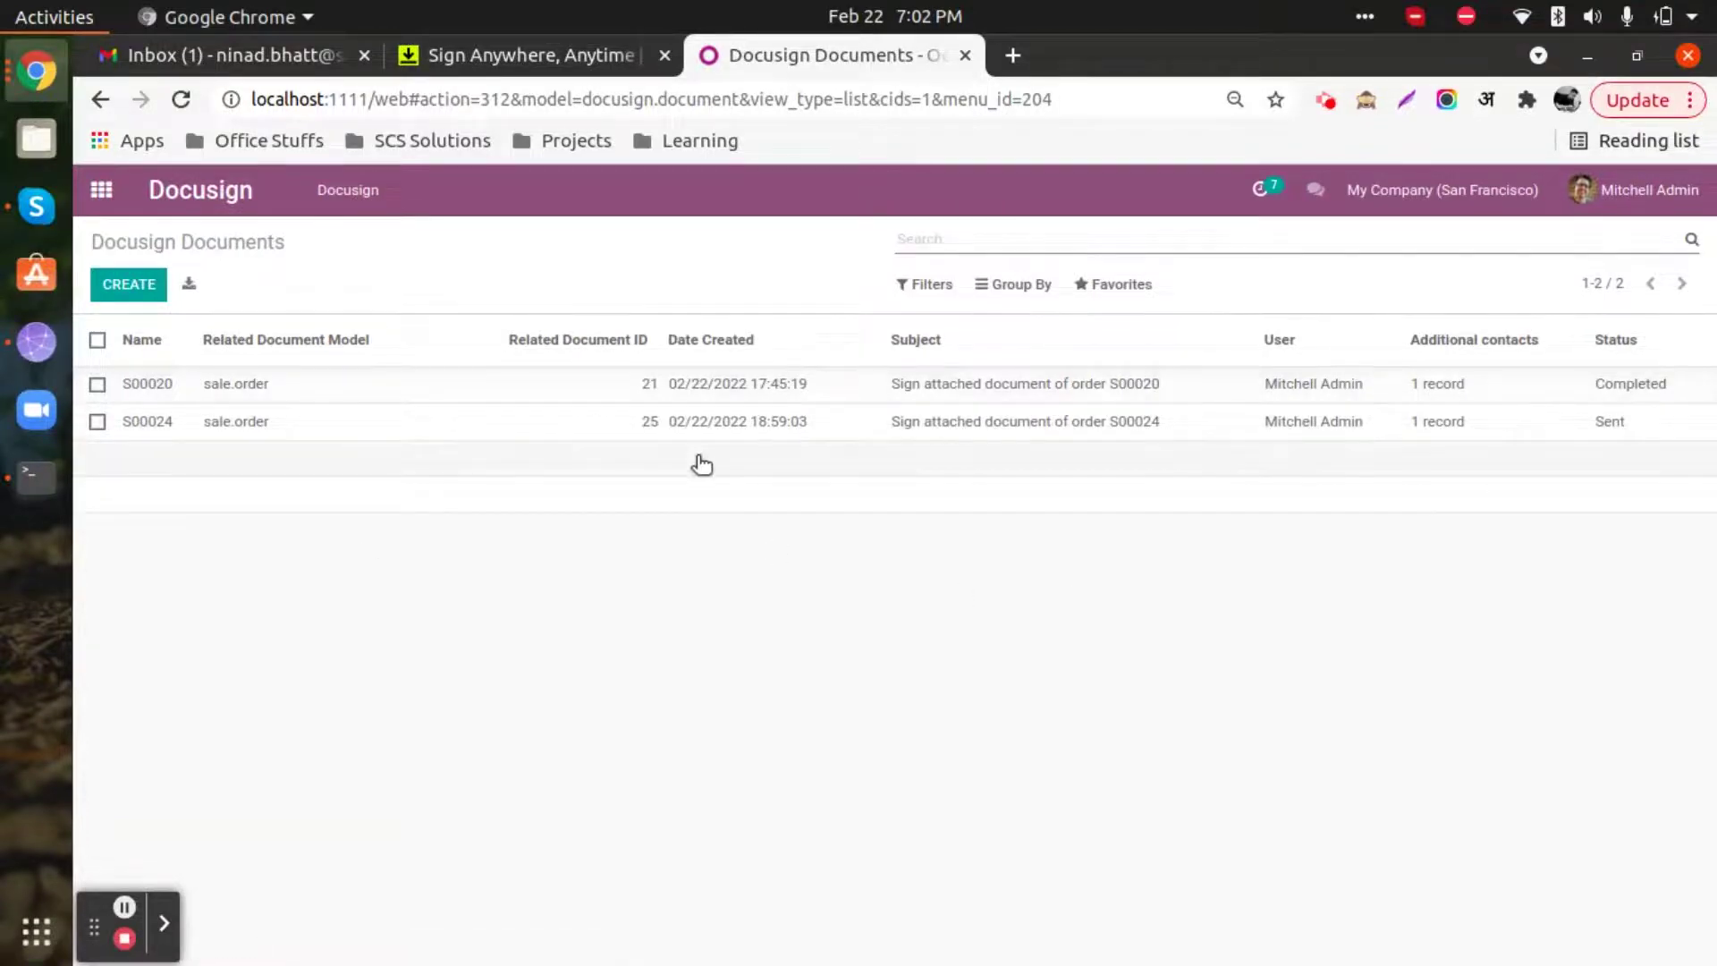
# Open the newly signed quotation's record, passing through the earlier completed one, and retrieve its signed document from DocuSign
pyautogui.click(774, 392)
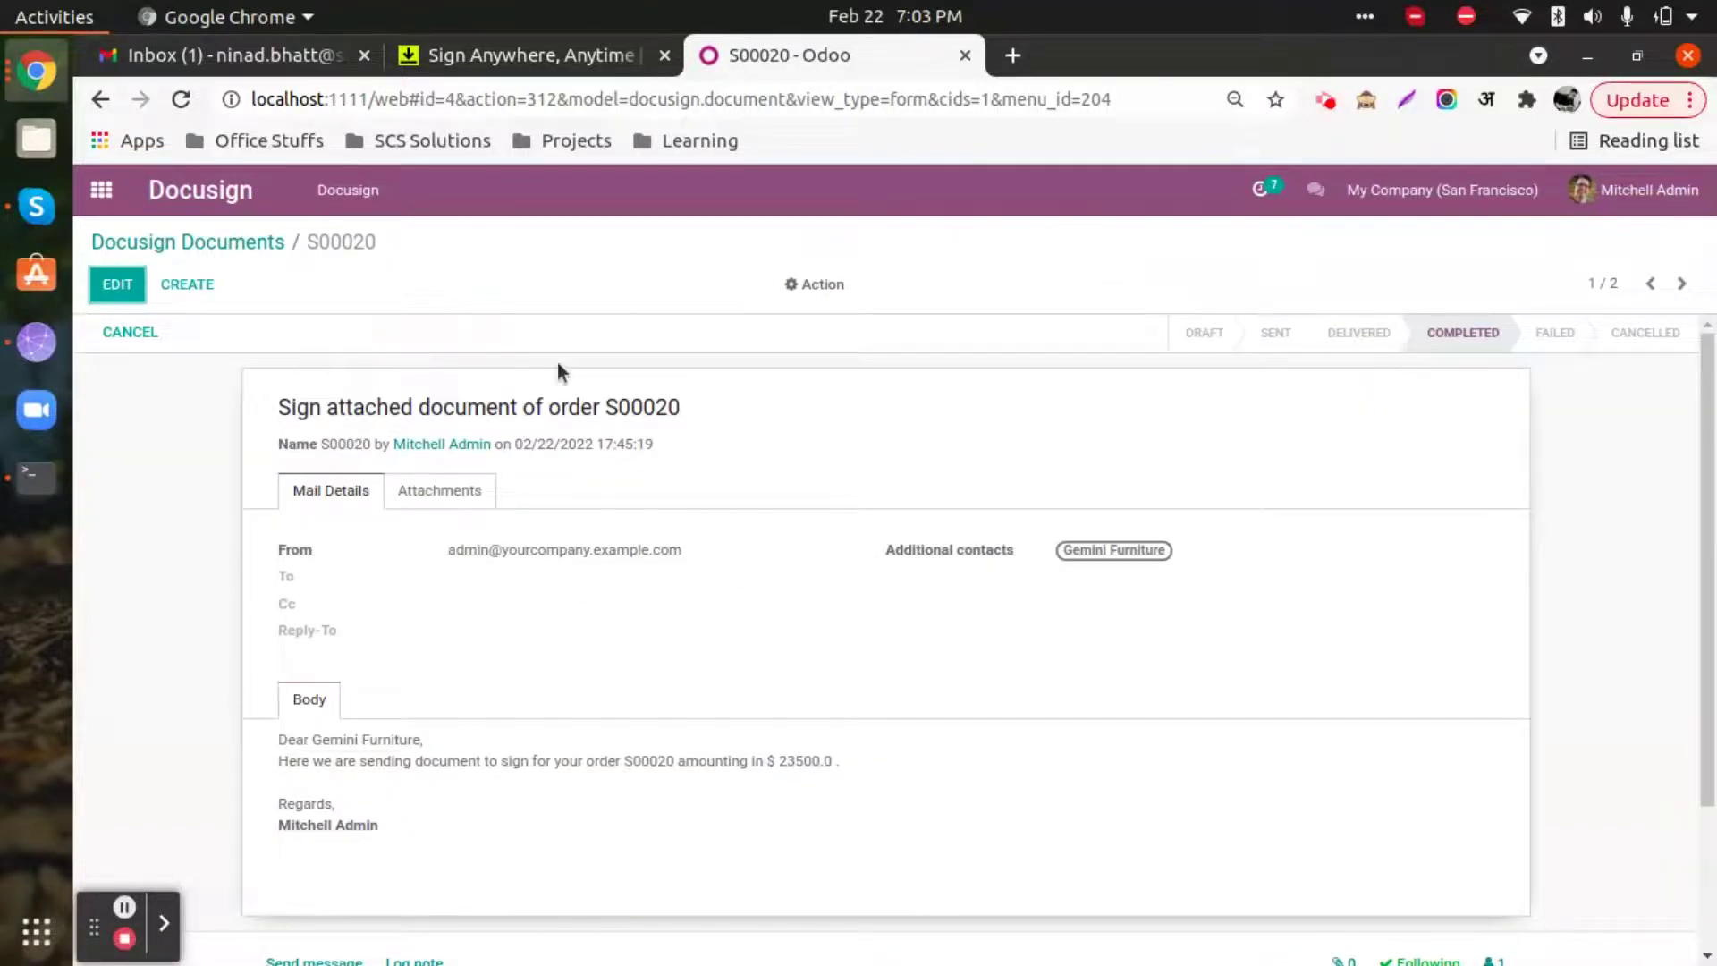
pyautogui.click(1681, 283)
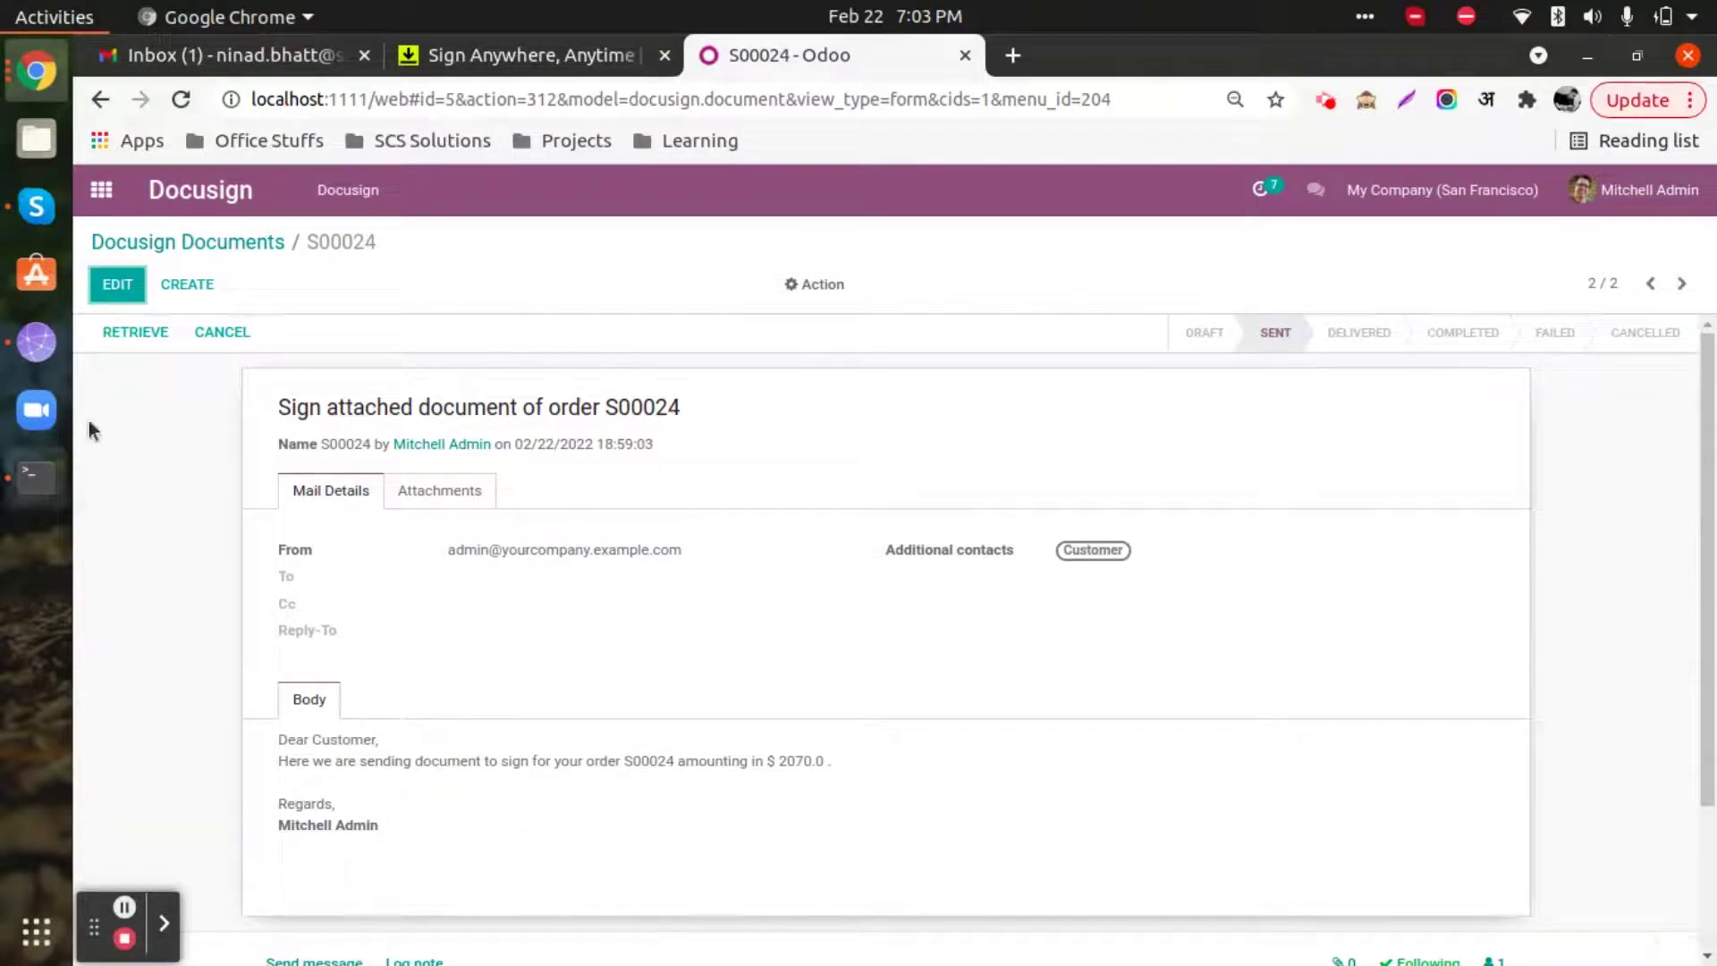
pyautogui.click(135, 335)
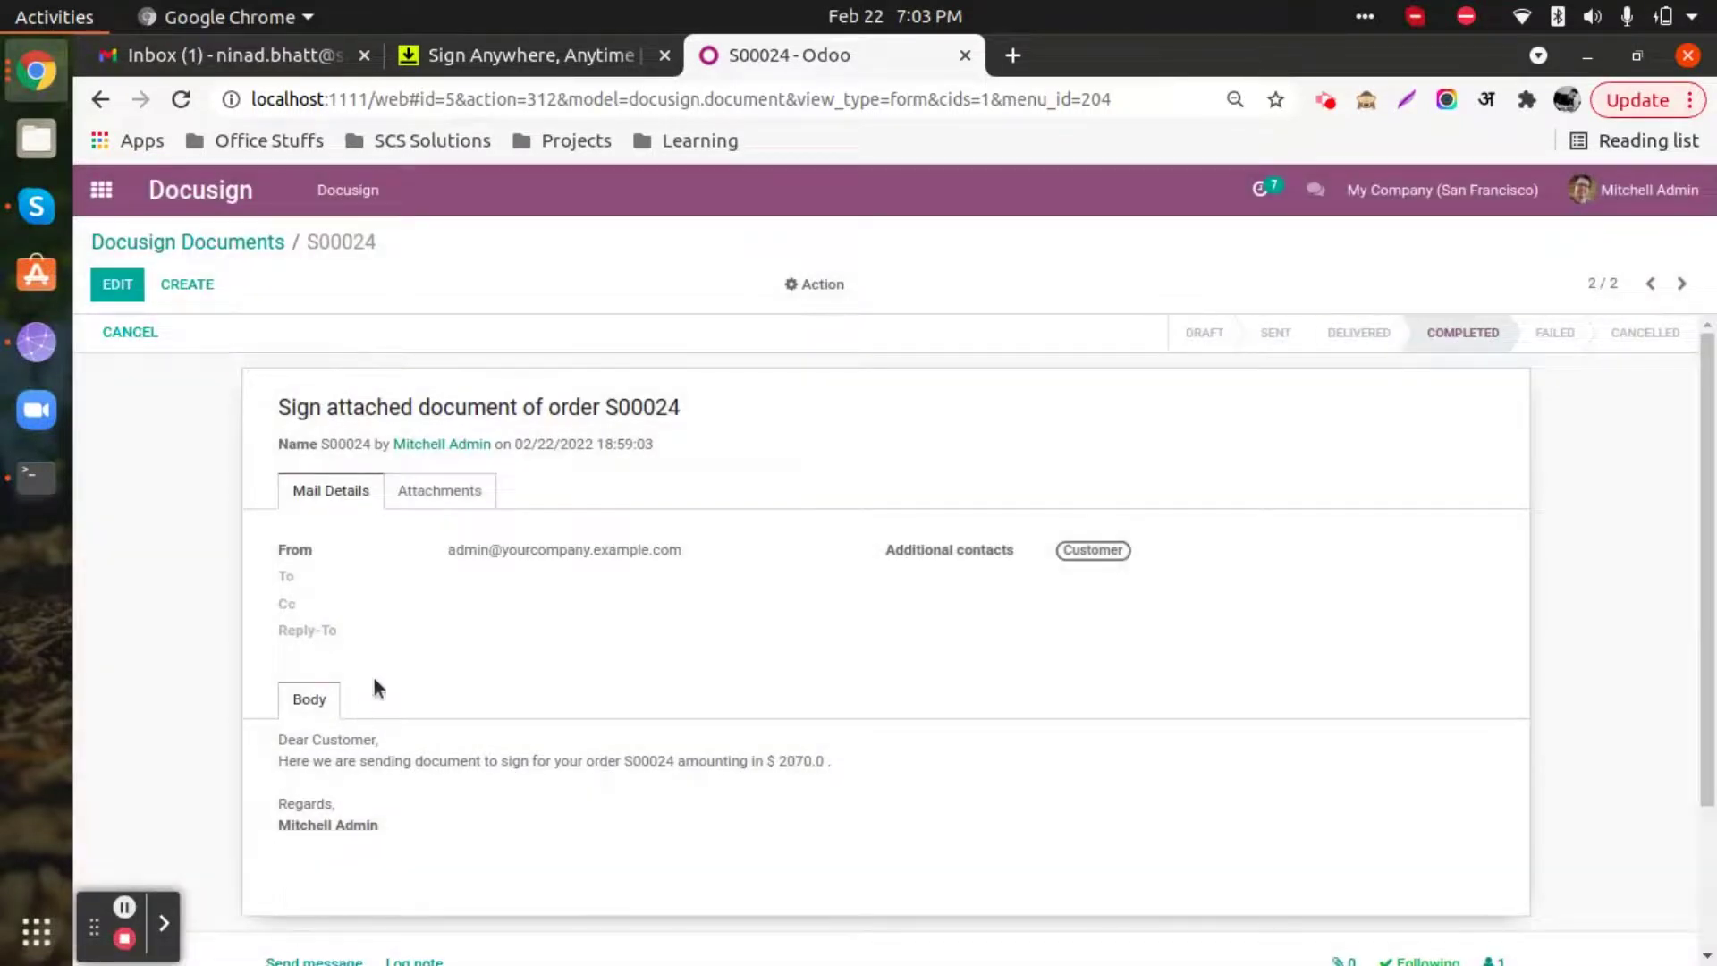
# Download the original unsigned quotation PDF from the record's attachments, open it, and view it down to the page footer
pyautogui.click(441, 498)
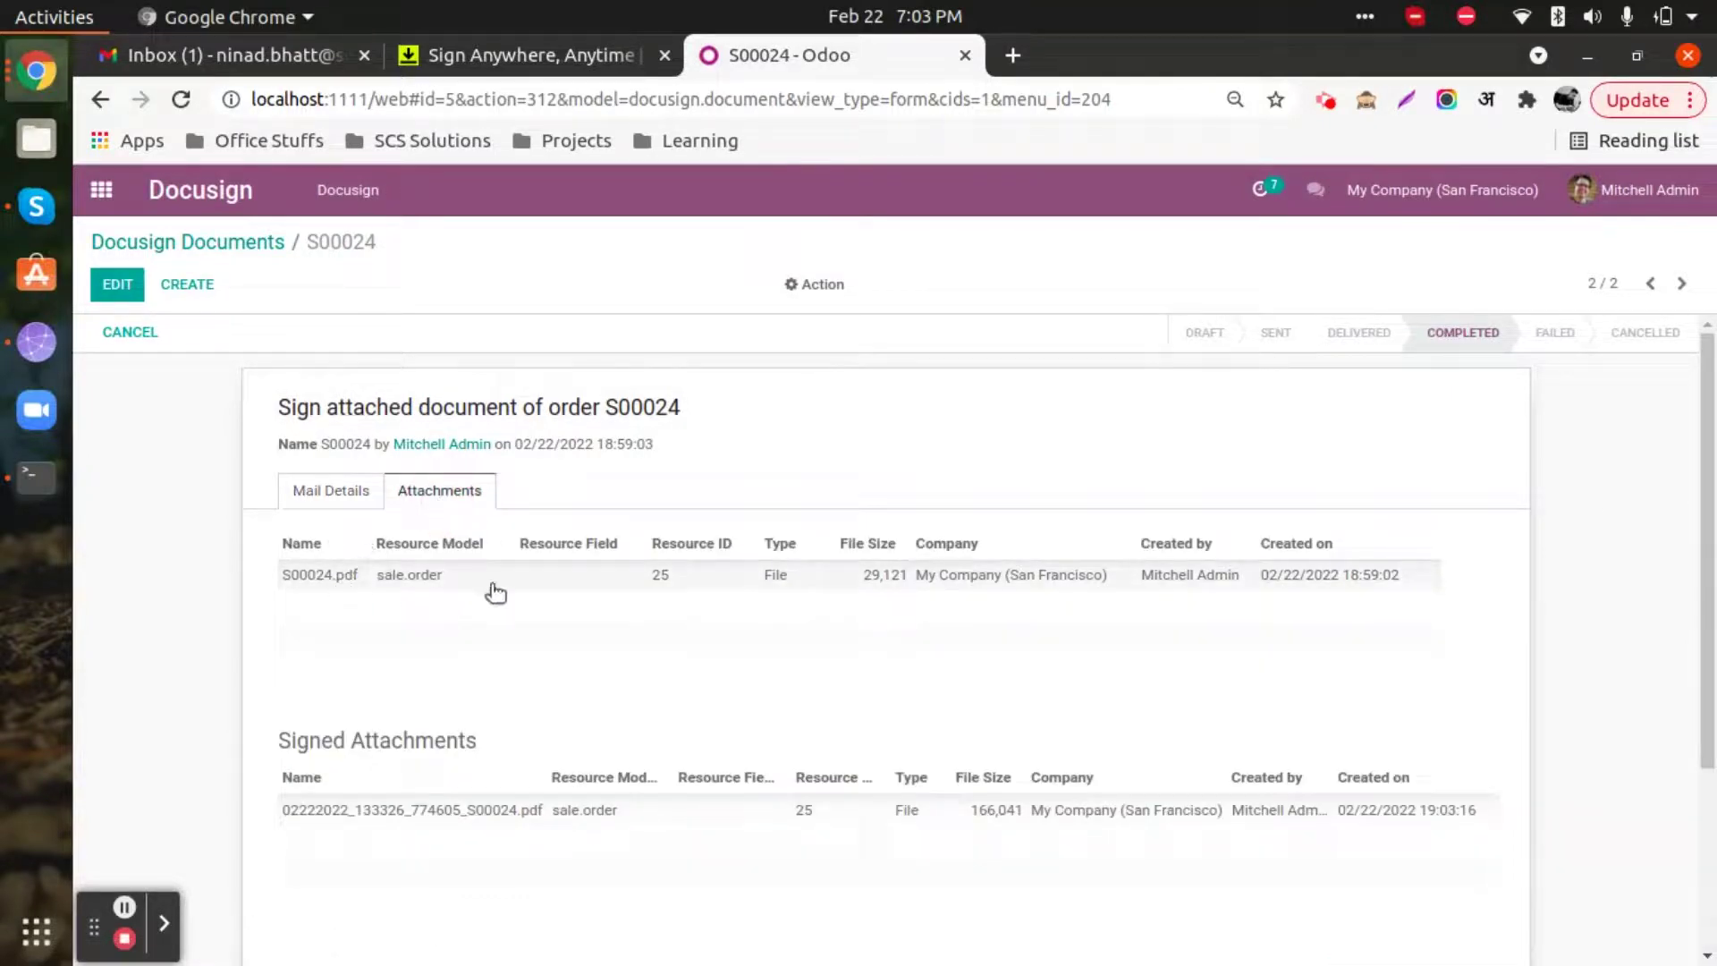
pyautogui.click(776, 577)
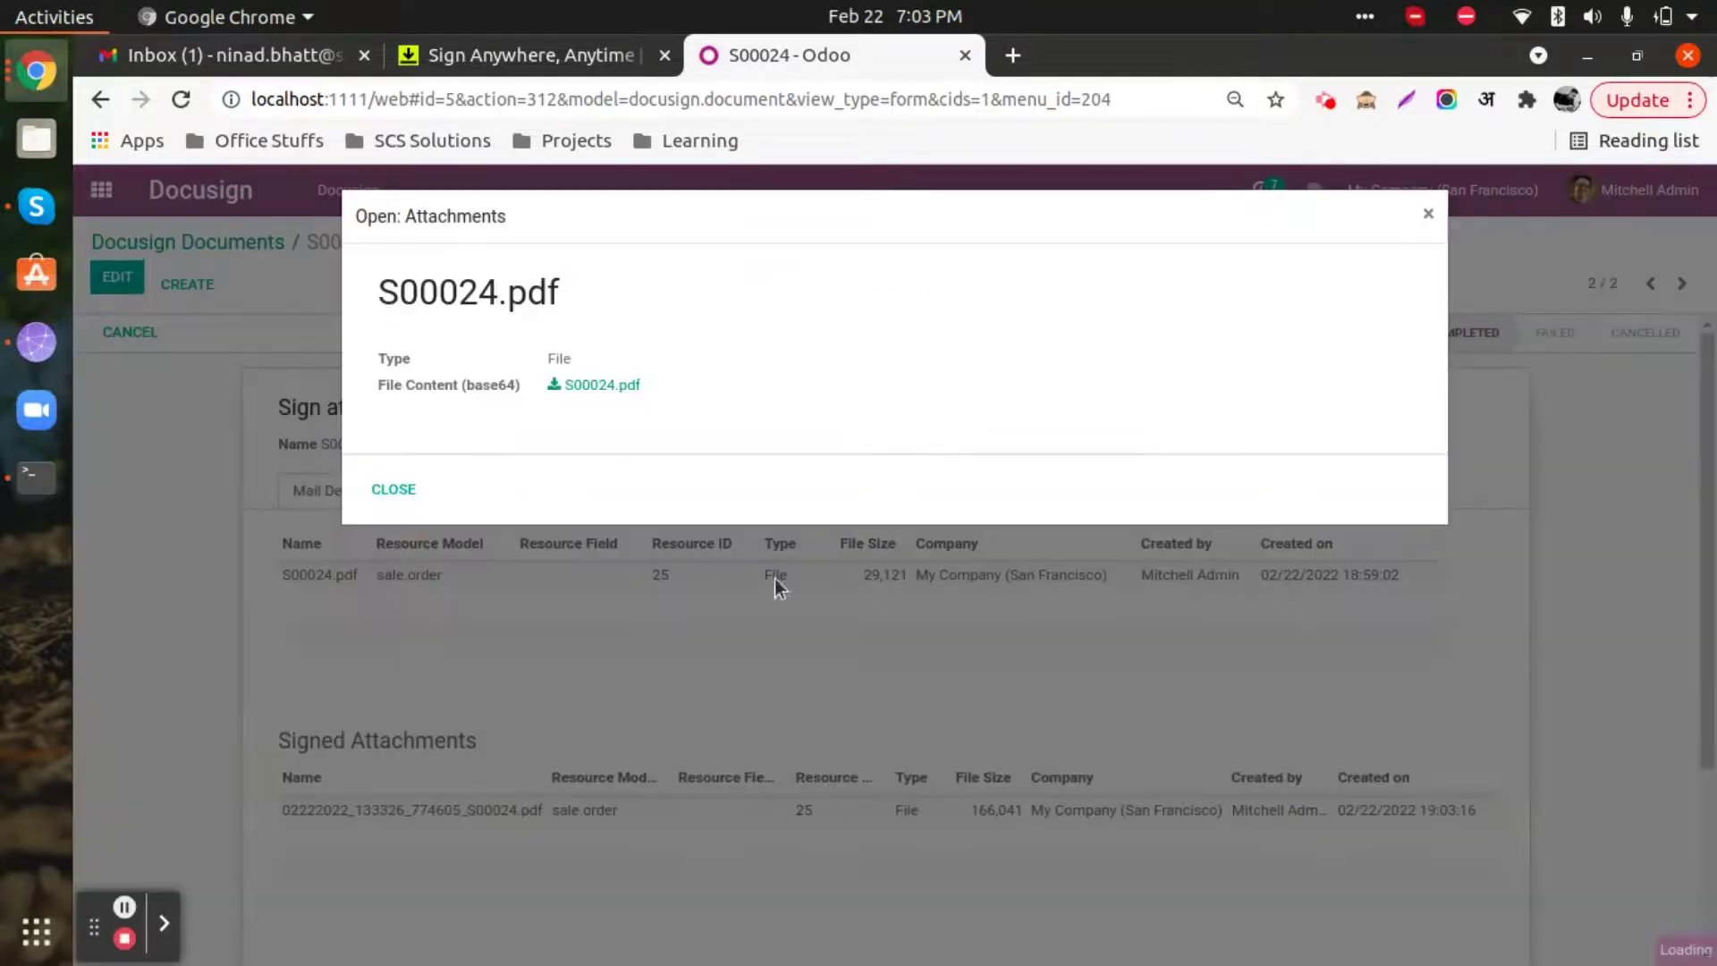
pyautogui.click(568, 384)
pyautogui.click(221, 933)
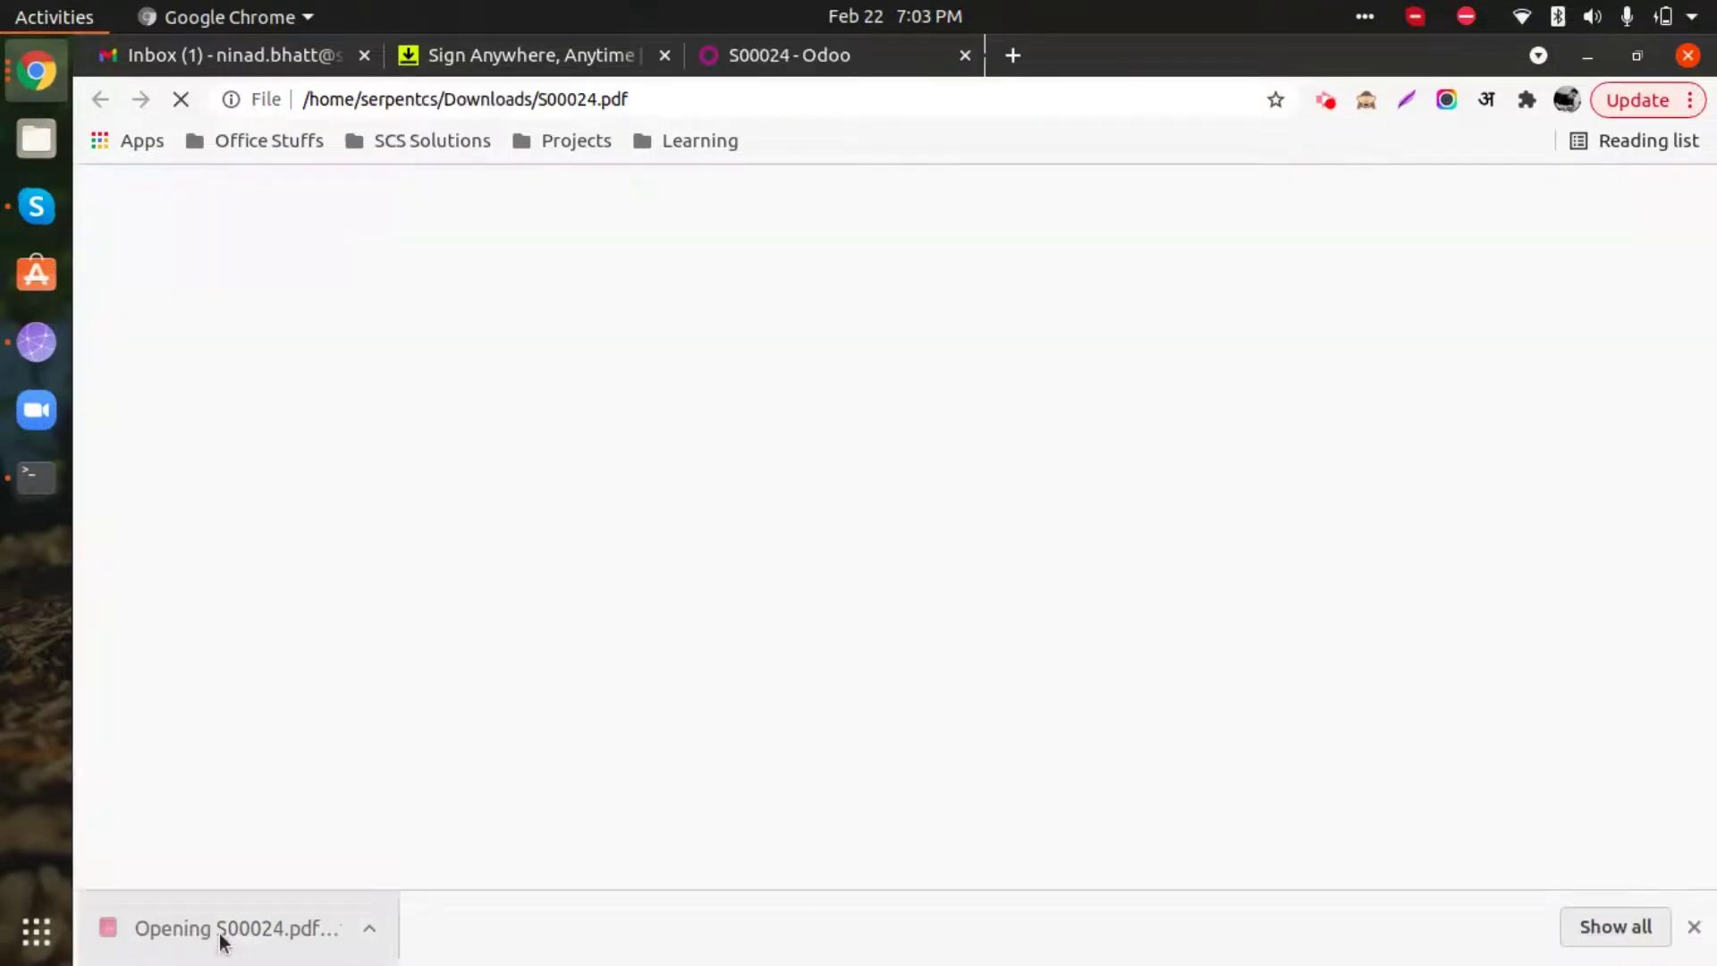
pyautogui.scroll(-4, 801, 573)
pyautogui.scroll(-3, 803, 594)
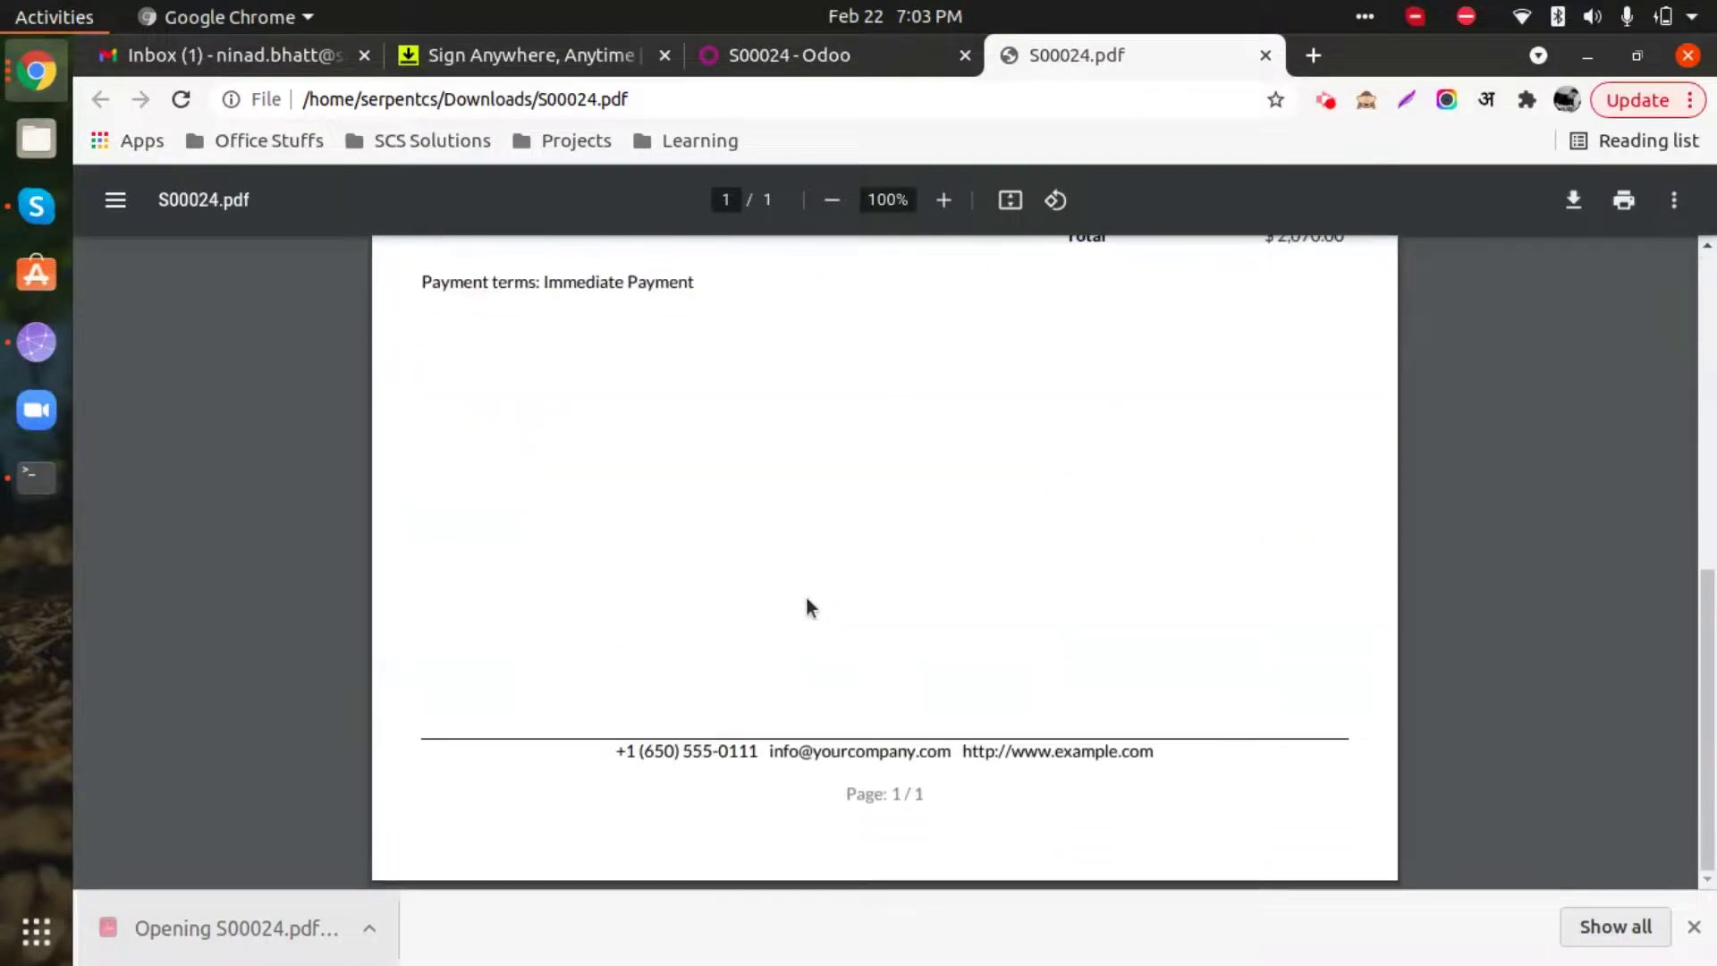
# Finish viewing the unsigned quotation PDF at its top, and close it along with its attachment details in Odoo
pyautogui.scroll(7, 807, 595)
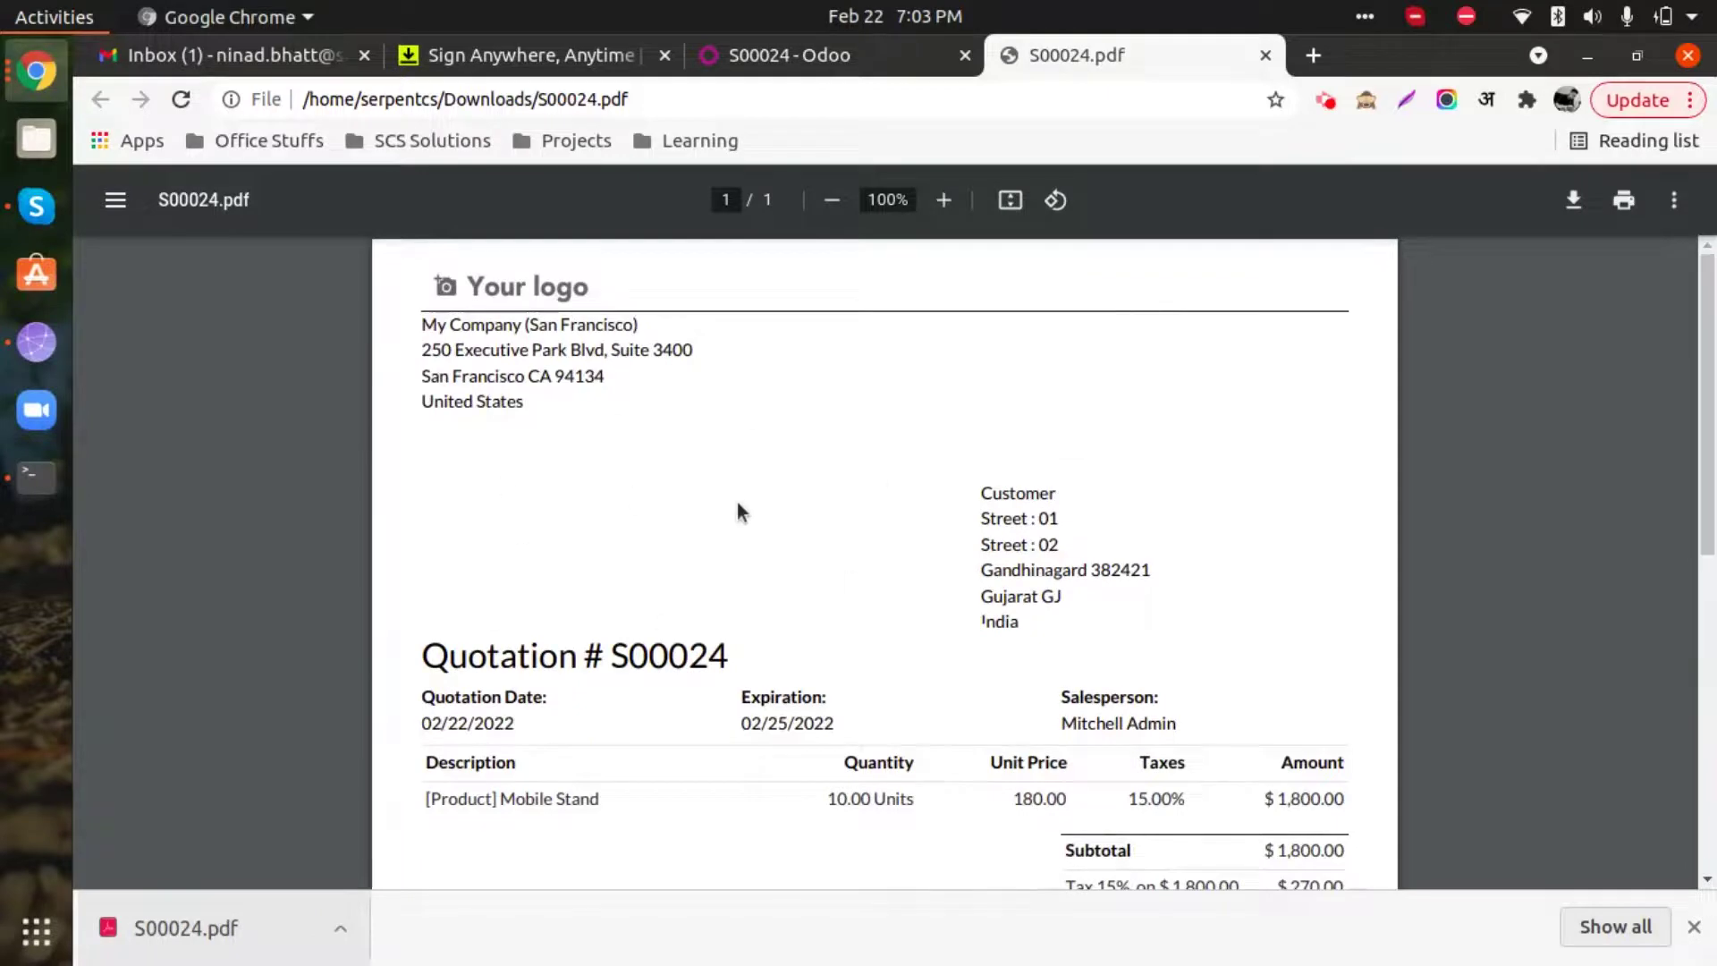
pyautogui.click(1263, 56)
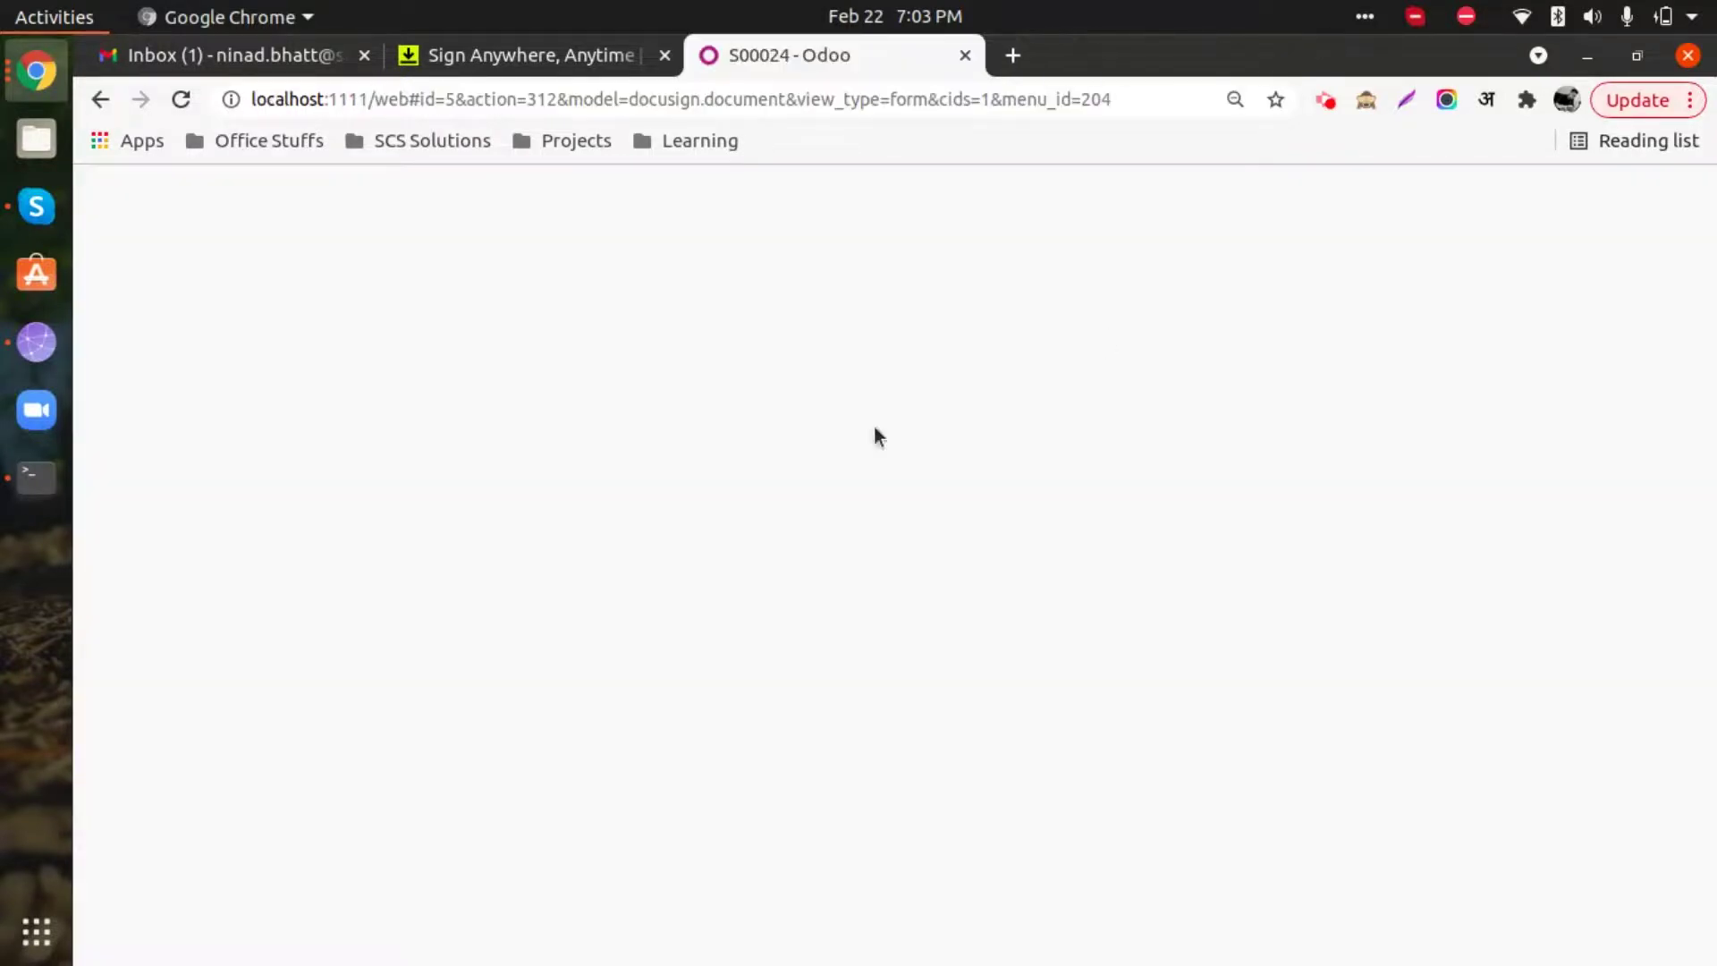
pyautogui.click(394, 489)
# Open the record's entry under Signed Attachments, then download the signed quotation PDF and open it
pyautogui.scroll(-1, 318, 675)
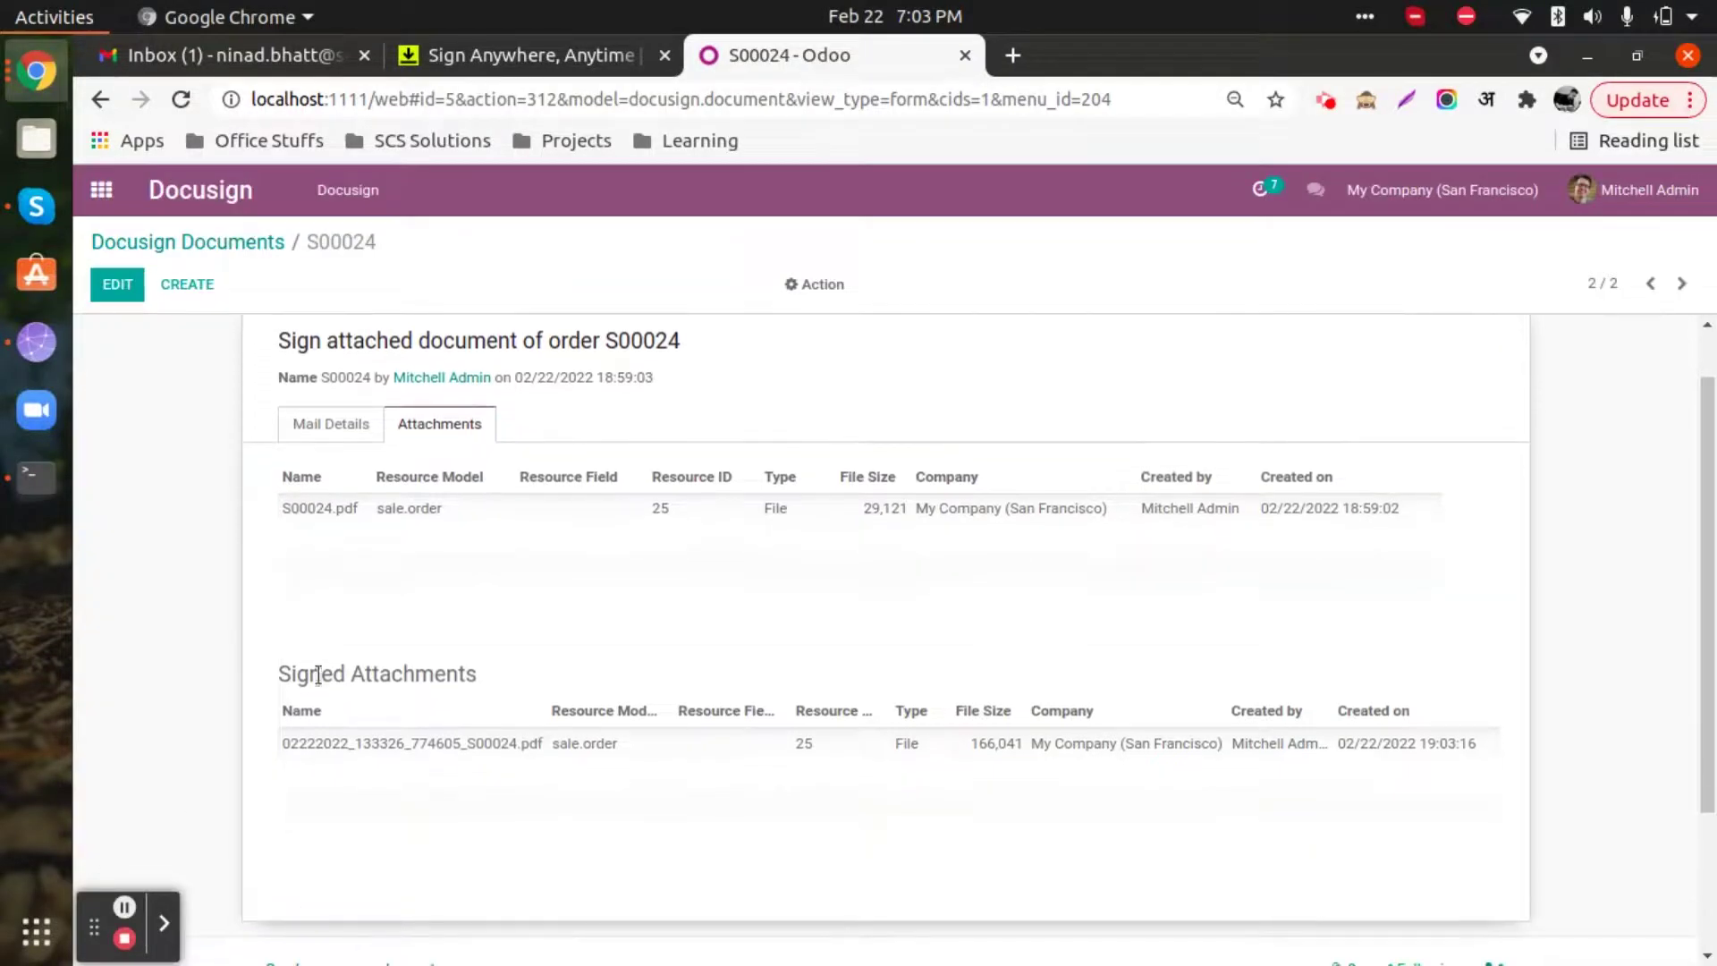
pyautogui.moveTo(282, 673); pyautogui.dragTo(480, 677)
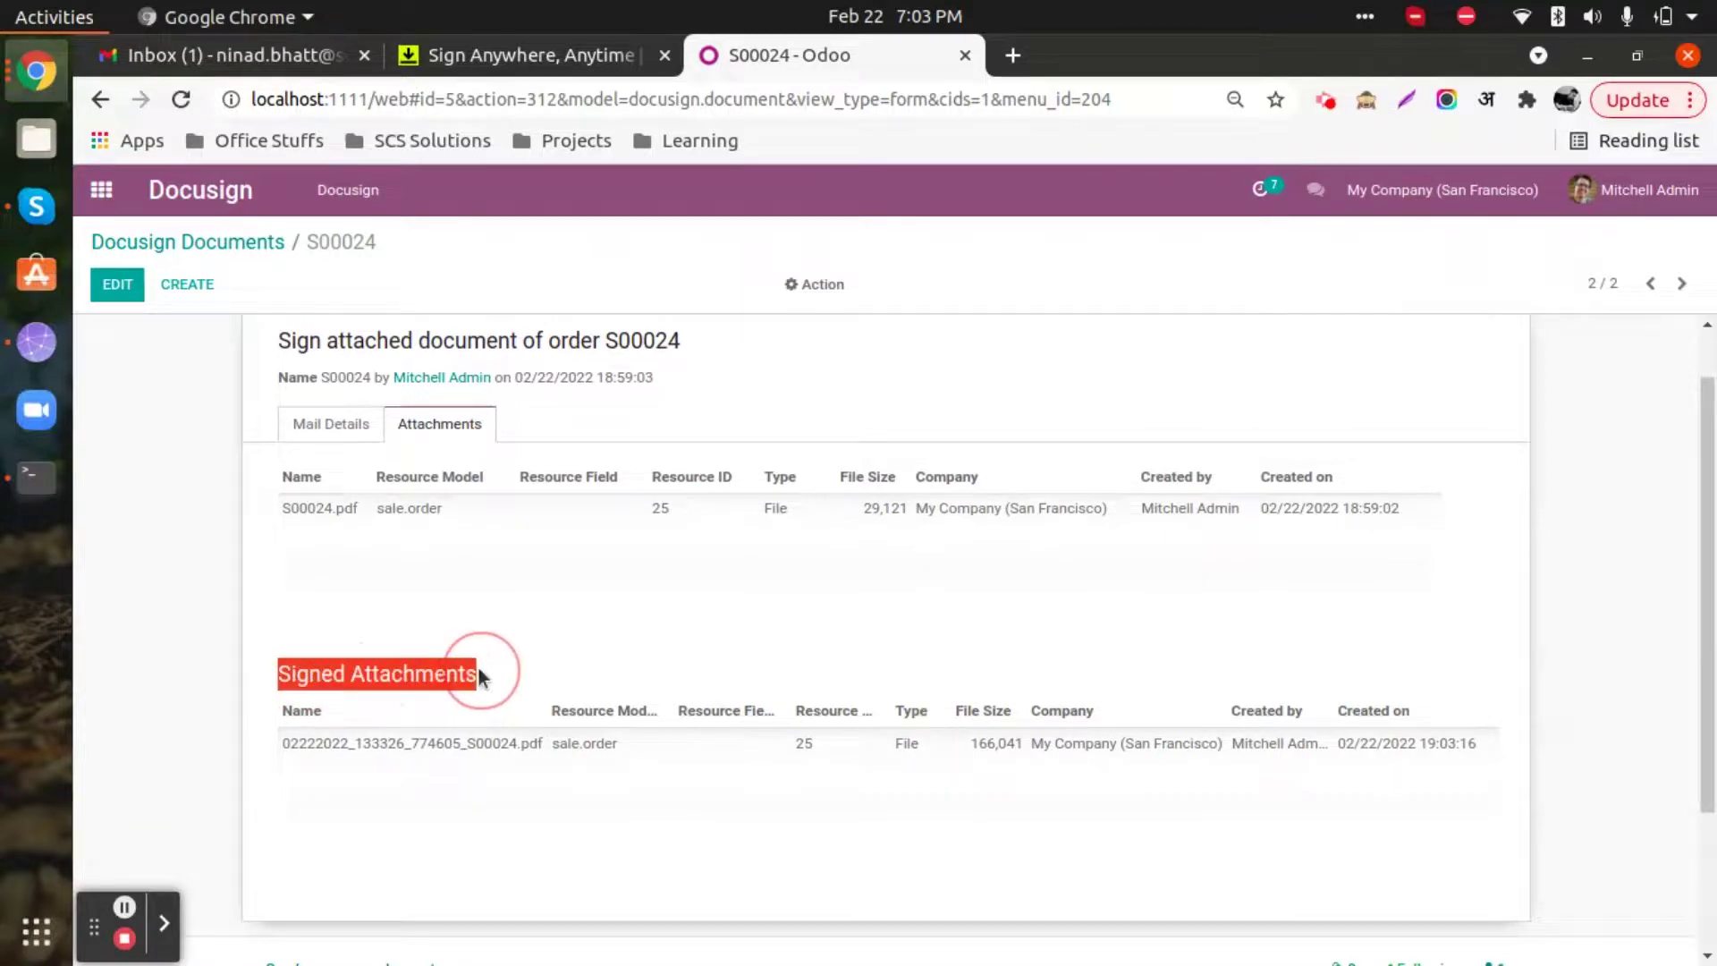
pyautogui.click(672, 748)
pyautogui.click(637, 387)
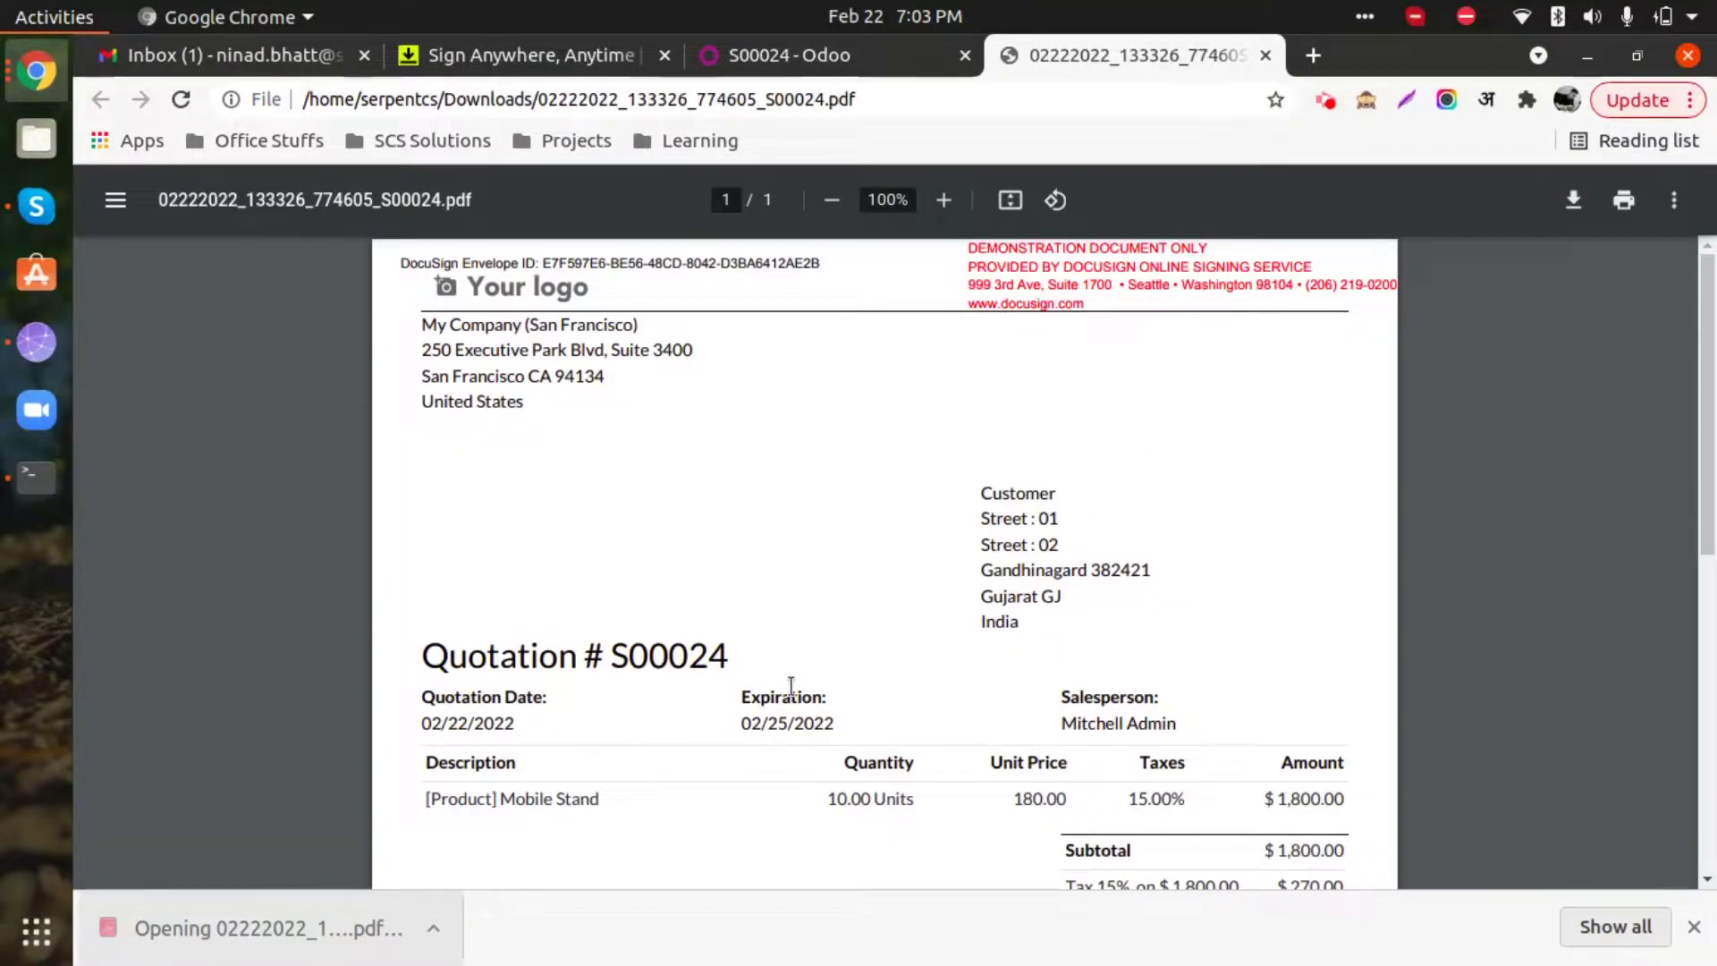
# Review the signed quotation PDF down to the customer's DocuSign signature, and close it along with its attachment details
pyautogui.scroll(-5, 926, 595)
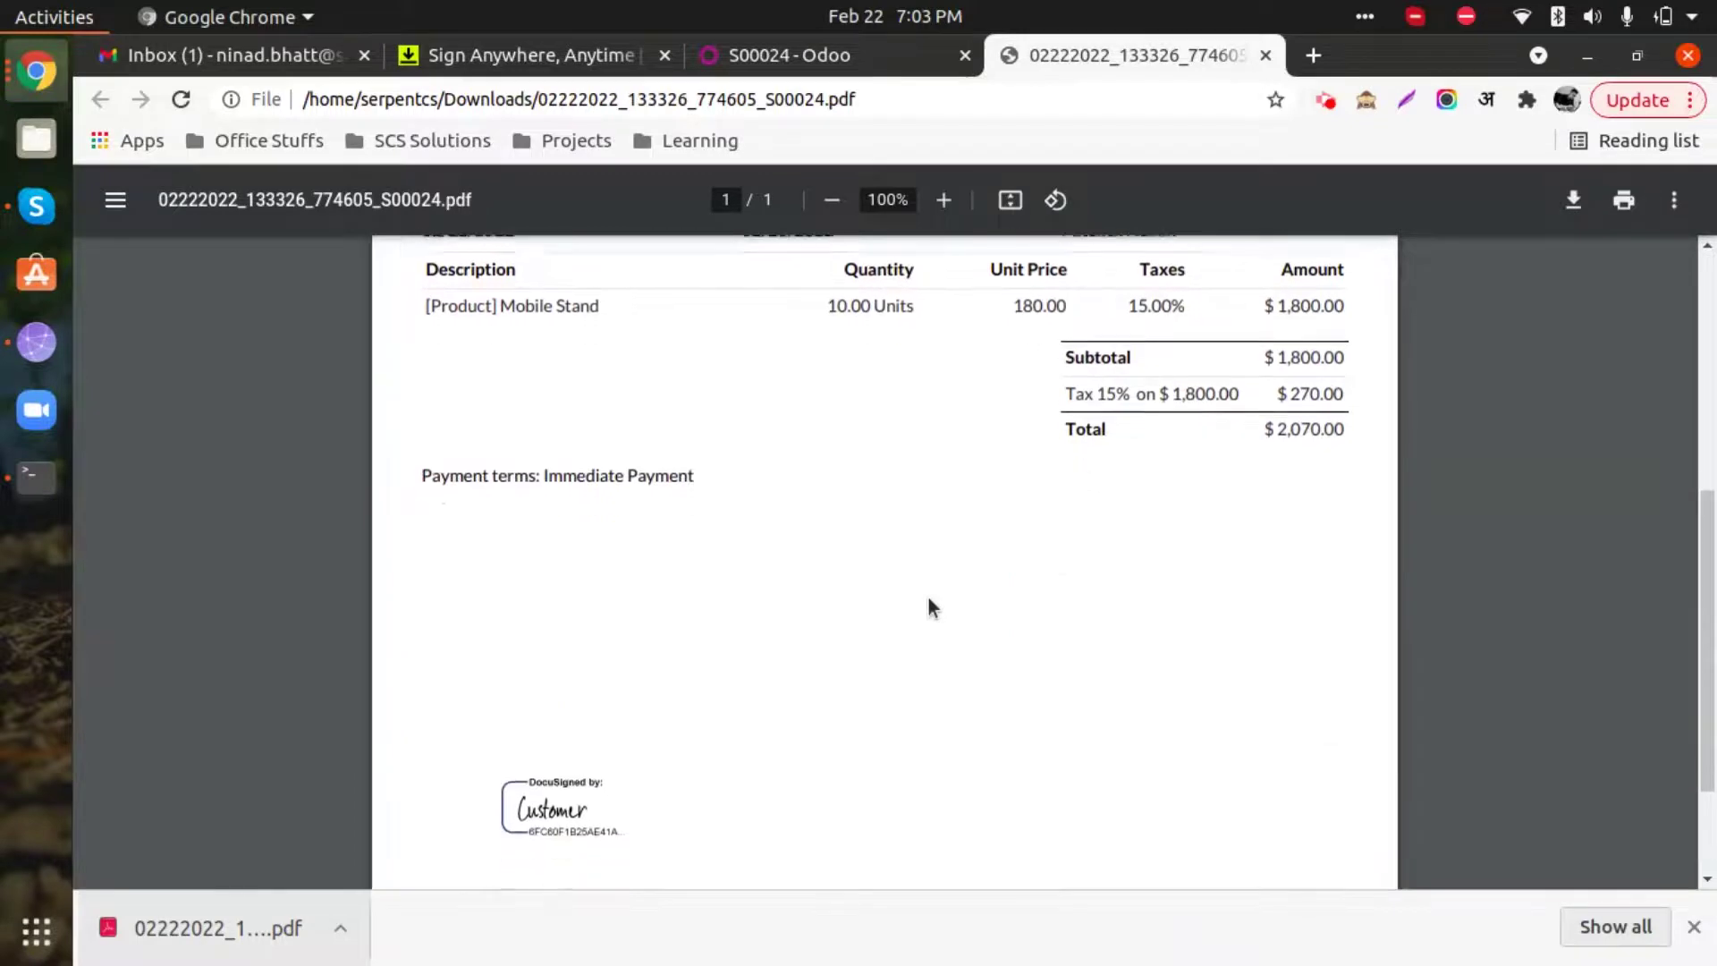
pyautogui.scroll(-3, 694, 582)
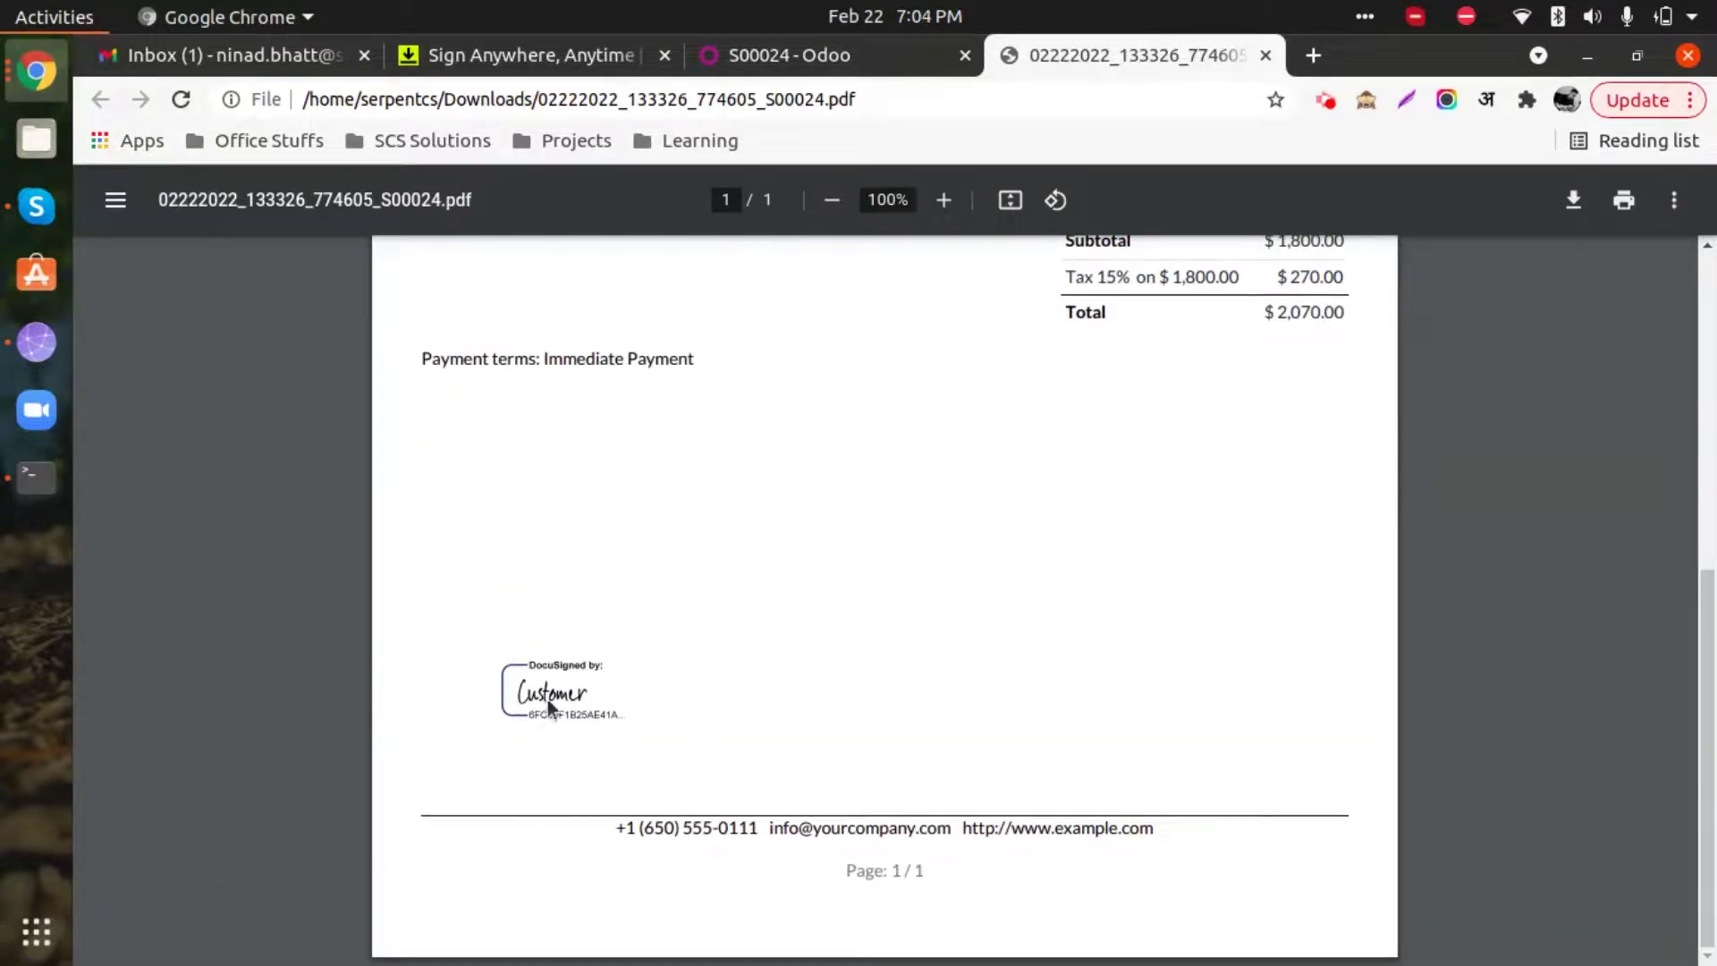
pyautogui.scroll(4, 587, 669)
pyautogui.scroll(2, 588, 669)
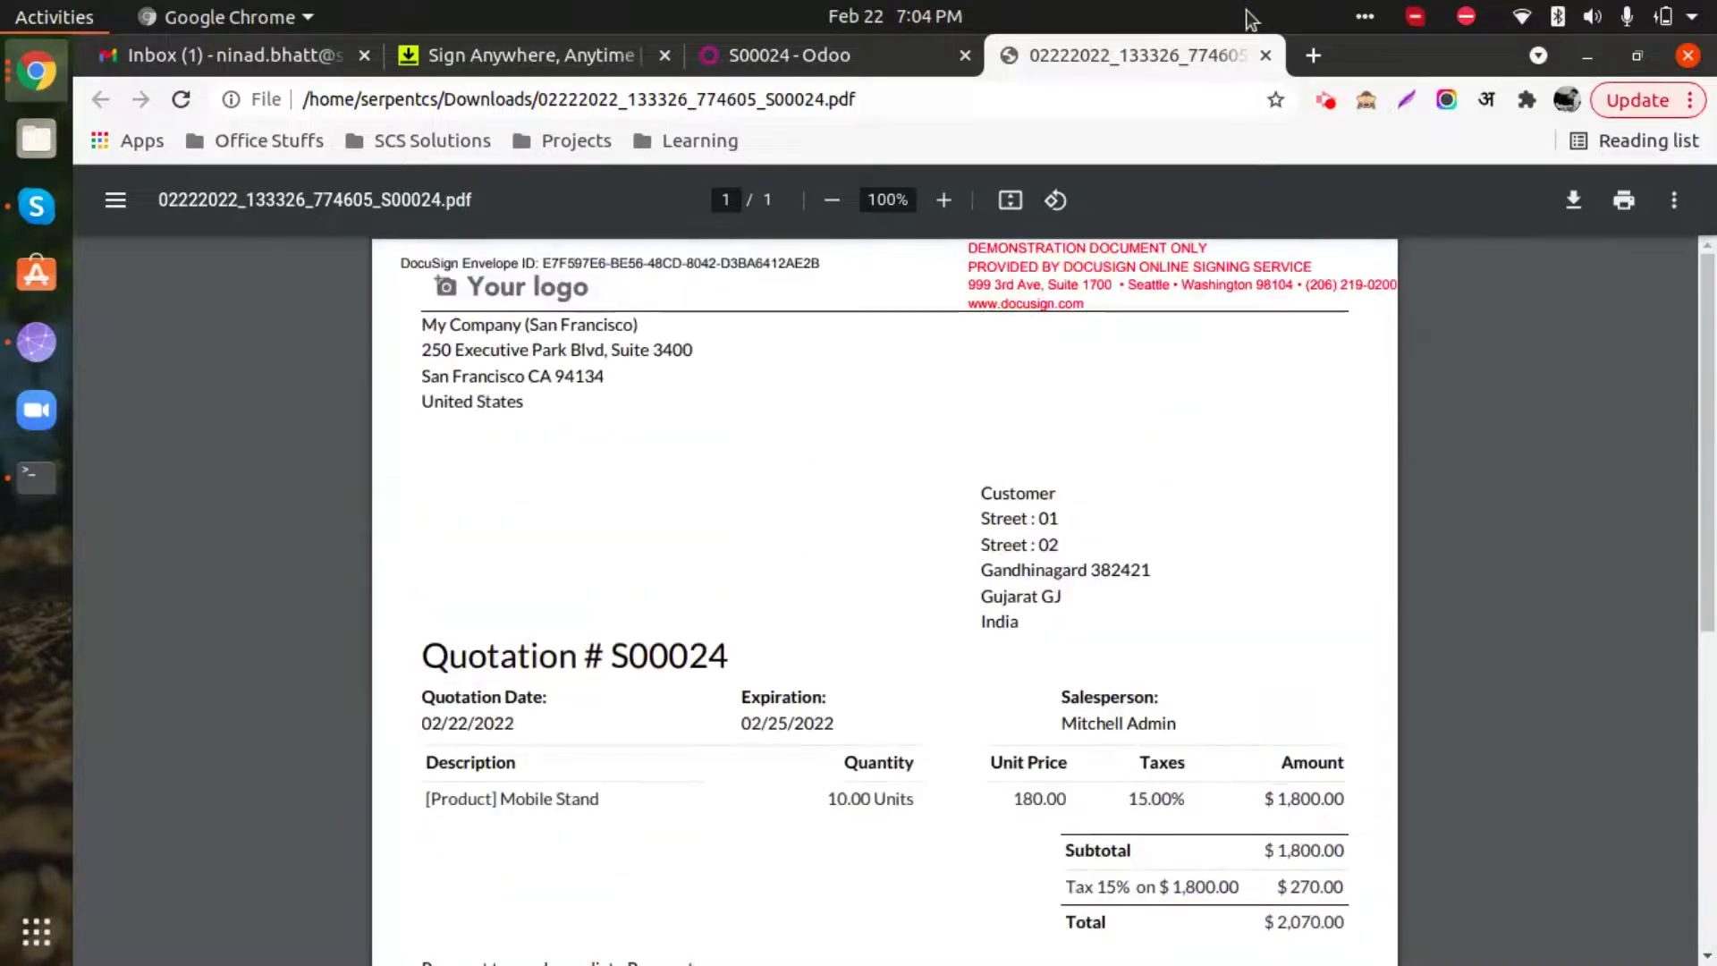
pyautogui.click(1265, 54)
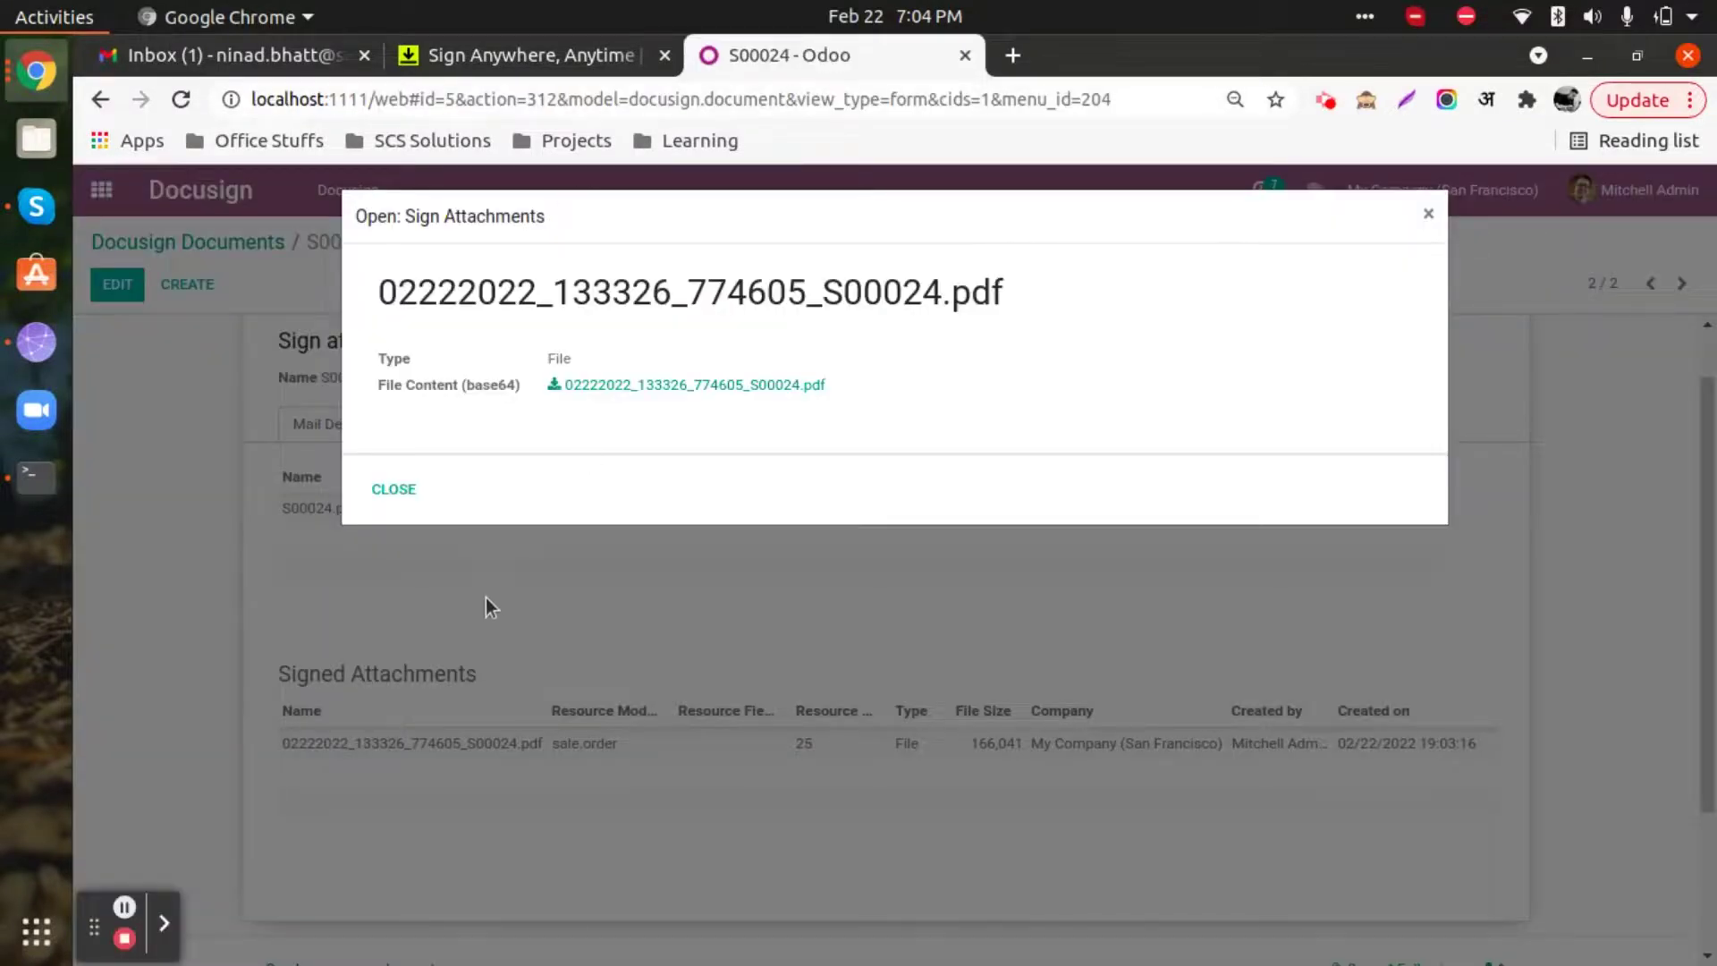
pyautogui.click(386, 490)
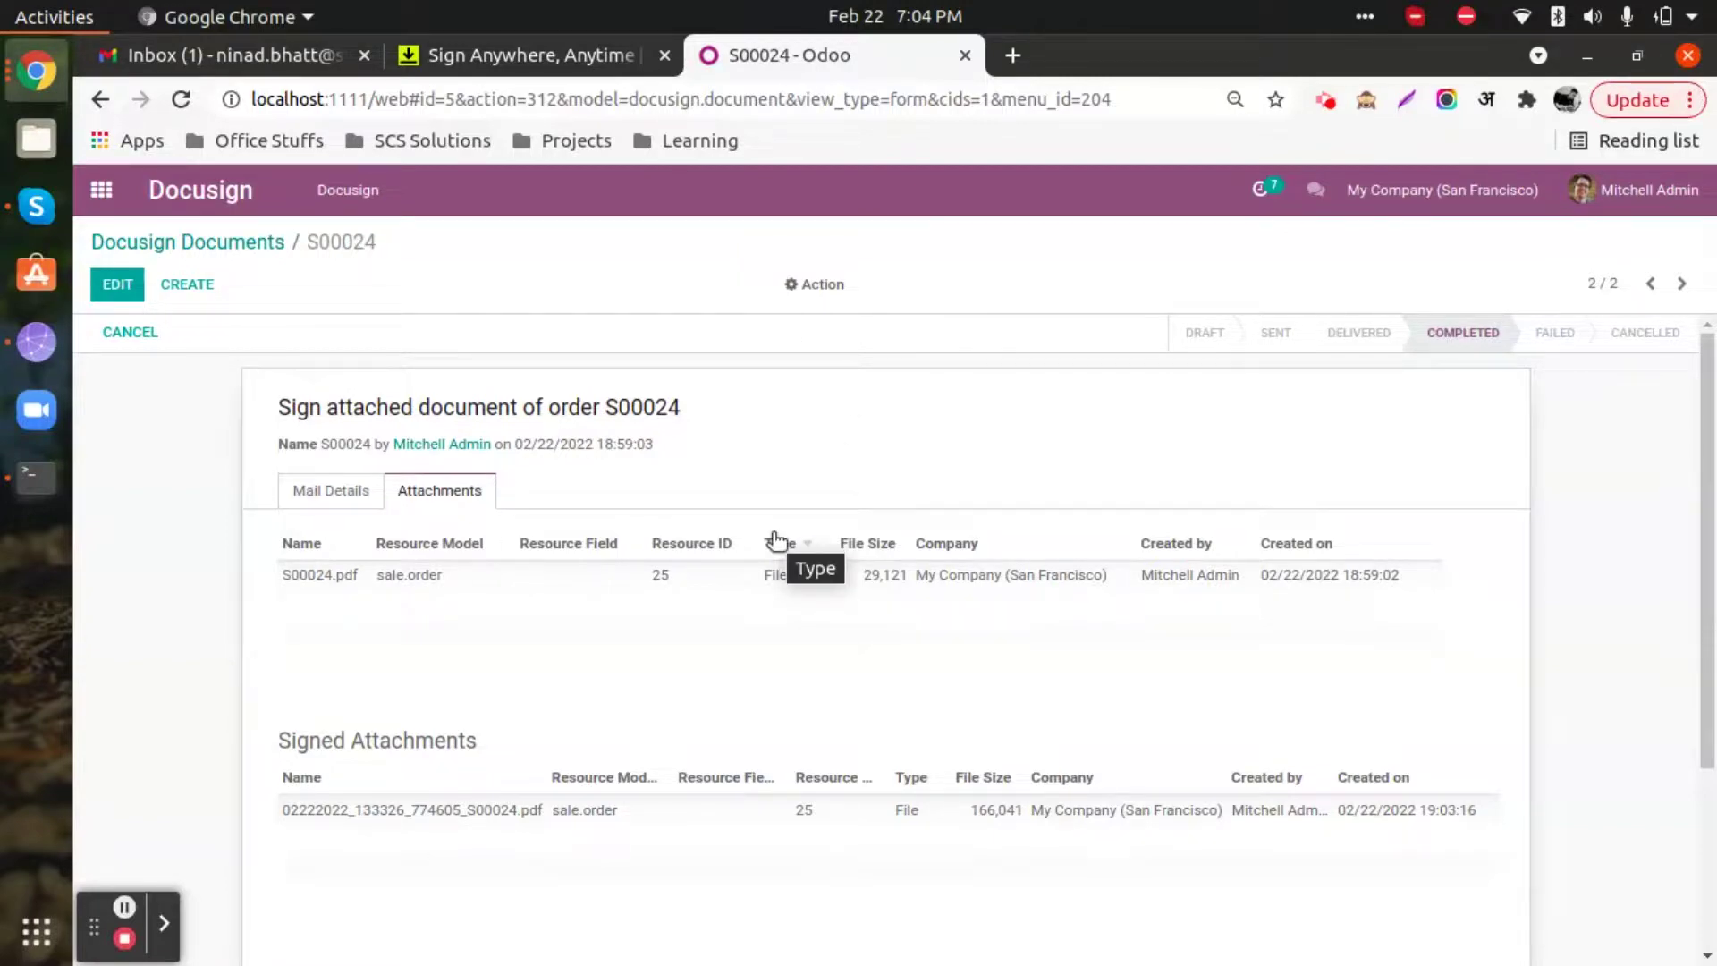
# Switch to Gmail and view the DocuSign signing request e-mail and the completed-document e-mail for the quotation
pyautogui.click(250, 57)
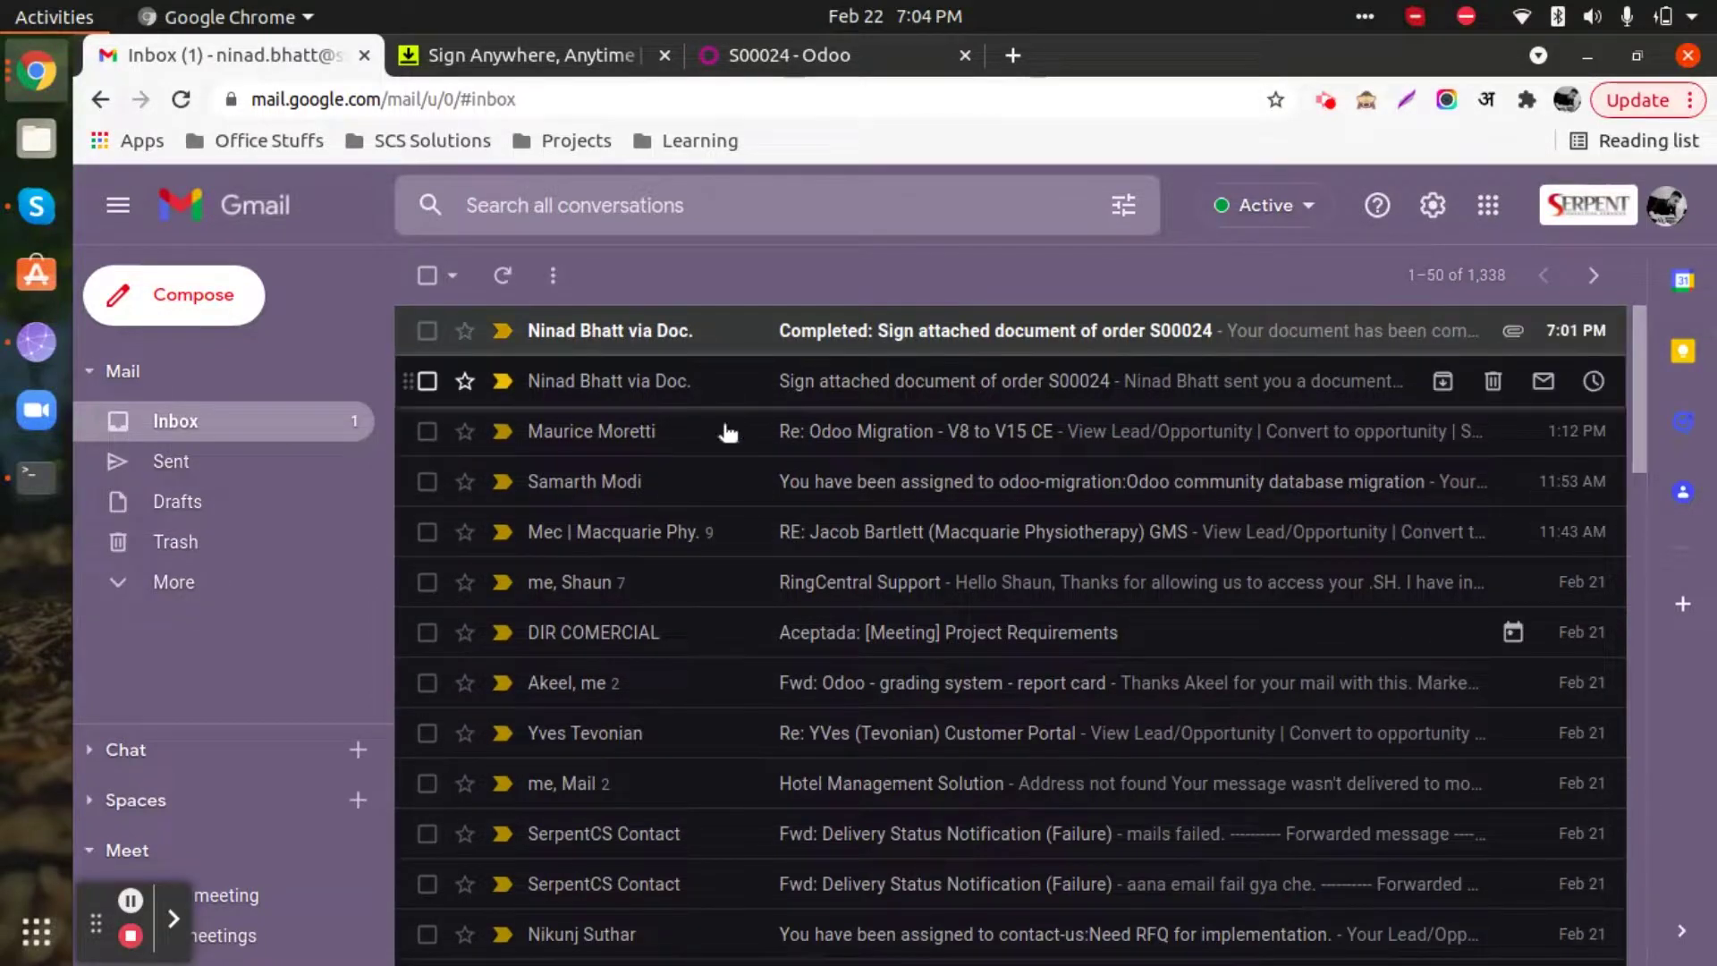
pyautogui.click(885, 391)
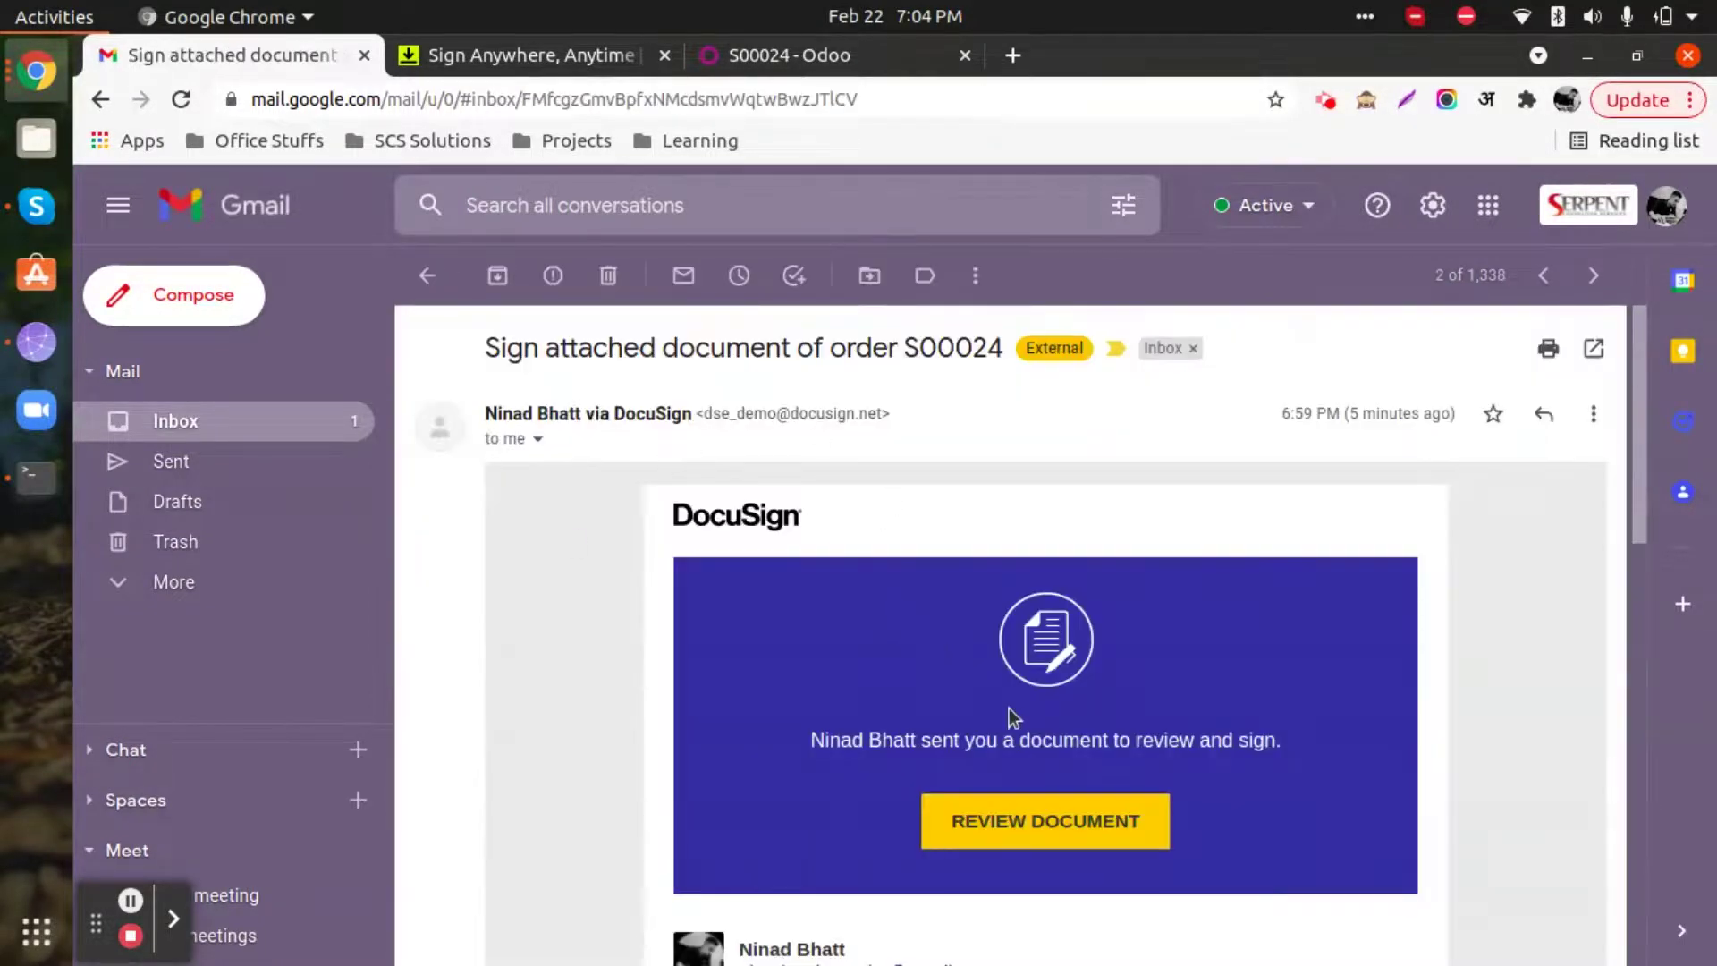
pyautogui.click(191, 421)
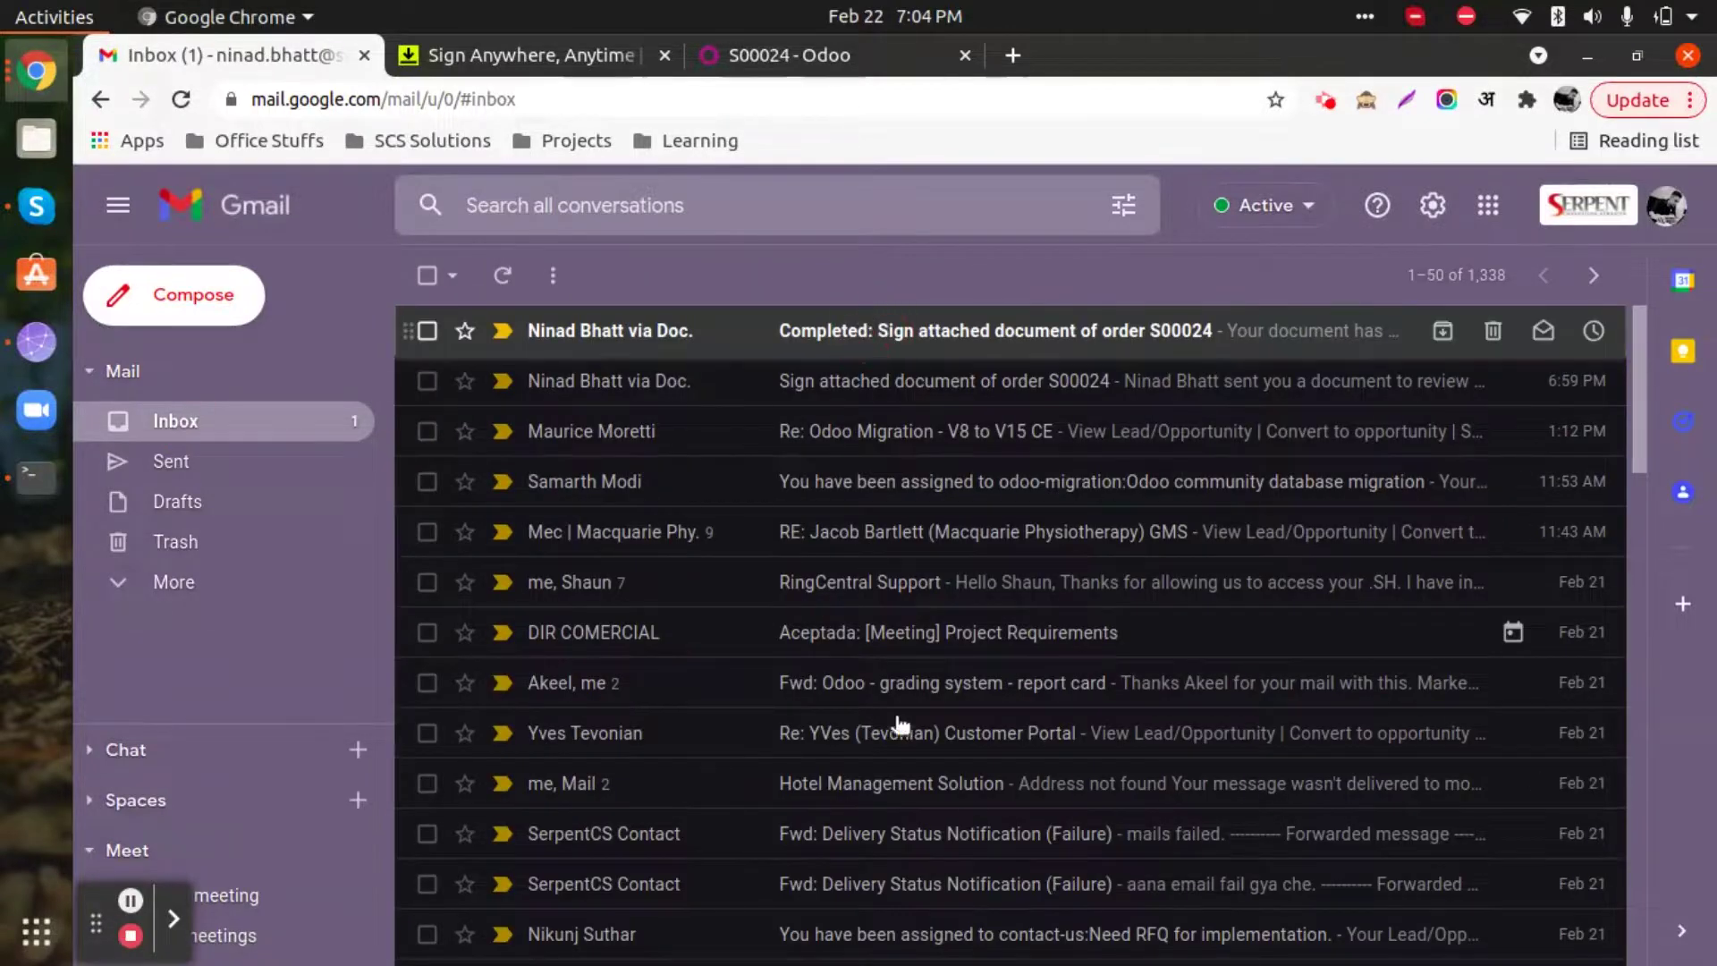
pyautogui.click(872, 333)
pyautogui.scroll(-5, 662, 696)
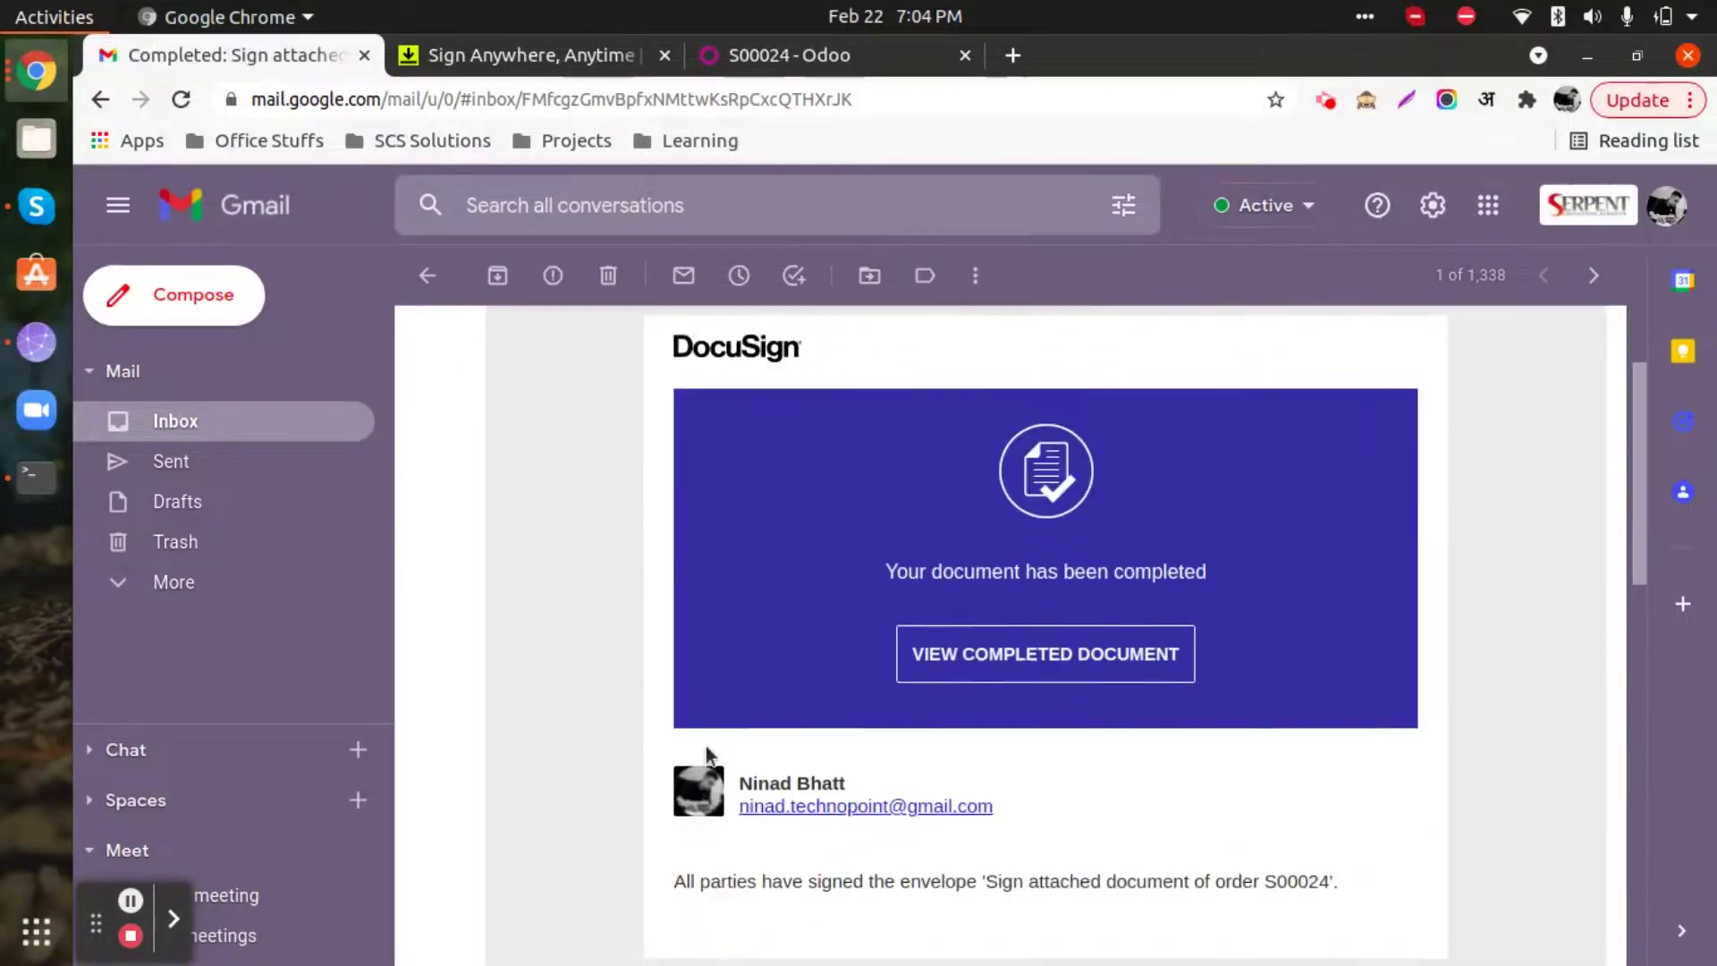
pyautogui.scroll(5, 1039, 883)
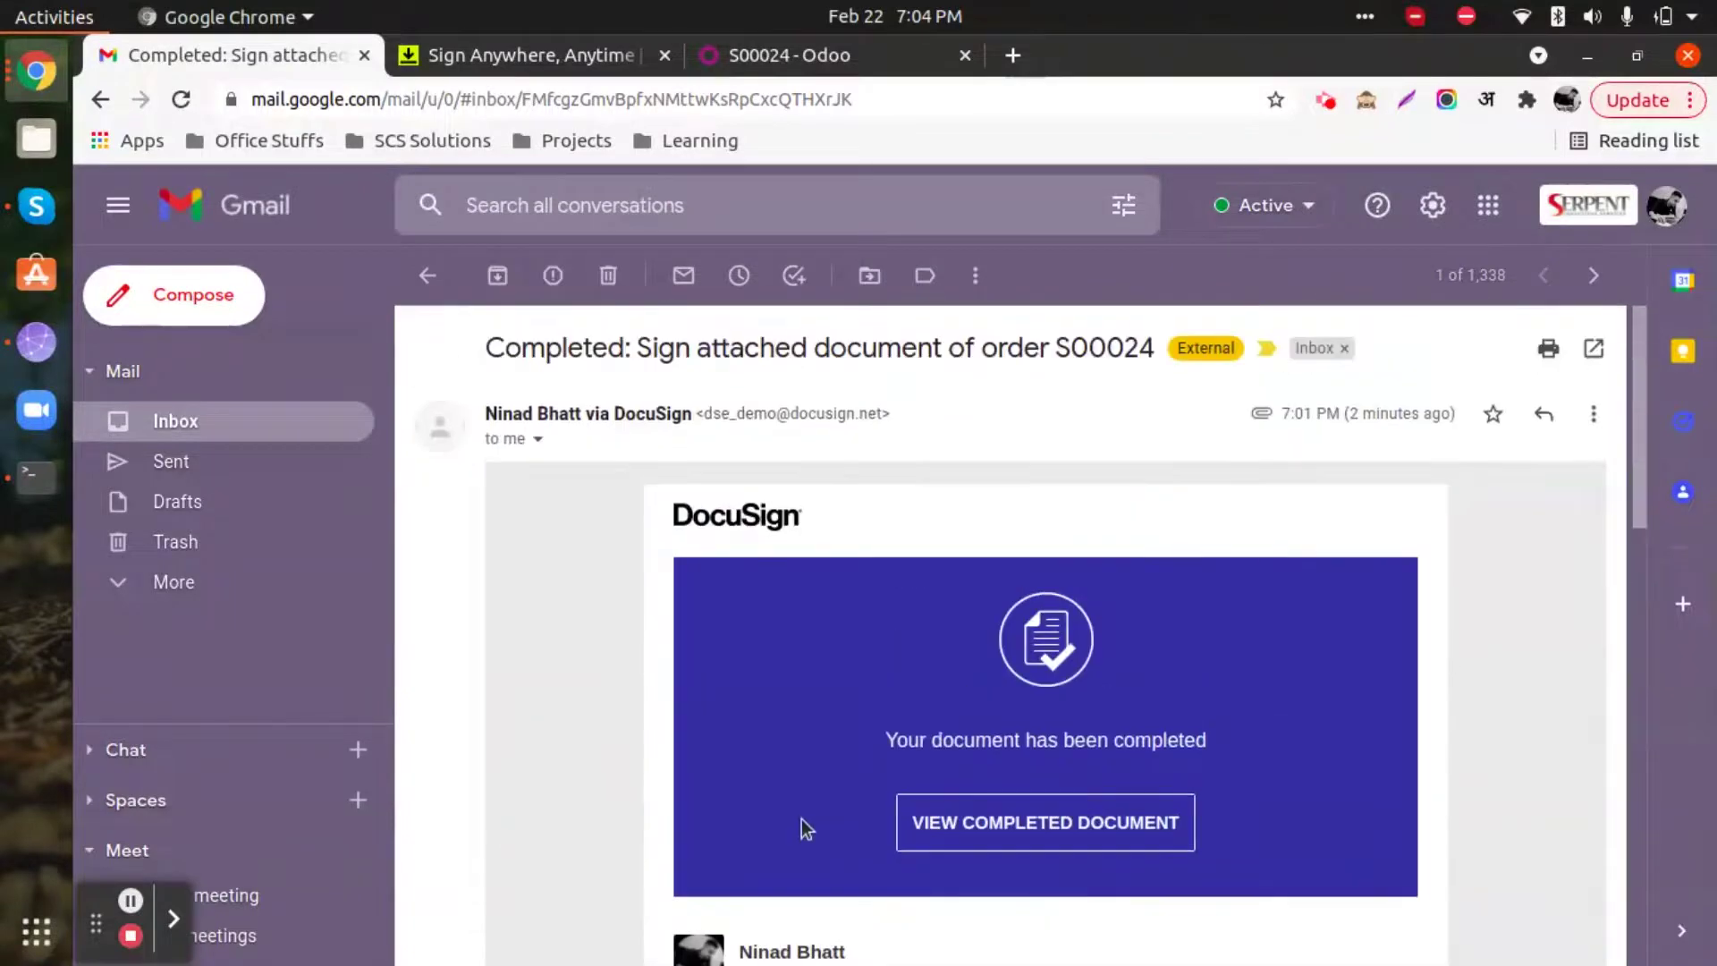
# Switch back to Odoo, view the Docusign app's Templates list, and return to the overview of installed apps
pyautogui.click(771, 67)
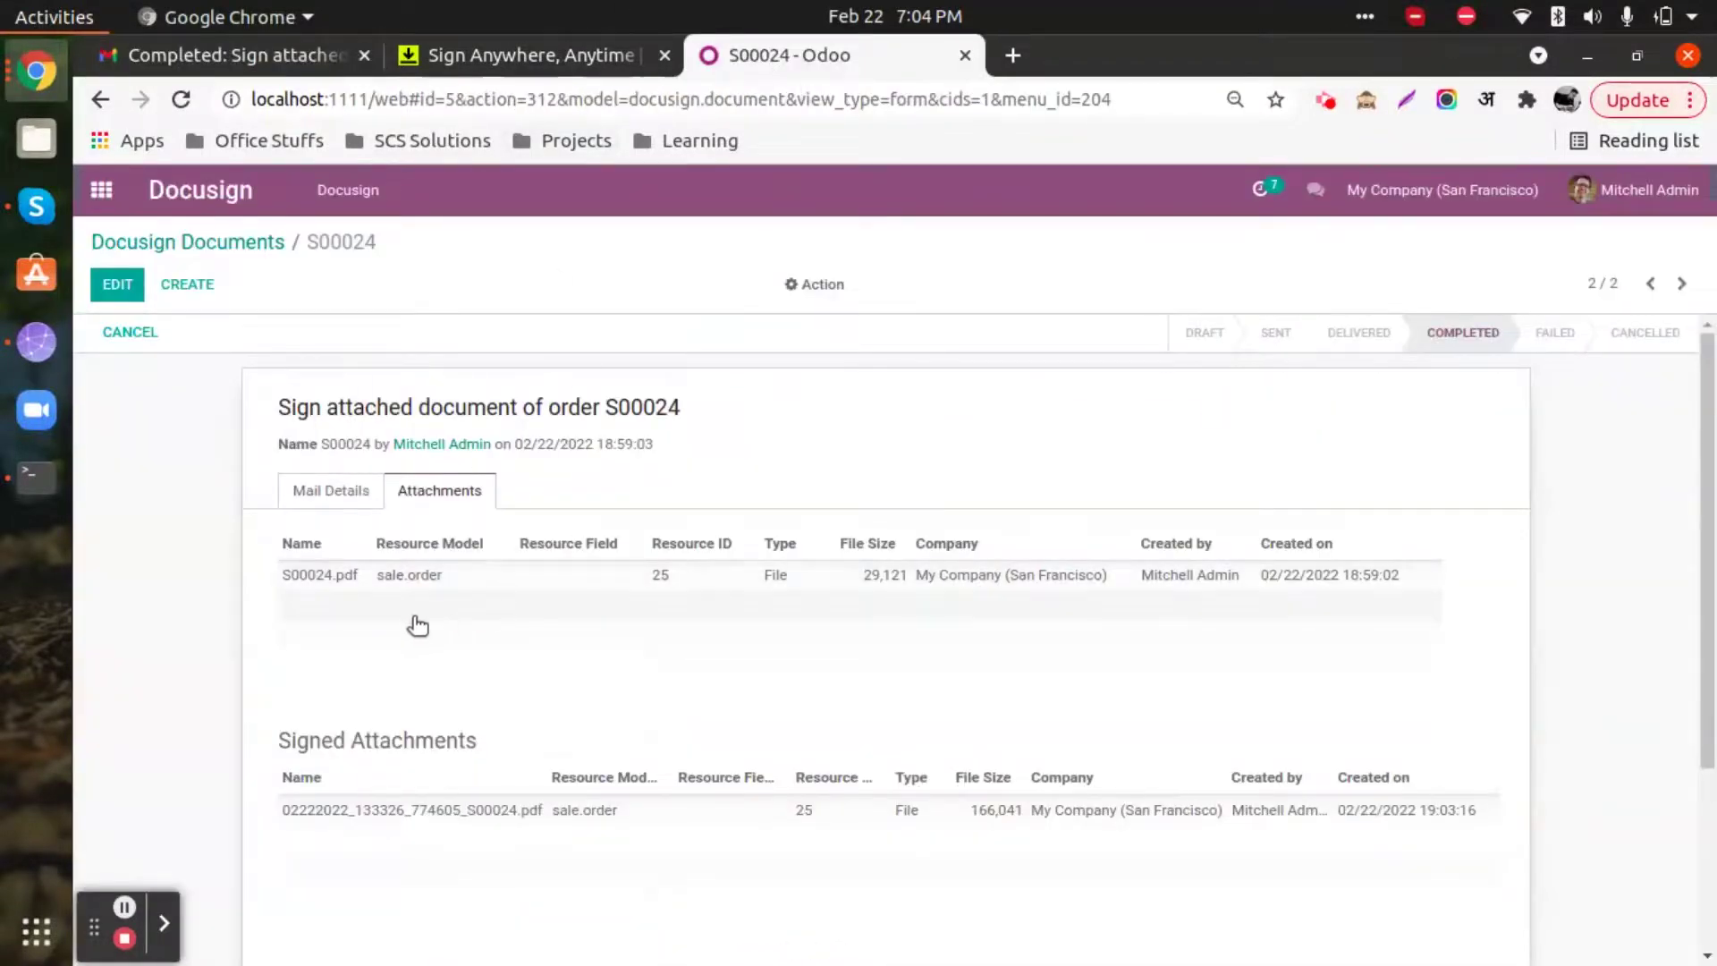
pyautogui.click(234, 245)
pyautogui.click(346, 199)
pyautogui.click(347, 300)
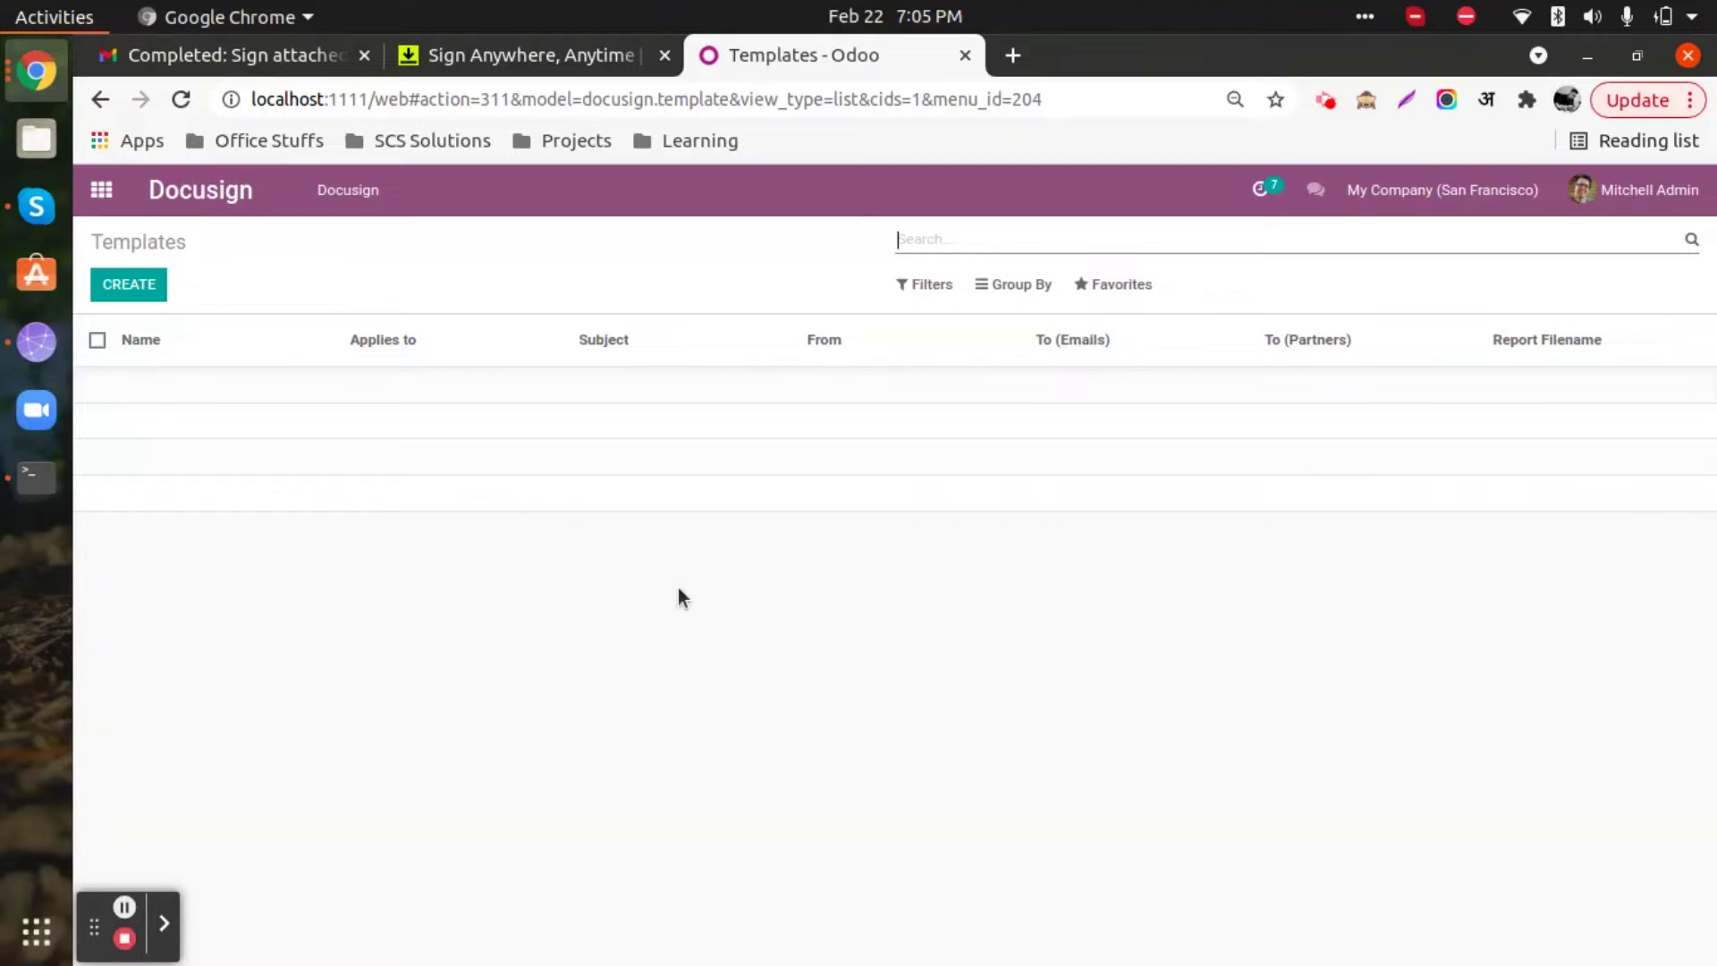
pyautogui.click(101, 190)
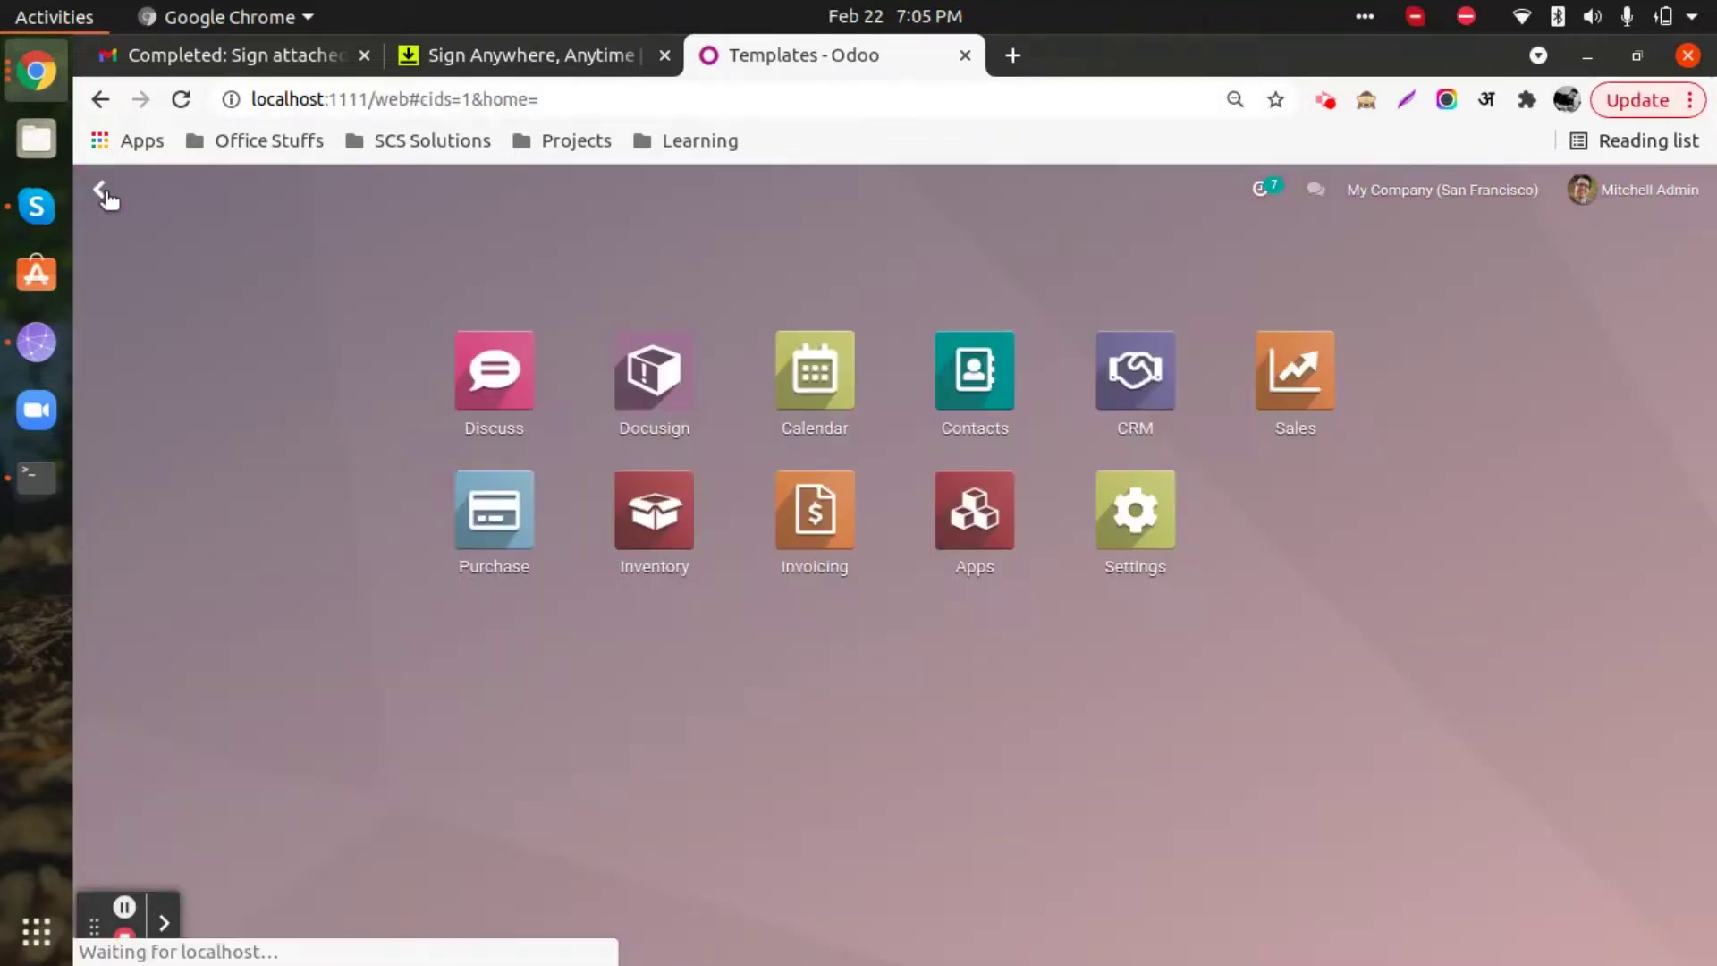